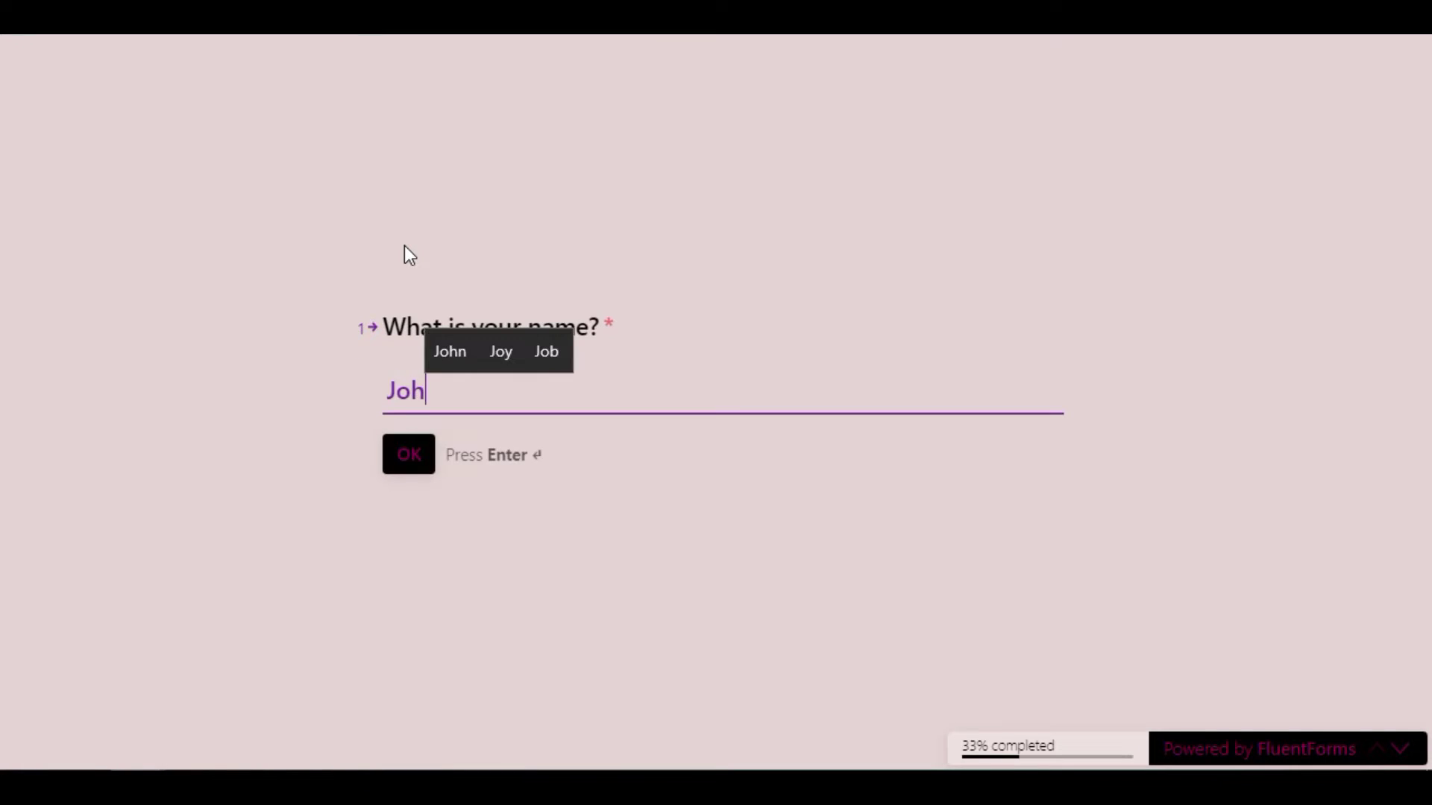
- Answer the name, the goal 'Get to know' and a phone number, then submit the conversational form
{"action": "key", "text": "Return"}
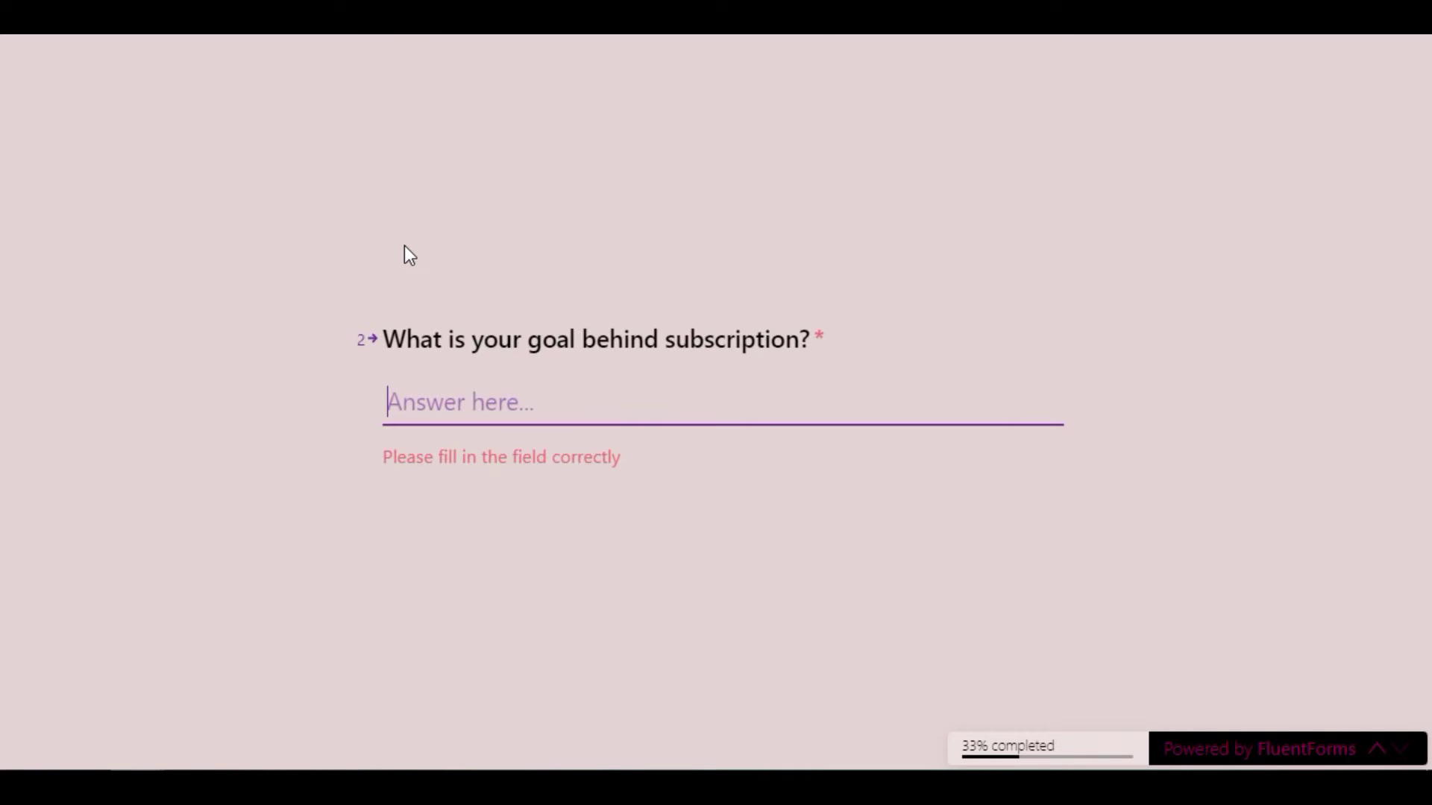
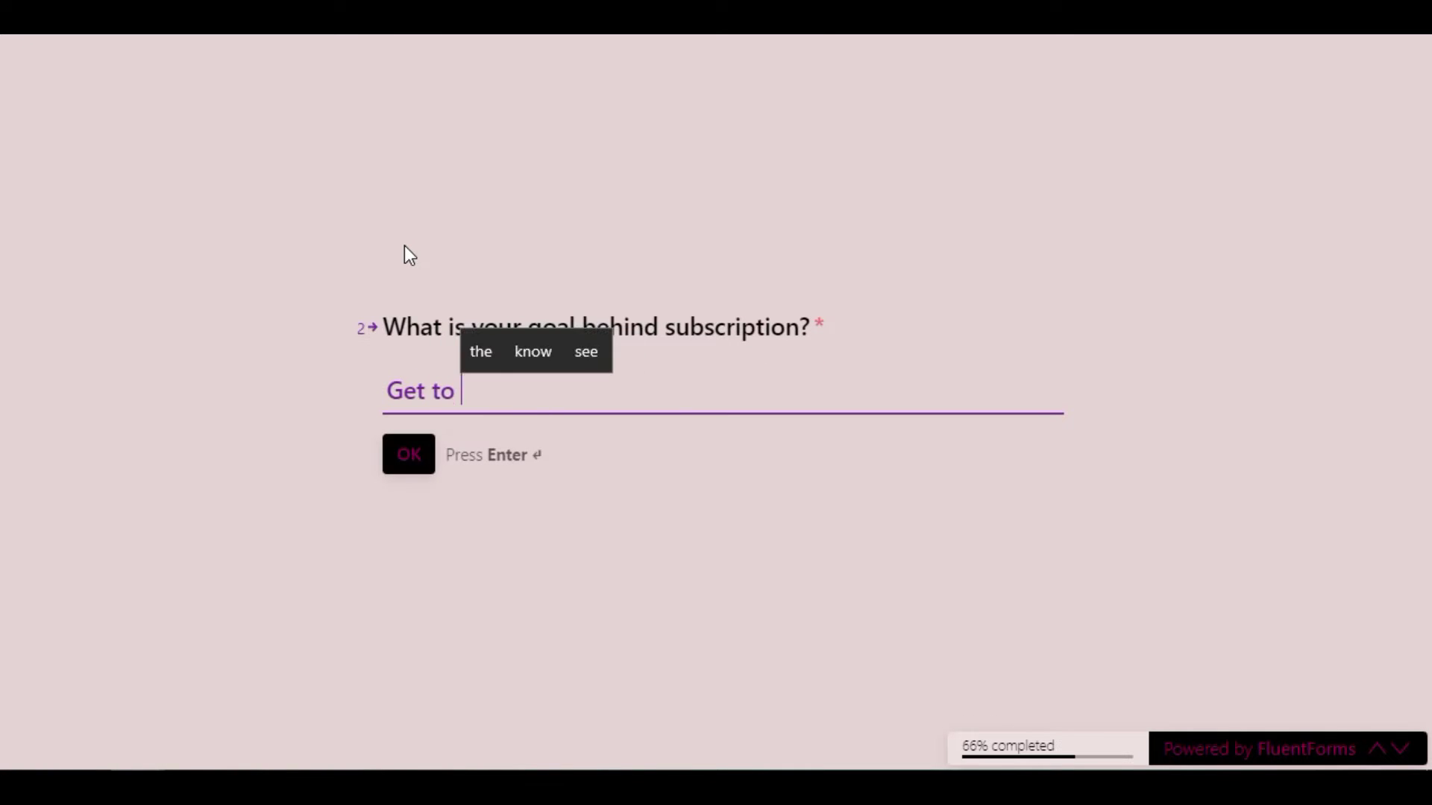
{"action": "key", "text": "Return"}
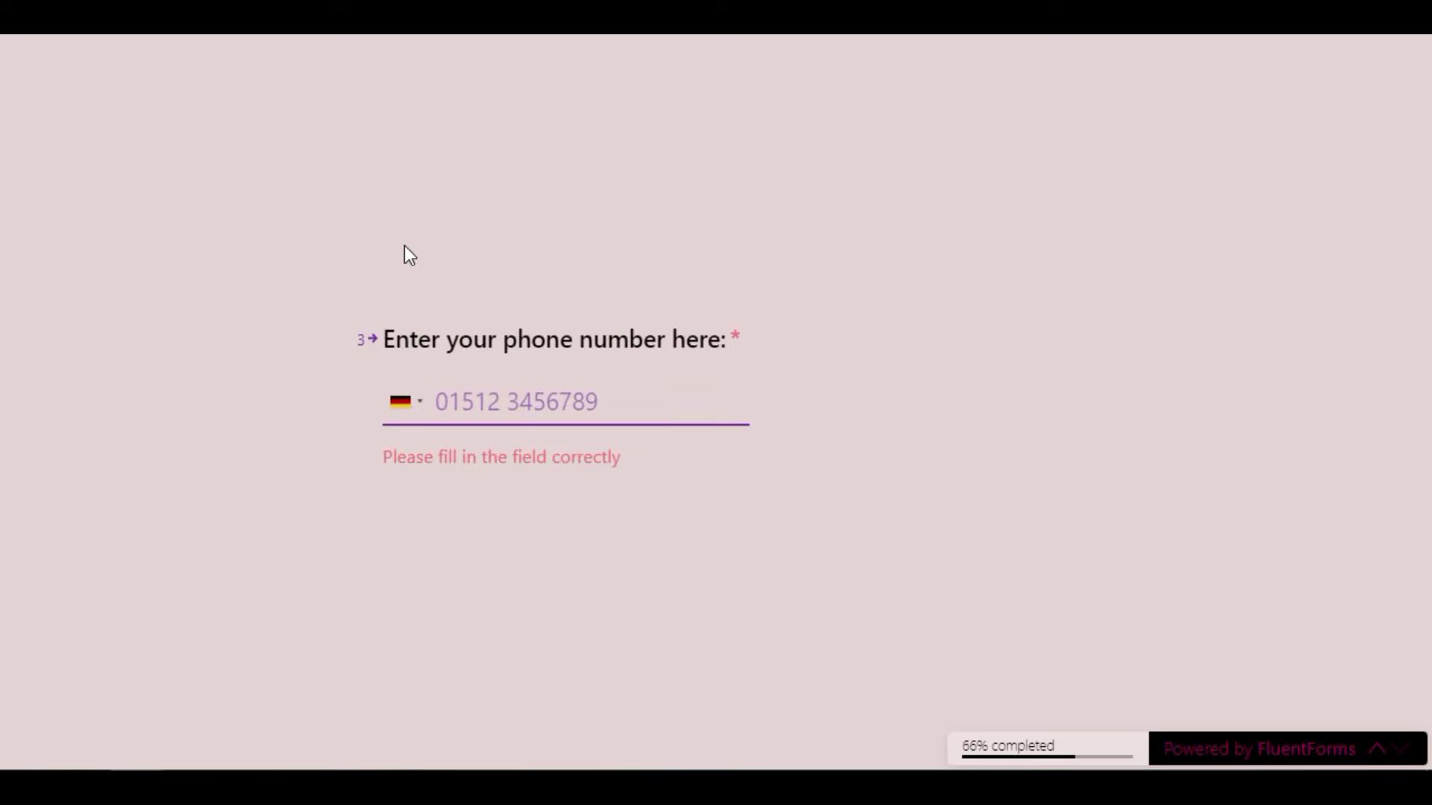
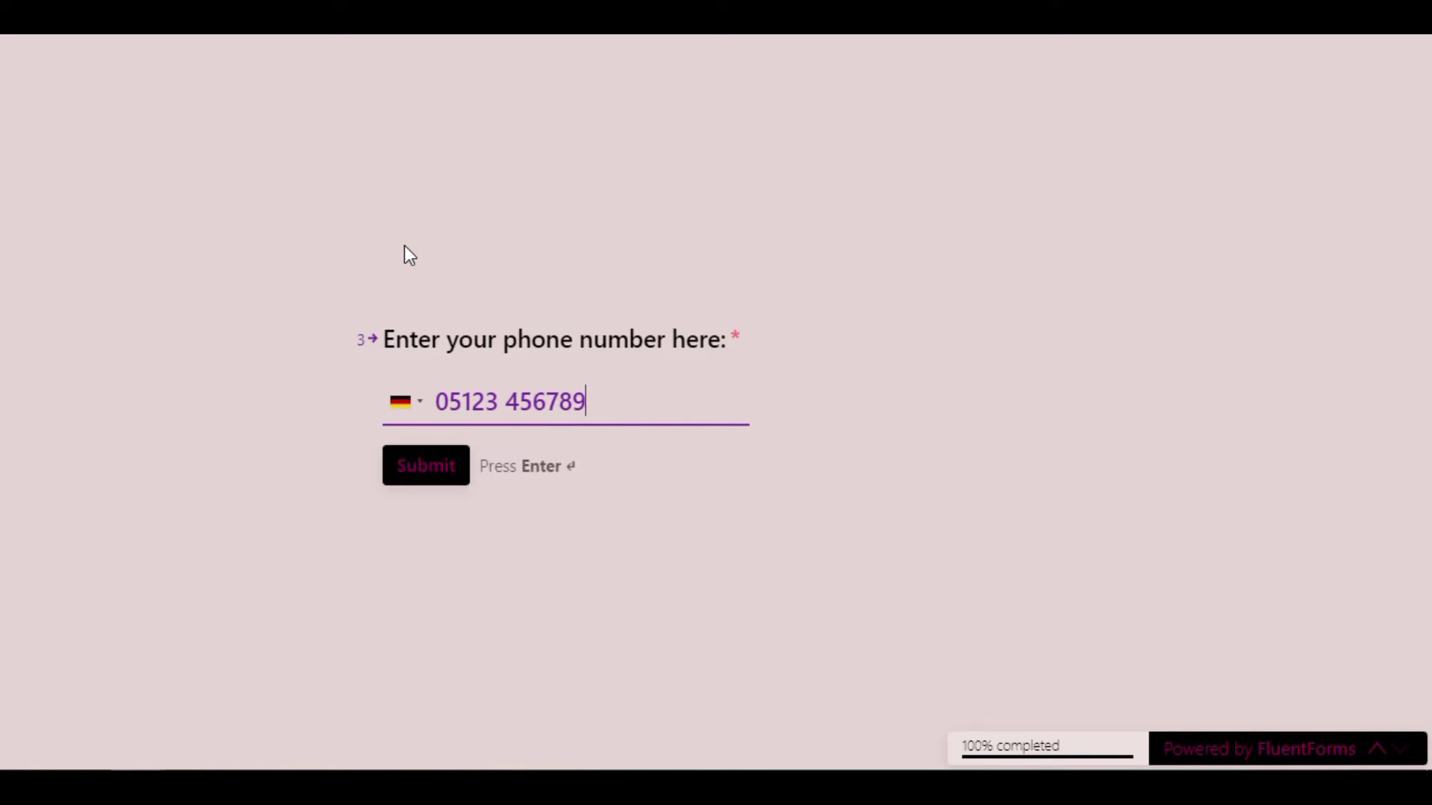
{"action": "key", "text": "Return"}
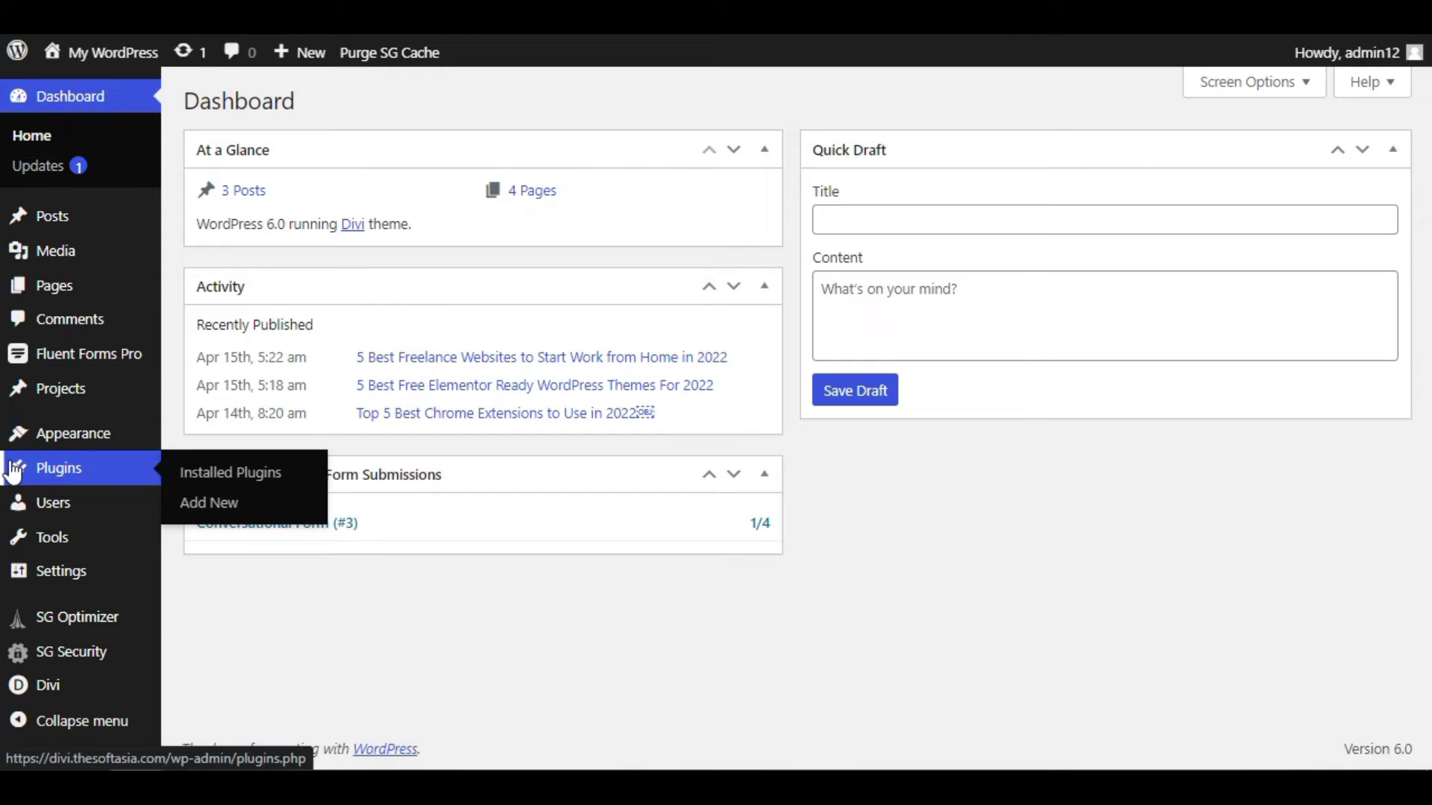
- Search Add New plugins for 'Fluent', then return to the Installed Plugins list
{"action": "mouse_move", "coordinate": [74, 468]}
{"action": "left_click", "coordinate": [240, 502]}
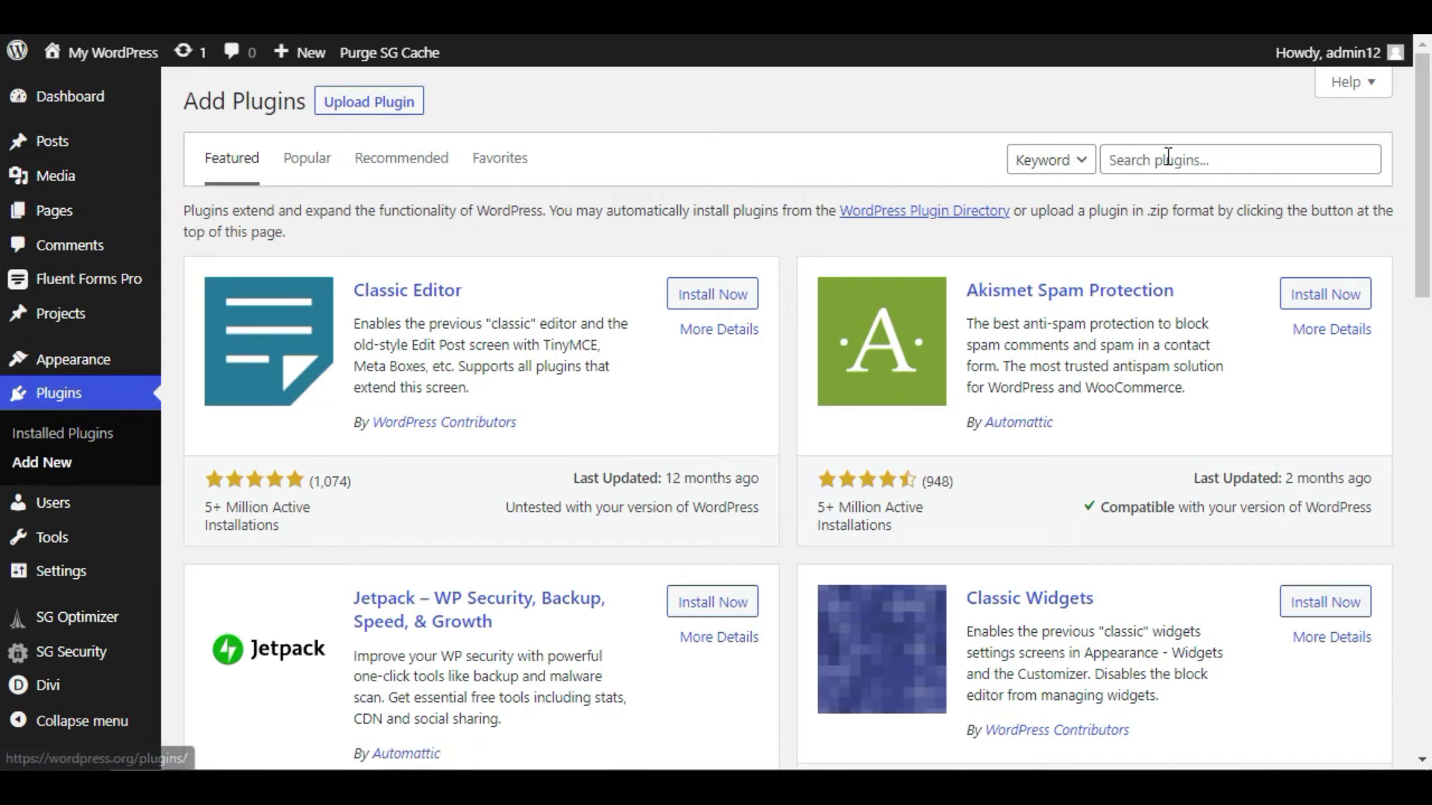
{"action": "left_click", "coordinate": [1168, 158]}
{"action": "type", "text": "Fluentforms"}
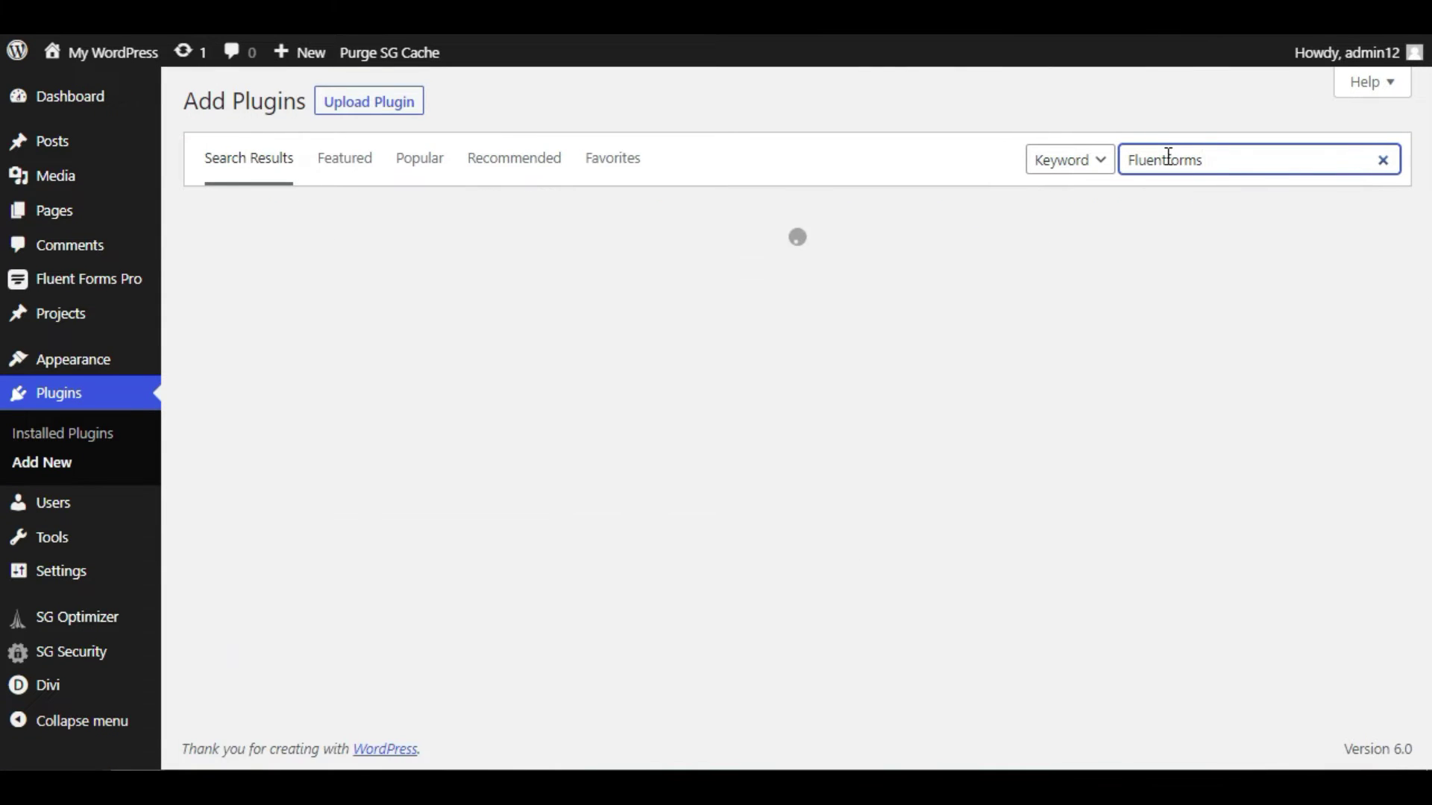
{"action": "scroll", "coordinate": [820, 373], "scroll_direction": "down", "scroll_amount": 2}
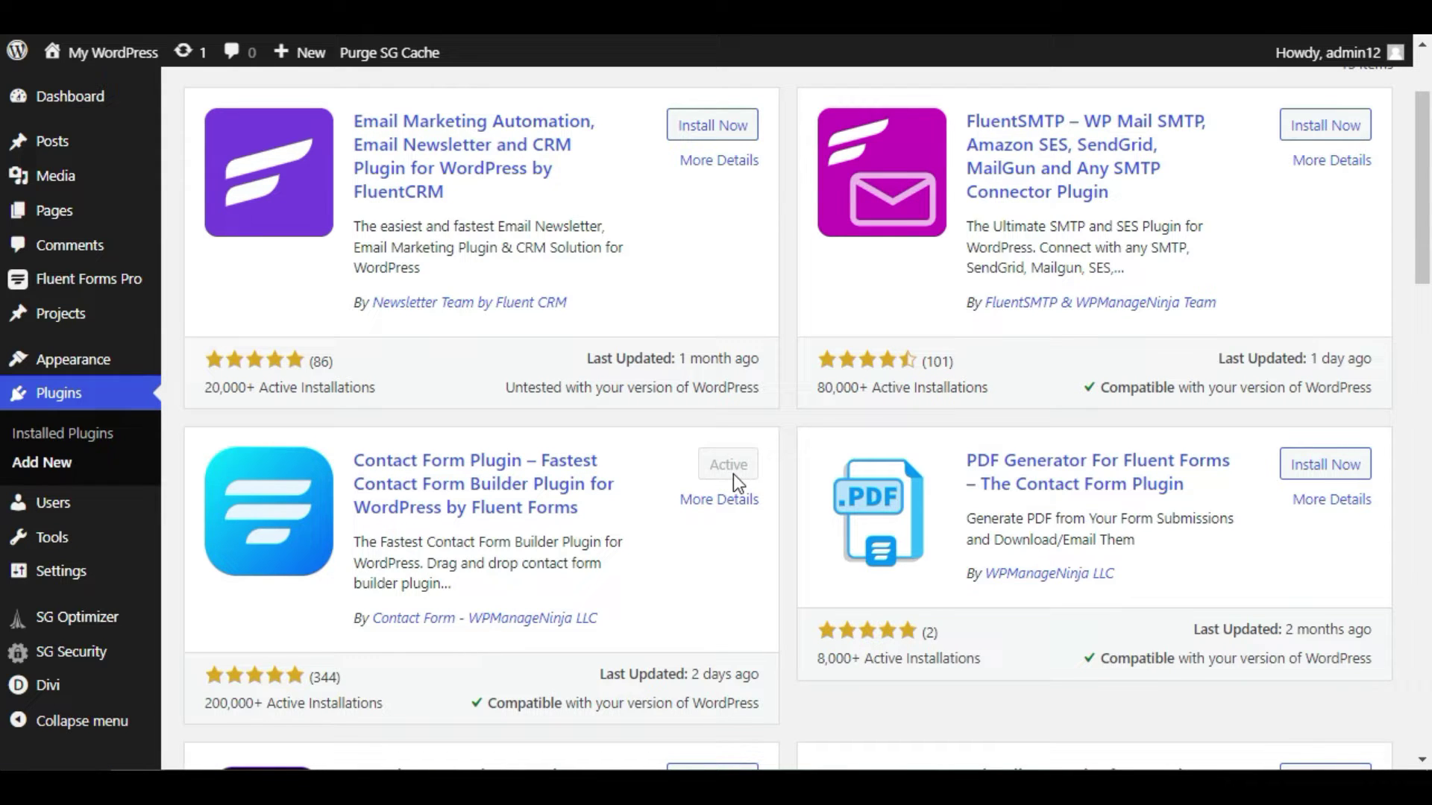
{"action": "left_click", "coordinate": [95, 436]}
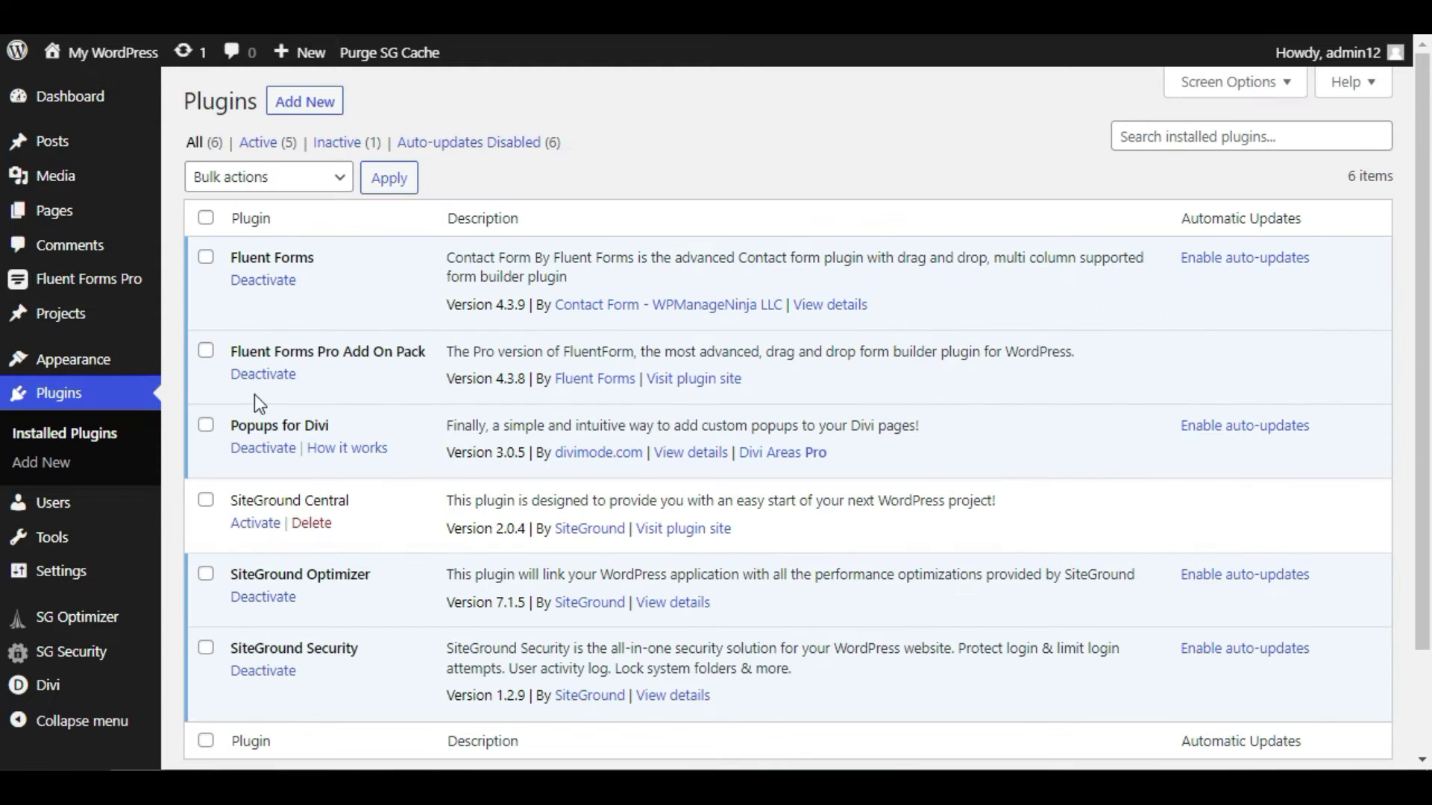
{"action": "left_click_drag", "start_coordinate": [231, 257], "coordinate": [316, 261]}
{"action": "left_click", "coordinate": [348, 260]}
{"action": "left_click_drag", "start_coordinate": [236, 352], "coordinate": [410, 361]}
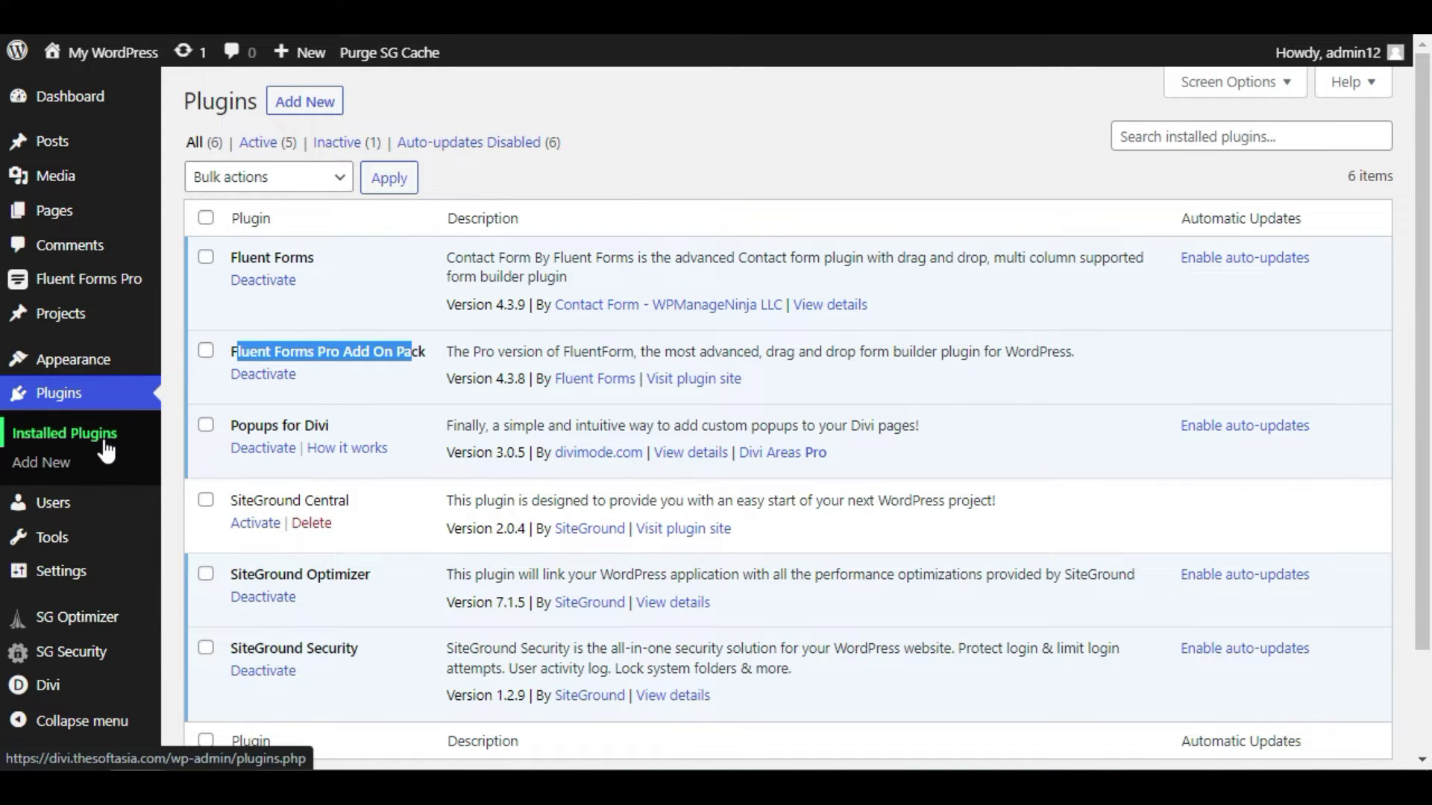
{"action": "mouse_move", "coordinate": [45, 287]}
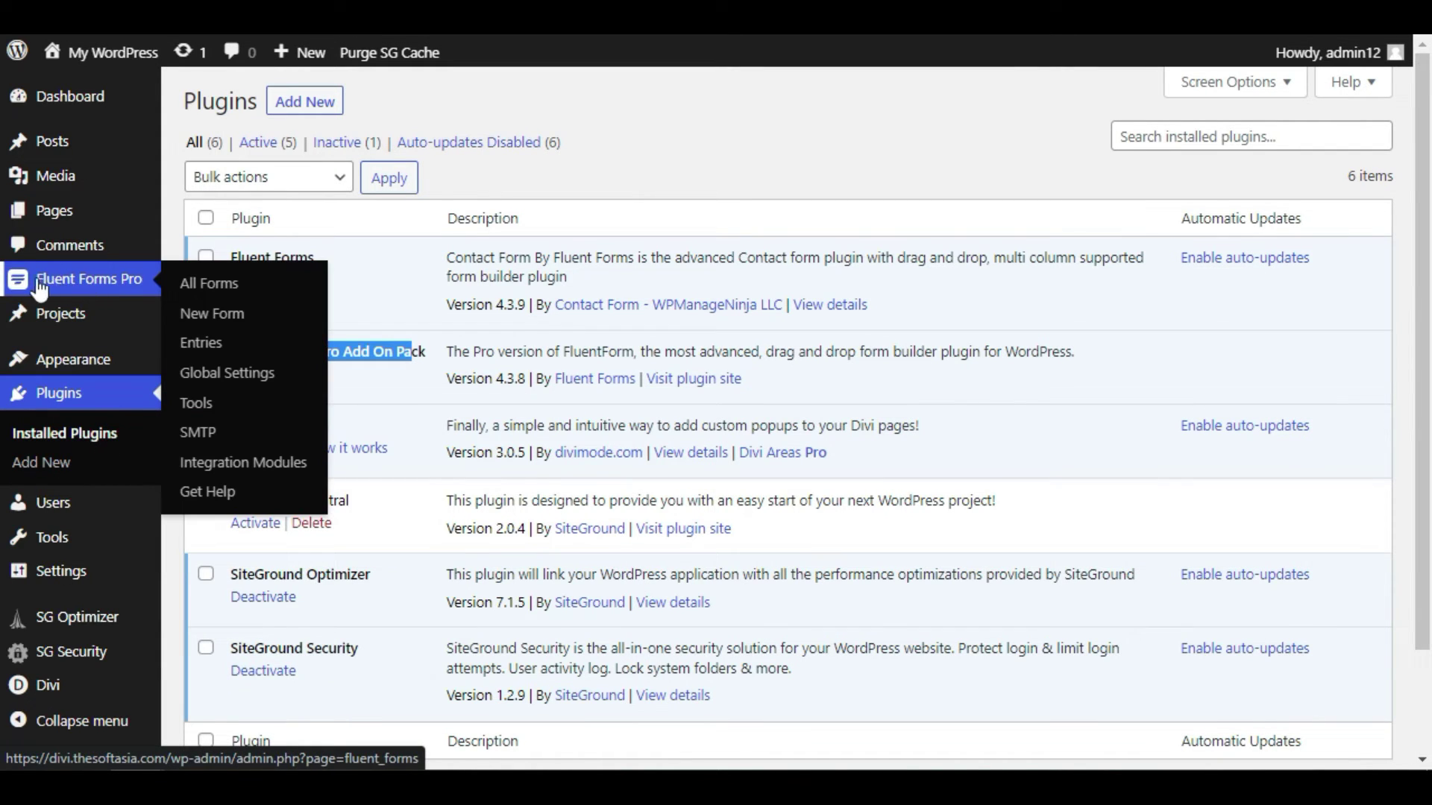
{"action": "left_click", "coordinate": [123, 282]}
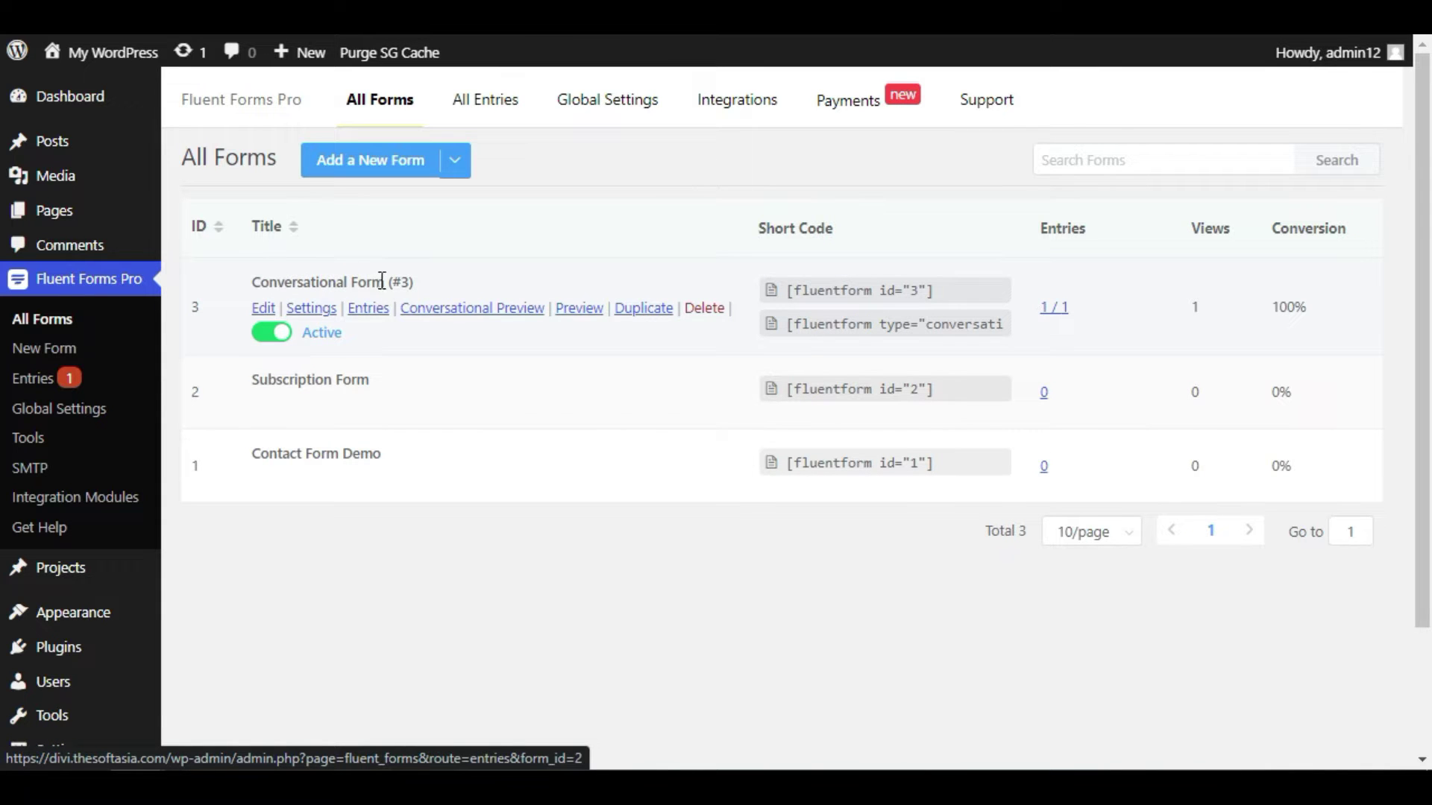
- Start a new form from the All Forms list with Add a New Form
{"action": "left_click", "coordinate": [360, 164]}
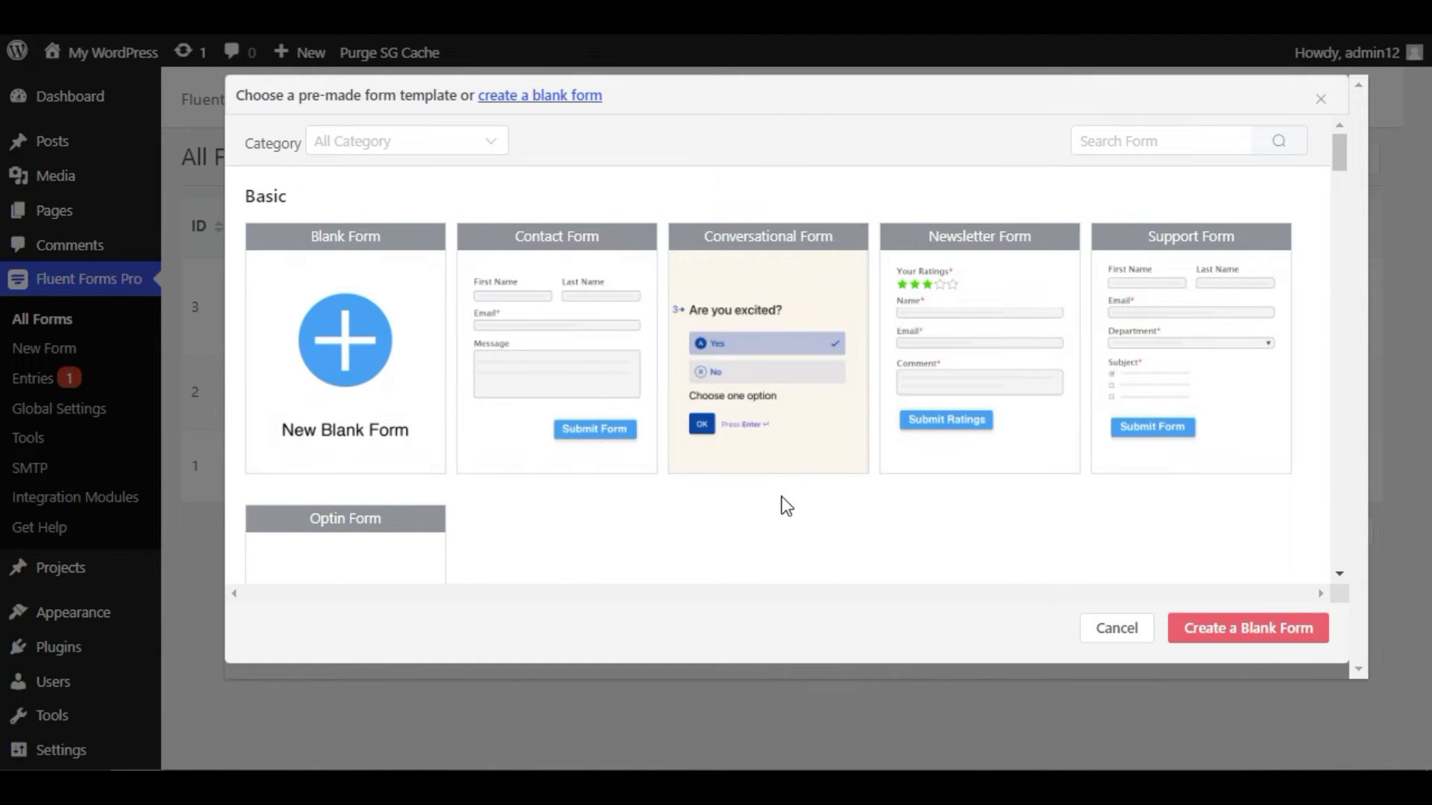
- Create a form from the Conversational Form template
{"action": "mouse_move", "coordinate": [735, 451]}
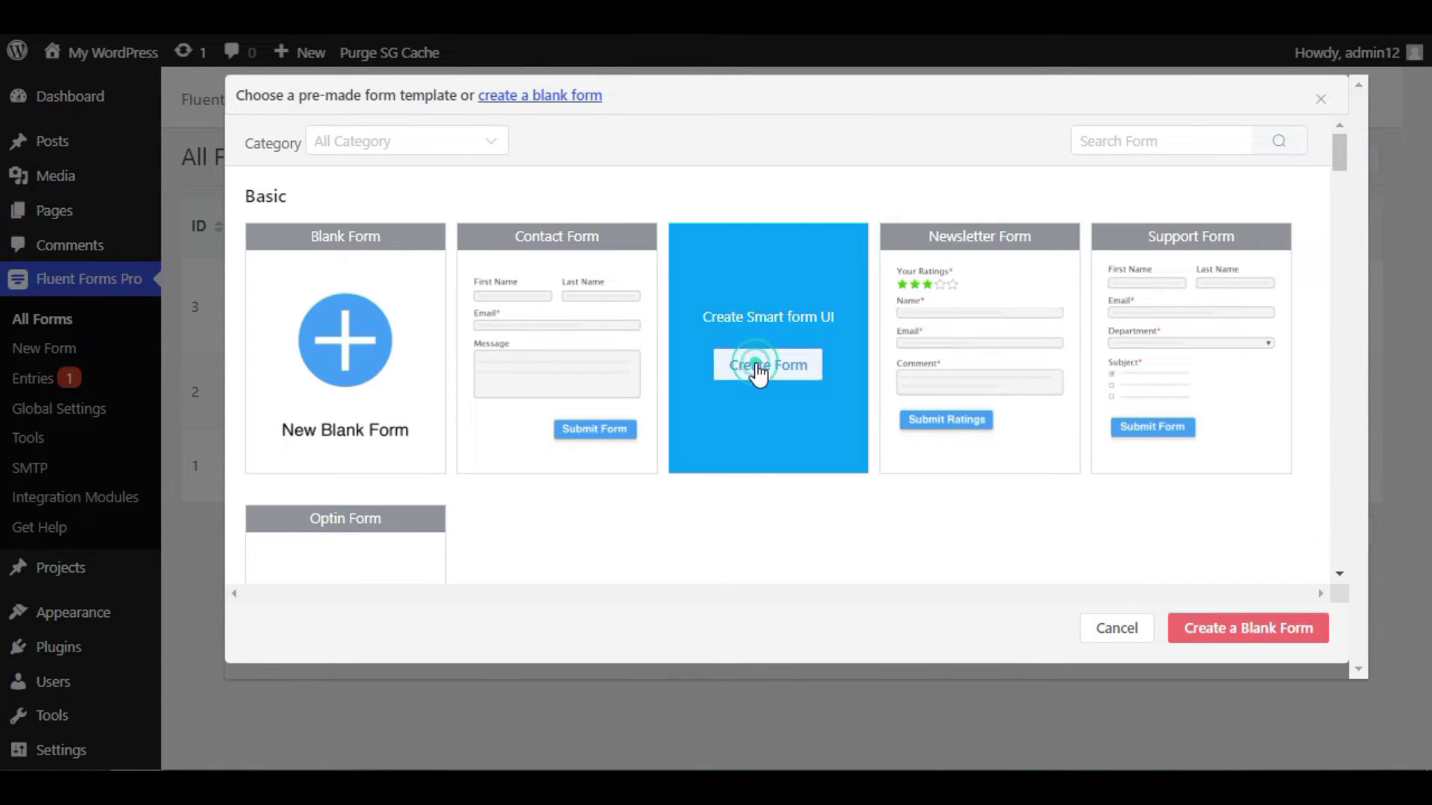
{"action": "left_click", "coordinate": [755, 364]}
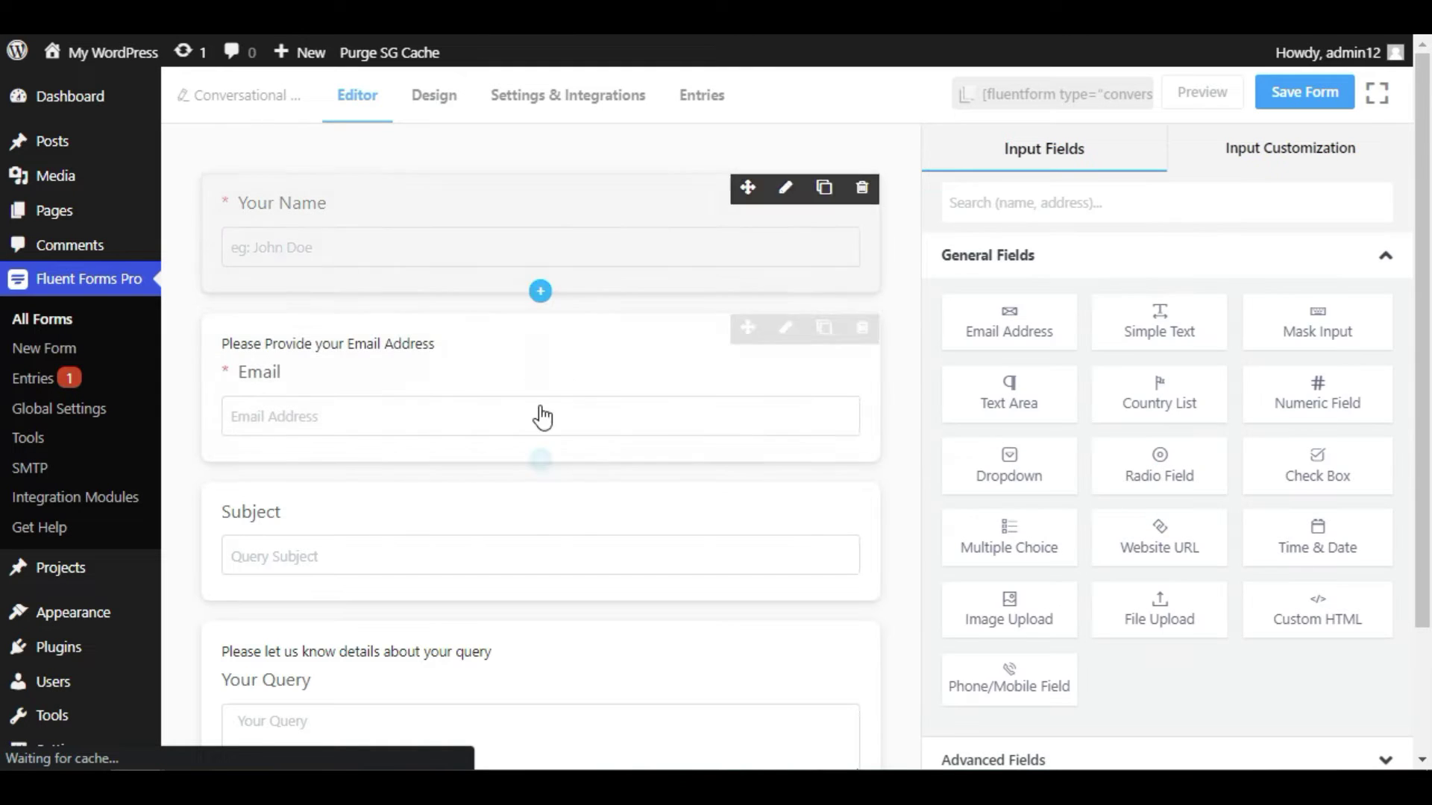
- Look over the template's fields and the Input Fields panel, then preview the form
{"action": "scroll", "coordinate": [556, 633], "scroll_direction": "down", "scroll_amount": 1}
{"action": "scroll", "coordinate": [656, 575], "scroll_direction": "up", "scroll_amount": 2}
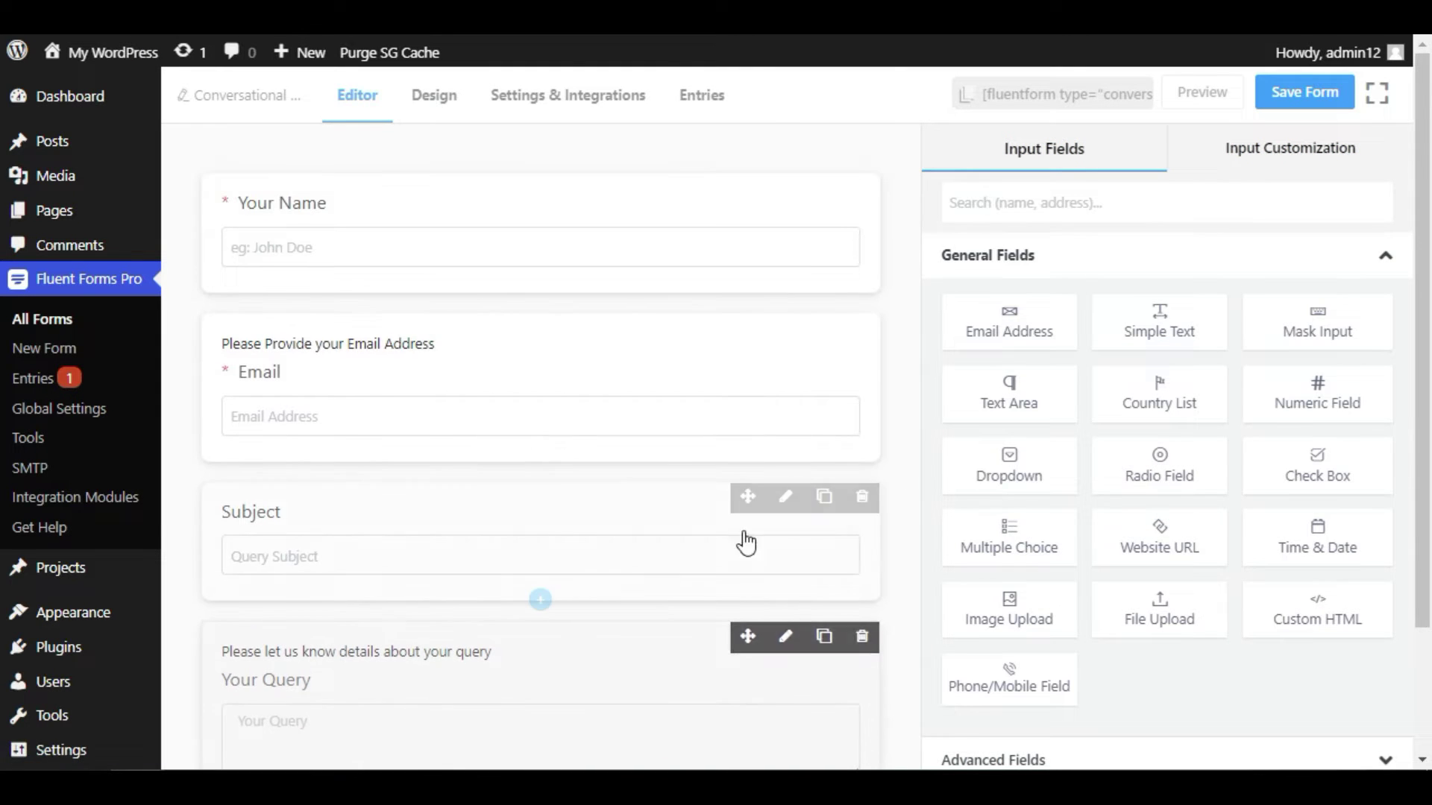
{"action": "scroll", "coordinate": [1134, 433], "scroll_direction": "down", "scroll_amount": 1}
{"action": "scroll", "coordinate": [1118, 522], "scroll_direction": "down", "scroll_amount": 1}
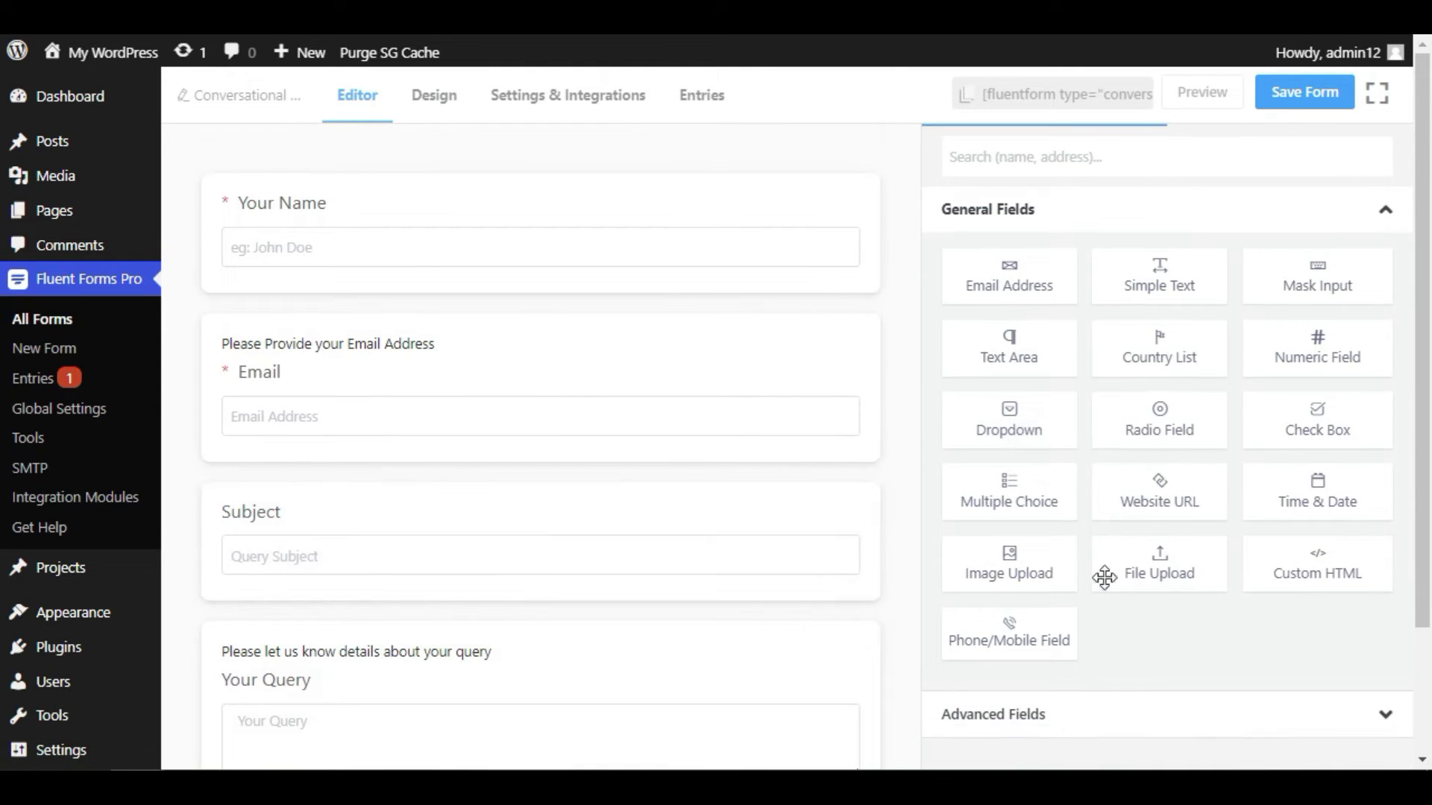
{"action": "left_click", "coordinate": [1158, 573]}
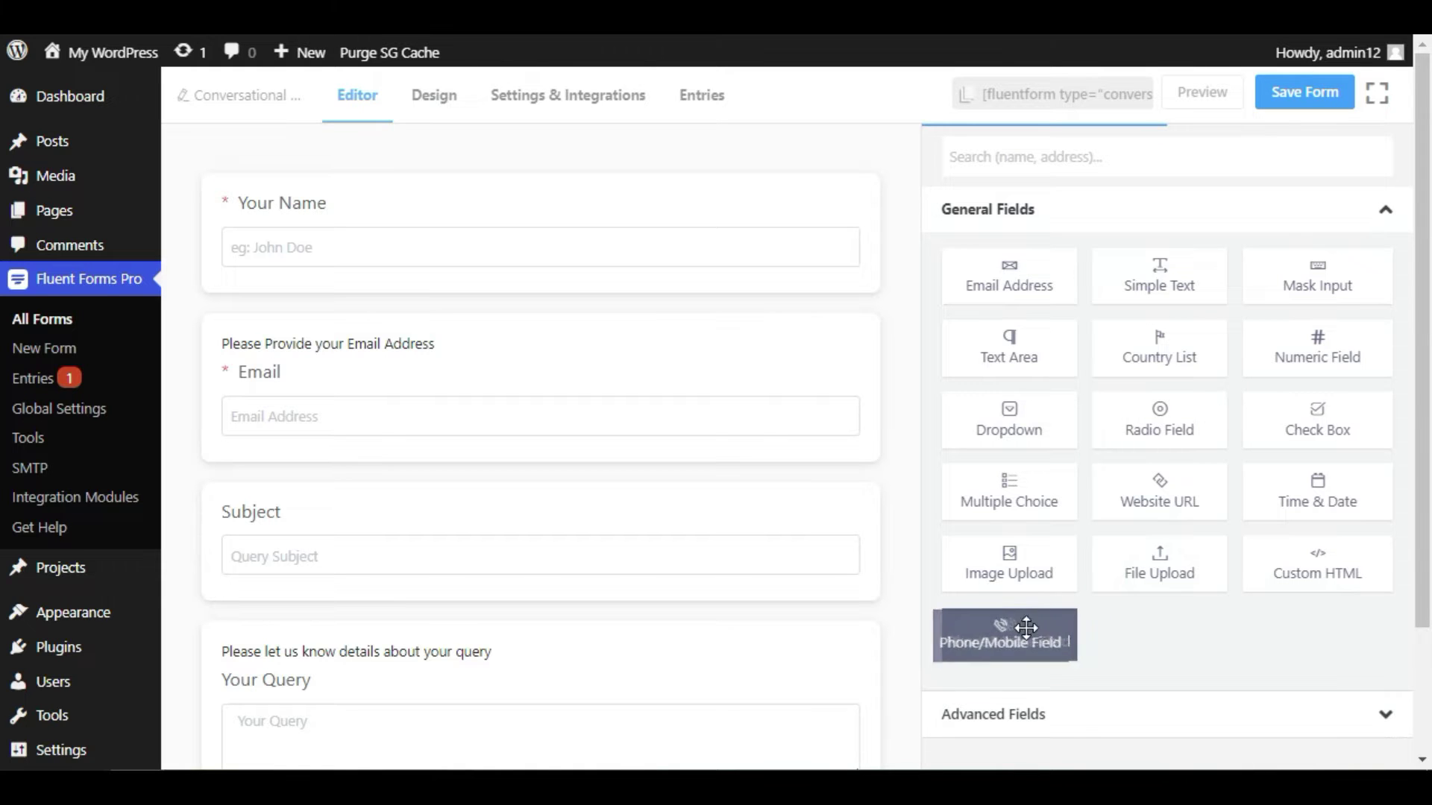
{"action": "left_click", "coordinate": [1361, 555]}
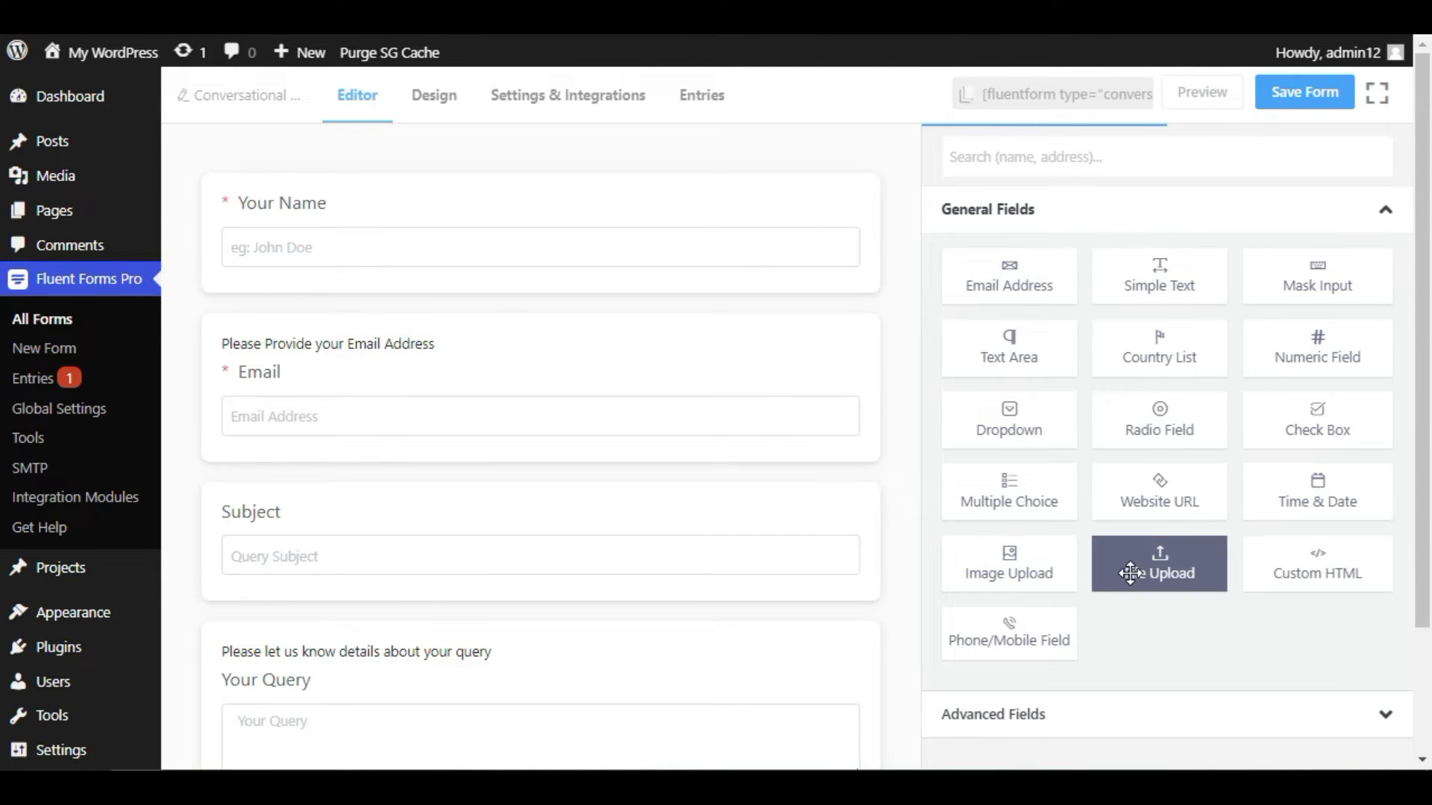
{"action": "scroll", "coordinate": [690, 233], "scroll_direction": "down", "scroll_amount": 2}
{"action": "scroll", "coordinate": [693, 323], "scroll_direction": "up", "scroll_amount": 2}
{"action": "scroll", "coordinate": [578, 522], "scroll_direction": "down", "scroll_amount": 1}
{"action": "scroll", "coordinate": [589, 590], "scroll_direction": "down", "scroll_amount": 2}
{"action": "scroll", "coordinate": [575, 591], "scroll_direction": "up", "scroll_amount": 3}
{"action": "left_click", "coordinate": [1186, 106]}
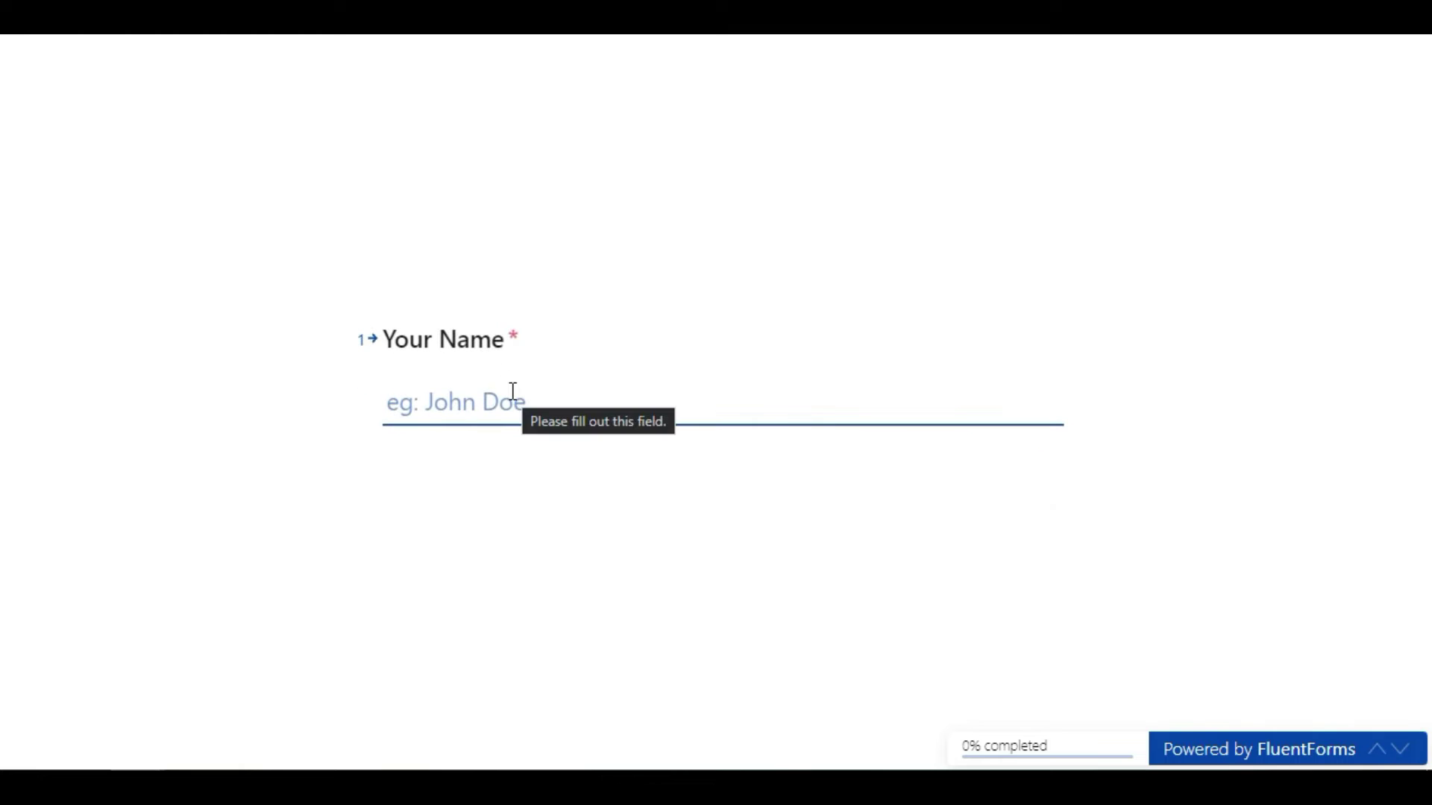
- Enter a sample name and email in the preview and skip the Subject question
{"action": "type", "text": "John"}
{"action": "key", "text": "Return"}
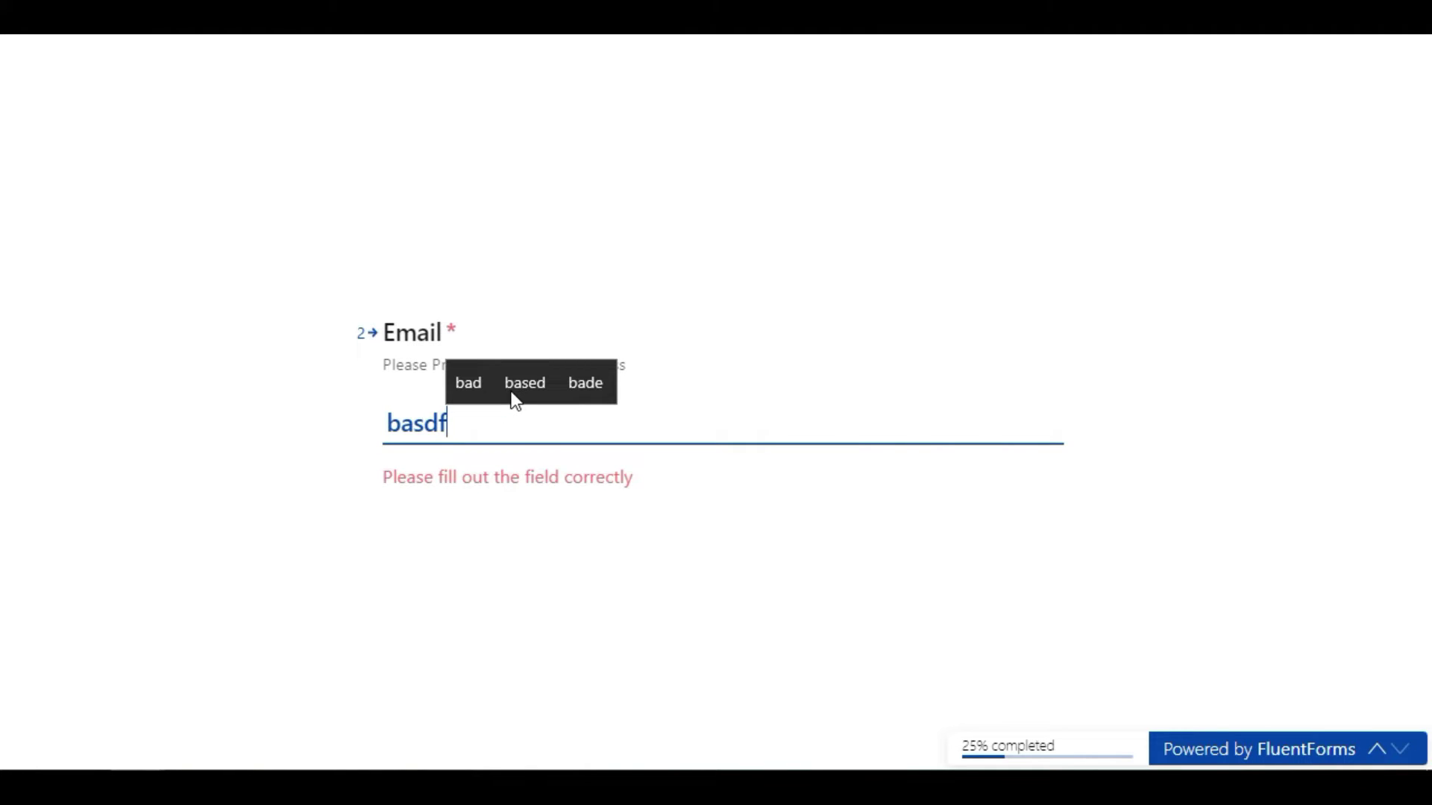
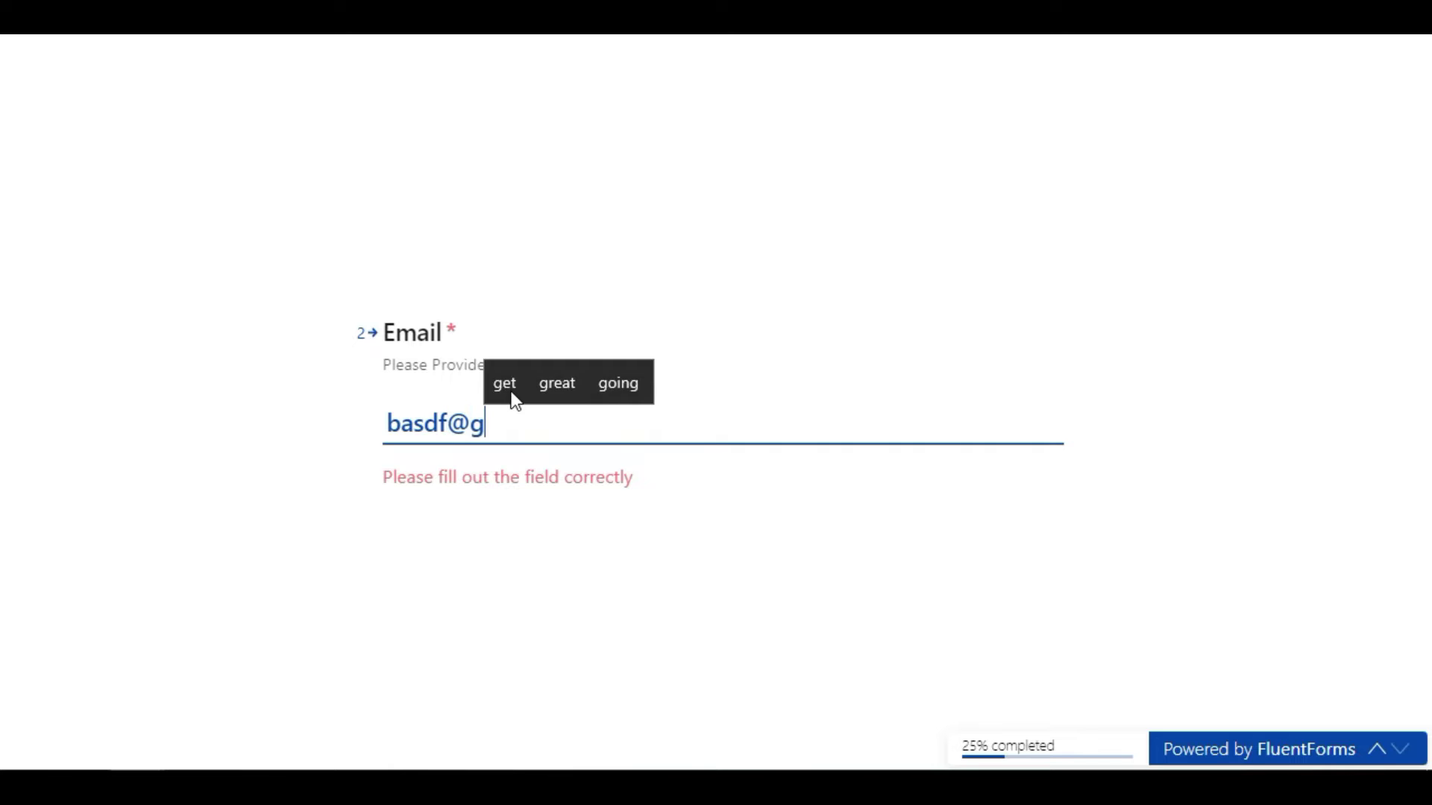
{"action": "key", "text": "Return"}
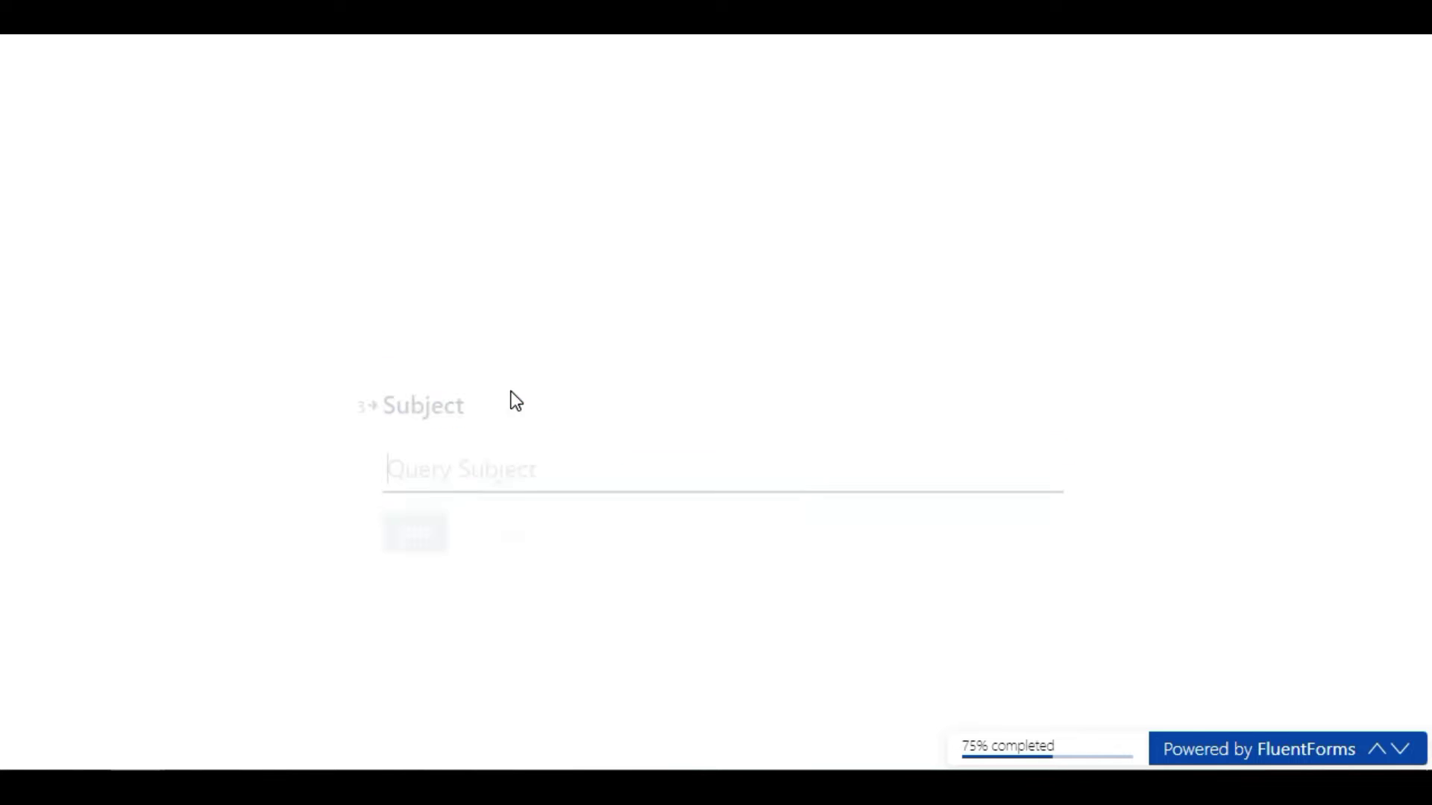
{"action": "key", "text": "Return"}
{"action": "key", "text": "Return"}
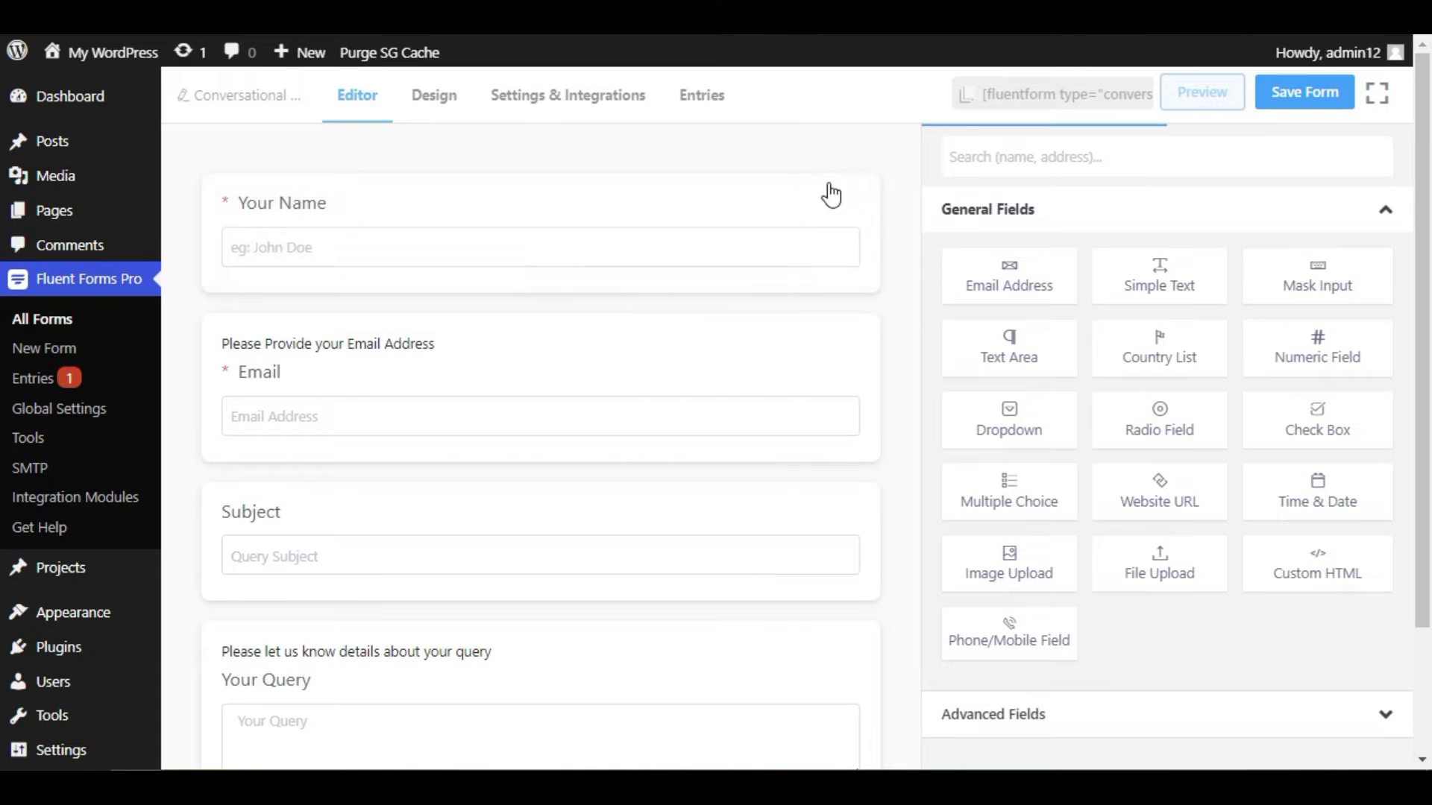
- Delete the Your Name, Email, Subject and Your Query fields, then add a Simple Text field
{"action": "left_click", "coordinate": [862, 200]}
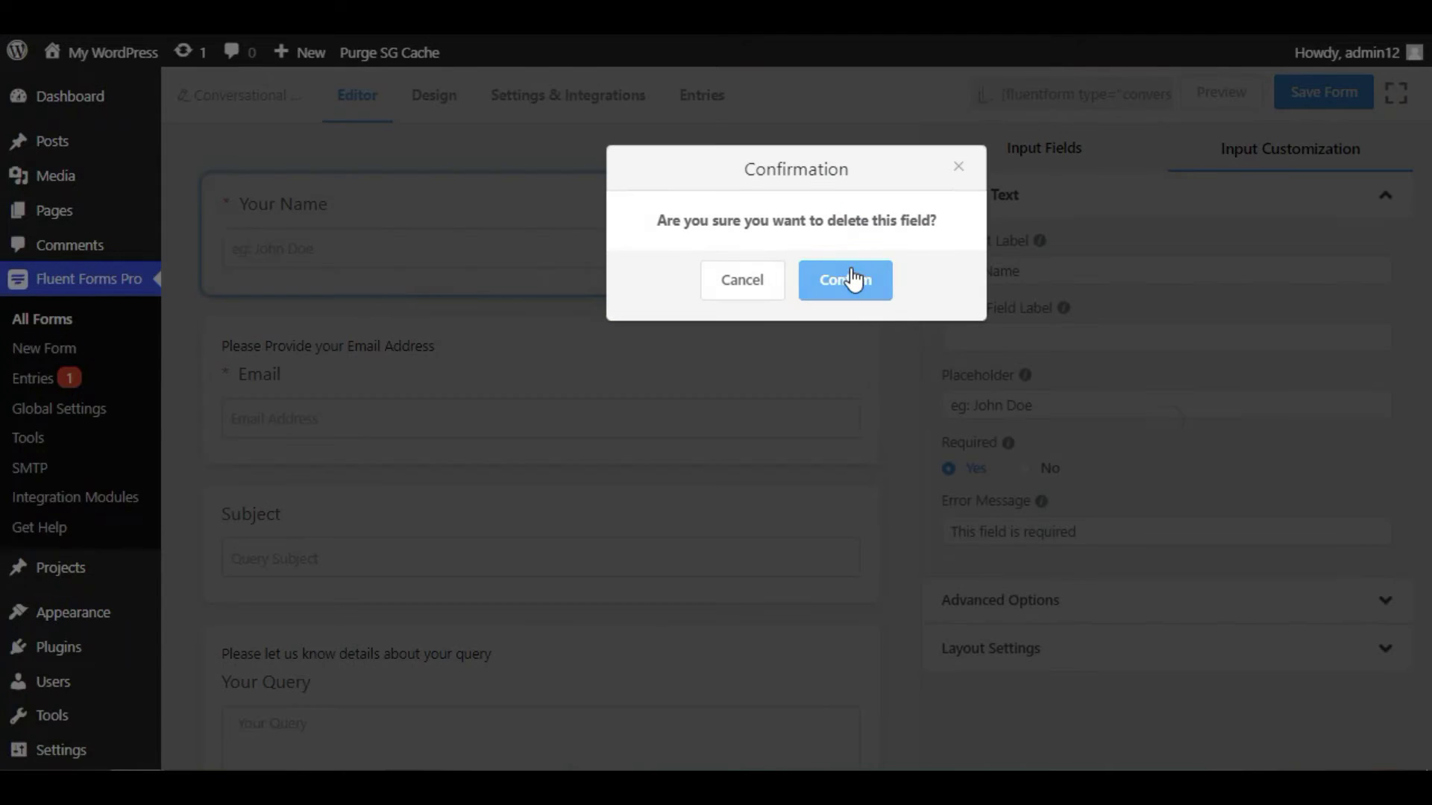
{"action": "left_click", "coordinate": [850, 276]}
{"action": "left_click", "coordinate": [861, 186]}
{"action": "left_click", "coordinate": [857, 278]}
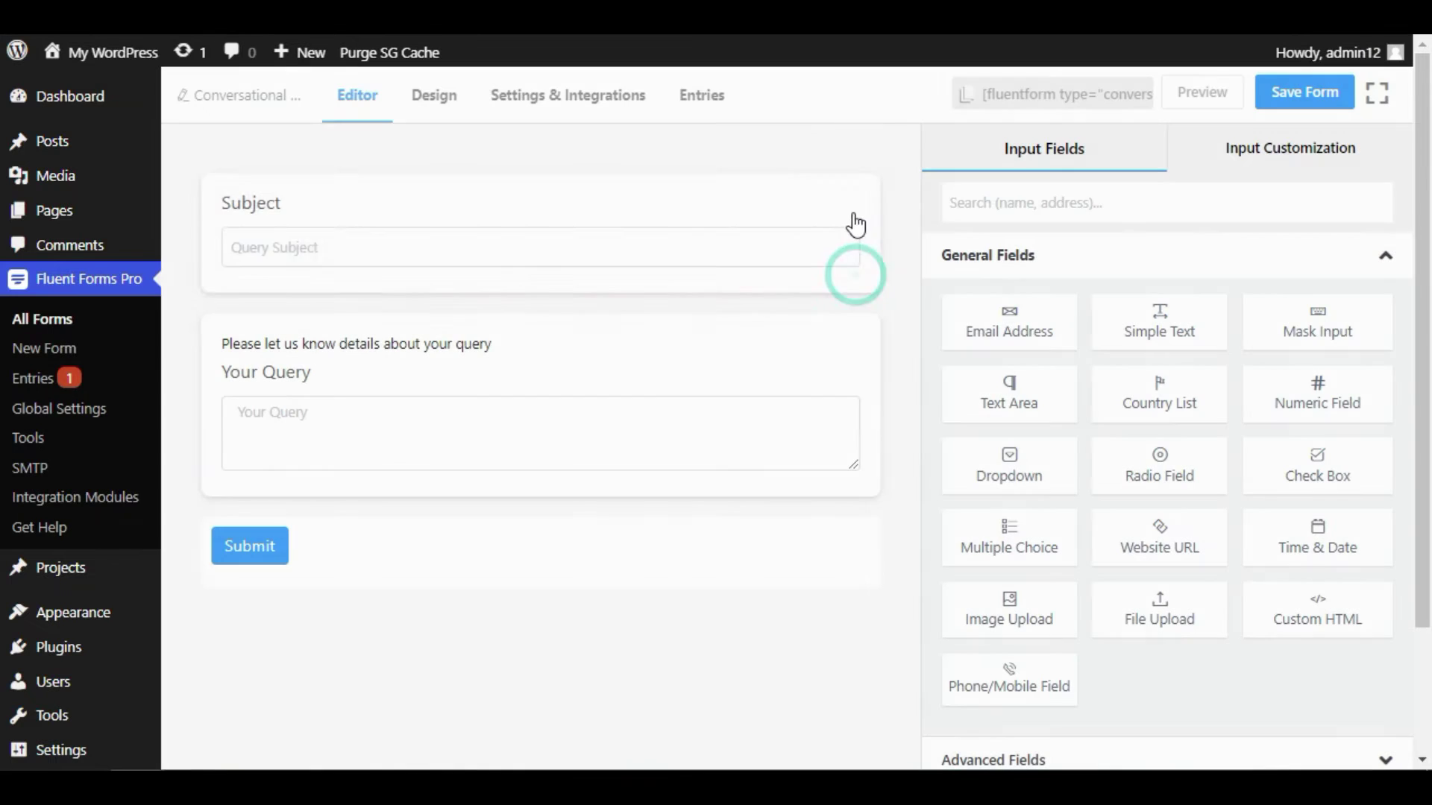
{"action": "left_click", "coordinate": [862, 187]}
{"action": "left_click", "coordinate": [850, 279]}
{"action": "left_click", "coordinate": [862, 187]}
{"action": "left_click", "coordinate": [850, 282]}
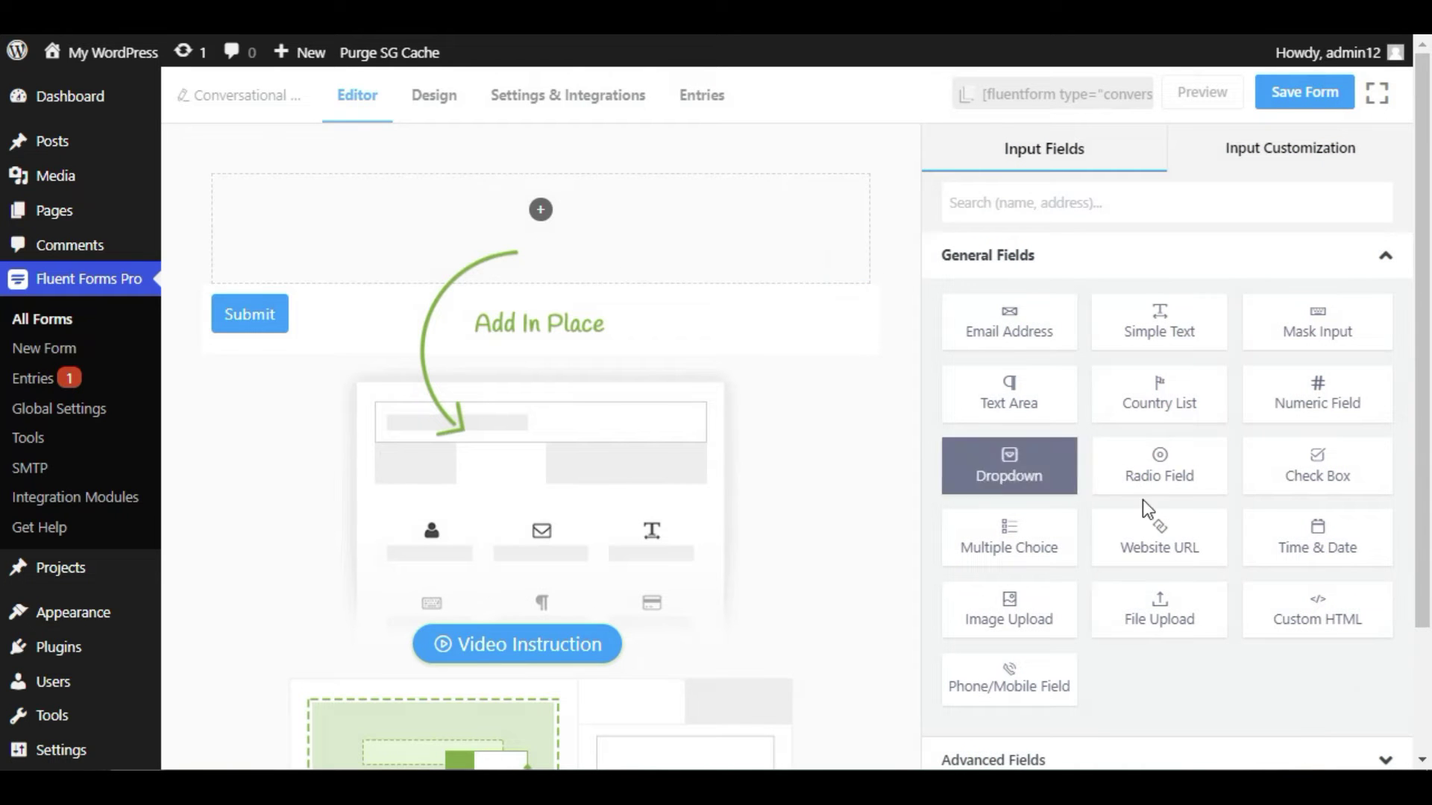
{"action": "left_click_drag", "start_coordinate": [1153, 340], "coordinate": [591, 234]}
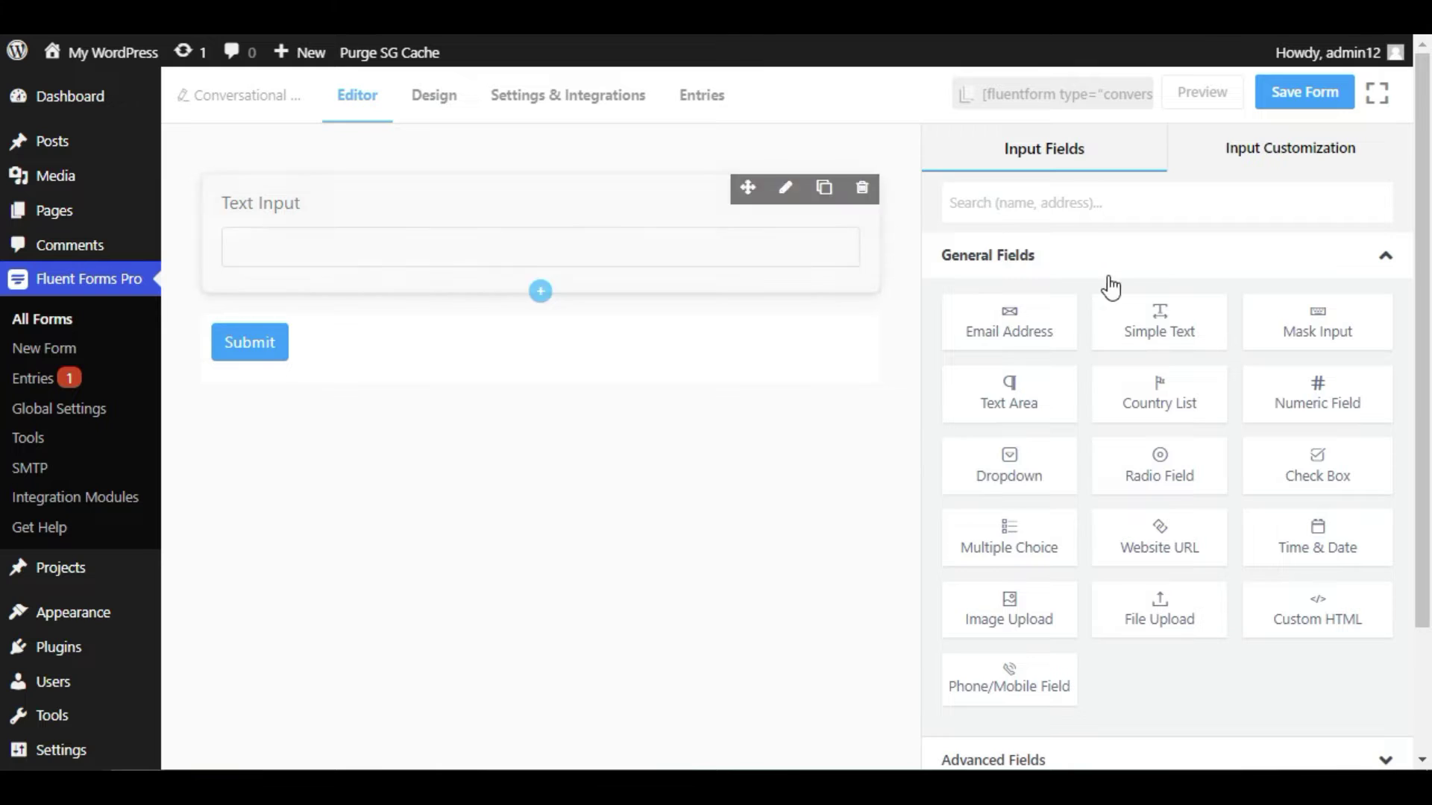
- Relabel the text field 'Name' and give it the placeholder 'Name'
{"action": "left_click", "coordinate": [445, 219]}
{"action": "left_click", "coordinate": [1003, 273]}
{"action": "left_click_drag", "start_coordinate": [1003, 273], "coordinate": [947, 281]}
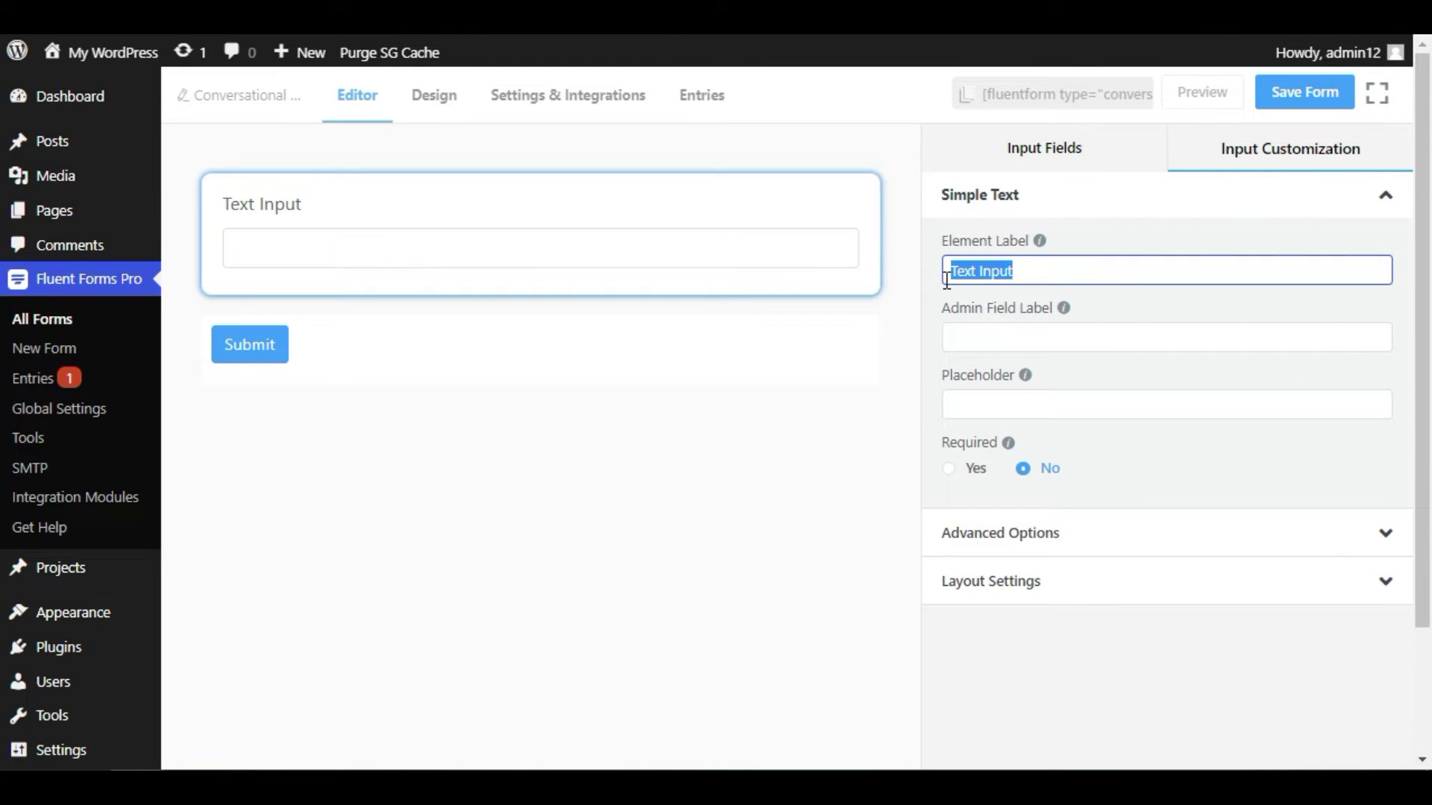
{"action": "type", "text": "Mna"}
{"action": "key", "text": "BackSpace"}
{"action": "key", "text": "BackSpace"}
{"action": "key", "text": "BackSpace"}
{"action": "type", "text": "Name"}
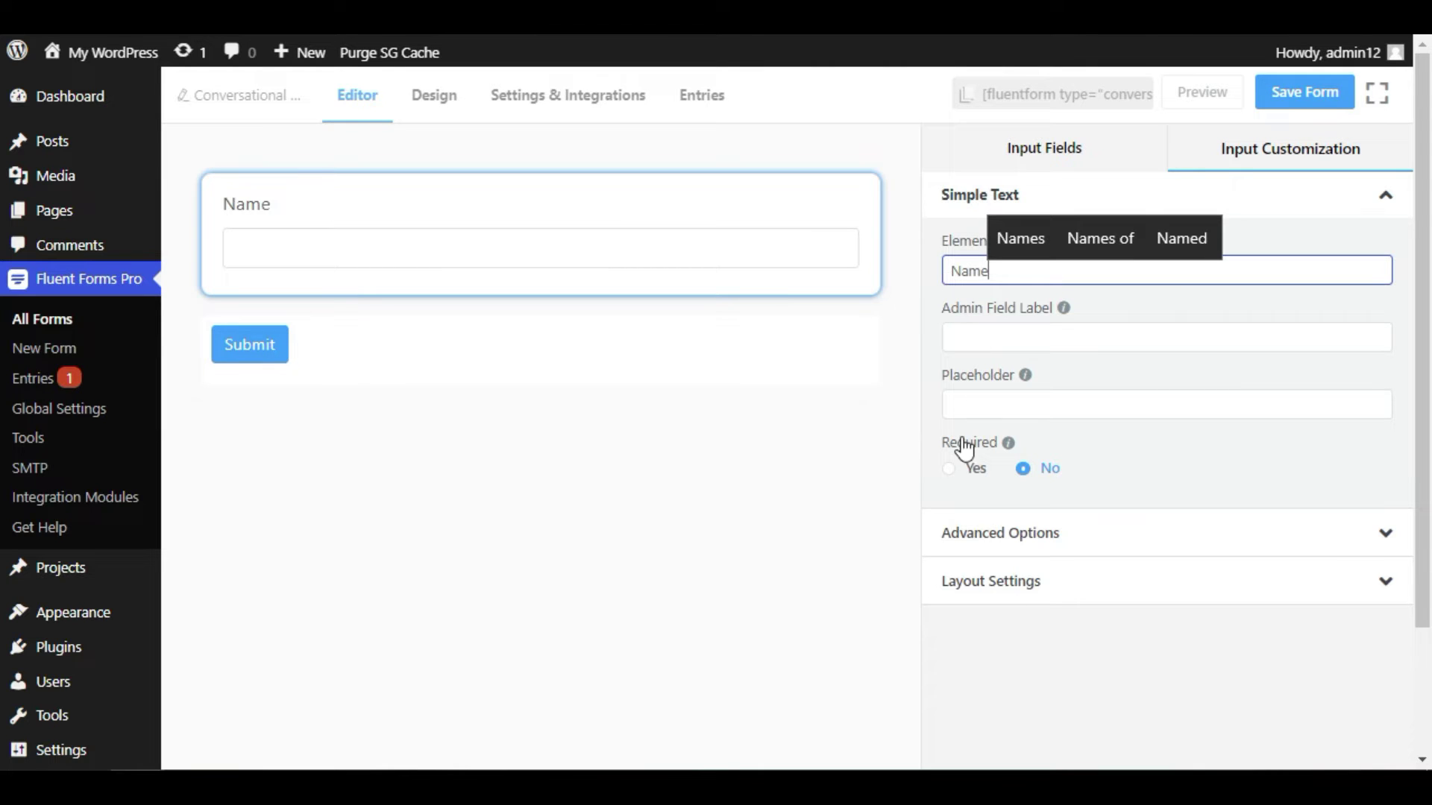
{"action": "left_click", "coordinate": [977, 405]}
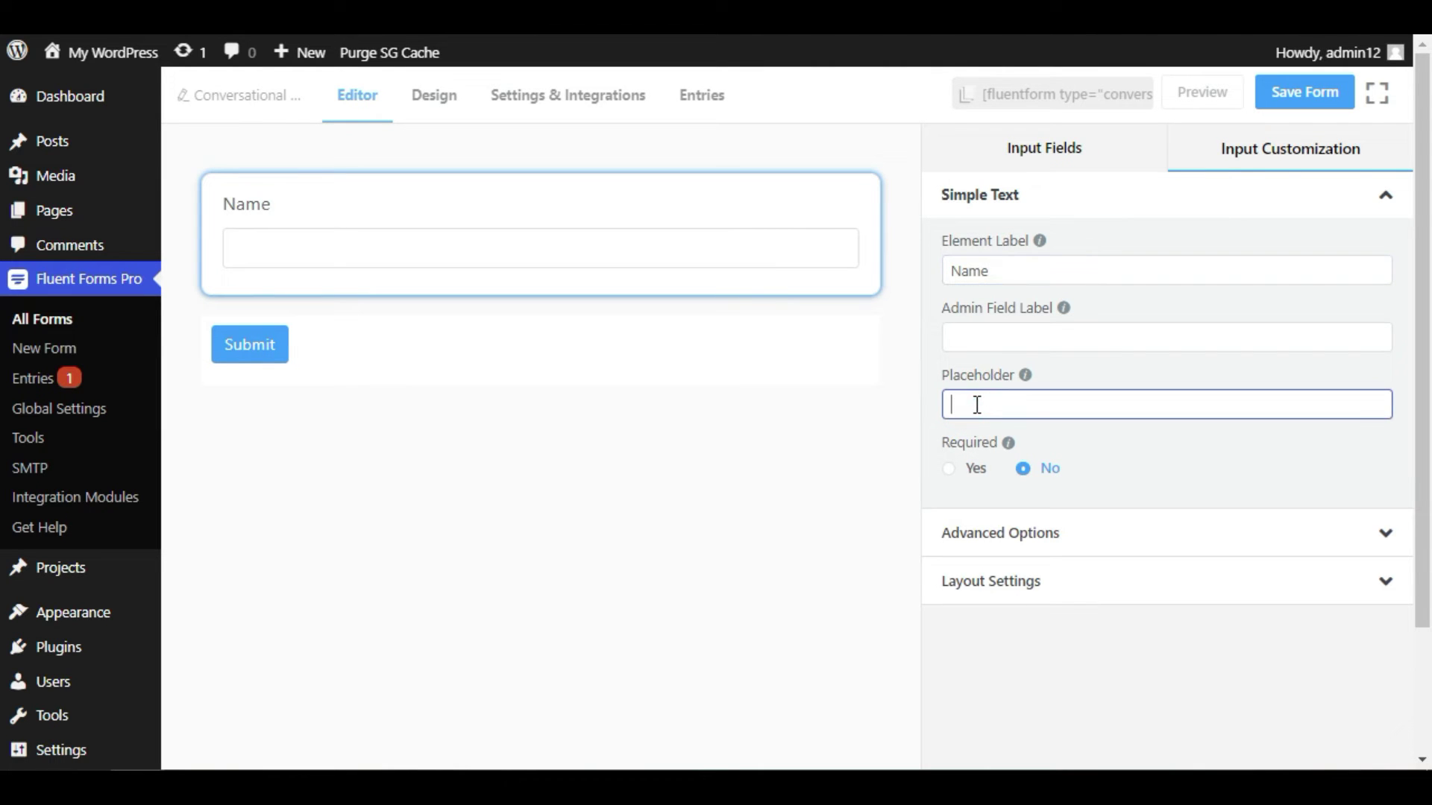
{"action": "key", "text": "BackSpace"}
{"action": "type", "text": "Ne"}
{"action": "key", "text": "BackSpace"}
{"action": "type", "text": "ame"}
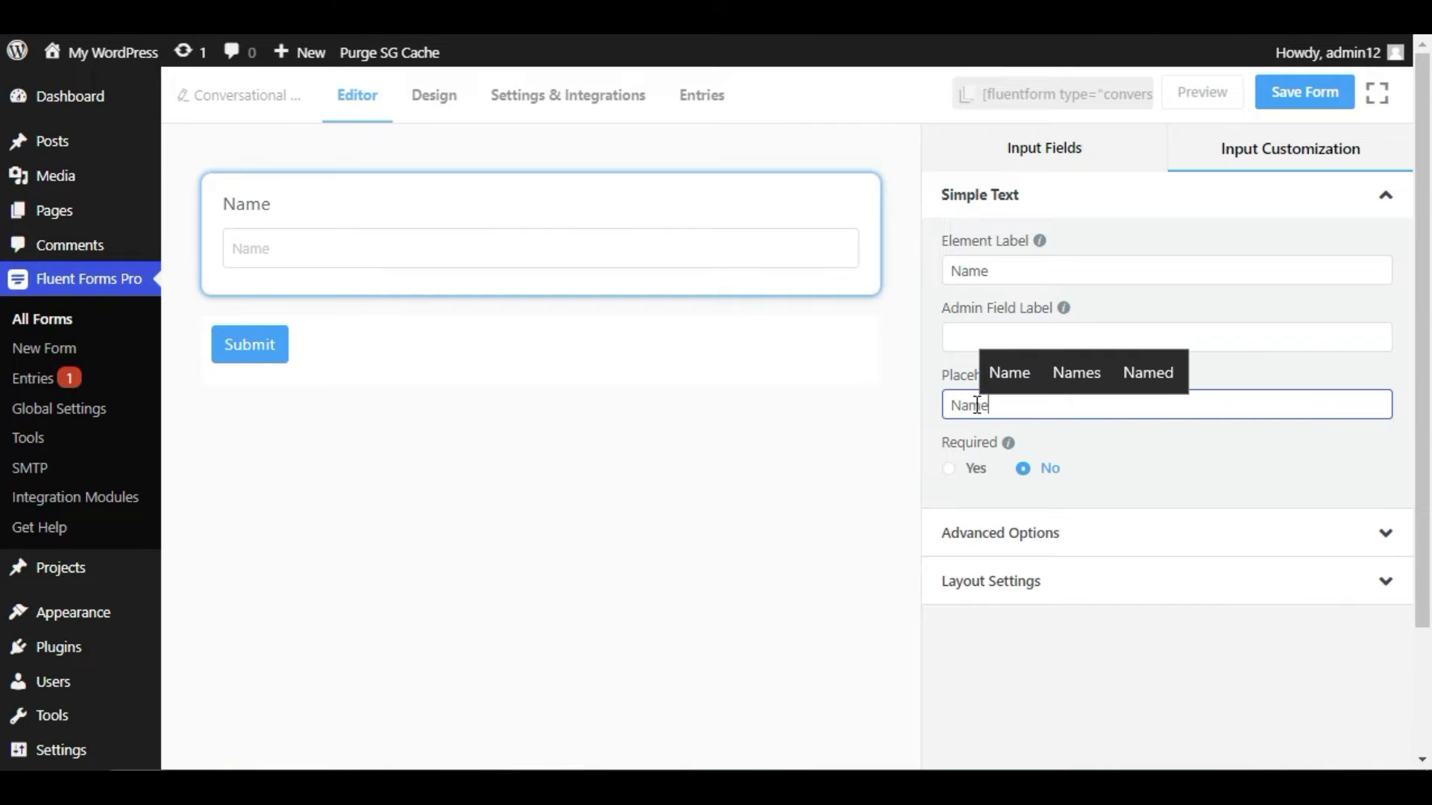
- Make the Name field required, check its advanced options, and add an Email field below it
{"action": "left_click", "coordinate": [948, 469]}
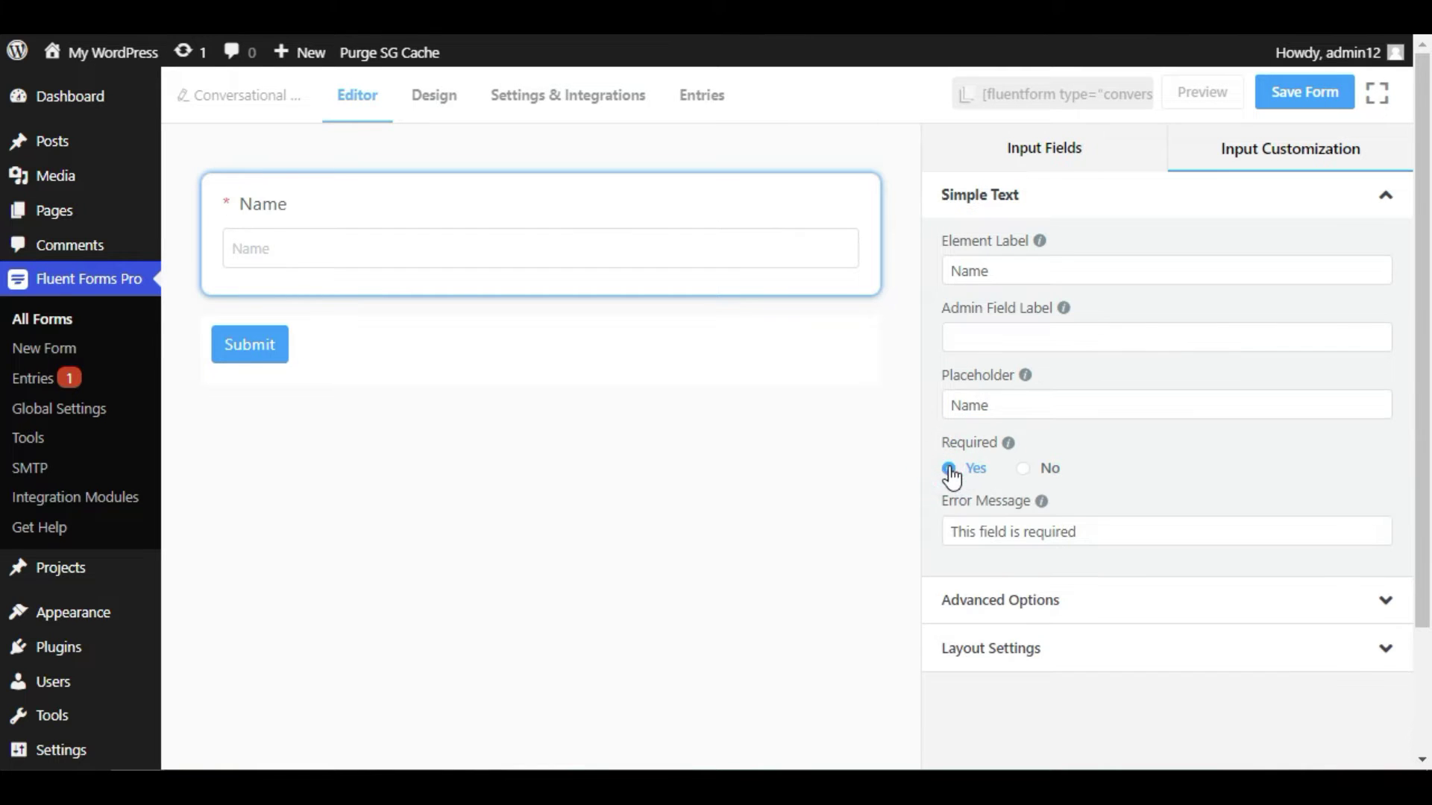
{"action": "left_click", "coordinate": [949, 531]}
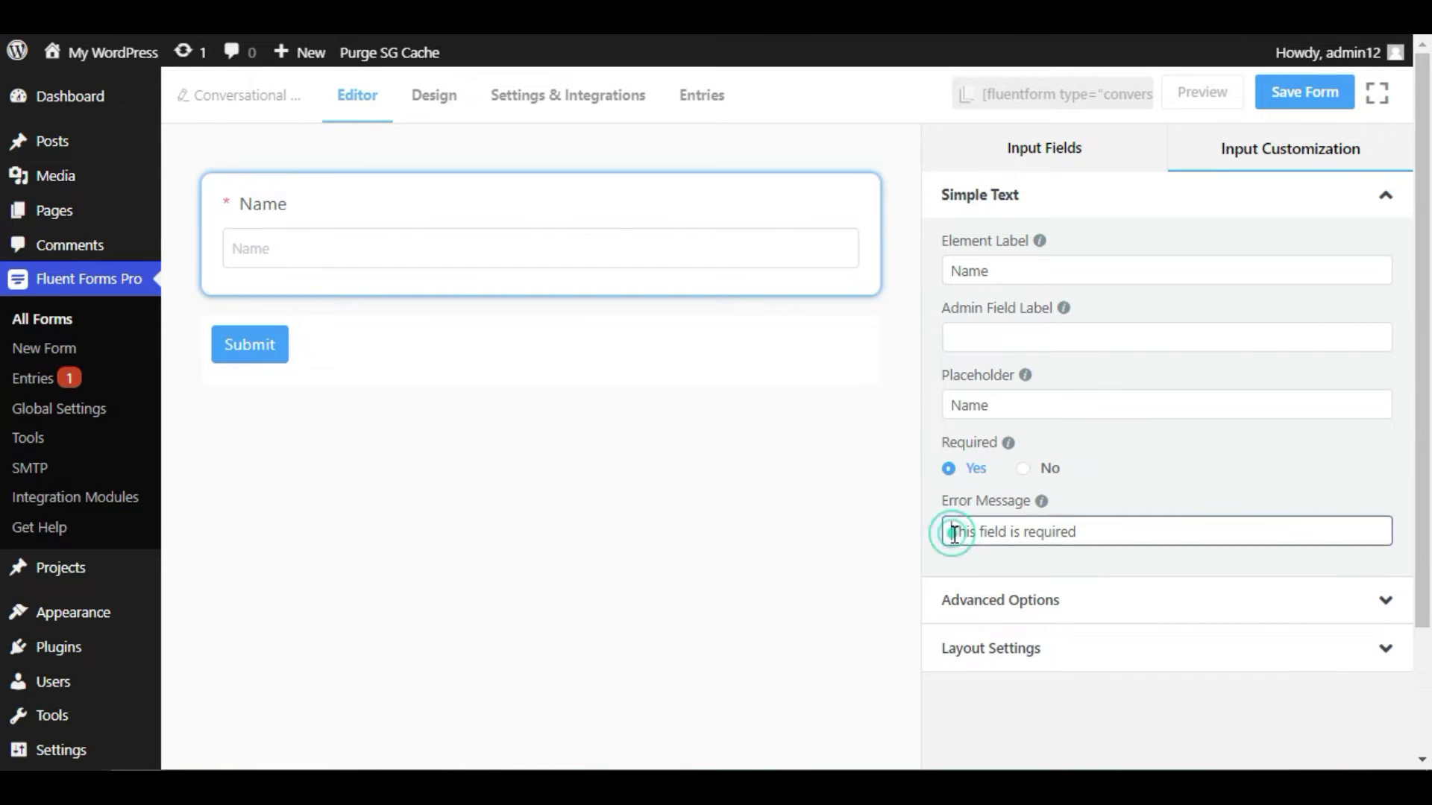
{"action": "left_click_drag", "start_coordinate": [949, 531], "coordinate": [928, 530]}
{"action": "left_click", "coordinate": [951, 514]}
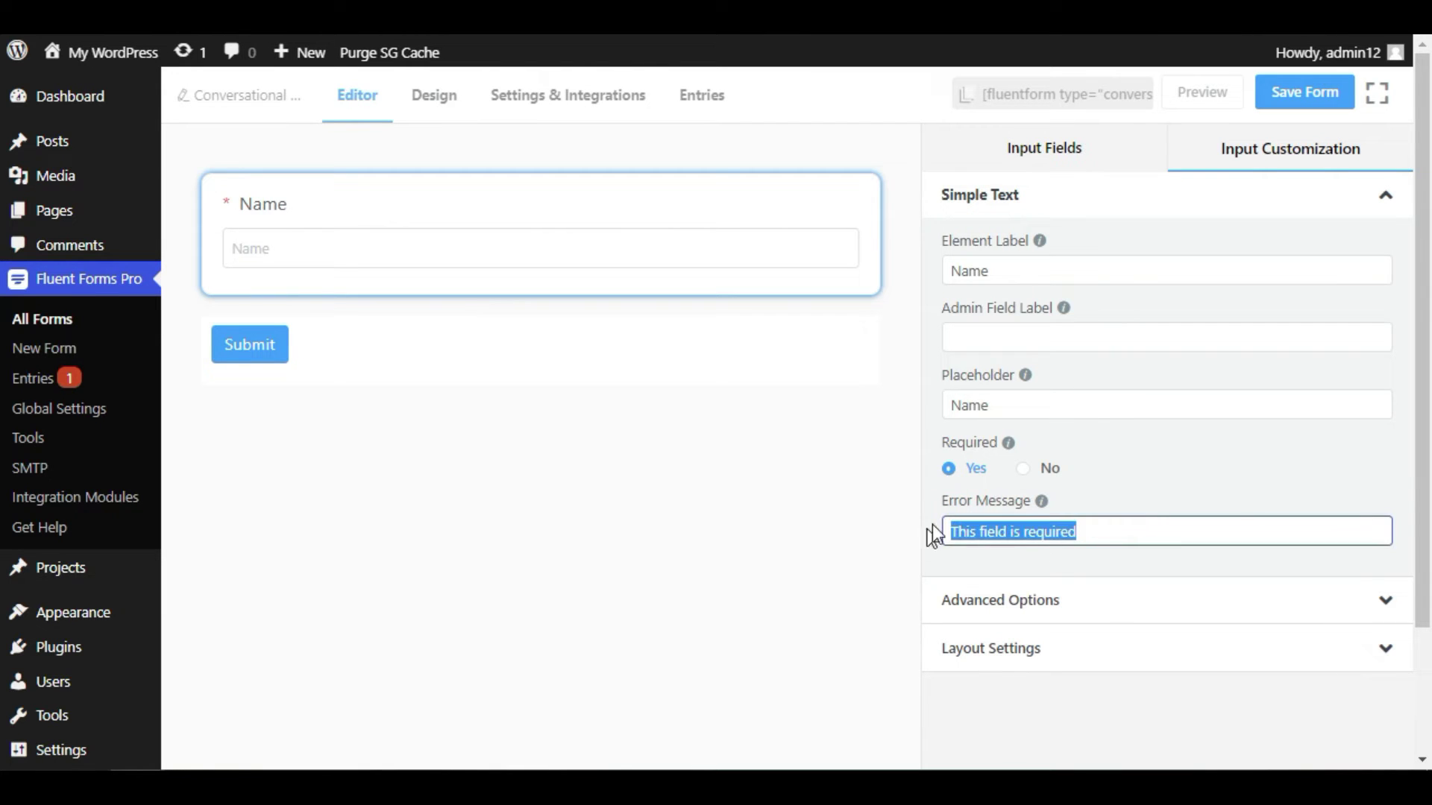
{"action": "left_click", "coordinate": [1038, 596]}
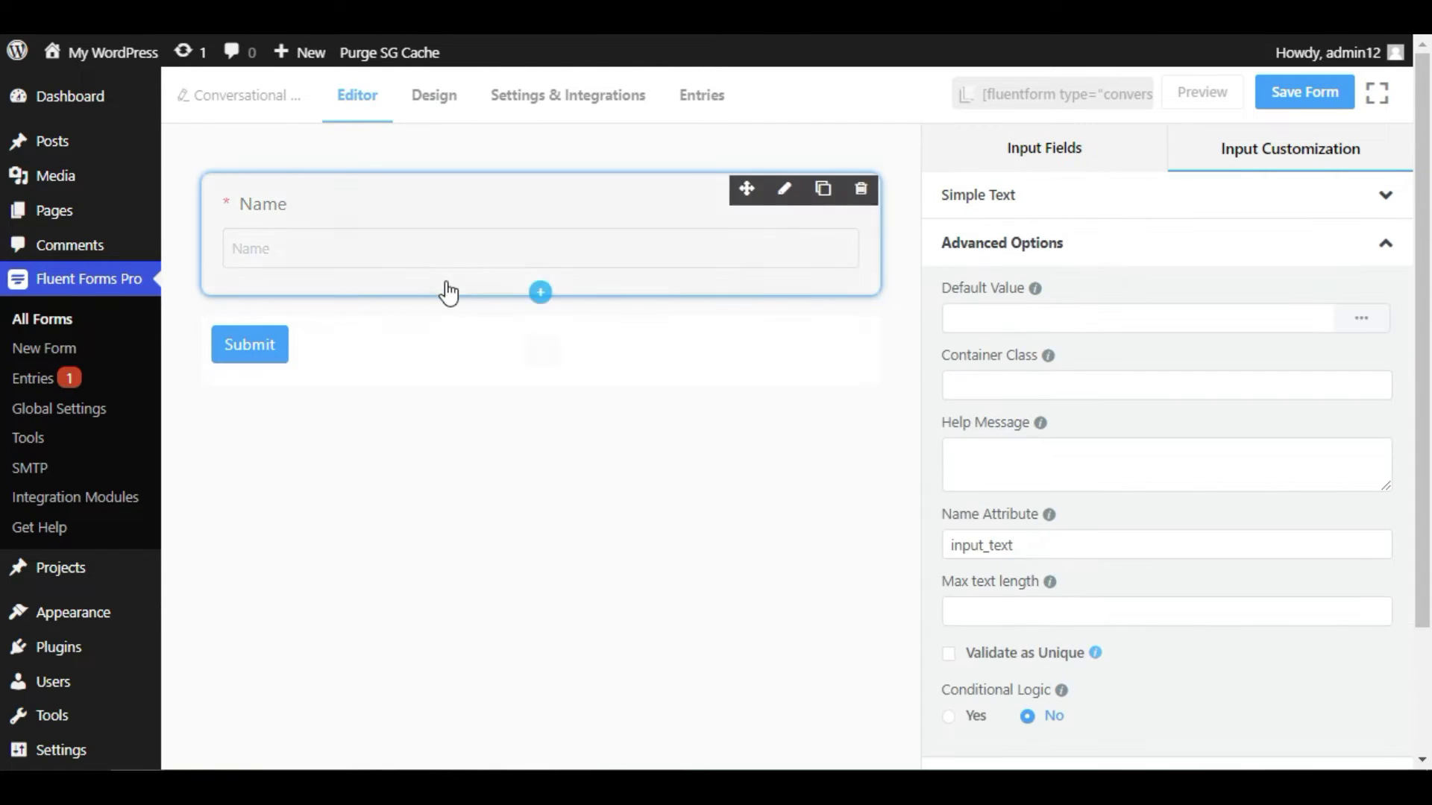
{"action": "left_click", "coordinate": [1032, 153]}
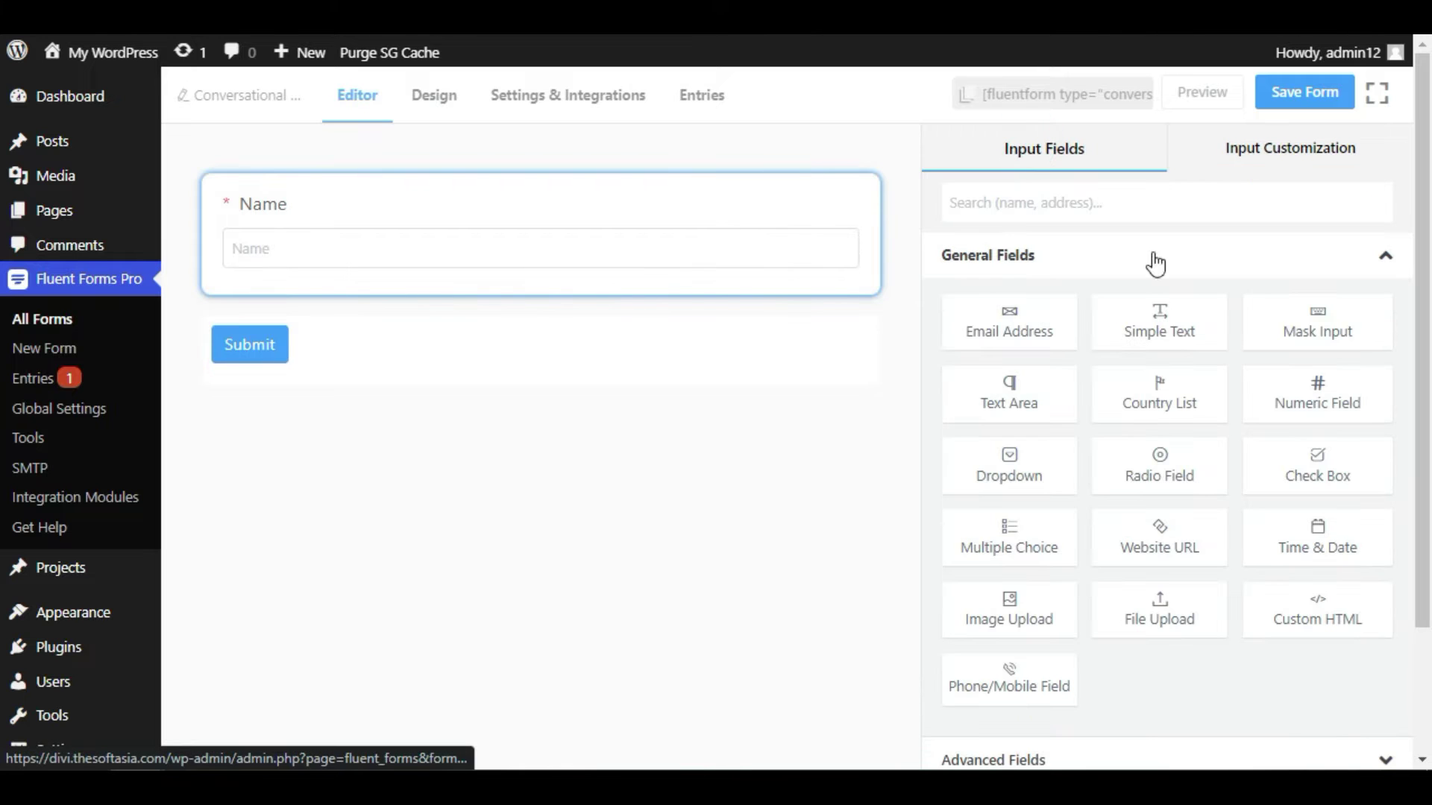
{"action": "left_click_drag", "start_coordinate": [1015, 321], "coordinate": [444, 330]}
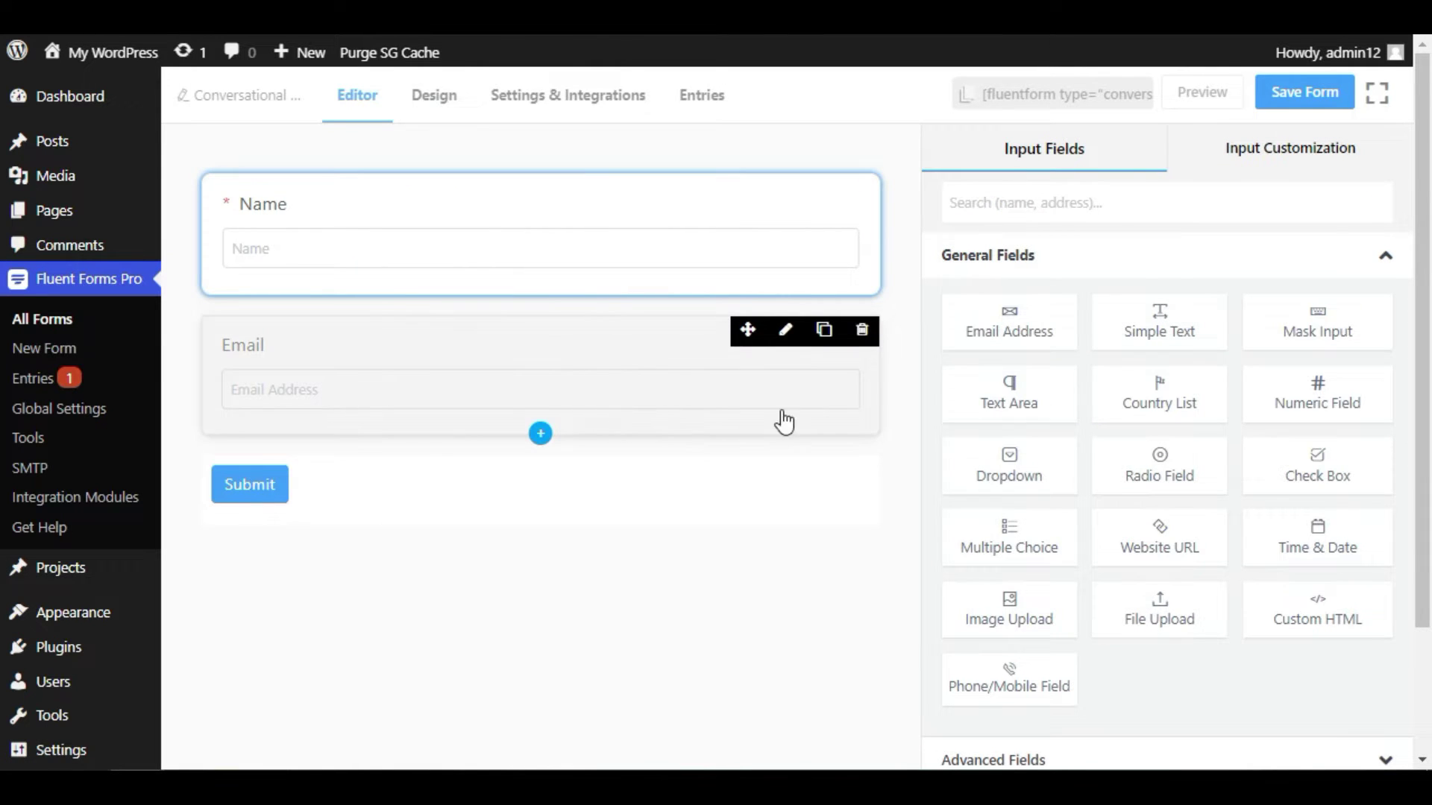
- Label the email field 'Your Email' and make it required
{"action": "left_click", "coordinate": [624, 377]}
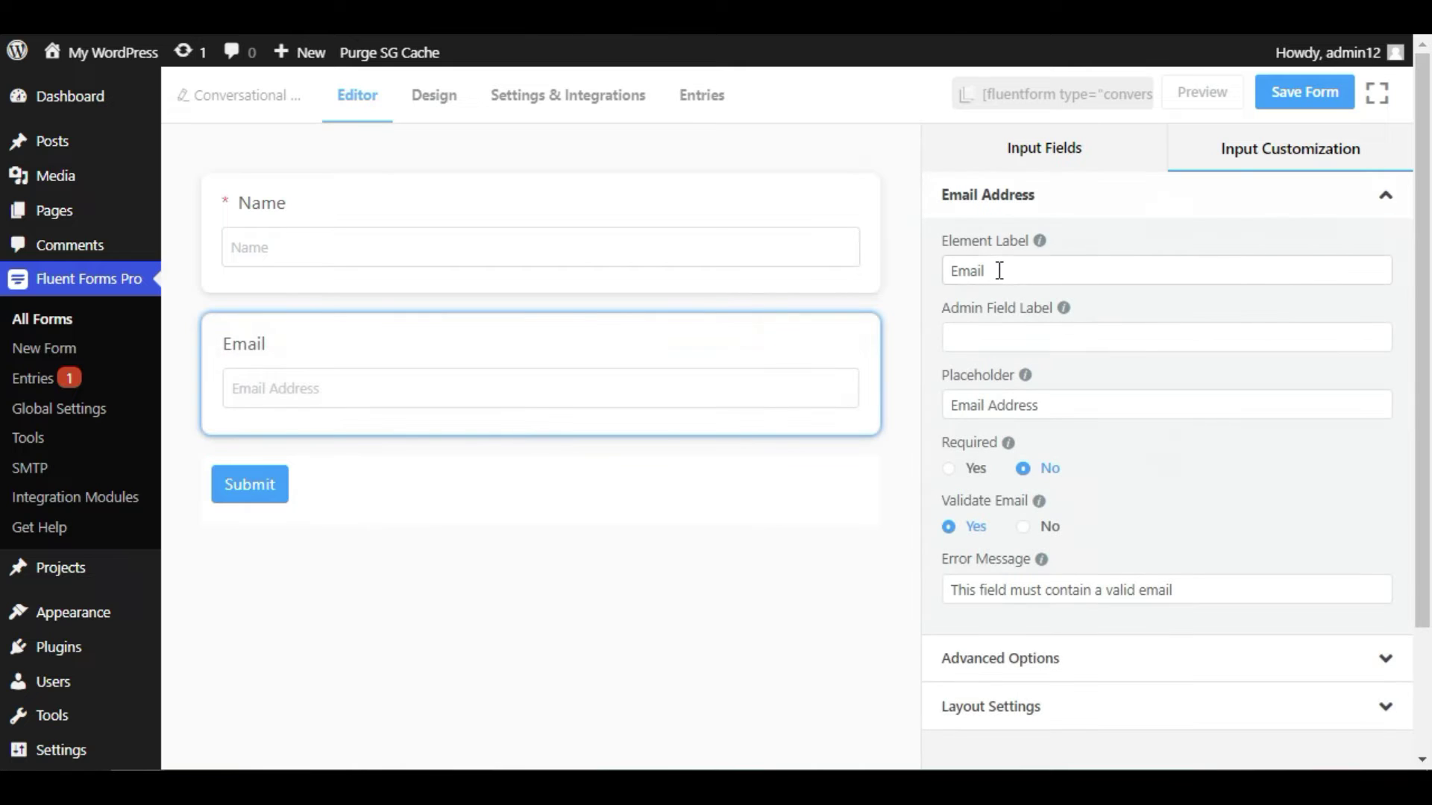
{"action": "left_click", "coordinate": [1029, 270]}
{"action": "type", "text": "Your"}
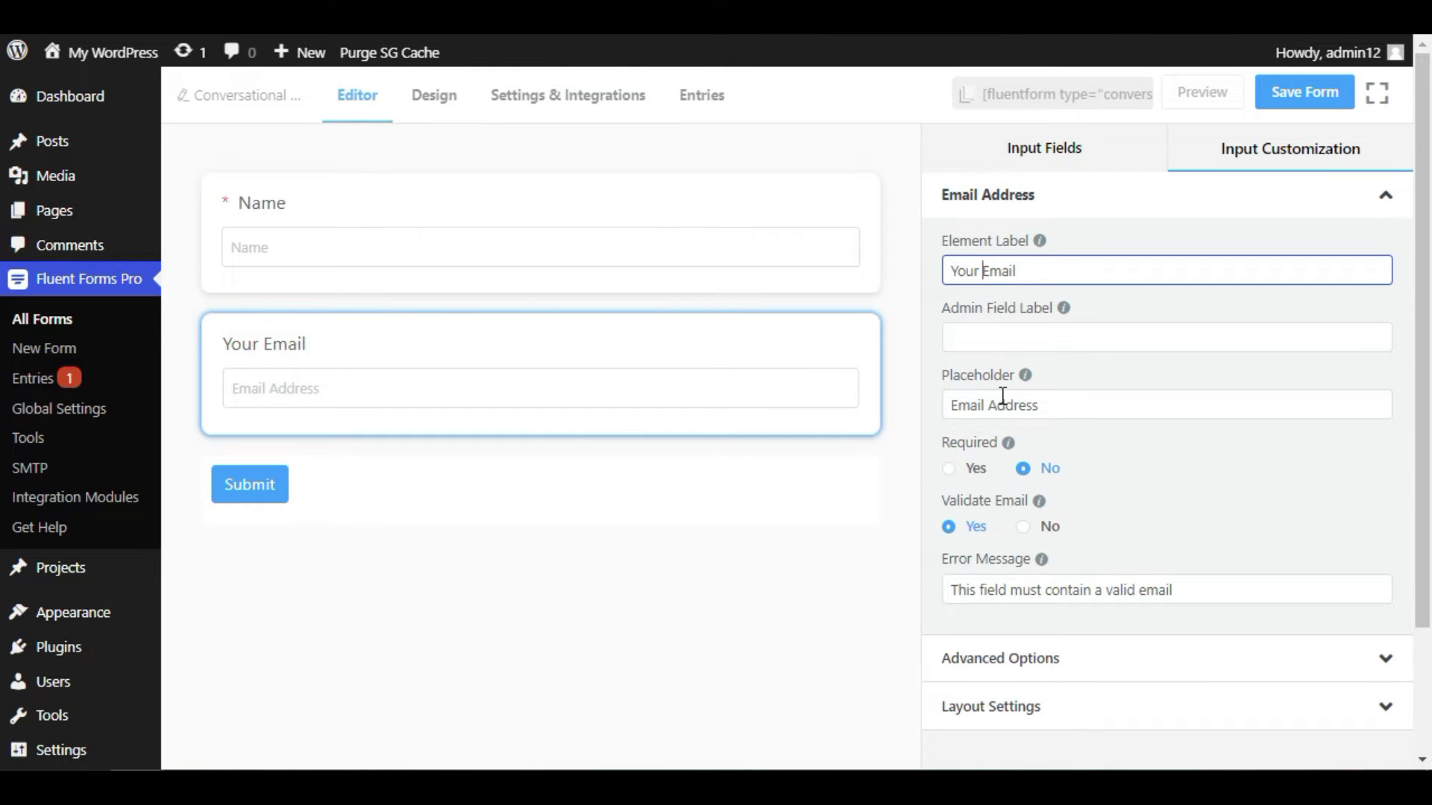
{"action": "left_click", "coordinate": [949, 469]}
{"action": "scroll", "coordinate": [1203, 527], "scroll_direction": "down", "scroll_amount": 1}
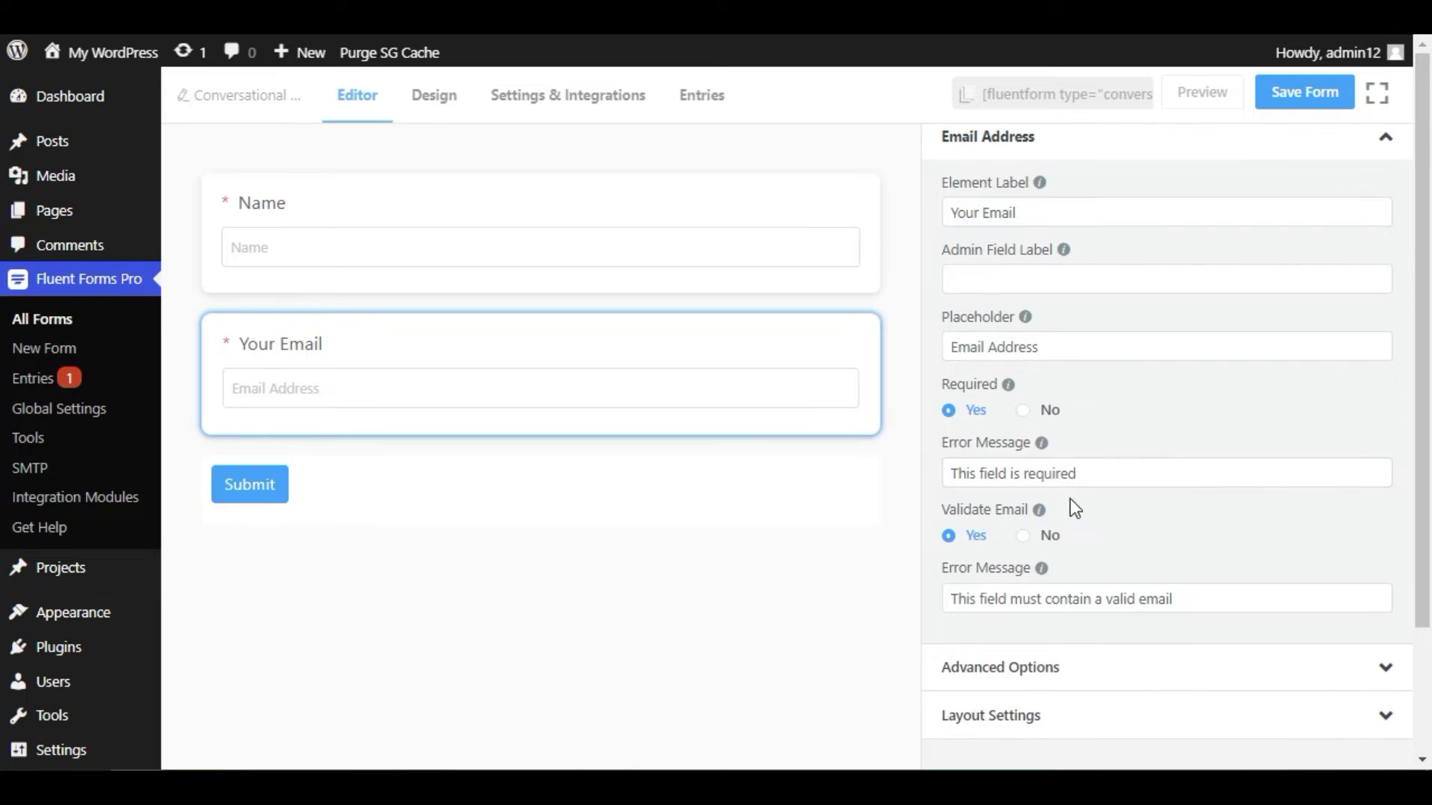
{"action": "scroll", "coordinate": [1218, 499], "scroll_direction": "down", "scroll_amount": 3}
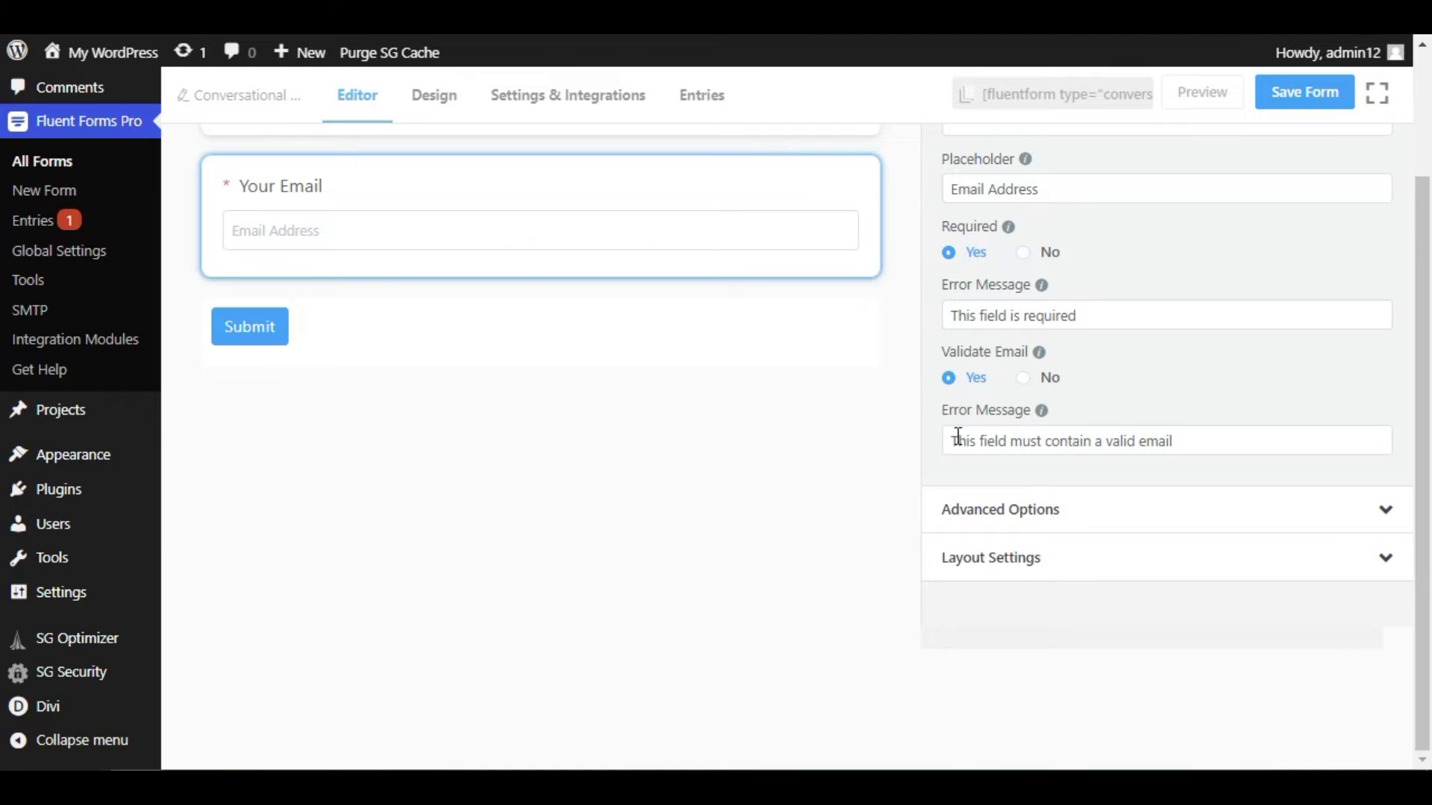
{"action": "scroll", "coordinate": [978, 308], "scroll_direction": "up", "scroll_amount": 3}
{"action": "scroll", "coordinate": [982, 211], "scroll_direction": "up", "scroll_amount": 1}
{"action": "left_click", "coordinate": [1054, 149]}
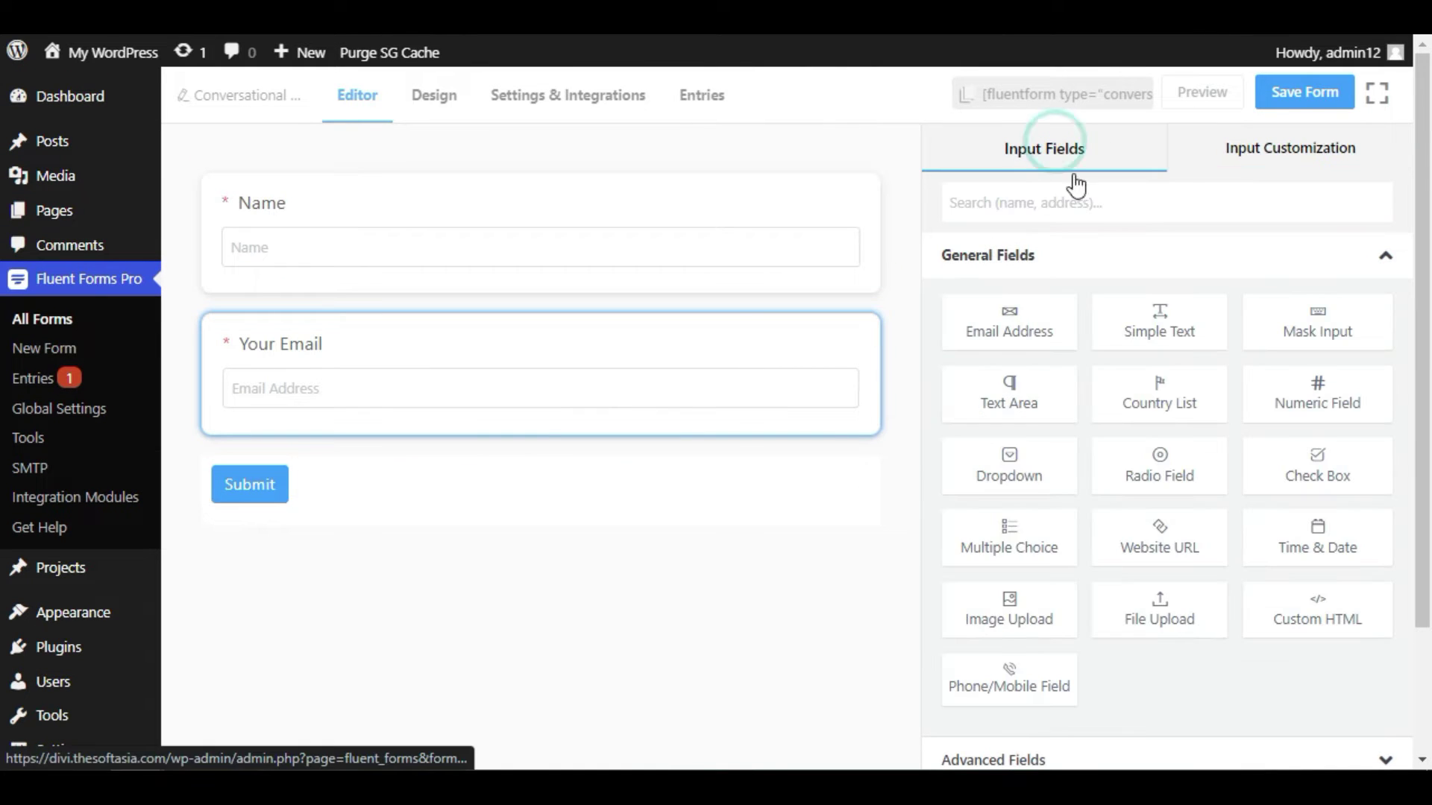
- Add a multiple choice field labelled 'Are you developer?' with placeholder 'answer here.'
{"action": "left_click_drag", "start_coordinate": [999, 539], "coordinate": [478, 507]}
{"action": "left_click", "coordinate": [632, 492]}
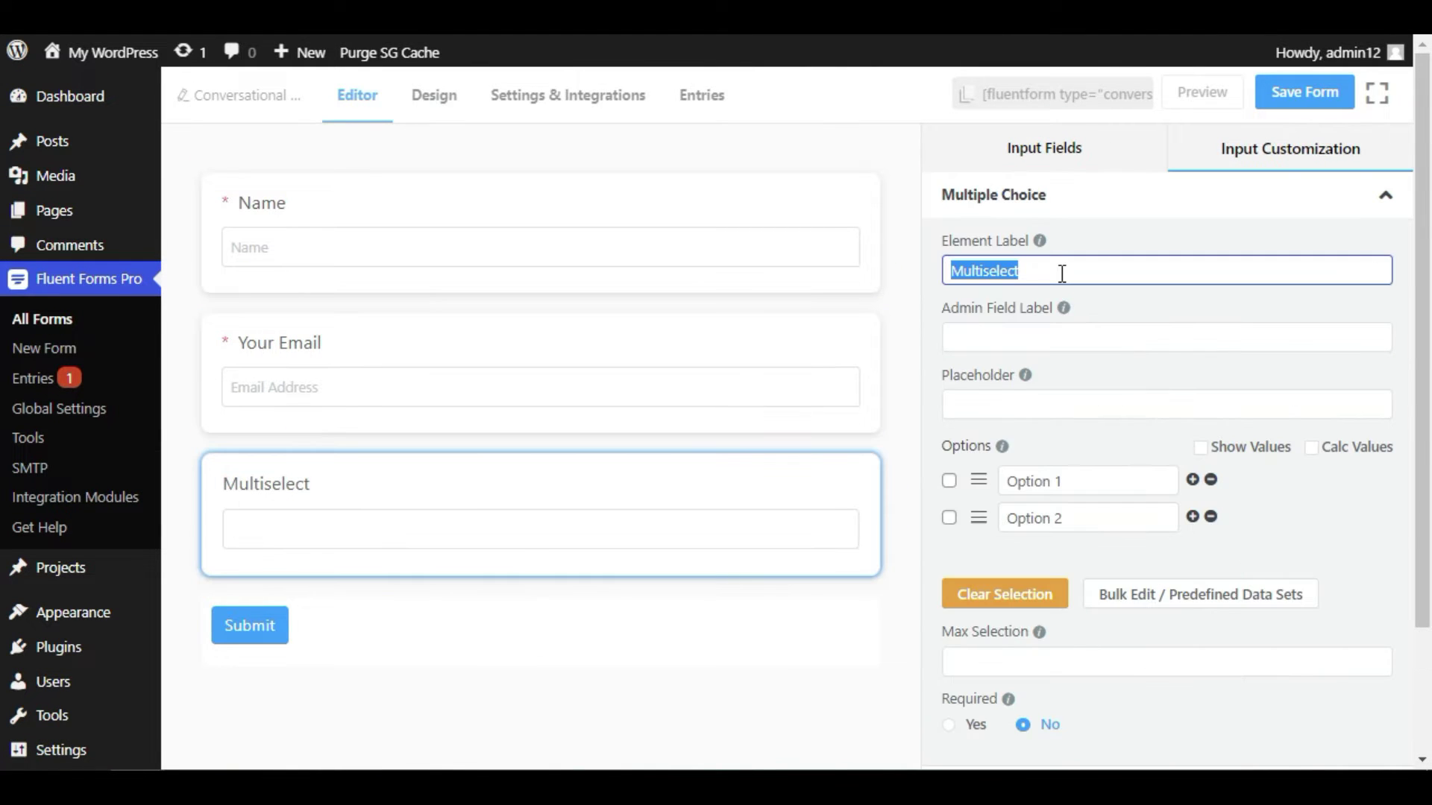
{"action": "type", "text": "Are yo"}
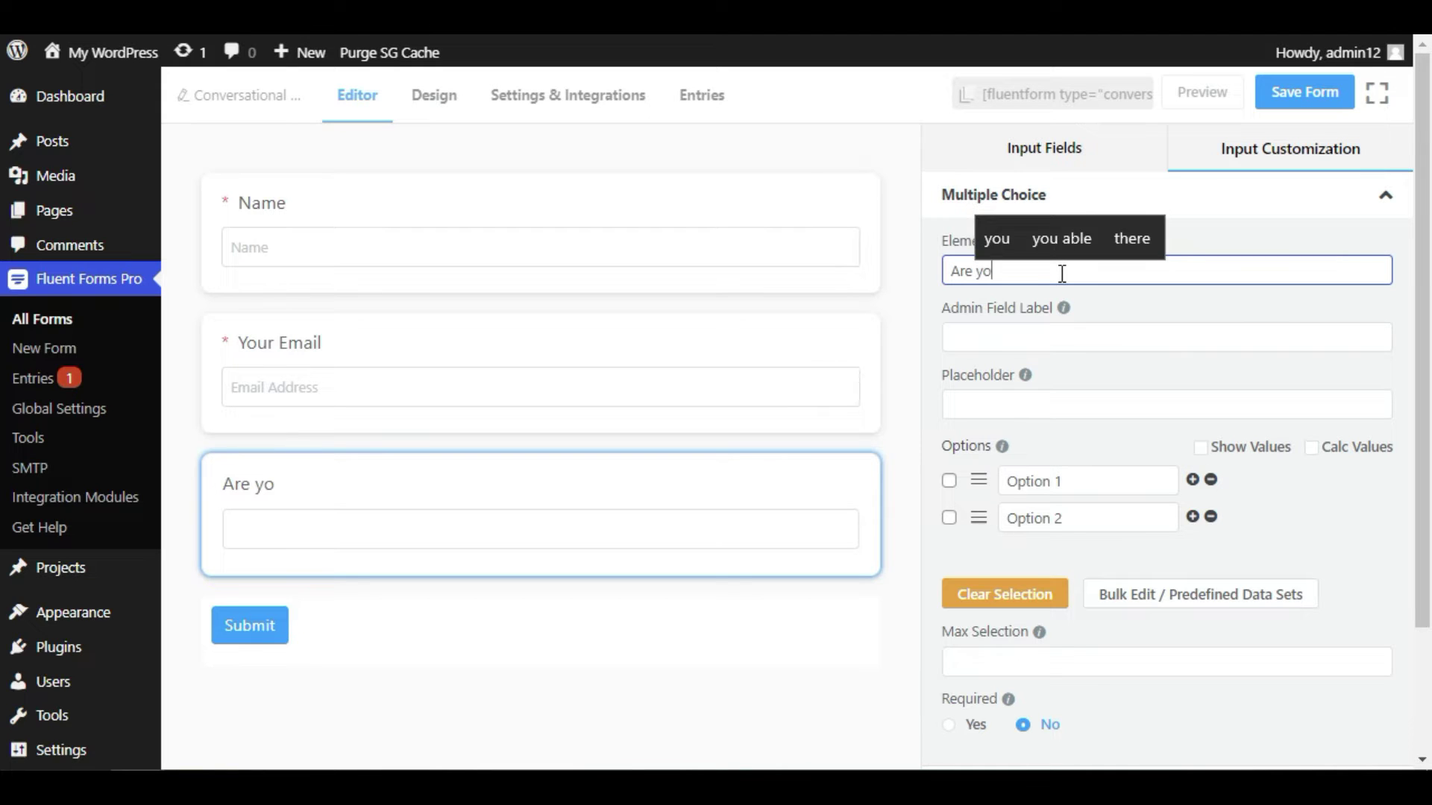
{"action": "type", "text": "u develop"}
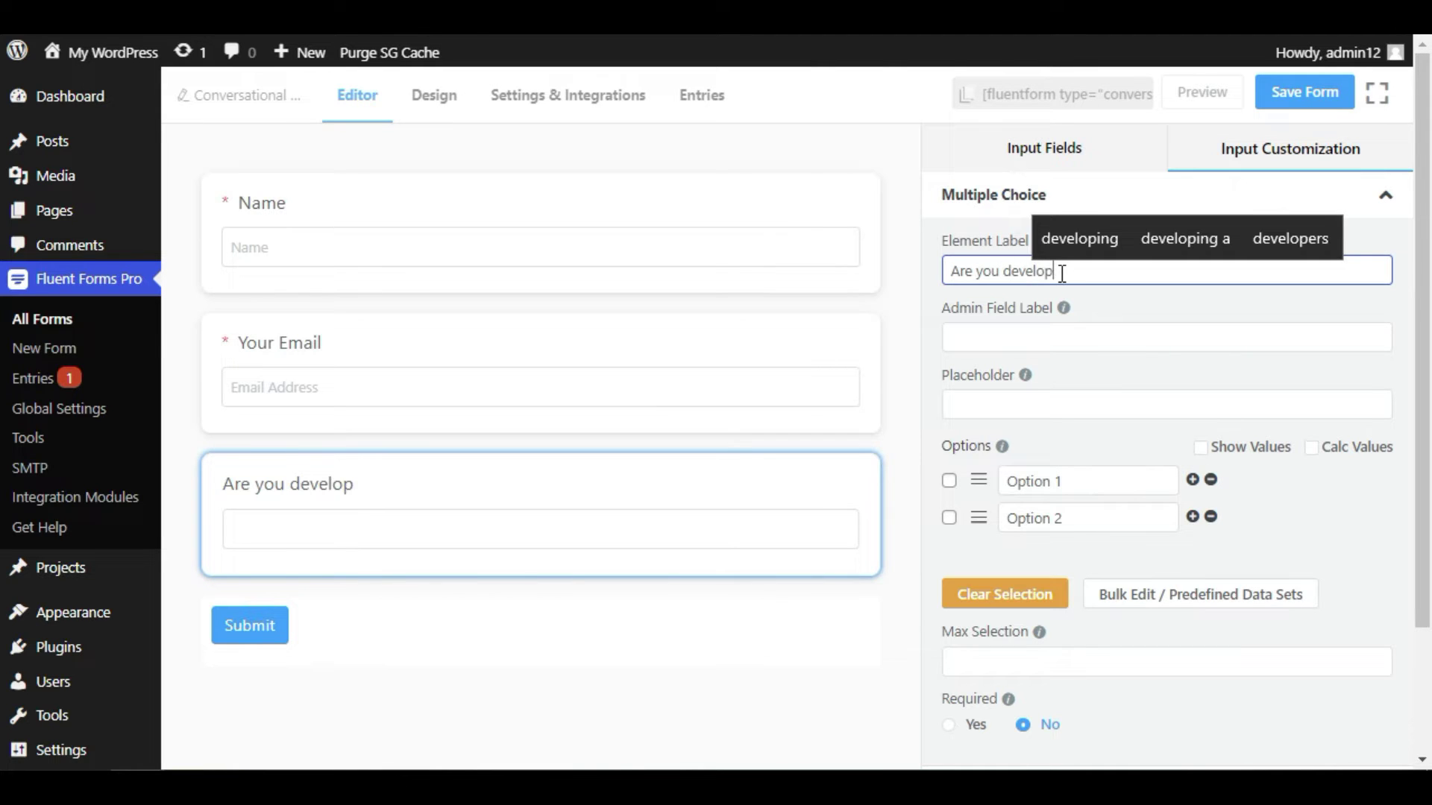
{"action": "type", "text": "er"}
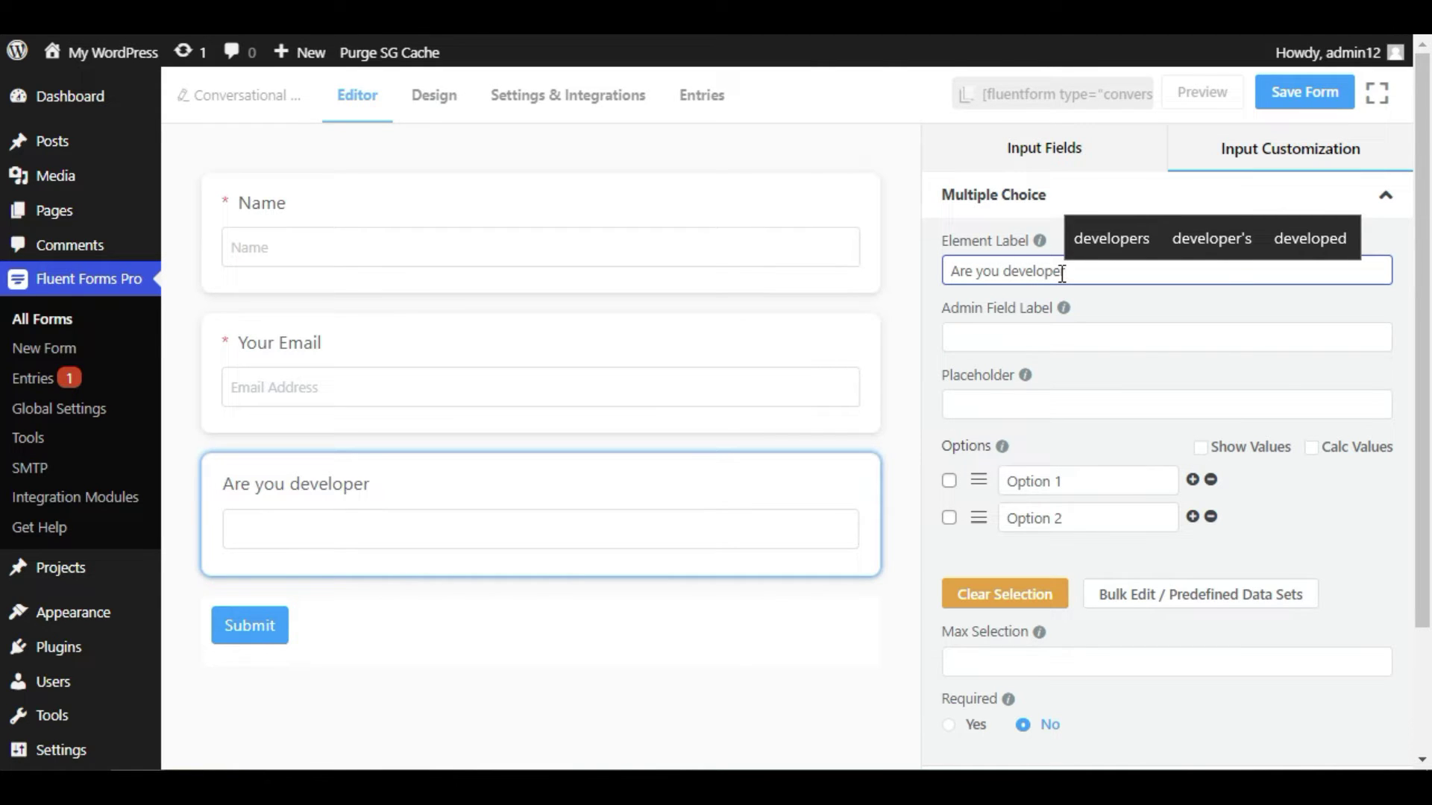
{"action": "type", "text": "?"}
{"action": "left_click", "coordinate": [968, 406]}
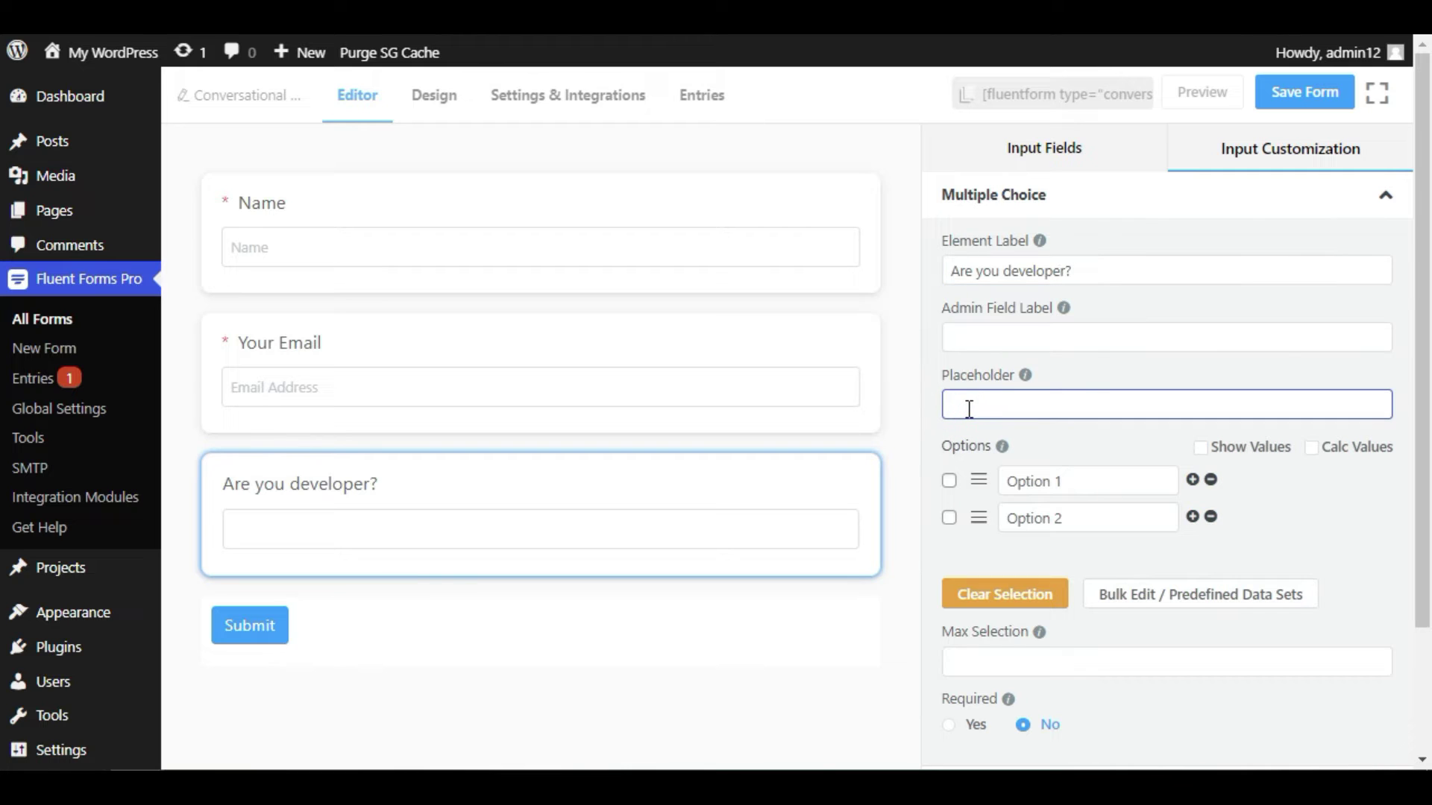
{"action": "type", "text": "answer here"}
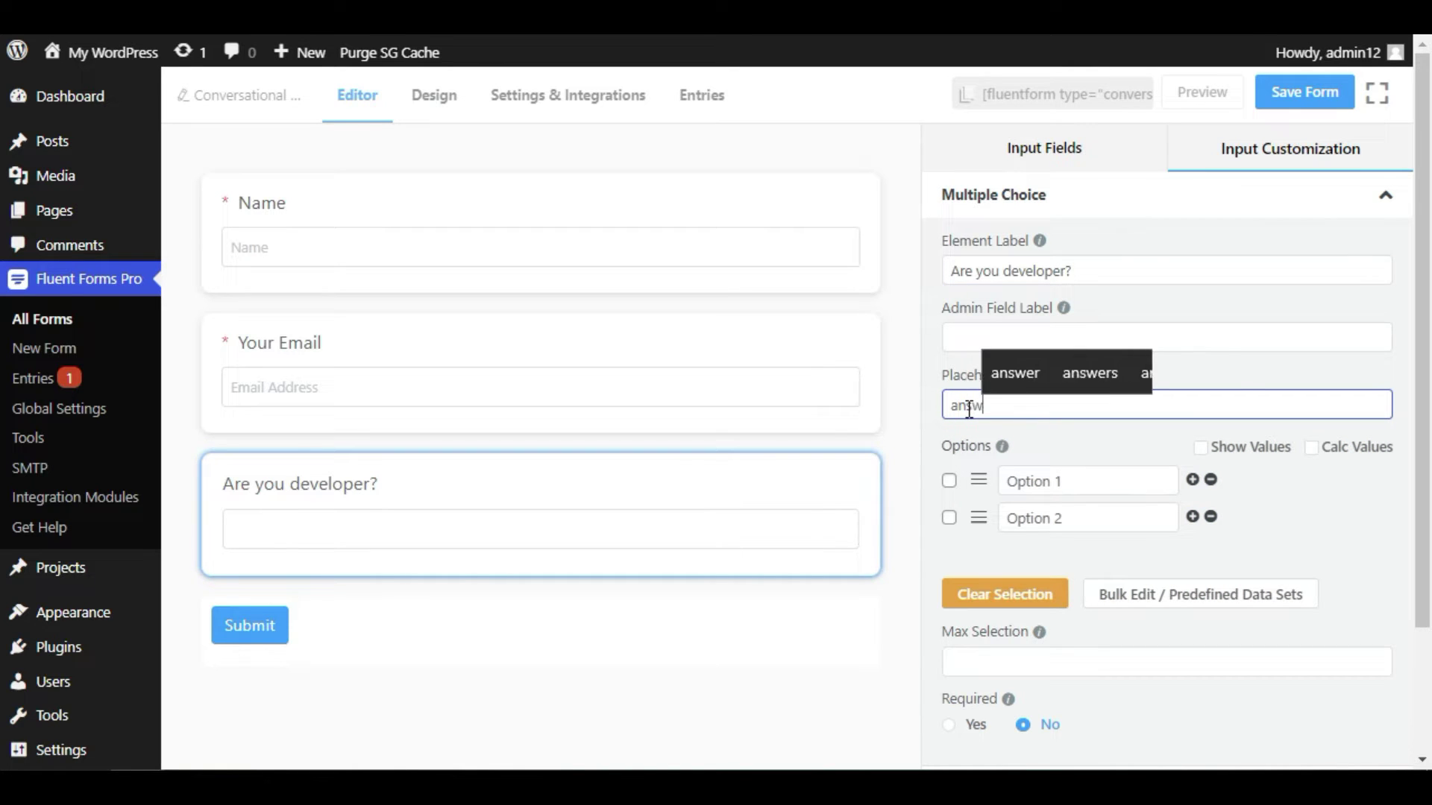
{"action": "type", "text": "..."}
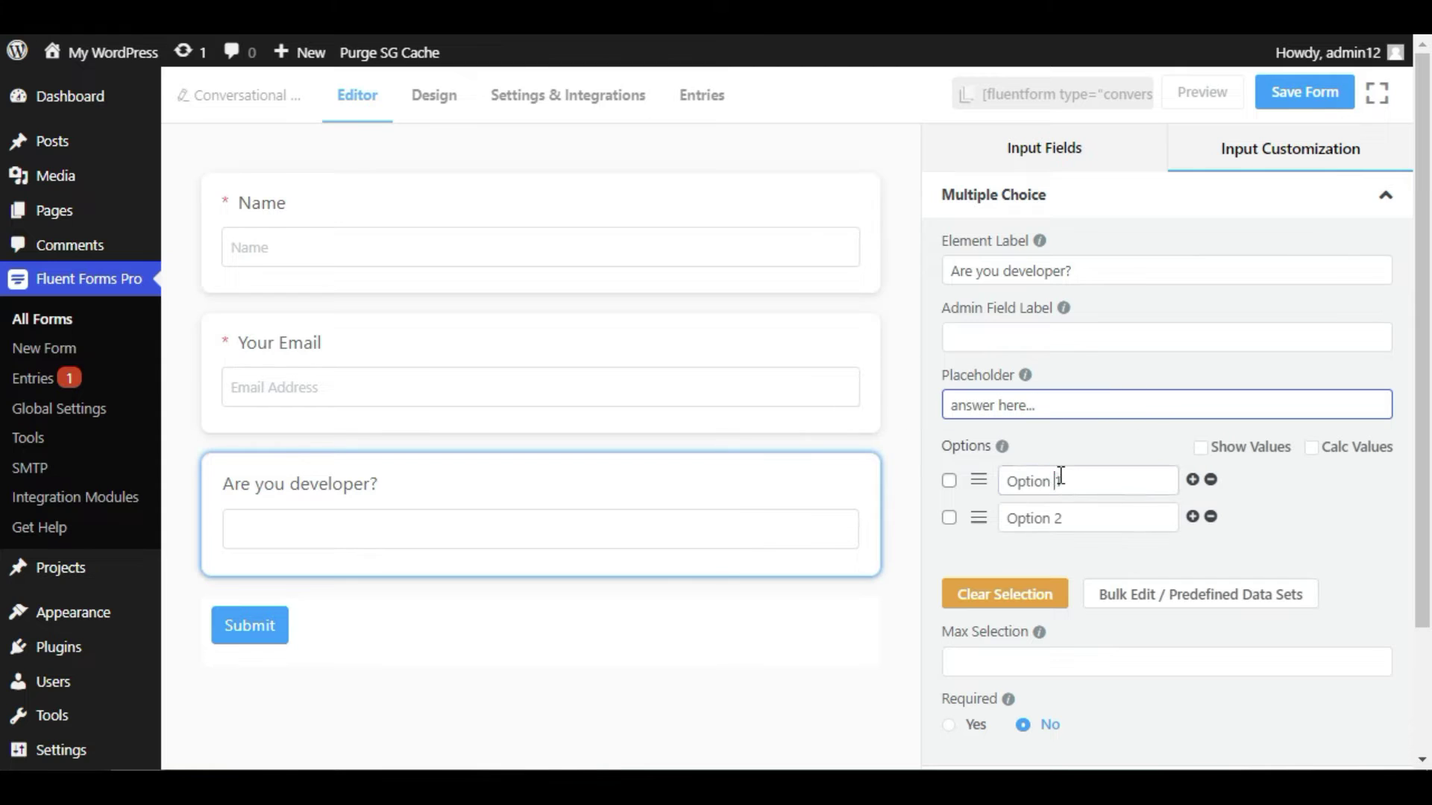
- Set the options to Yes and No, make the question required, and save the form
{"action": "triple_click", "coordinate": [1101, 482]}
{"action": "type", "text": "Yes"}
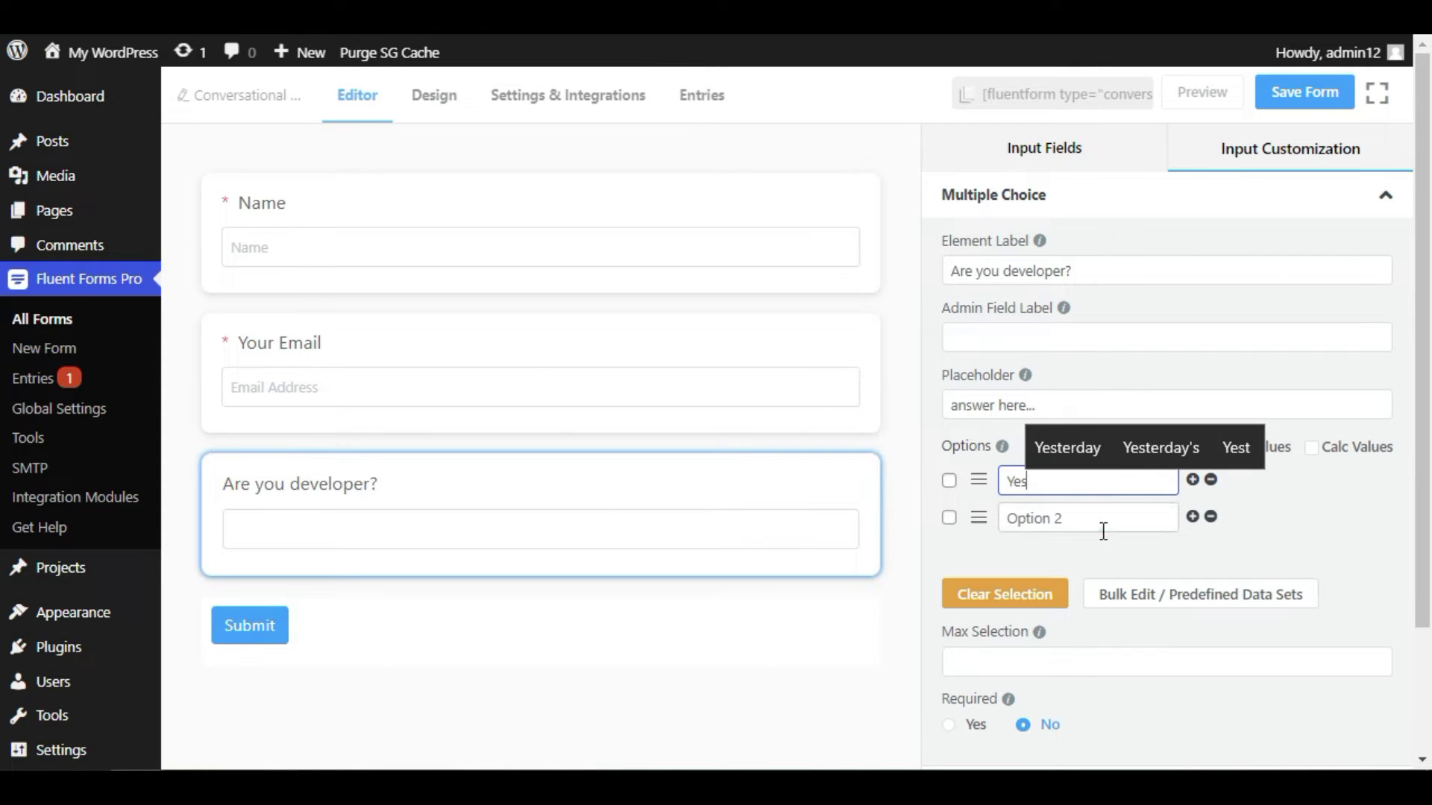
{"action": "triple_click", "coordinate": [1103, 530]}
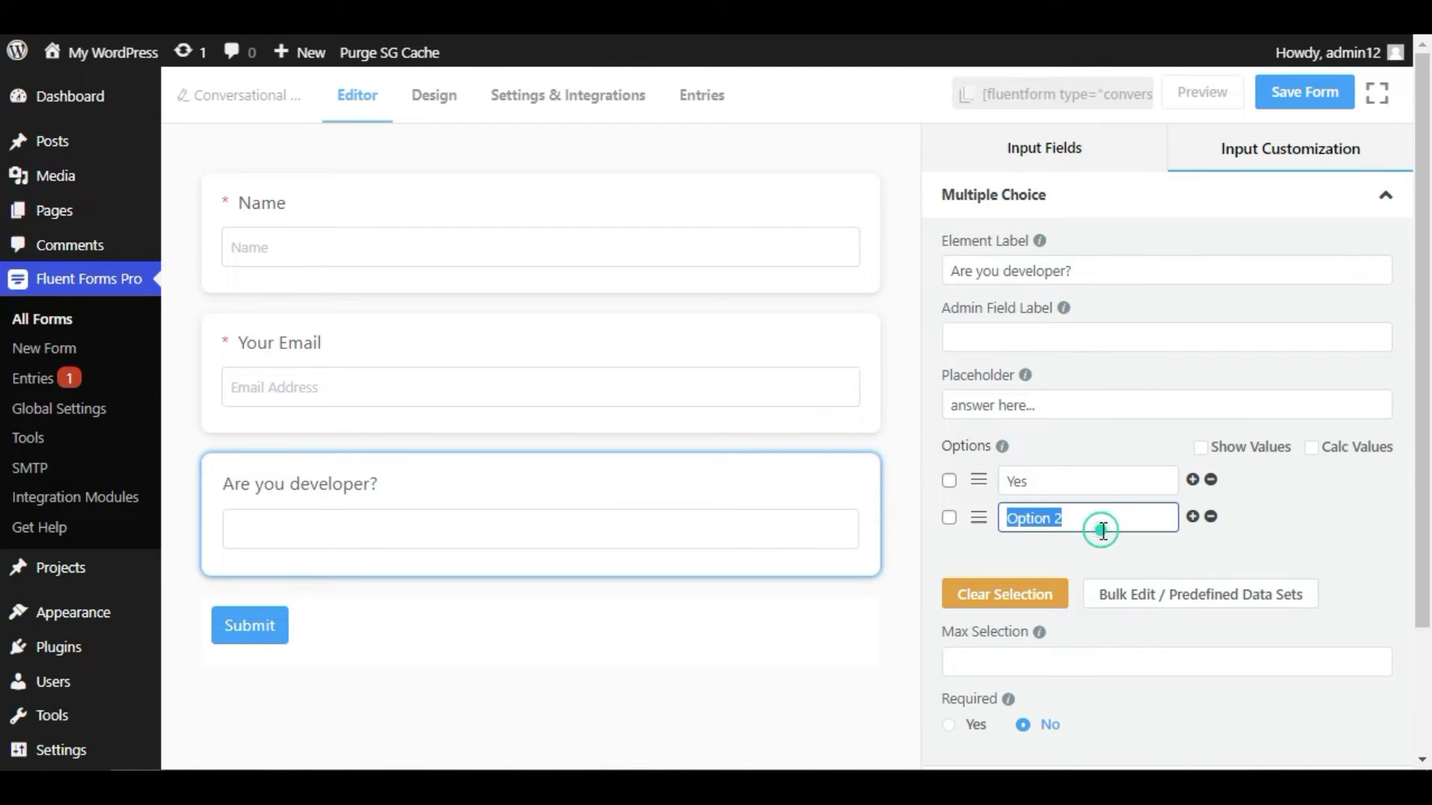
{"action": "type", "text": "No"}
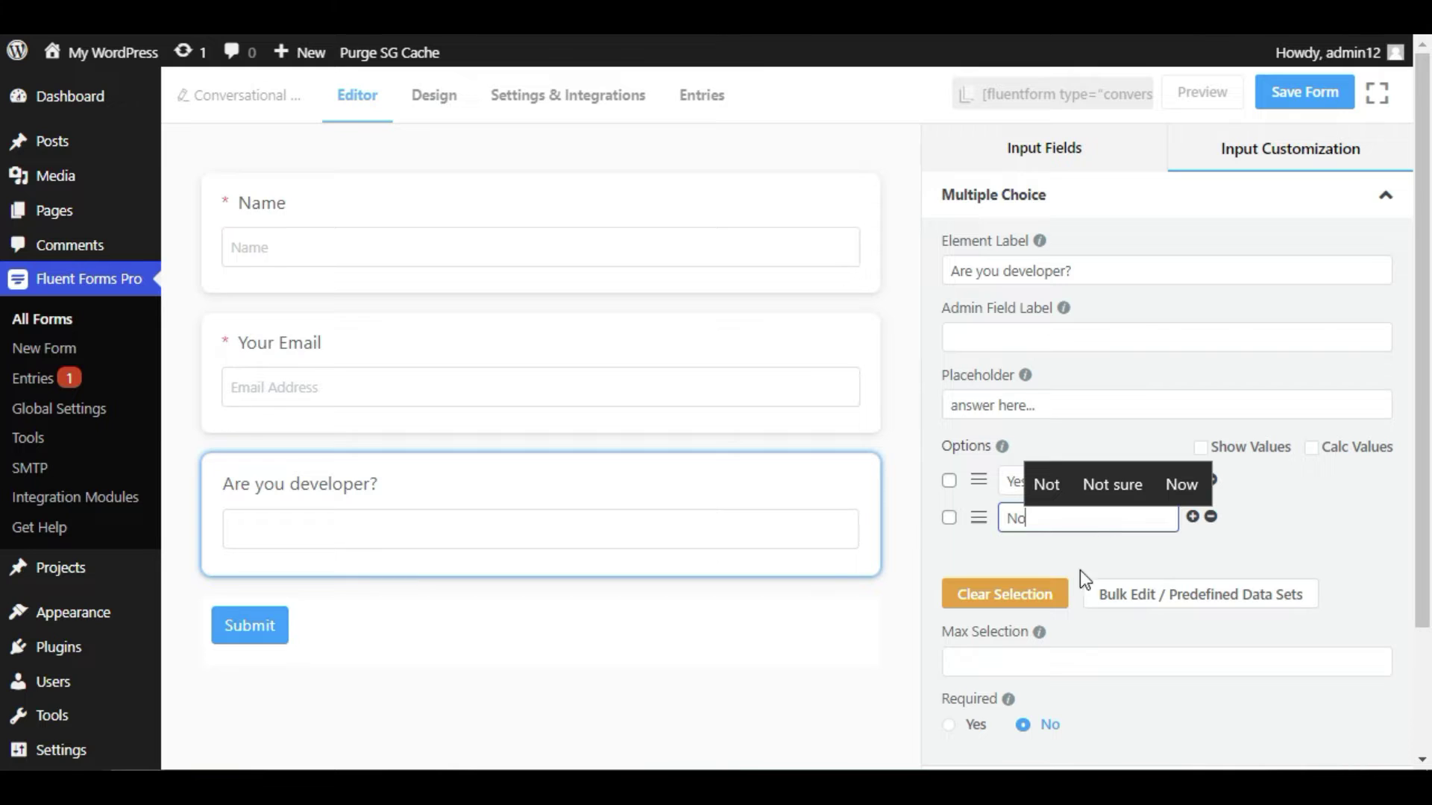
{"action": "scroll", "coordinate": [1091, 552], "scroll_direction": "down", "scroll_amount": 4}
{"action": "left_click", "coordinate": [951, 455]}
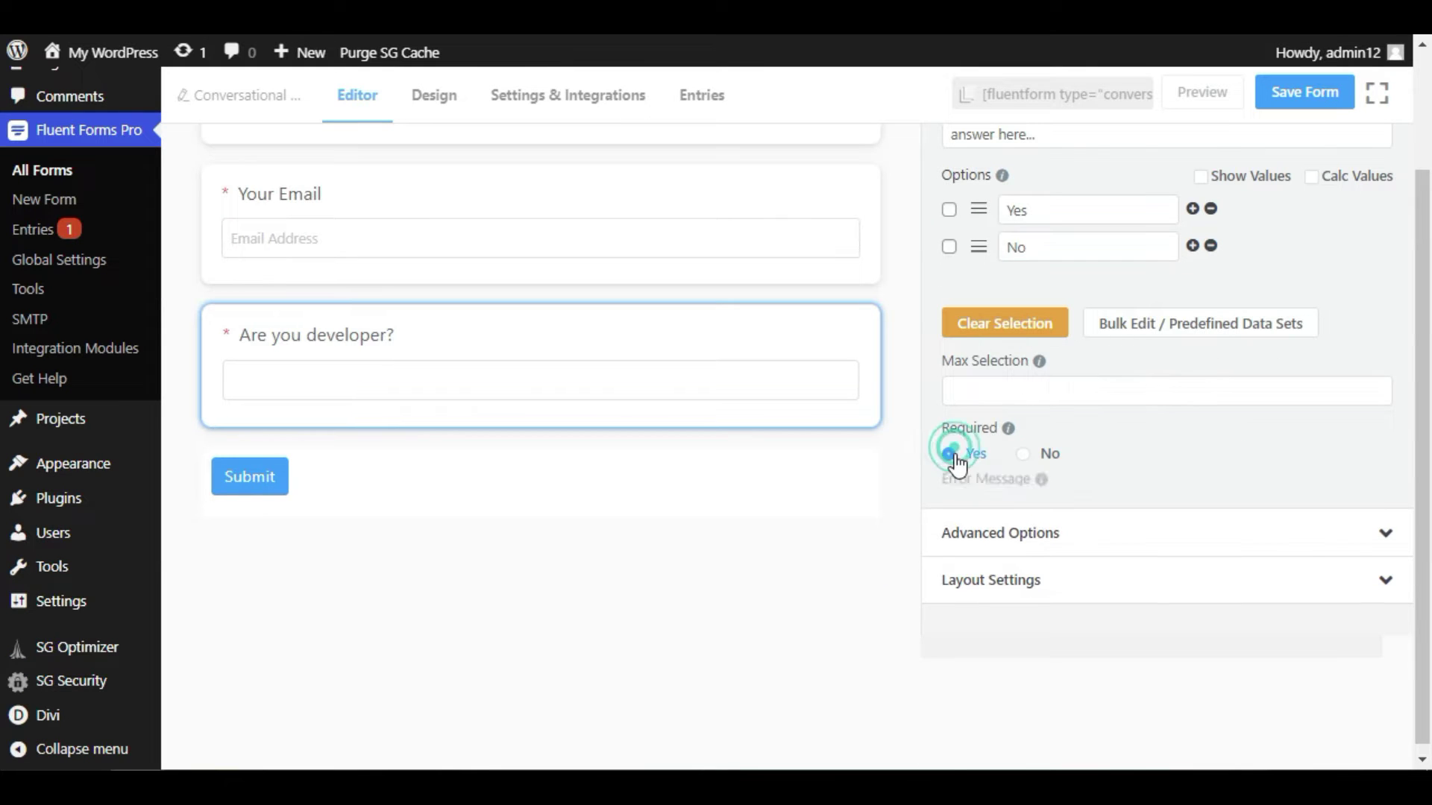
{"action": "scroll", "coordinate": [917, 549], "scroll_direction": "up", "scroll_amount": 4}
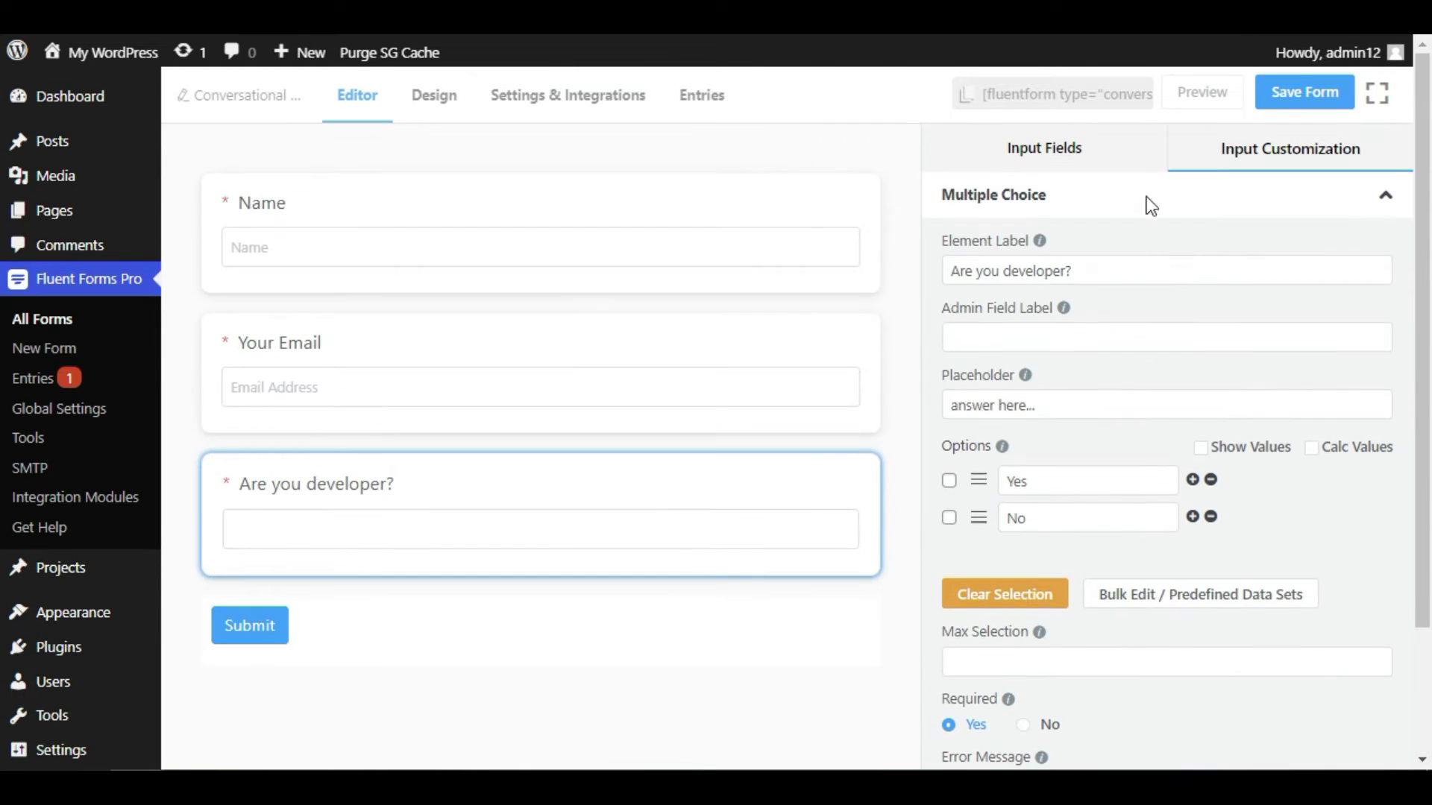
{"action": "left_click", "coordinate": [1301, 93]}
{"action": "left_click", "coordinate": [1189, 103]}
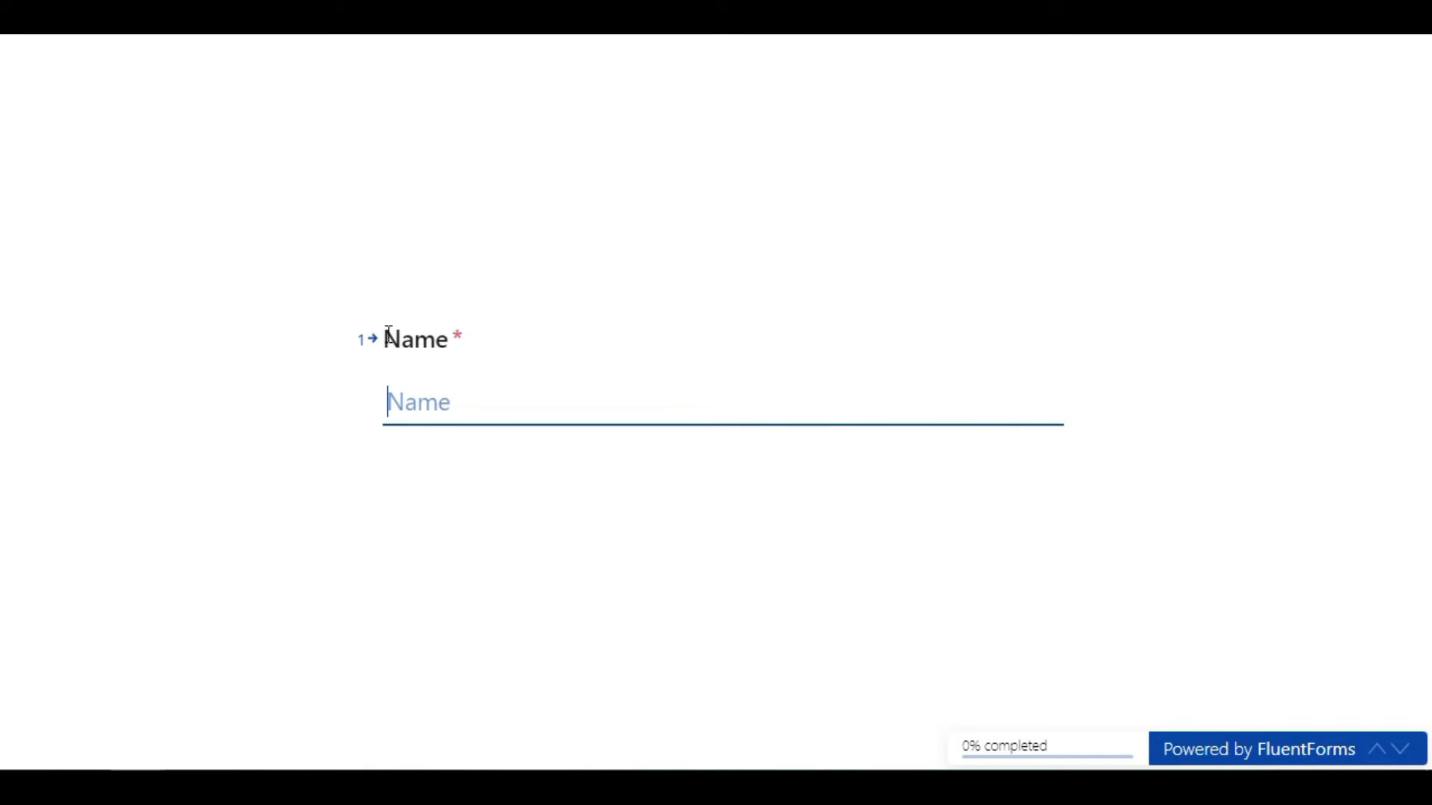
- Submit a preview test response with a sample name and email, answering Yes as developer
{"action": "type", "text": "J"}
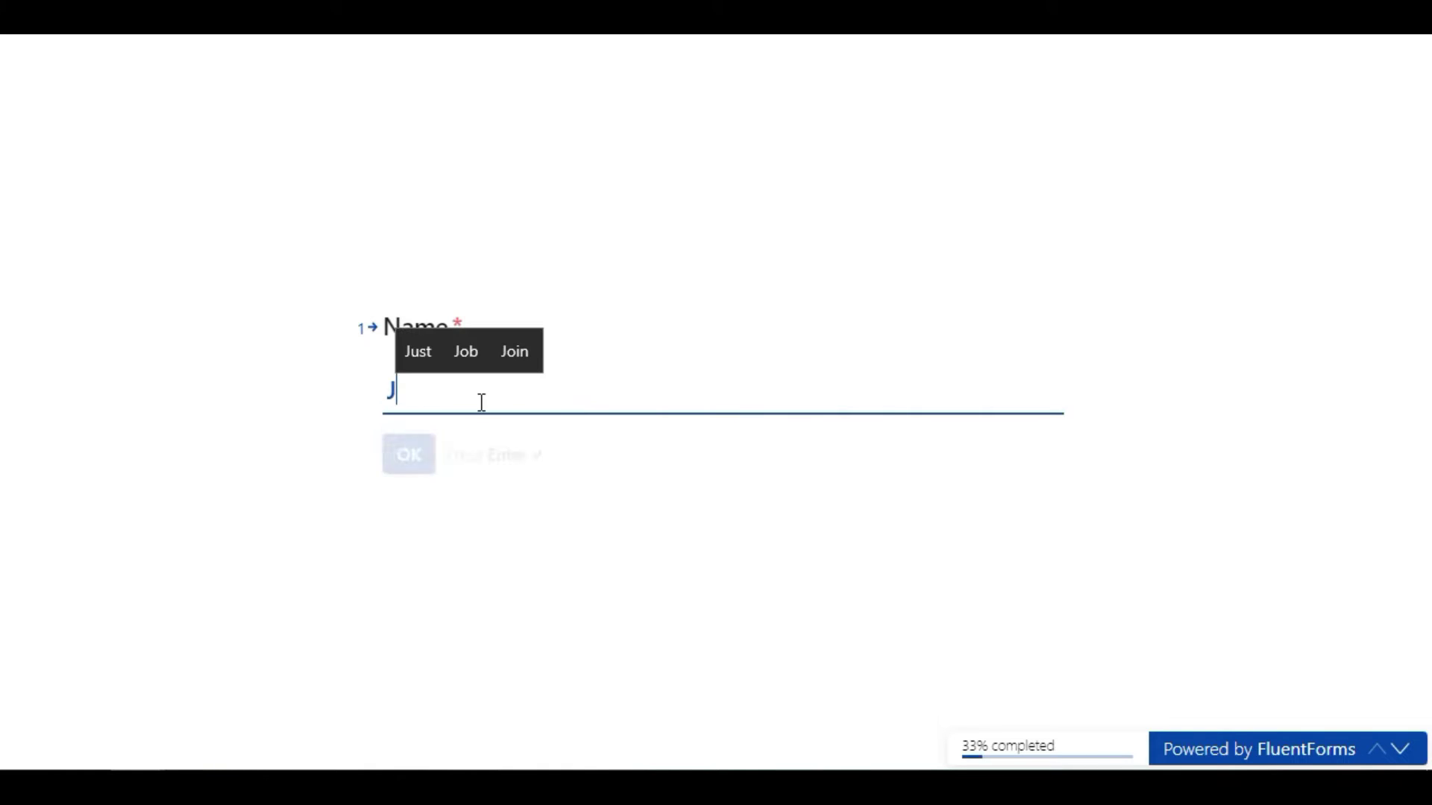
{"action": "type", "text": "ohn"}
{"action": "key", "text": "Return"}
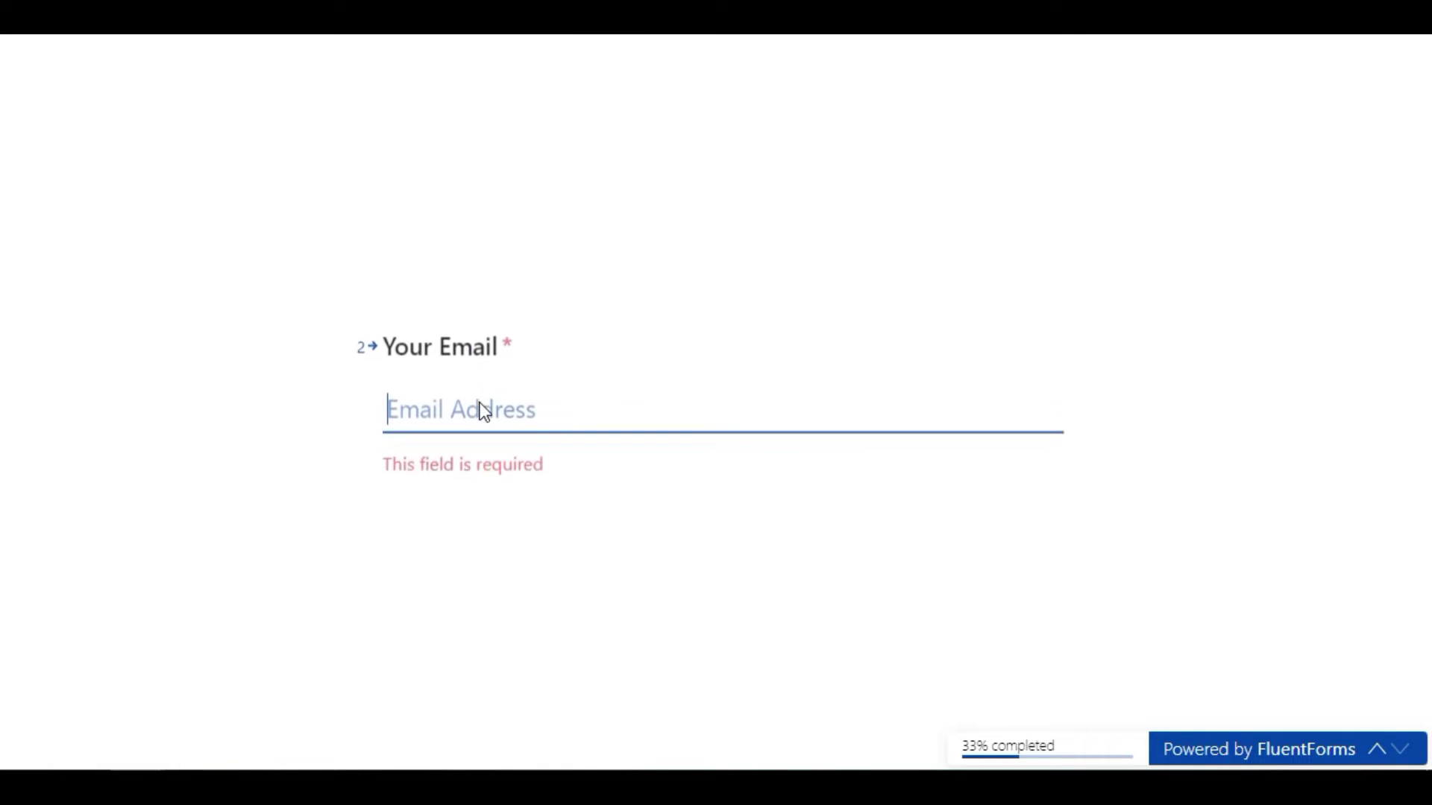
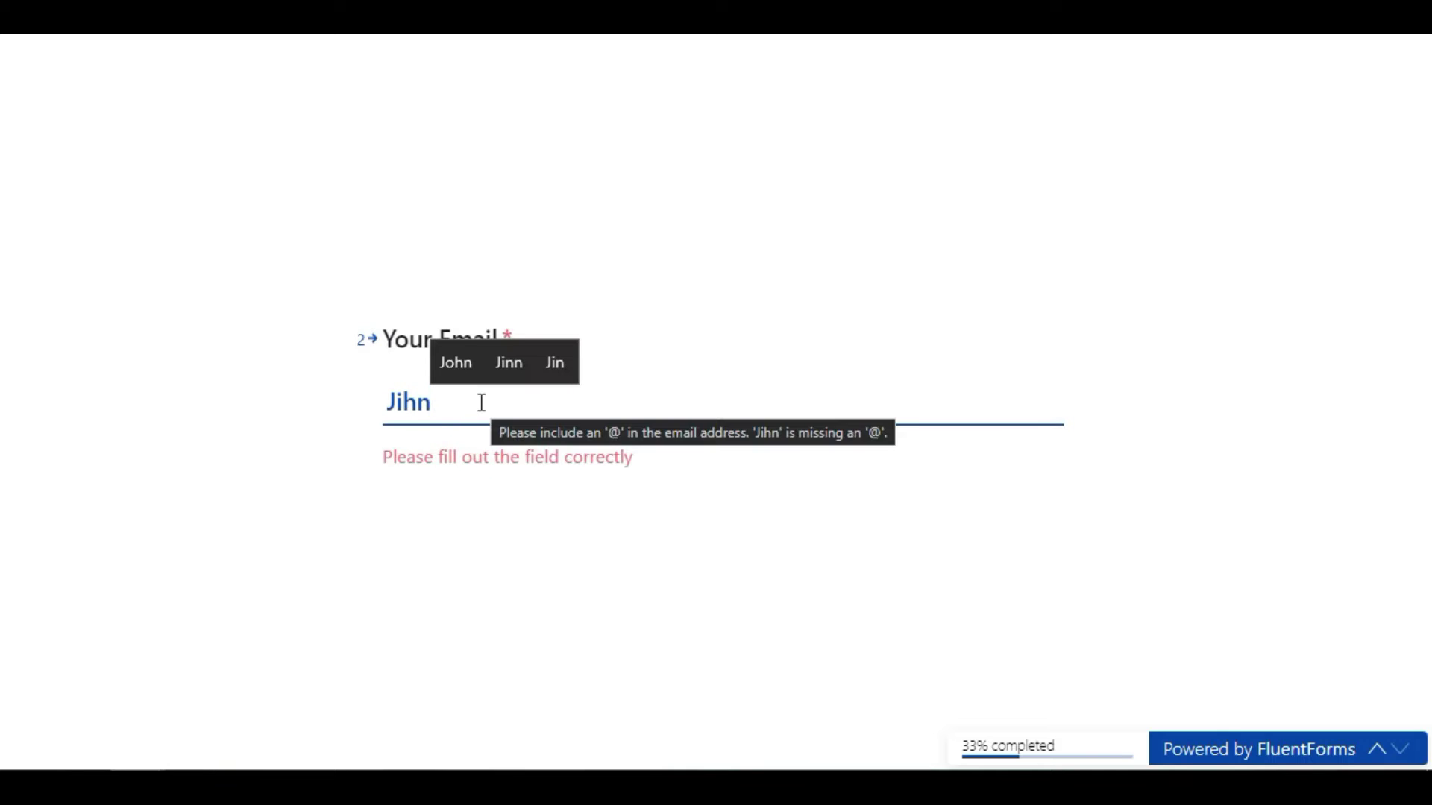
{"action": "key", "text": "Return"}
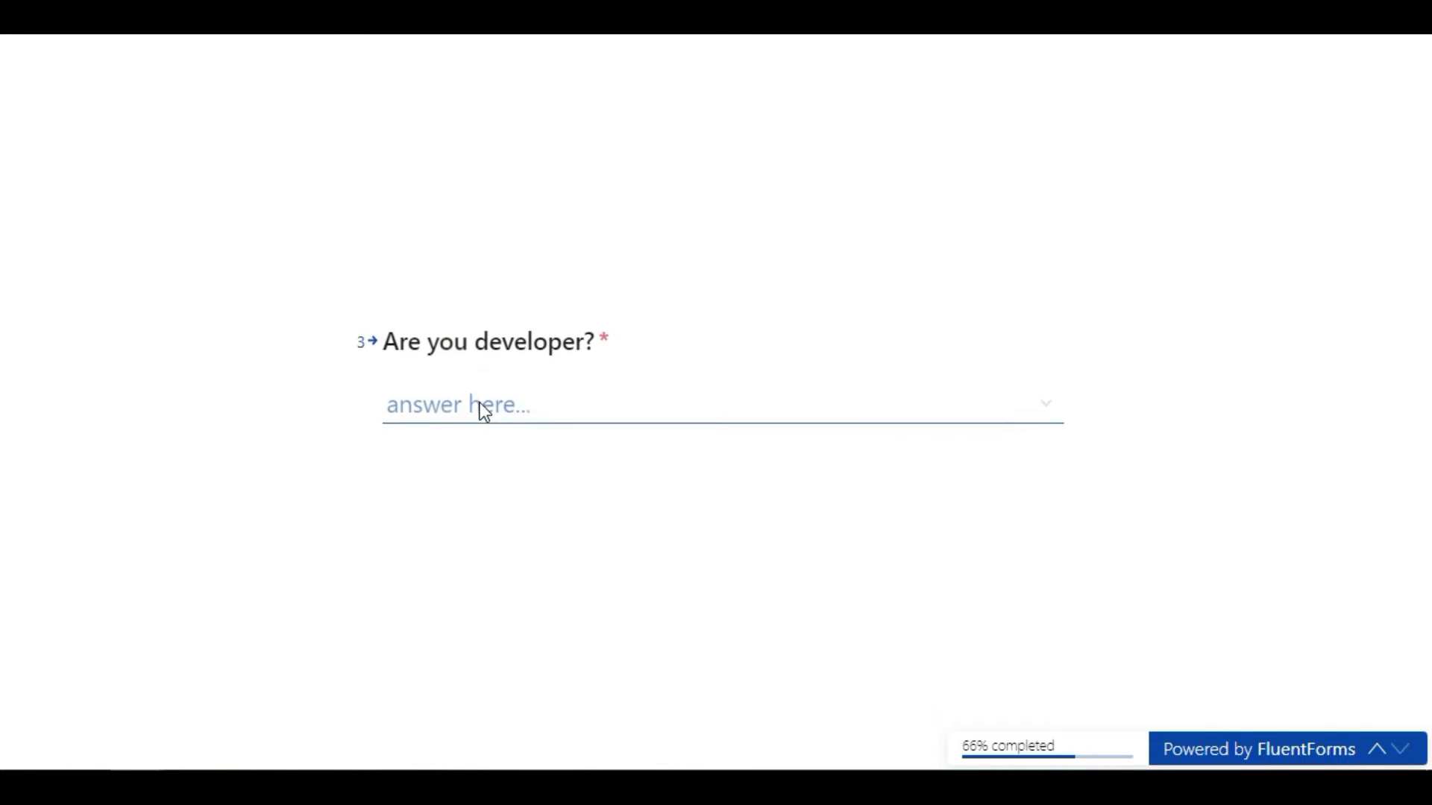
{"action": "left_click", "coordinate": [481, 406]}
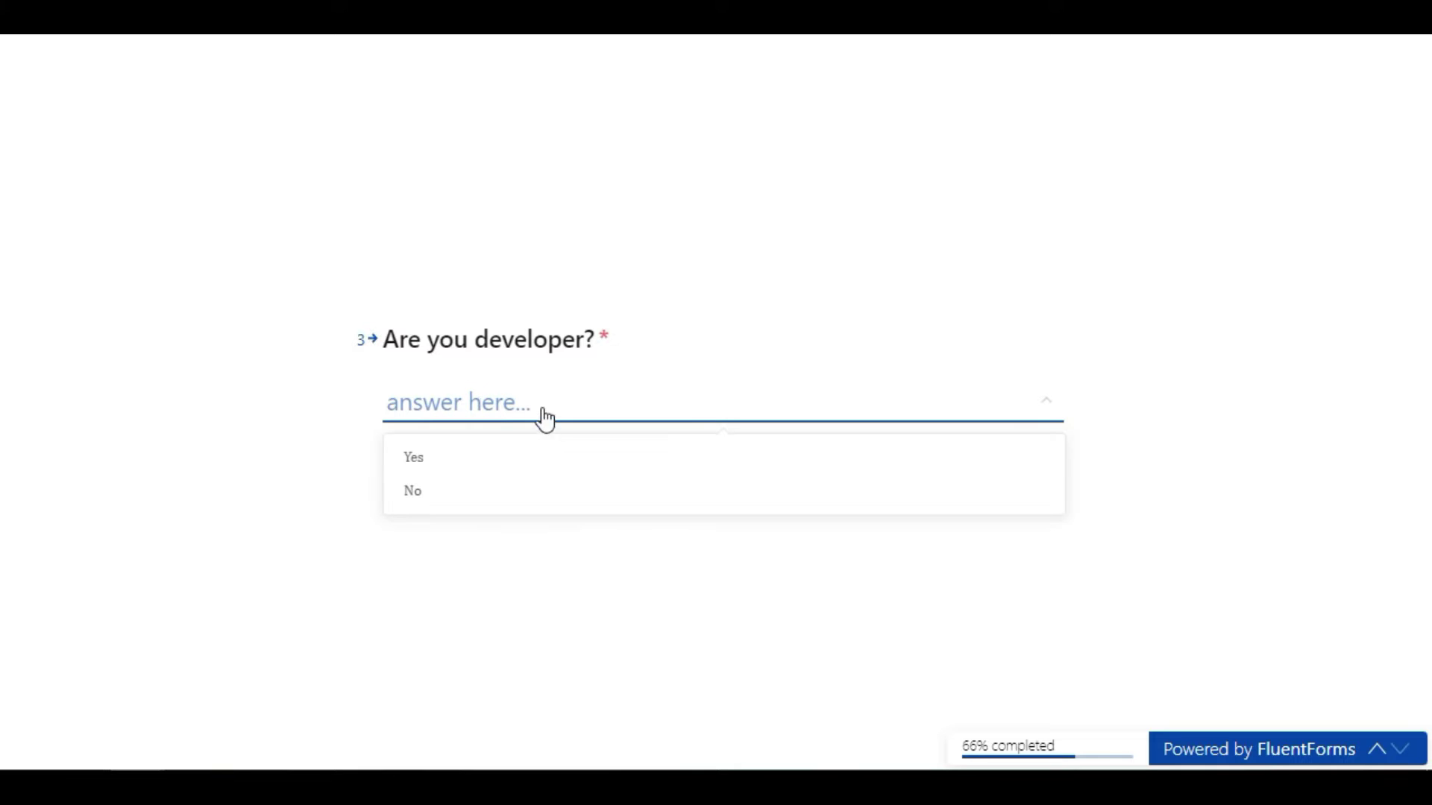
{"action": "left_click", "coordinate": [545, 467]}
{"action": "left_click", "coordinate": [432, 476]}
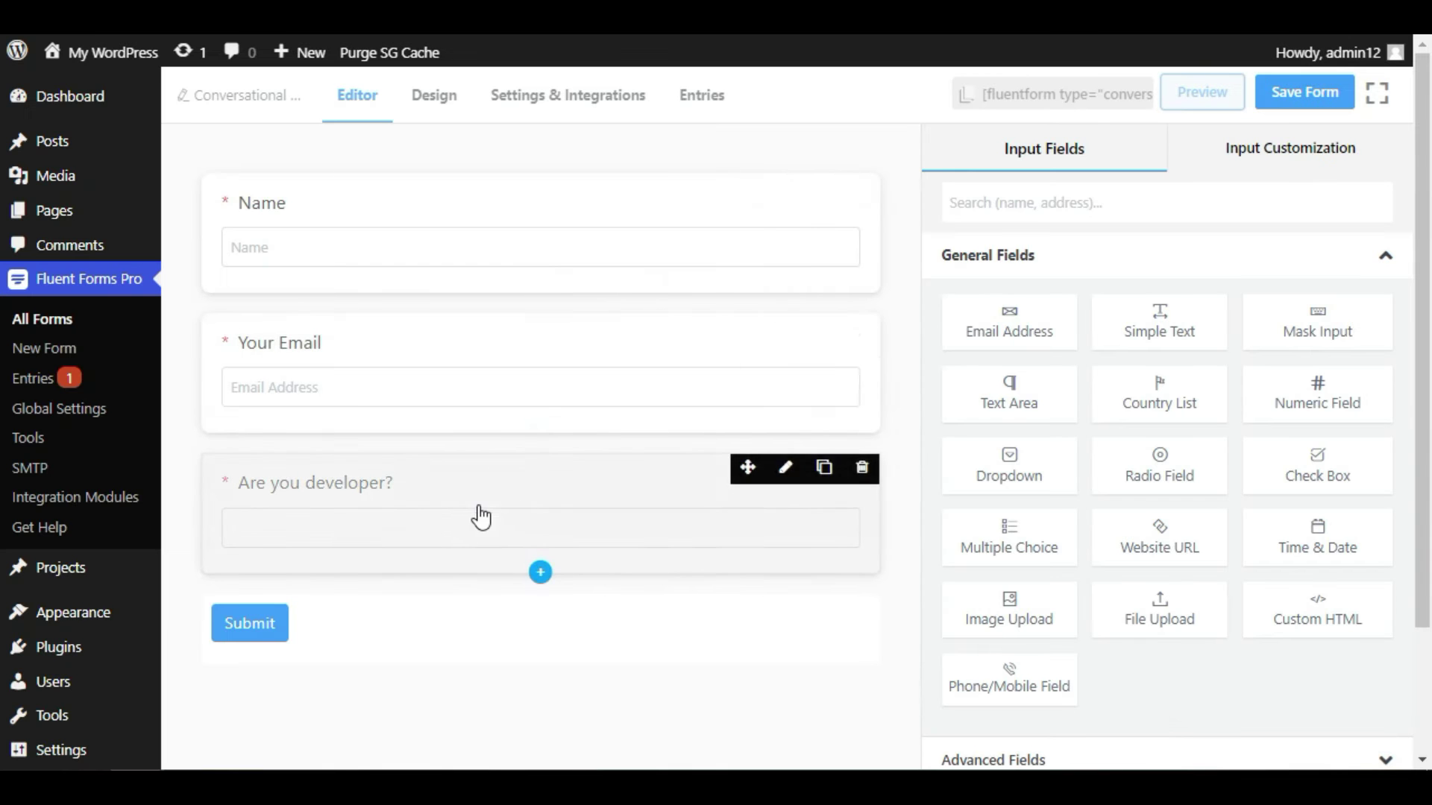
- Relabel the Name question 'What is your name?' with placeholder 'Name here'
{"action": "left_click", "coordinate": [442, 216]}
{"action": "double_click", "coordinate": [1000, 271]}
{"action": "type", "text": "What is yo"}
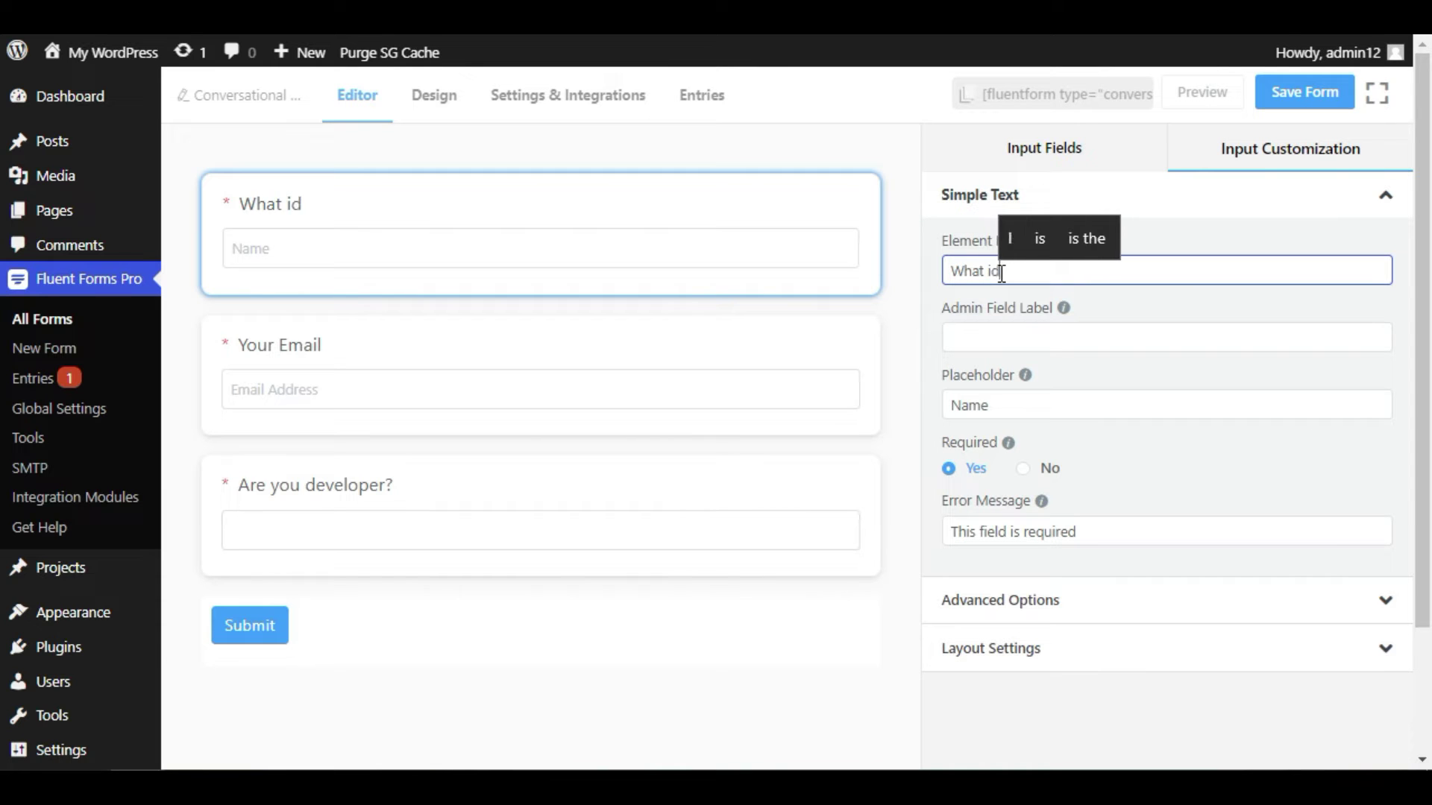
{"action": "type", "text": "ur name?"}
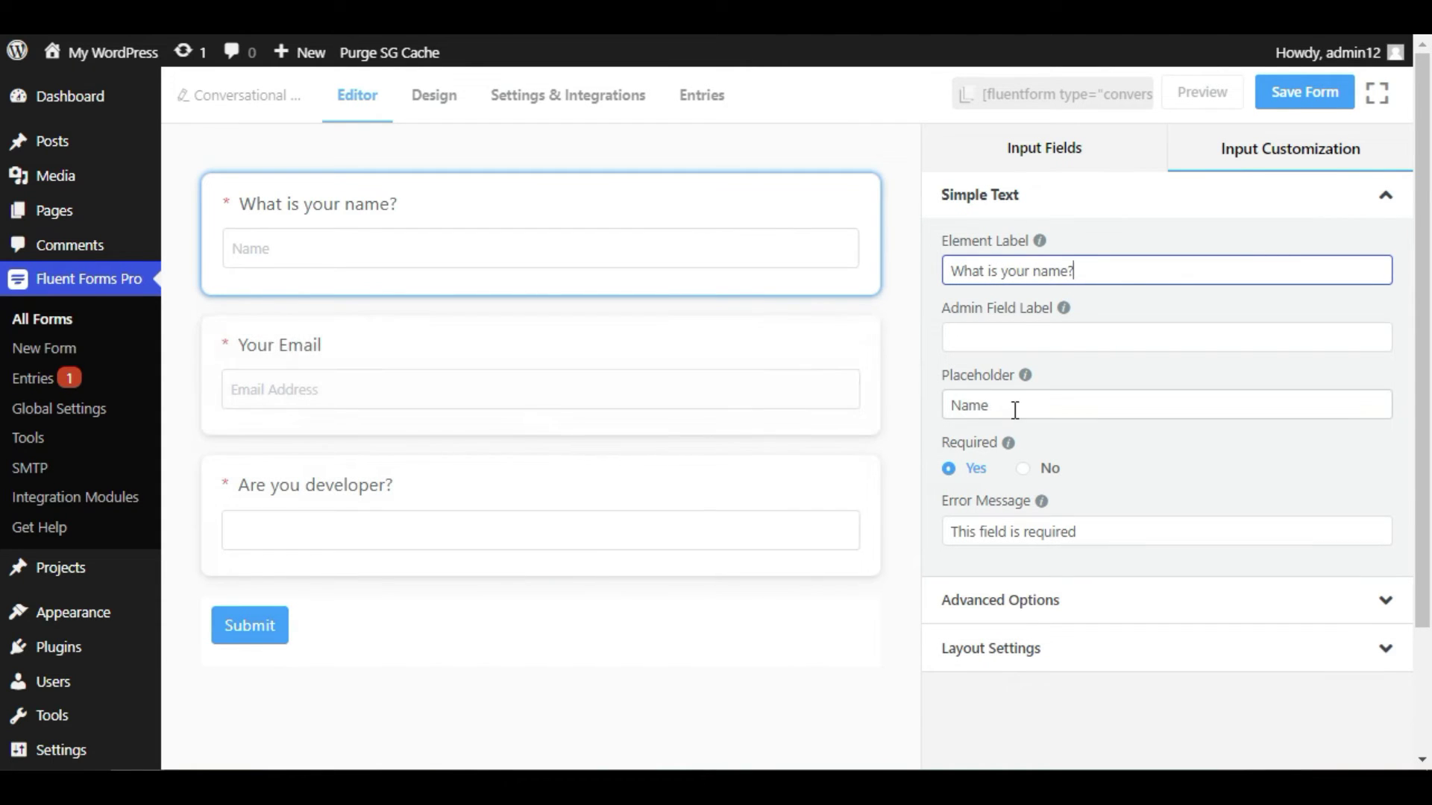
{"action": "left_click", "coordinate": [1013, 407]}
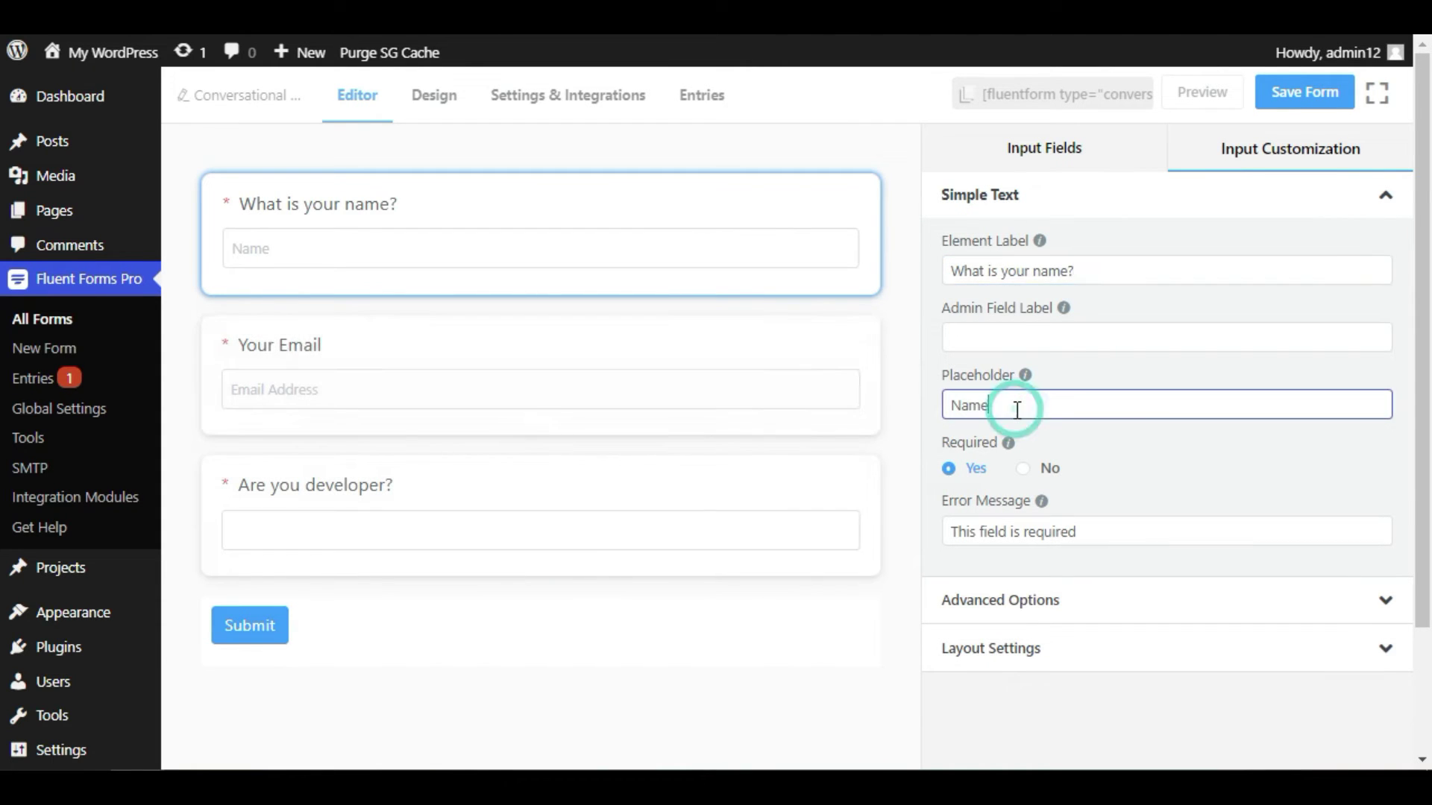
{"action": "type", "text": "here"}
- Relabel the email question 'What is your email?' with placeholder 'Your Email Address' and save the form
{"action": "left_click", "coordinate": [610, 339]}
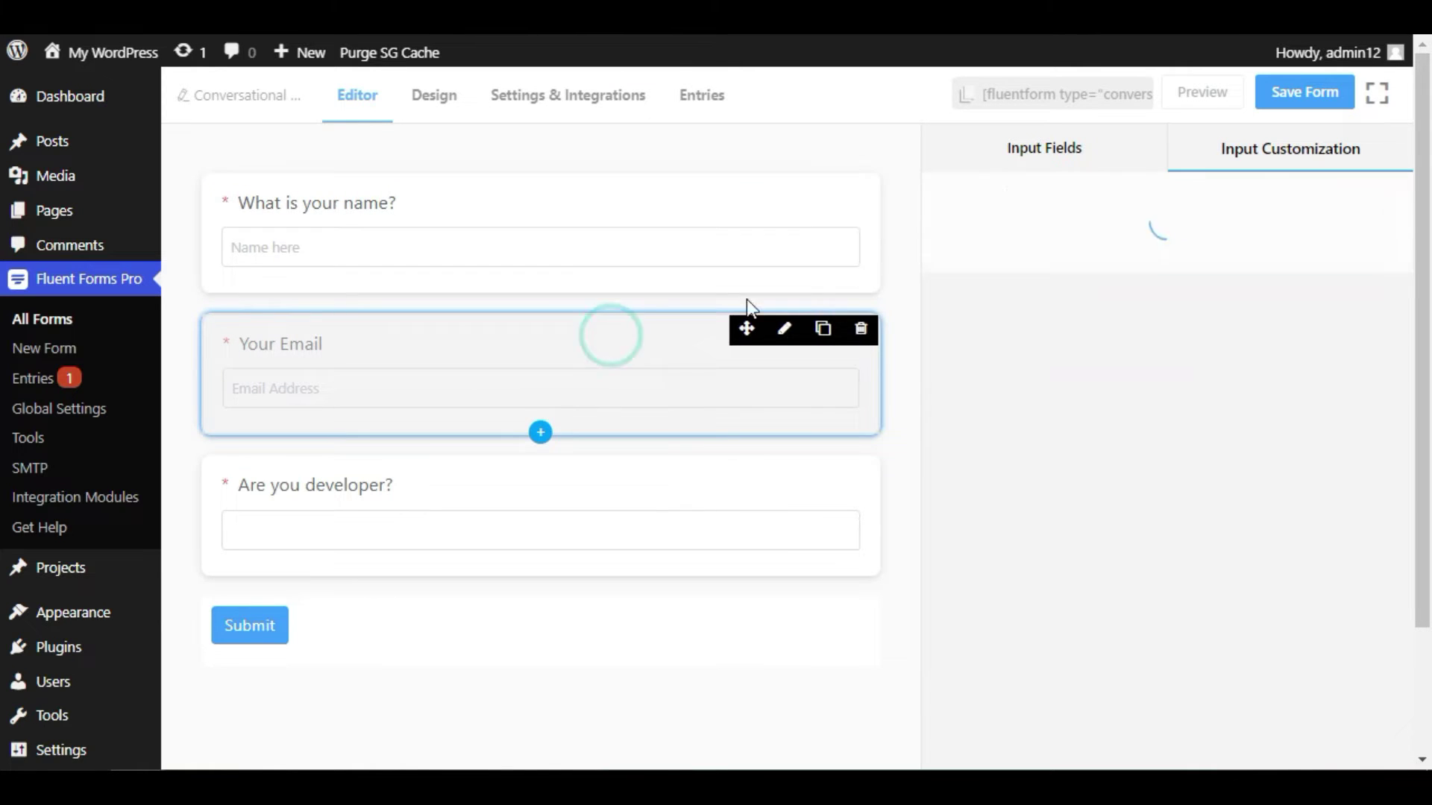
{"action": "left_click_drag", "start_coordinate": [1021, 271], "coordinate": [910, 272]}
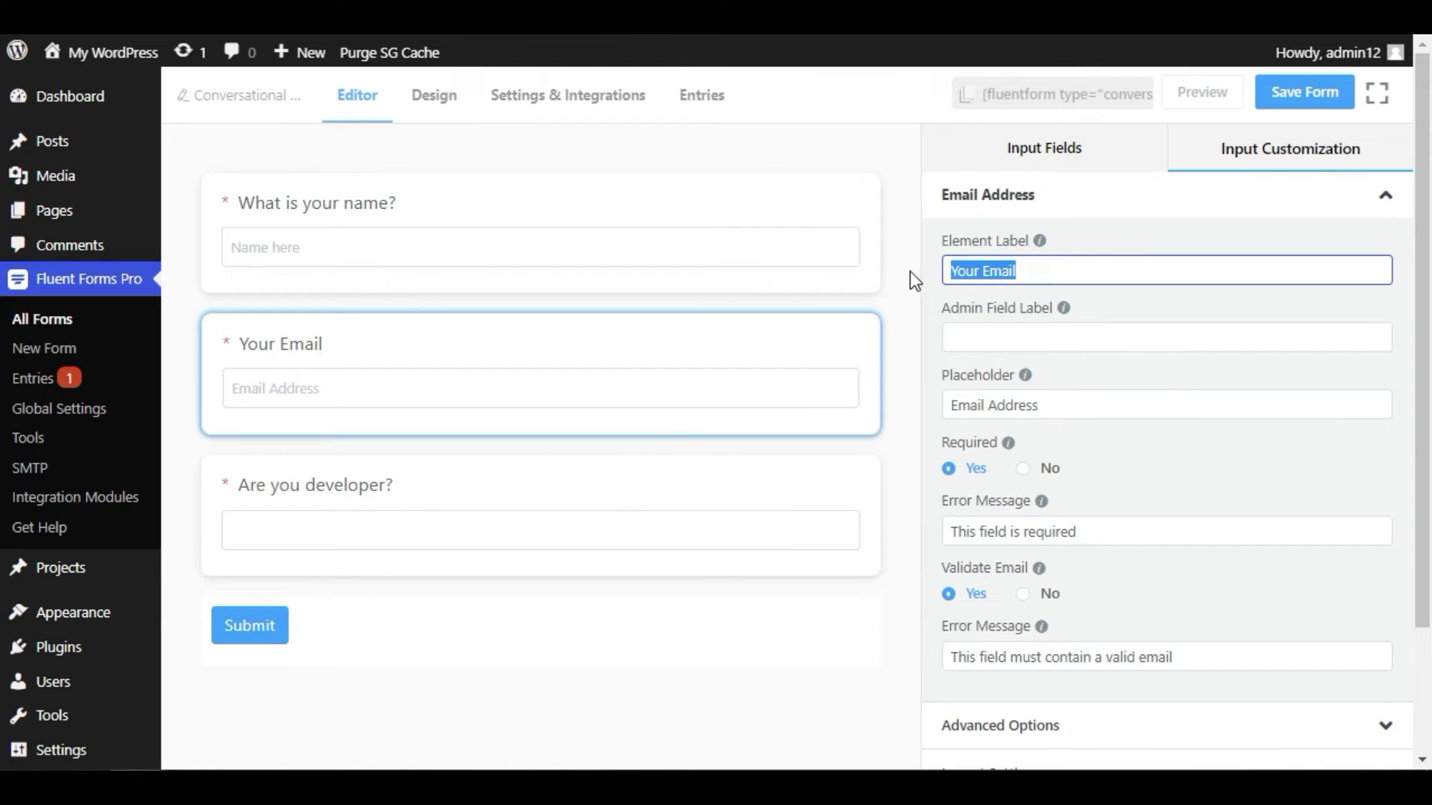
{"action": "type", "text": "What is "}
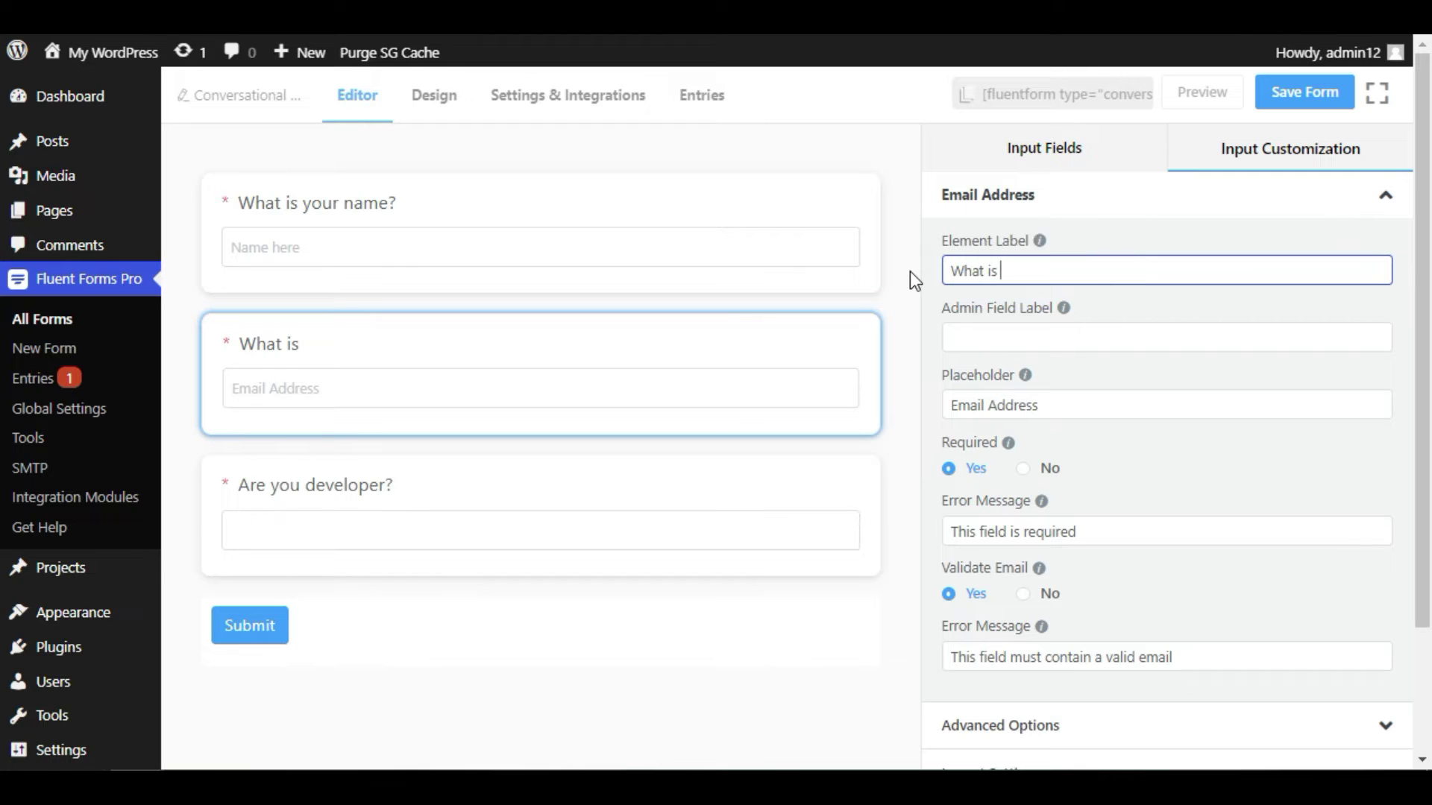
{"action": "type", "text": "your emau"}
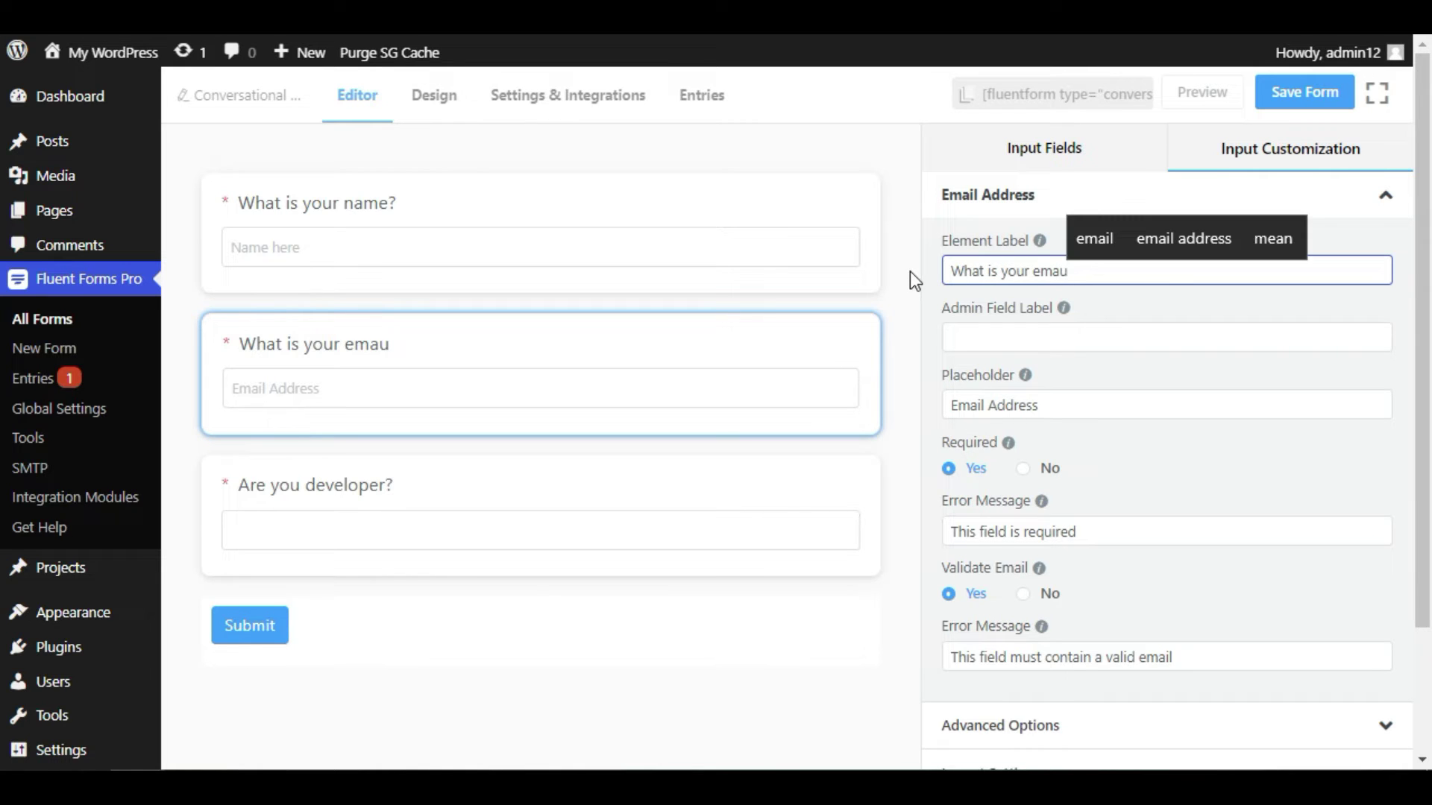
{"action": "key", "text": "Up"}
{"action": "key", "text": "Return"}
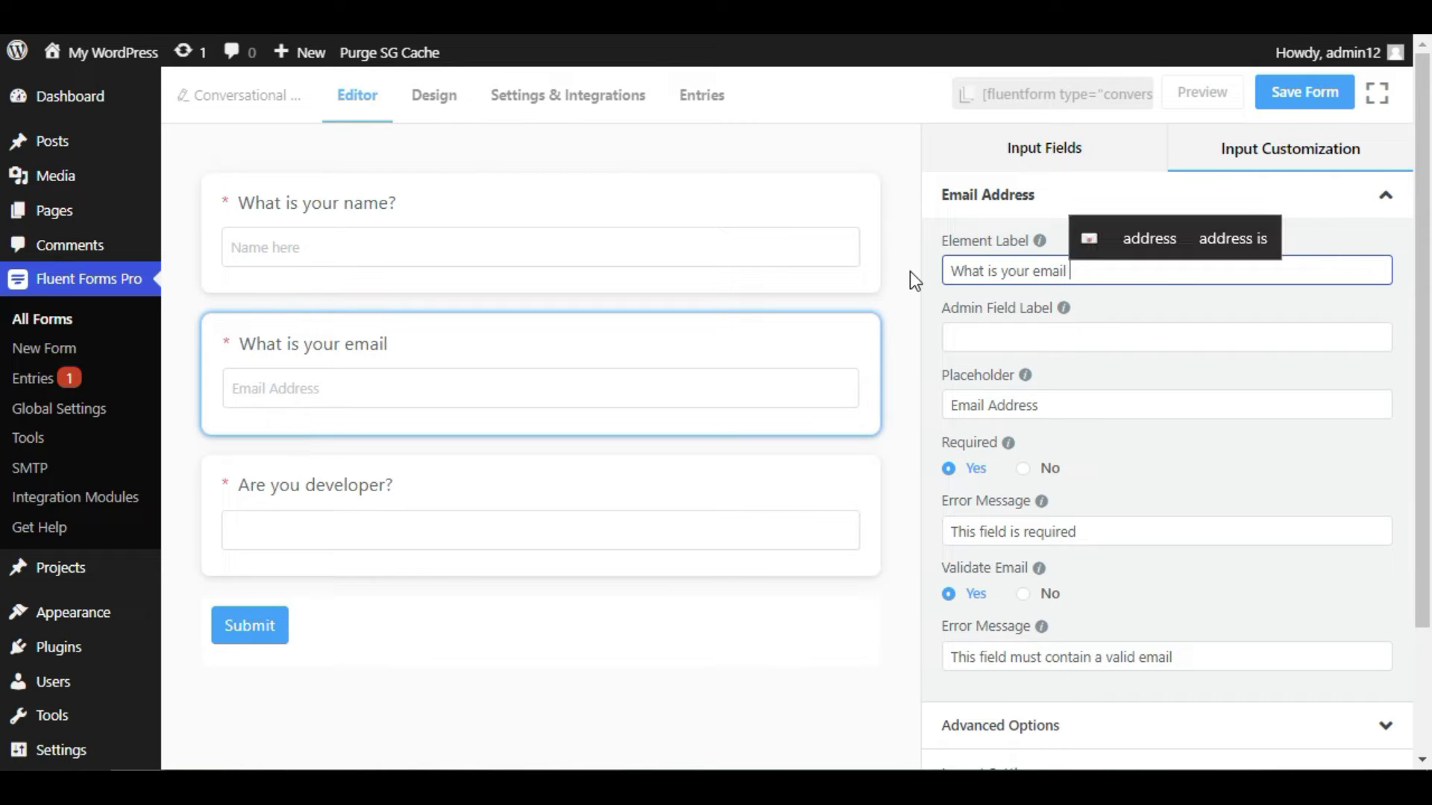
{"action": "type", "text": "?"}
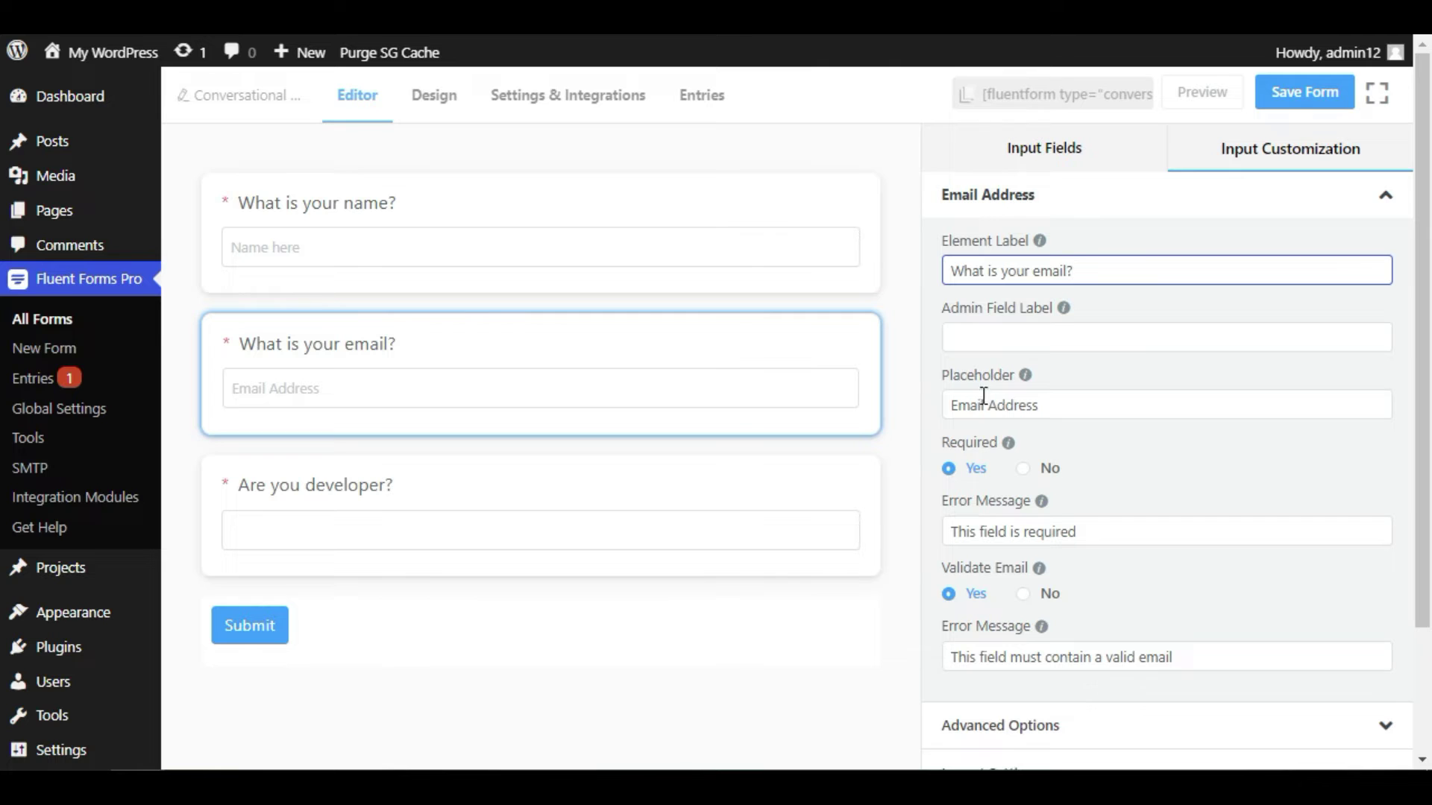
{"action": "left_click", "coordinate": [945, 409]}
{"action": "type", "text": "Your"}
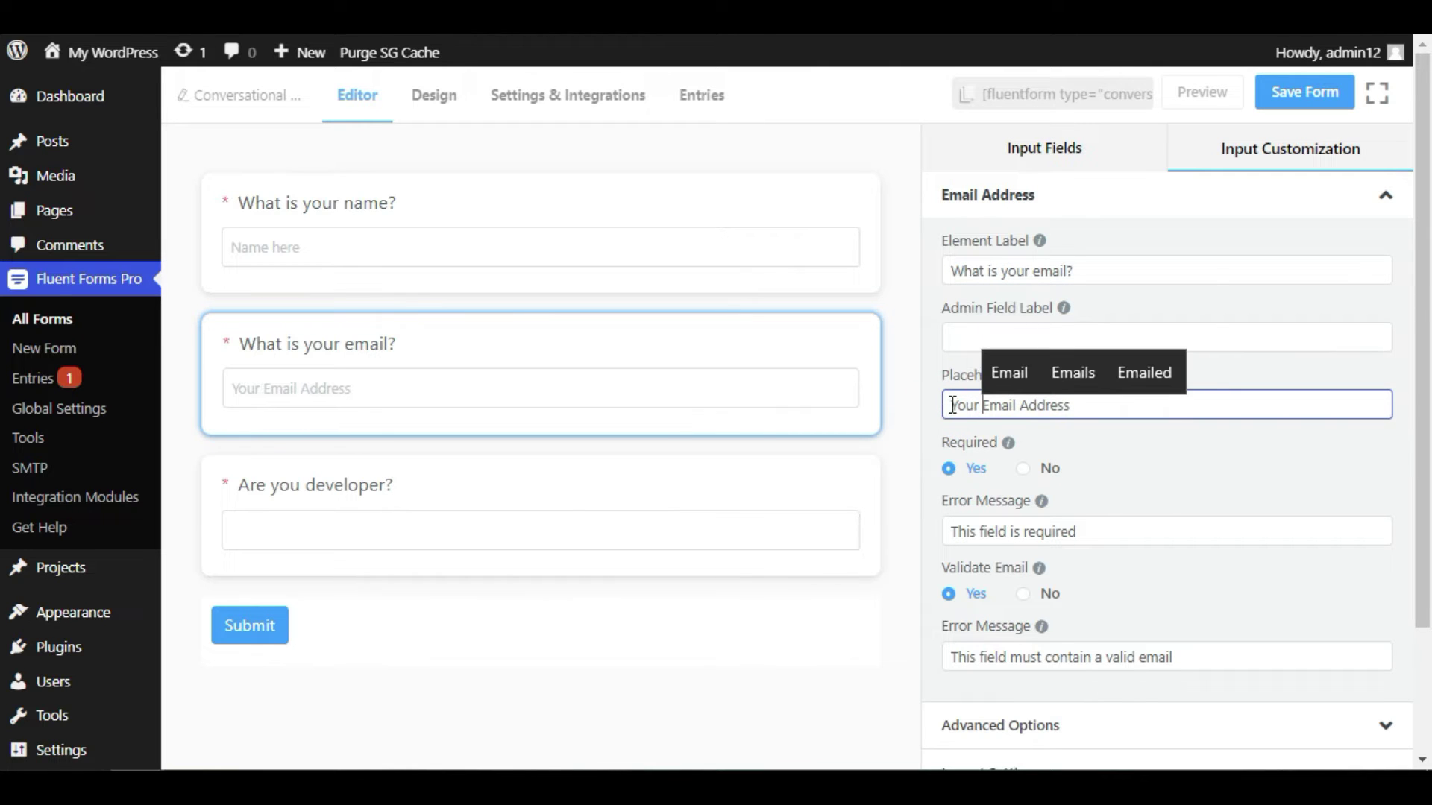
{"action": "left_click", "coordinate": [1304, 92]}
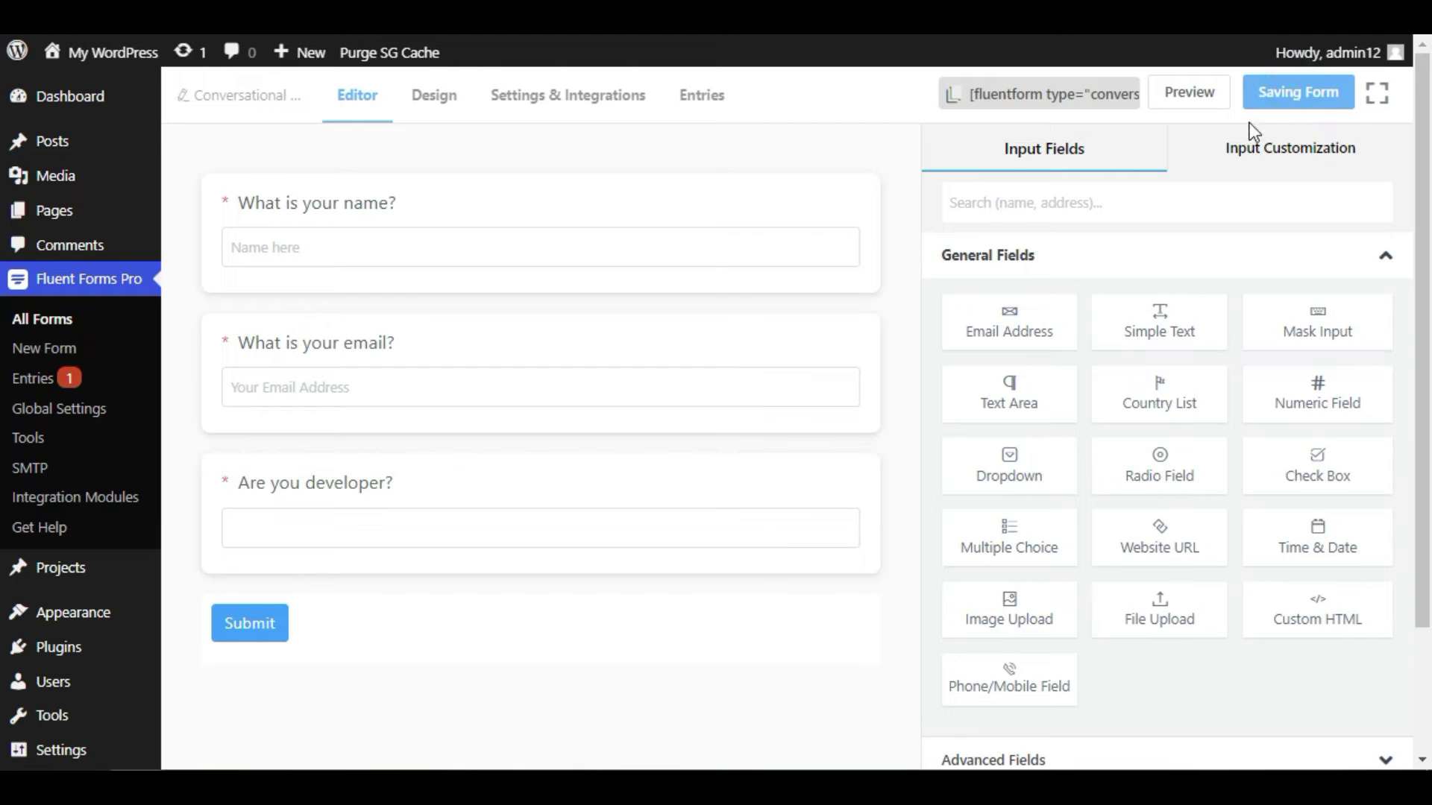
- Preview the saved form and submit a second test response with a sample name, email and Yes
{"action": "left_click", "coordinate": [1193, 93]}
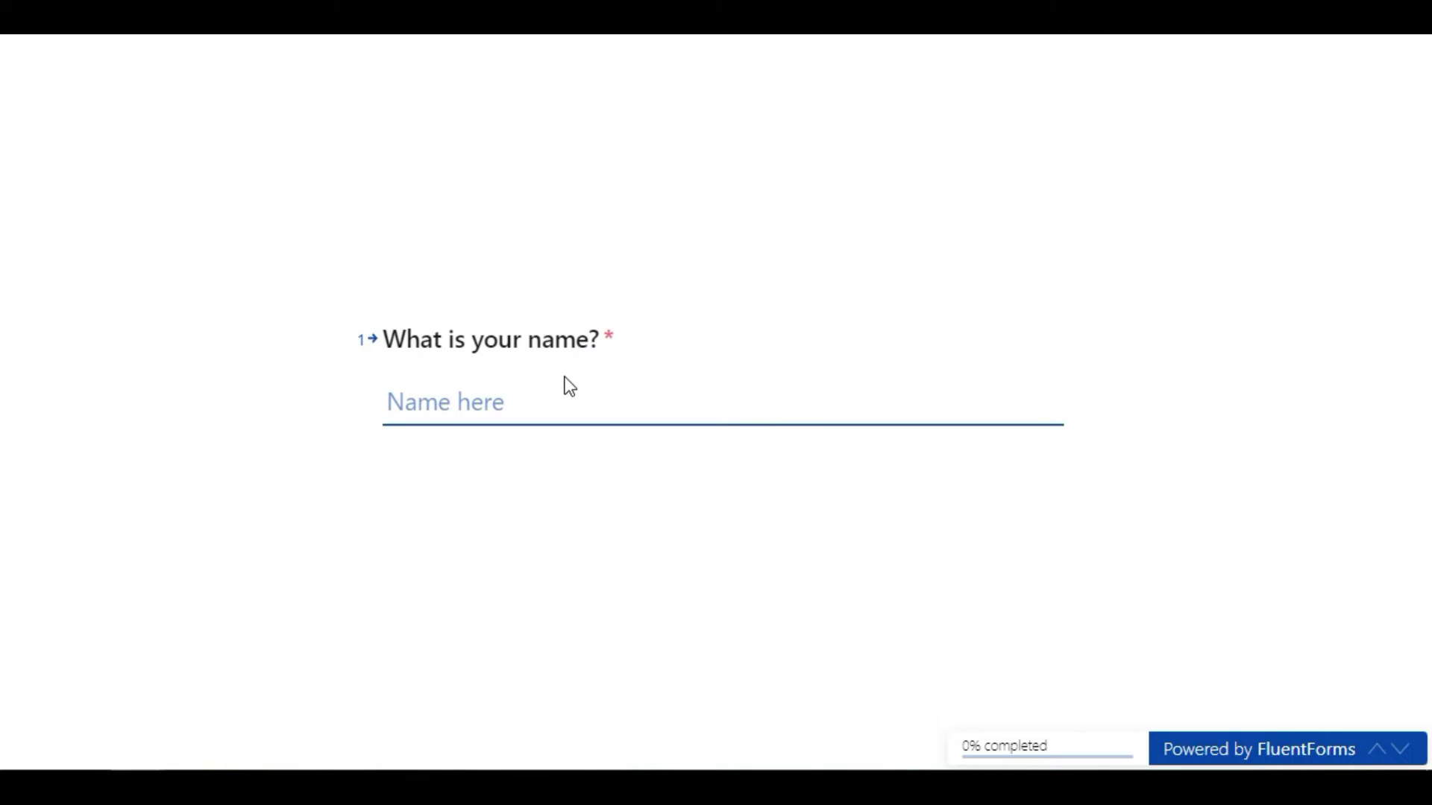
{"action": "type", "text": "Jo"}
{"action": "key", "text": "Return"}
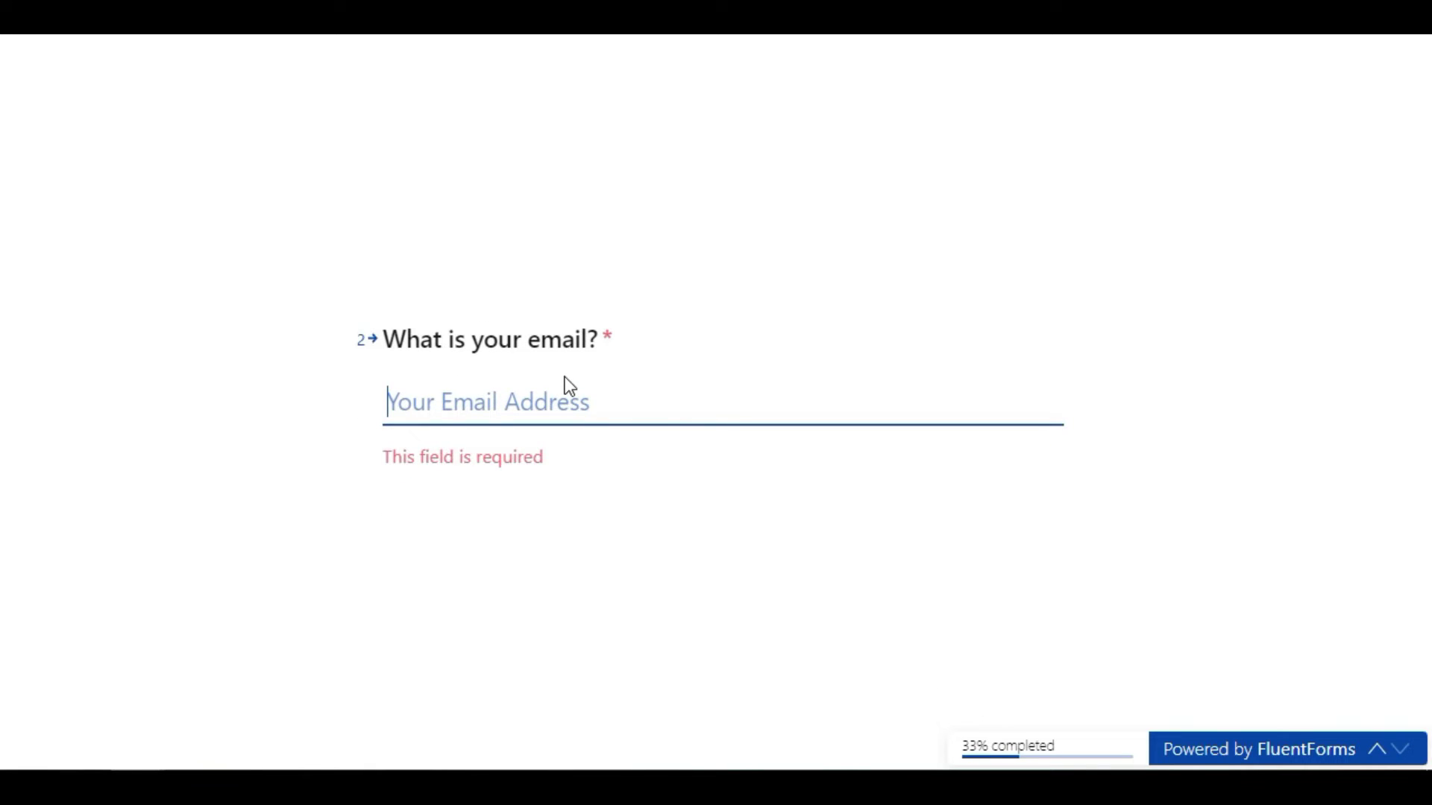
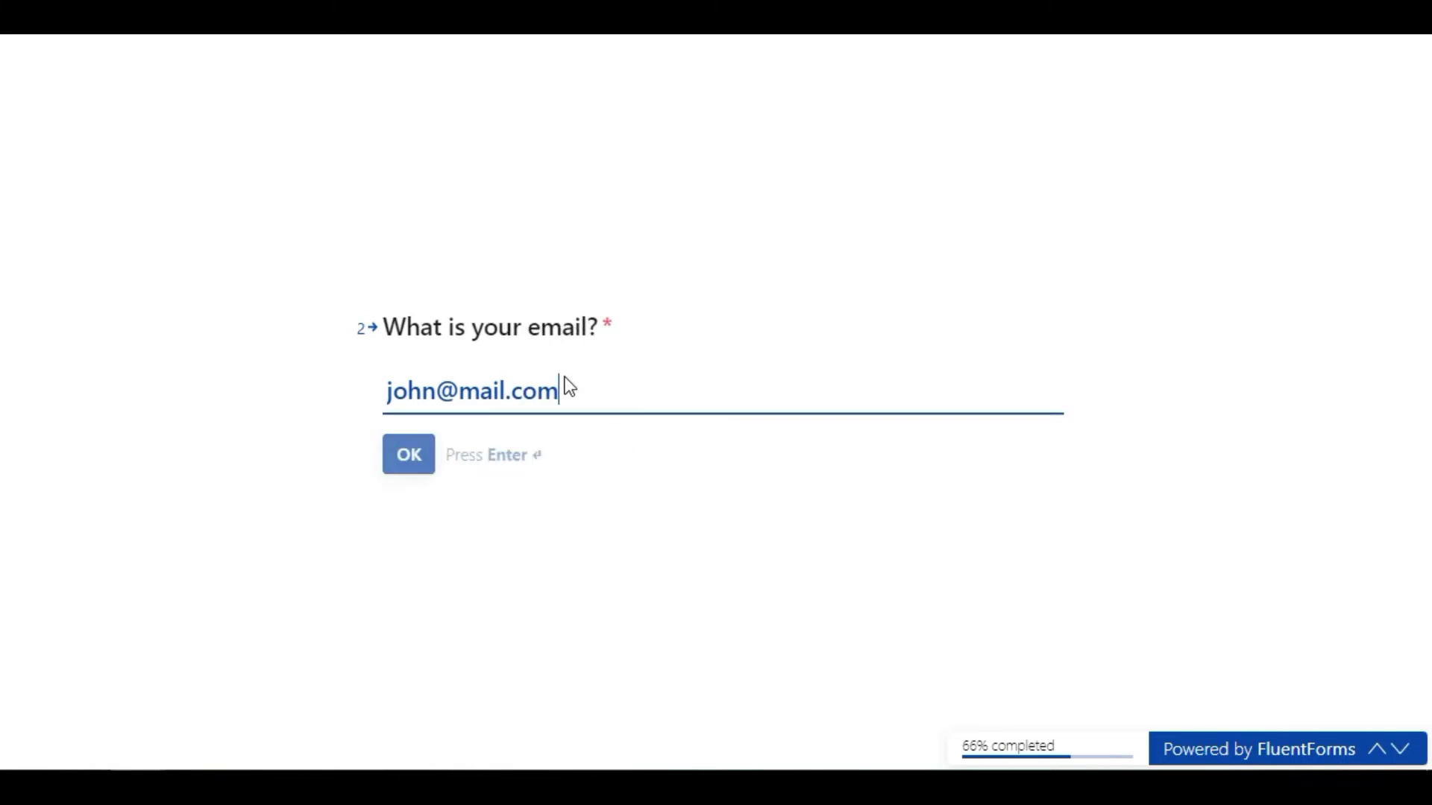
{"action": "key", "text": "Return"}
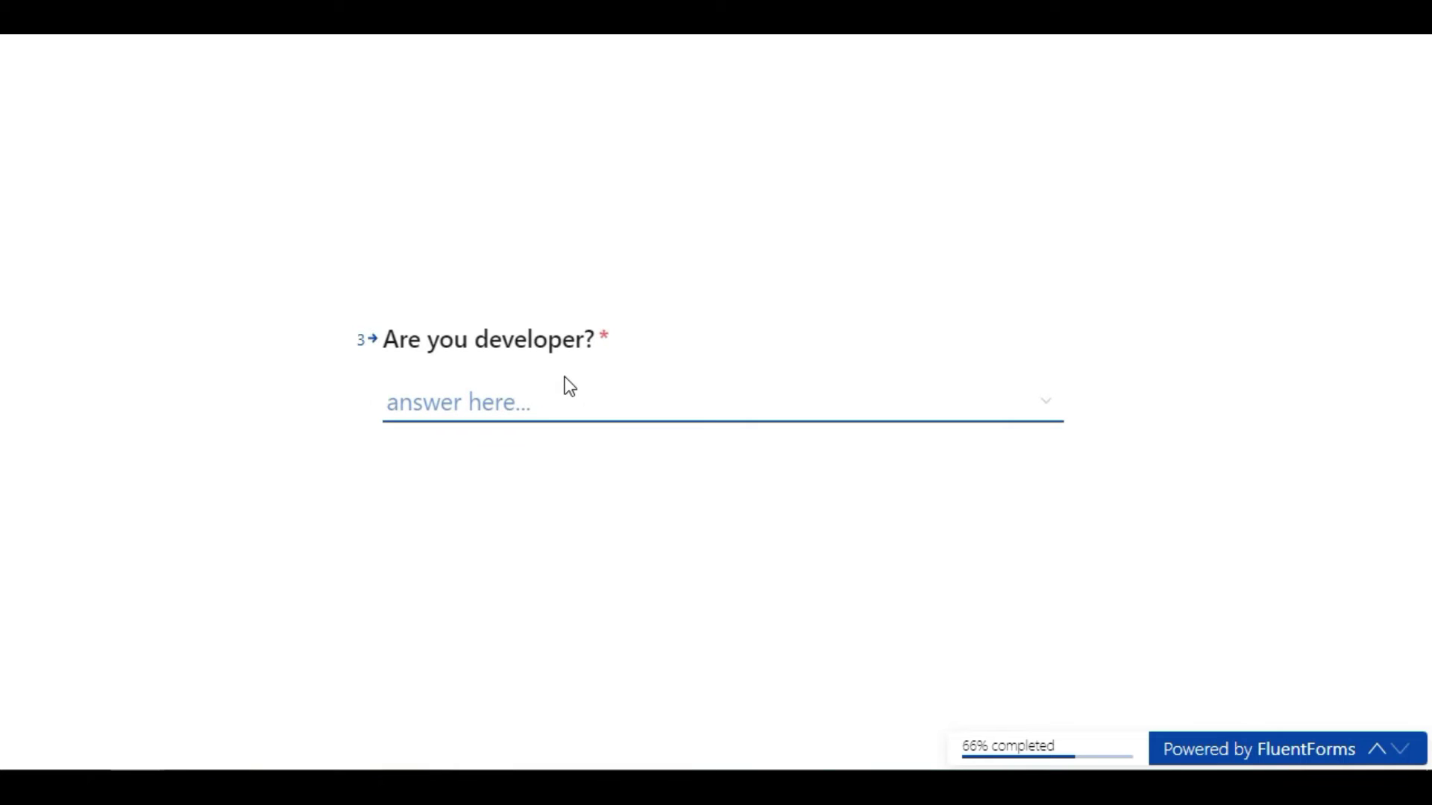
{"action": "left_click", "coordinate": [569, 387]}
{"action": "left_click", "coordinate": [441, 469]}
{"action": "left_click", "coordinate": [437, 467]}
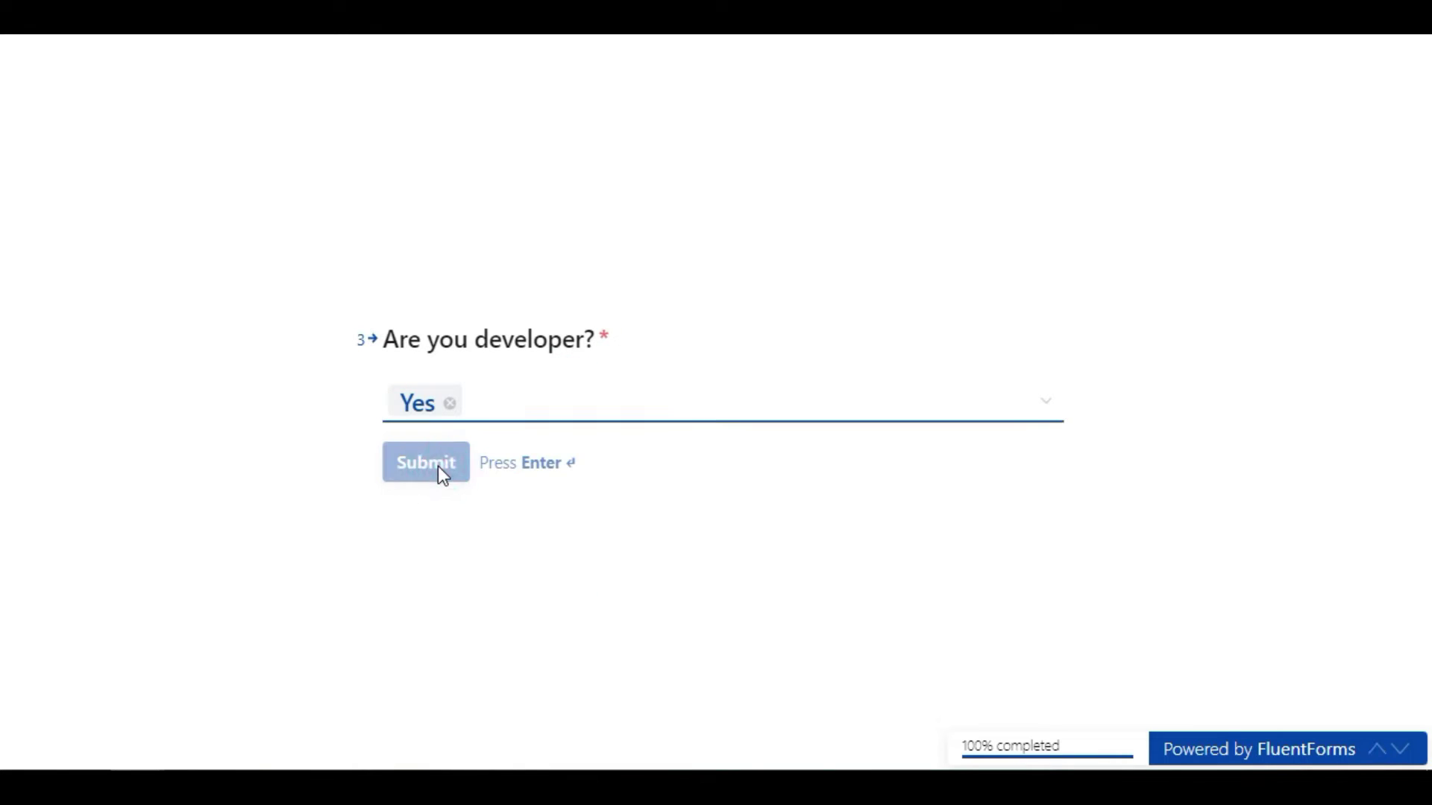
{"action": "left_click_drag", "start_coordinate": [387, 304], "coordinate": [850, 489]}
{"action": "left_click", "coordinate": [813, 440]}
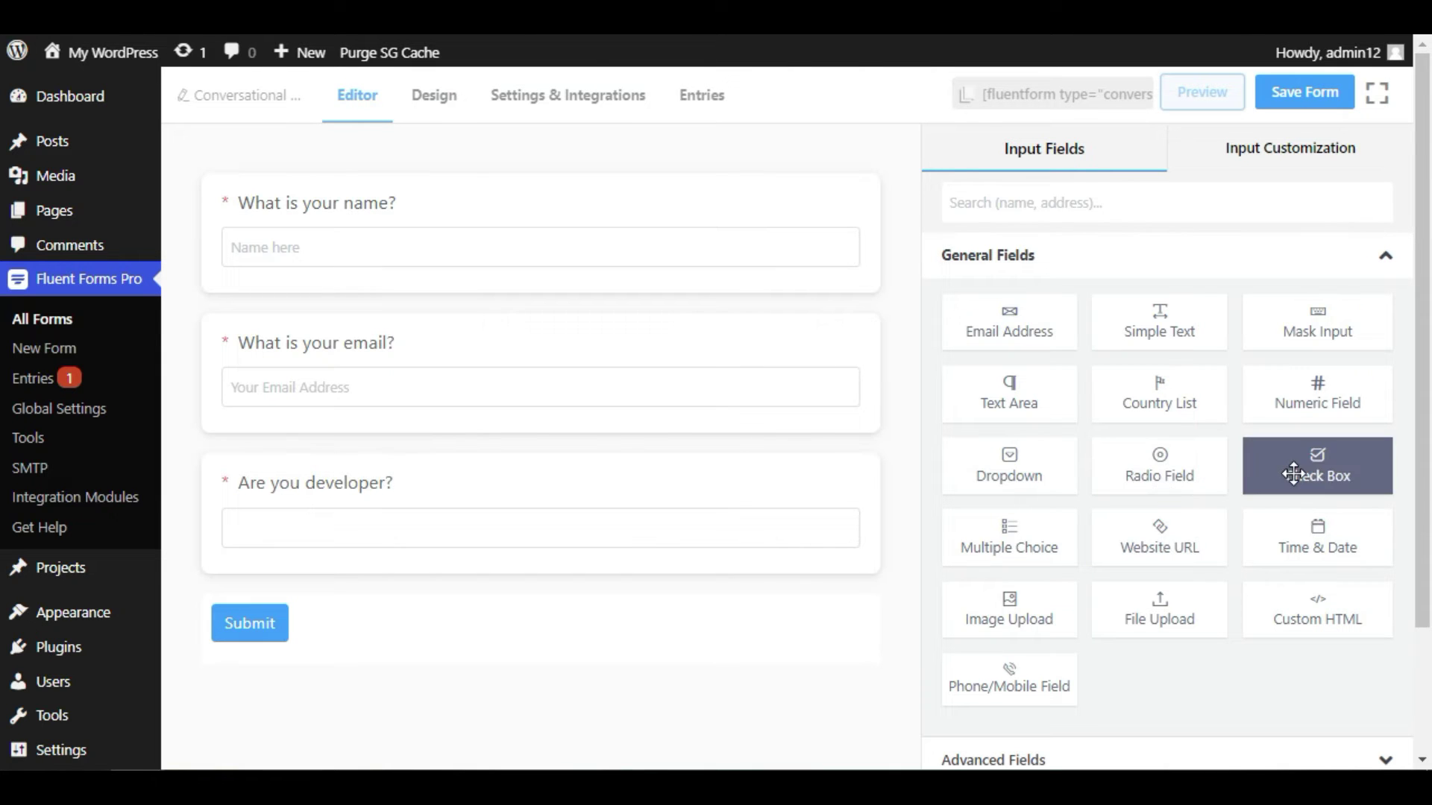
- Add a Phone/Mobile field labelled 'Enter you mobile number' with a 'number here' placeholder
{"action": "left_click_drag", "start_coordinate": [1013, 671], "coordinate": [463, 597]}
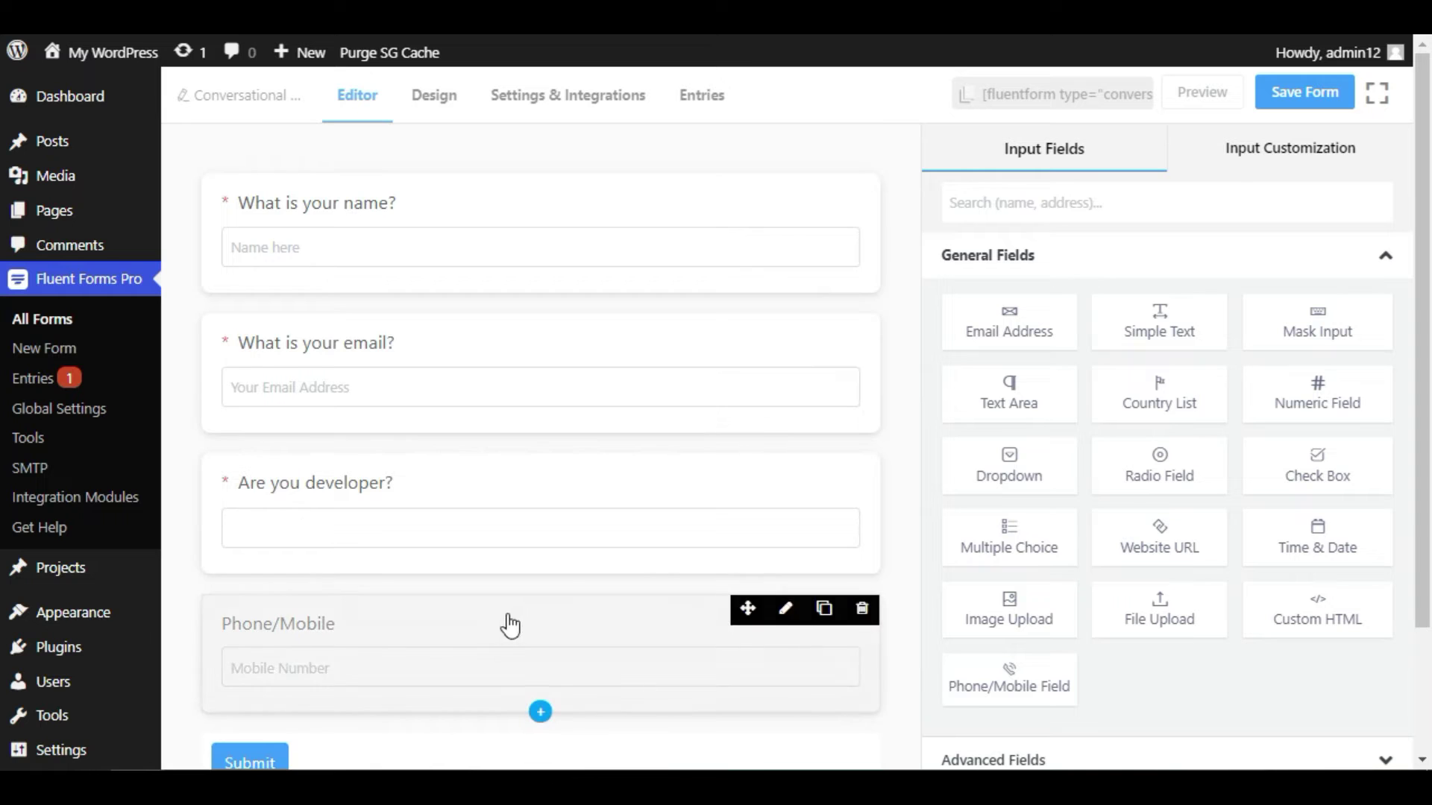
{"action": "scroll", "coordinate": [522, 622], "scroll_direction": "down", "scroll_amount": 1}
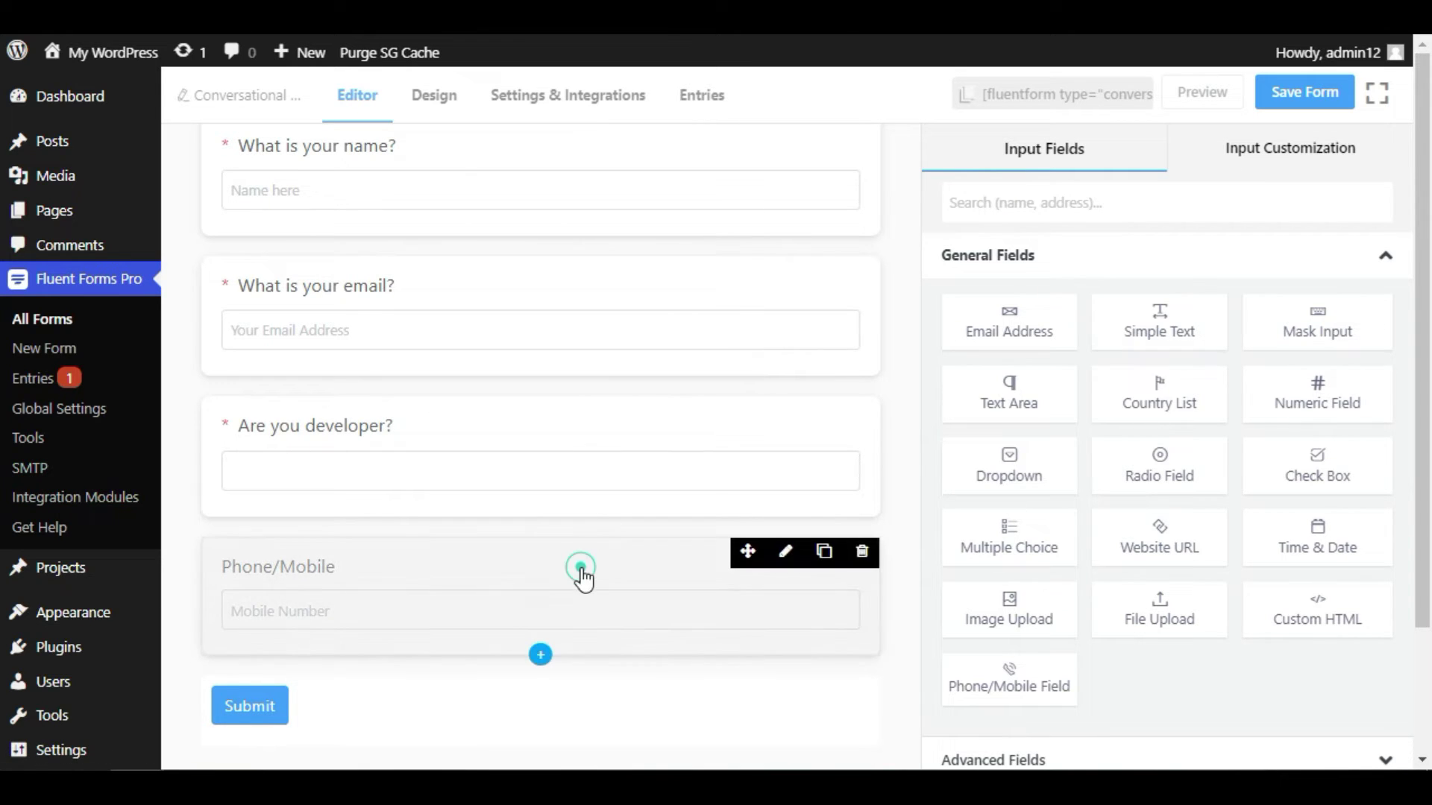
{"action": "left_click", "coordinate": [583, 578]}
{"action": "left_click_drag", "start_coordinate": [1043, 271], "coordinate": [916, 278]}
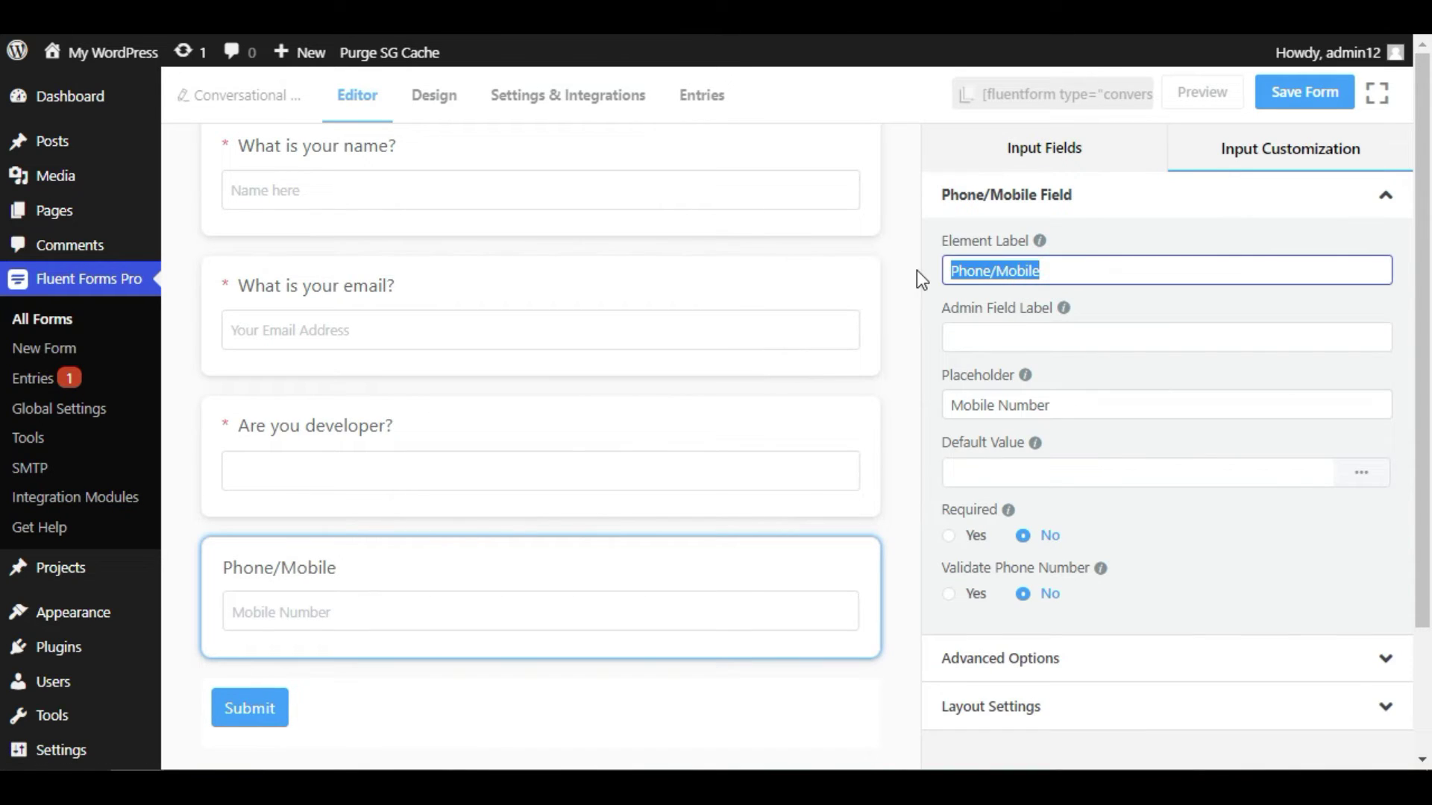
{"action": "type", "text": "Enter you "}
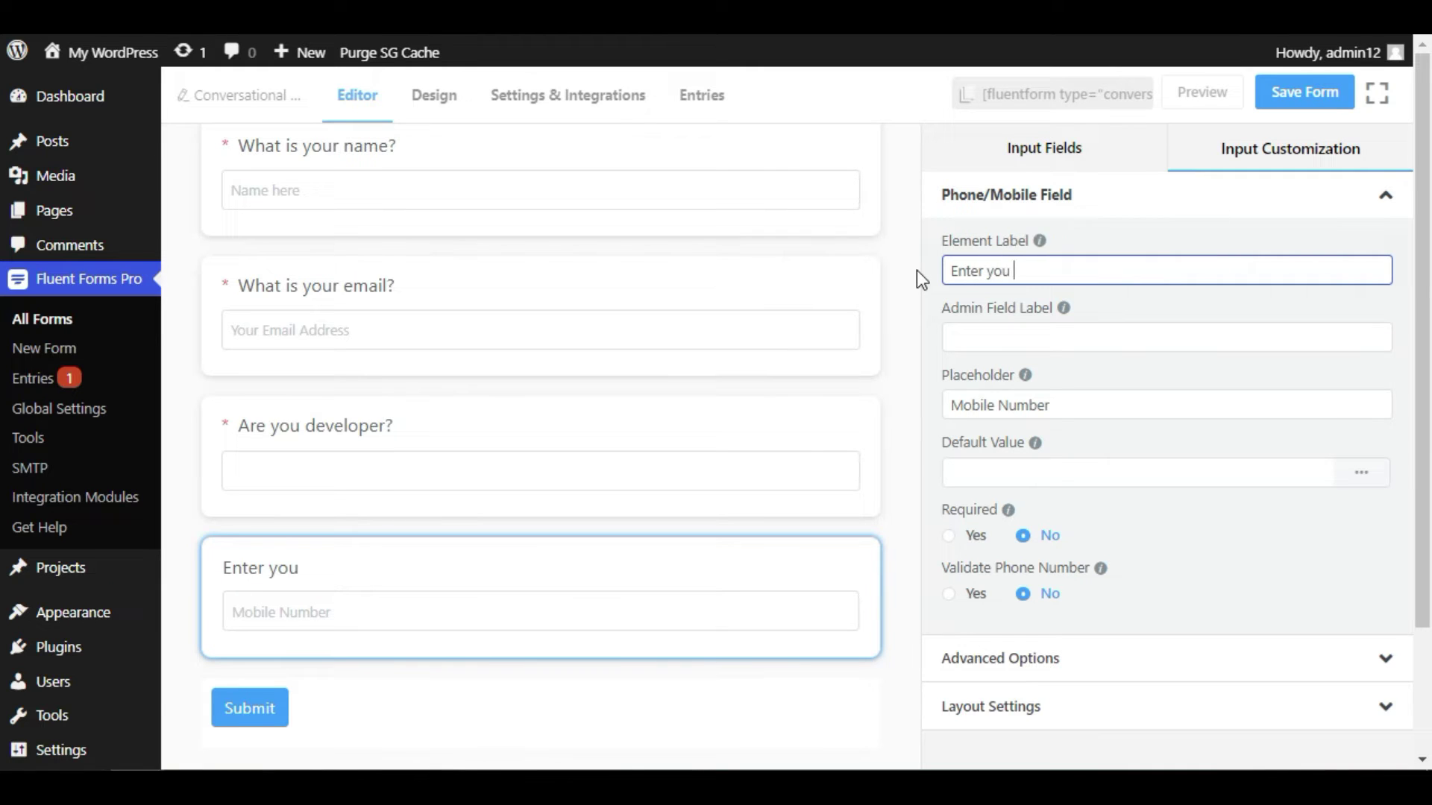
{"action": "type", "text": "mobile number"}
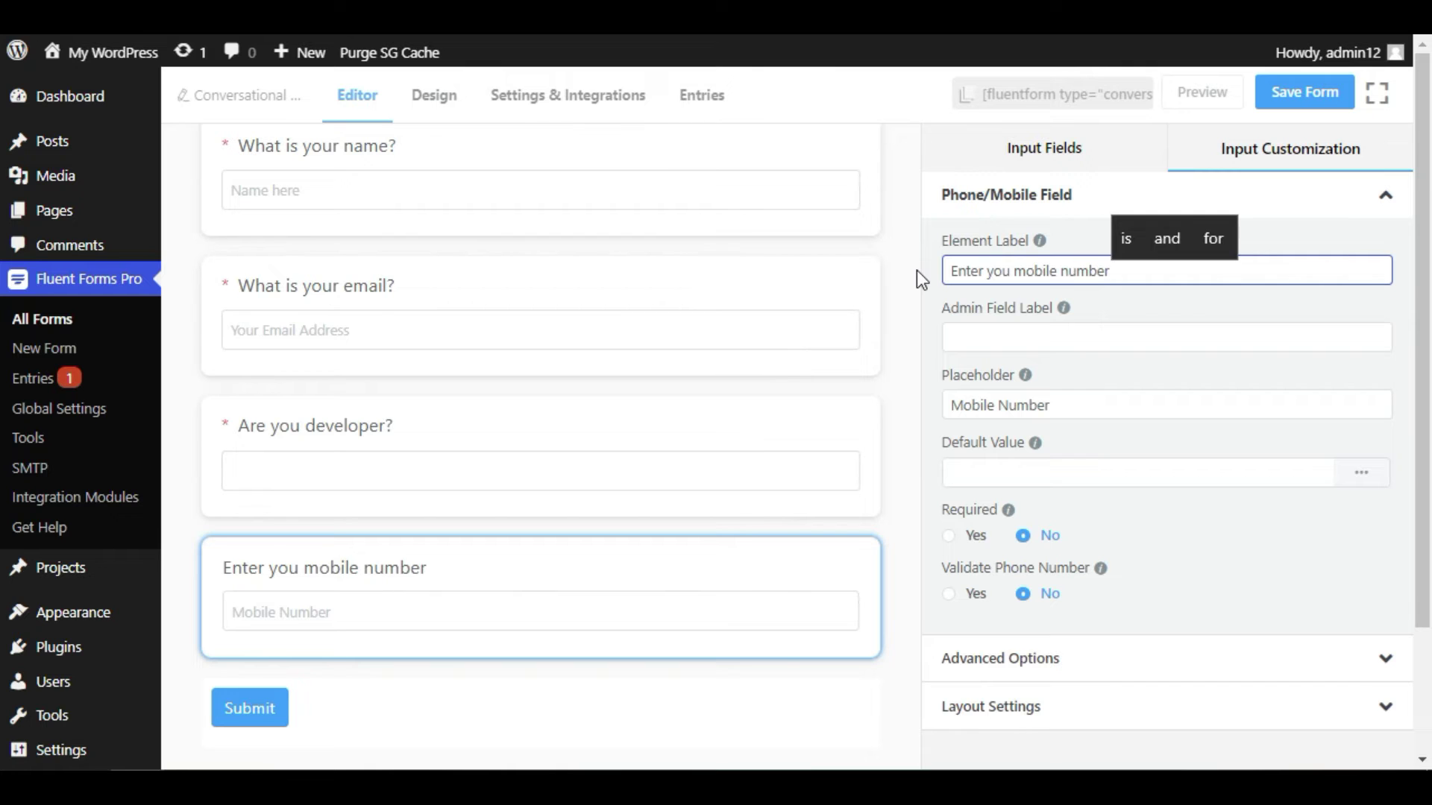
{"action": "triple_click", "coordinate": [1083, 404]}
{"action": "type", "text": "num"}
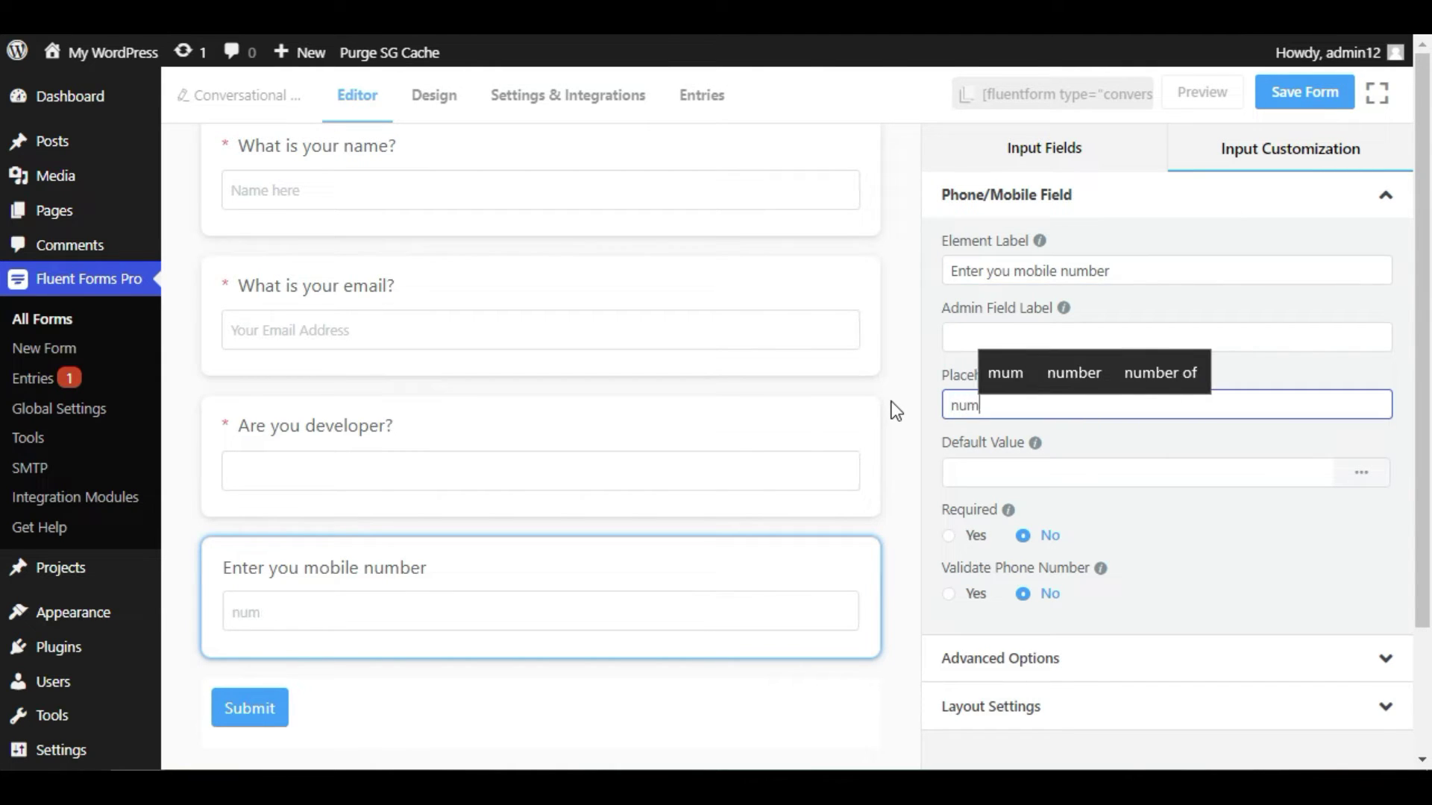
{"action": "type", "text": "ber here"}
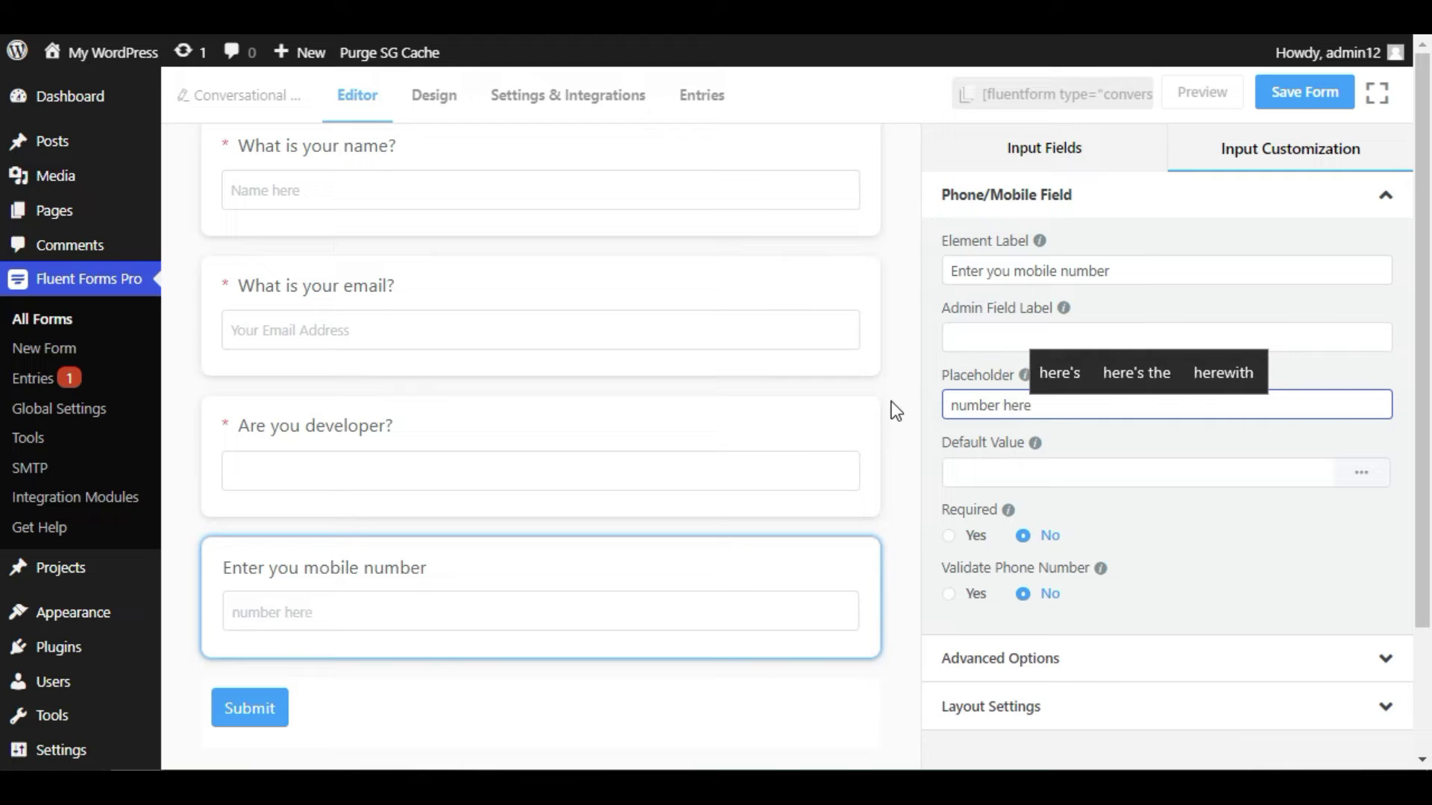
- Make the mobile number field required and turn on phone number validation
{"action": "left_click", "coordinate": [974, 539]}
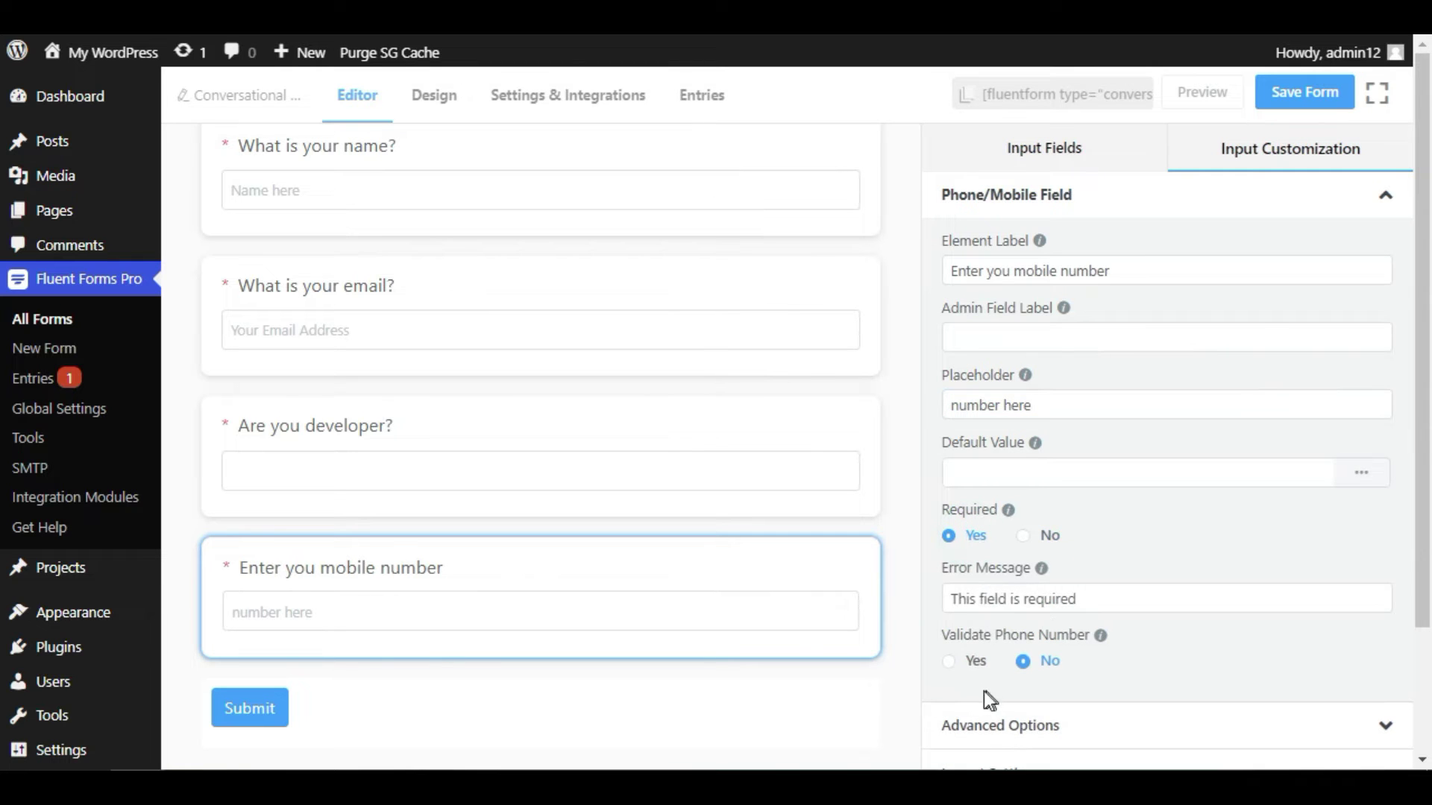
{"action": "left_click", "coordinate": [973, 673]}
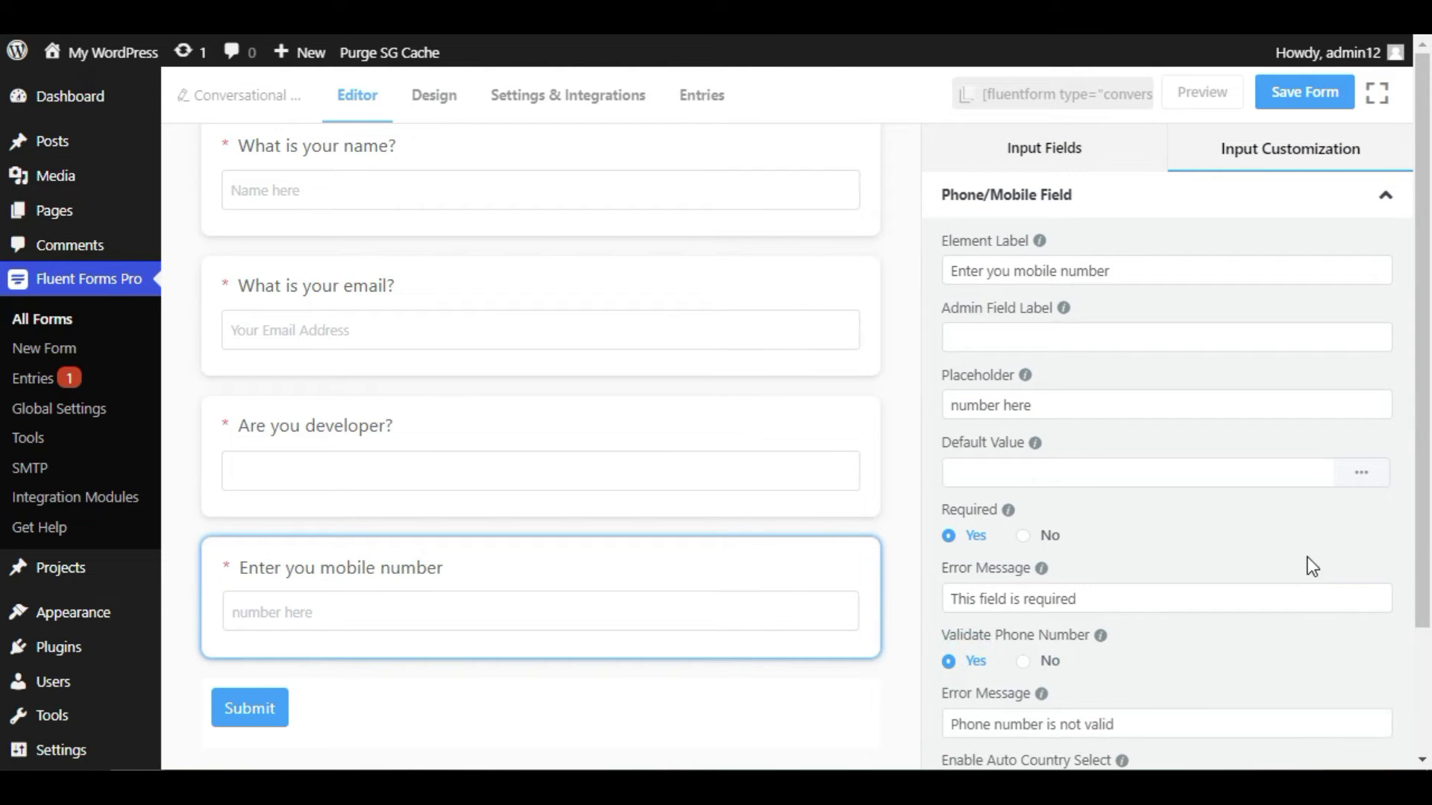
{"action": "scroll", "coordinate": [1308, 557], "scroll_direction": "down", "scroll_amount": 2}
{"action": "scroll", "coordinate": [1310, 566], "scroll_direction": "down", "scroll_amount": 2}
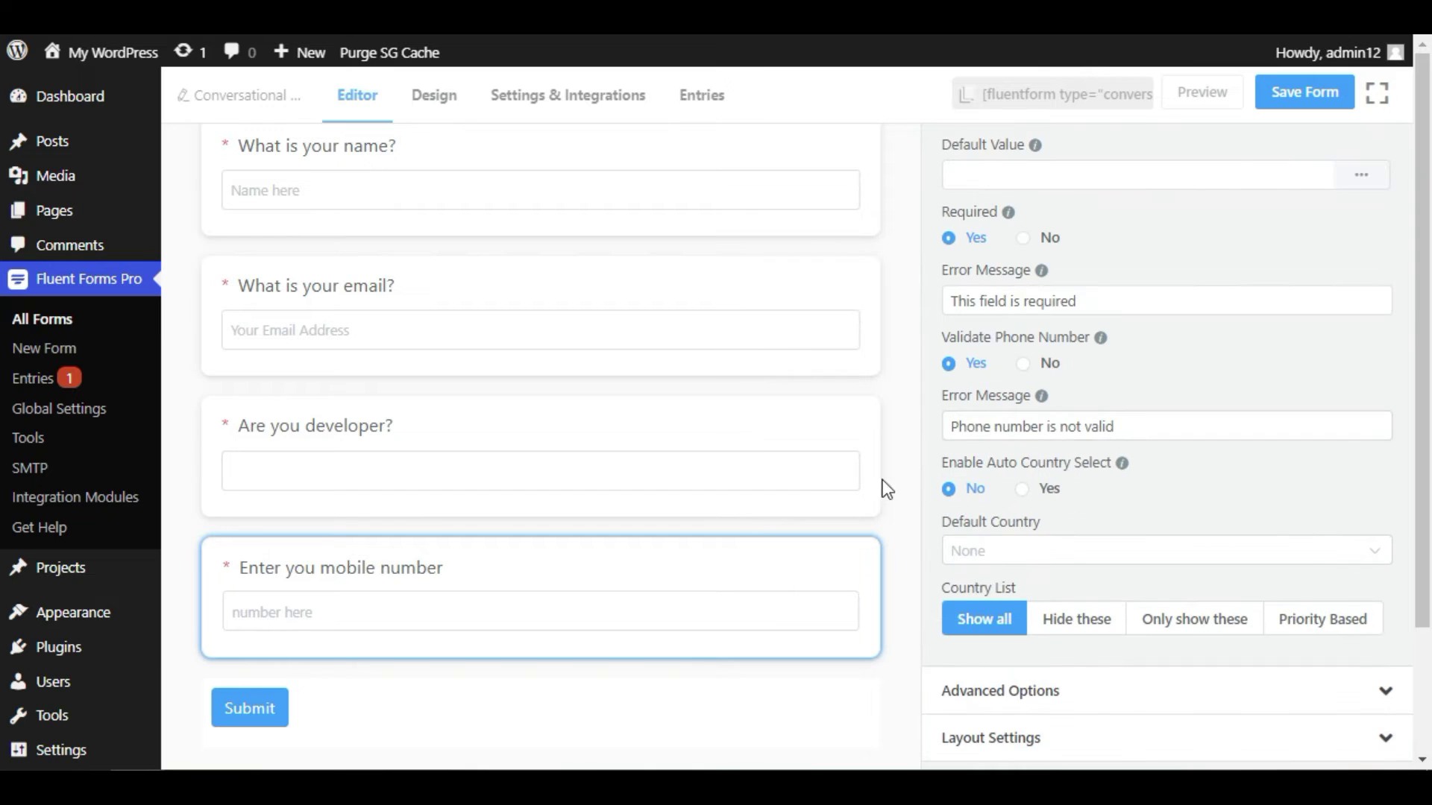
{"action": "triple_click", "coordinate": [1087, 474]}
{"action": "left_click", "coordinate": [1087, 477]}
- Set the phone field's Default Country to United States (US)
{"action": "left_click", "coordinate": [1030, 552]}
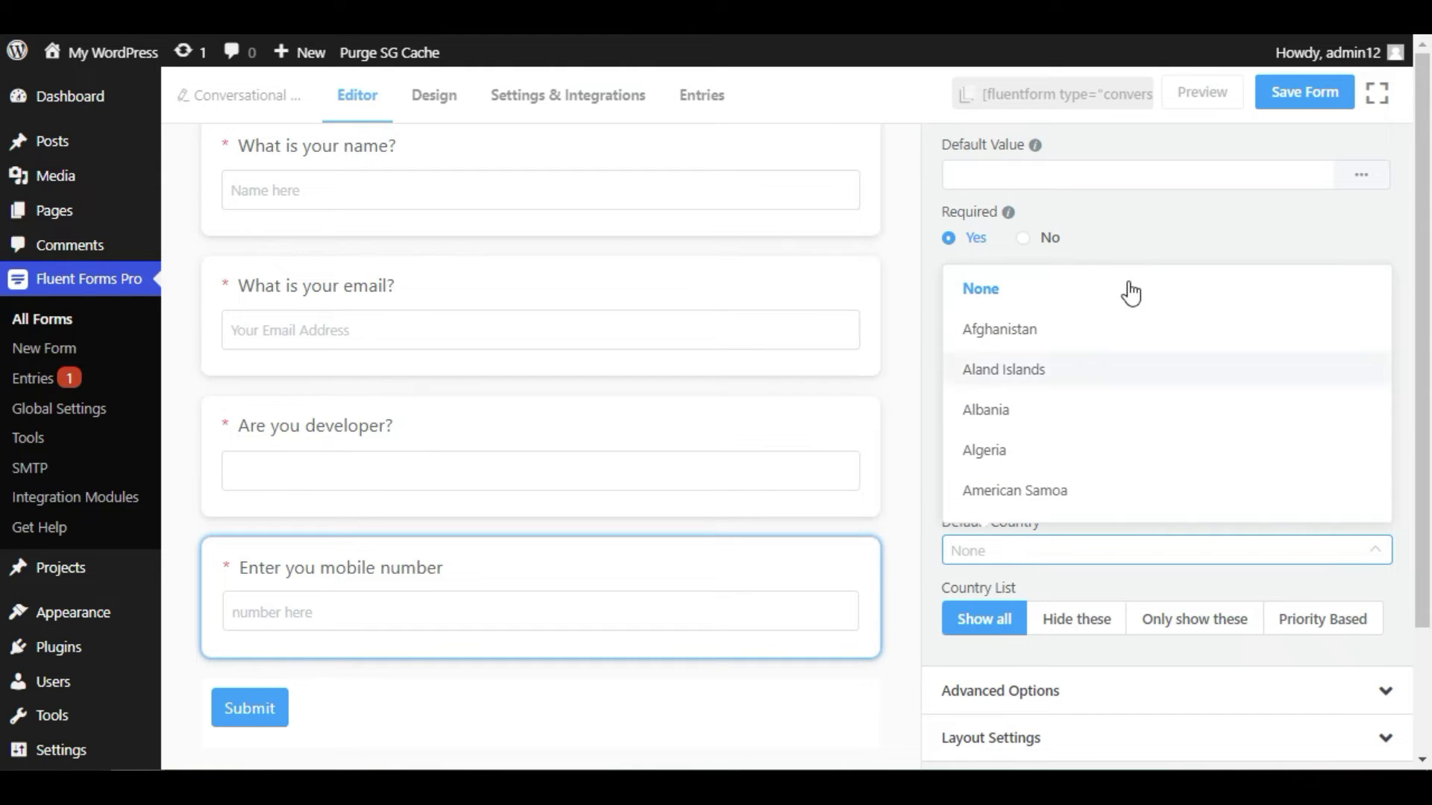
{"action": "type", "text": "ub"}
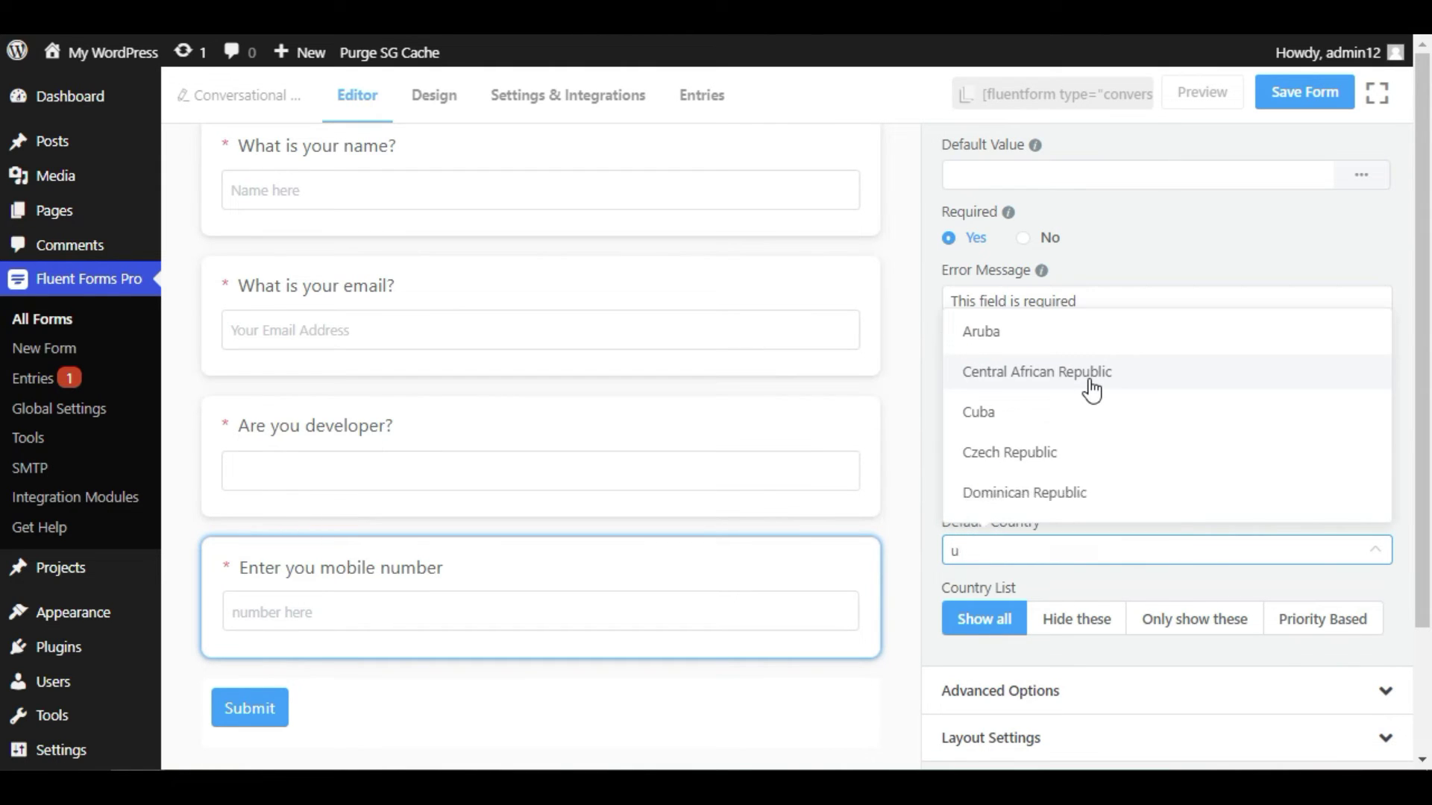
{"action": "key", "text": "BackSpace"}
{"action": "type", "text": "n"}
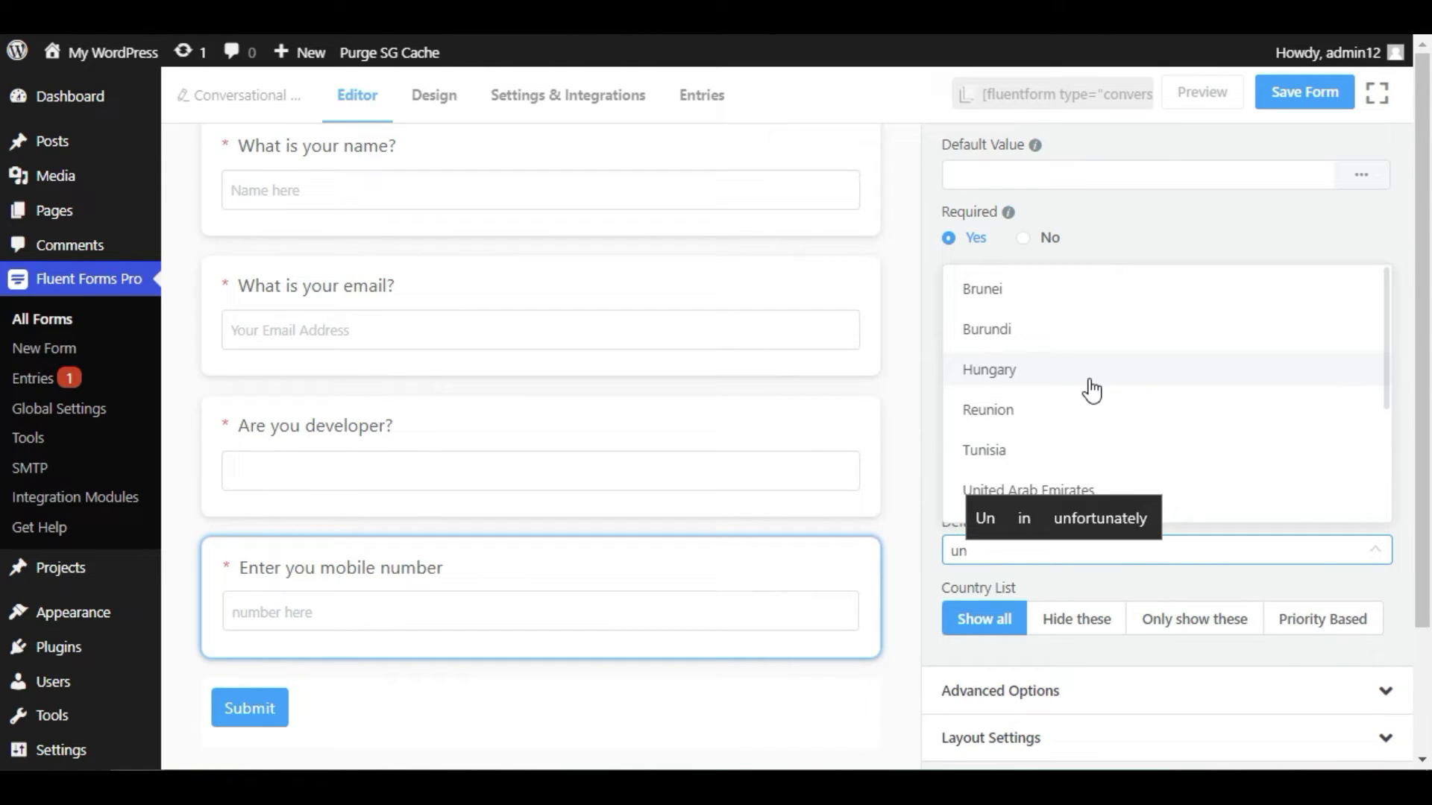
{"action": "type", "text": "ite"}
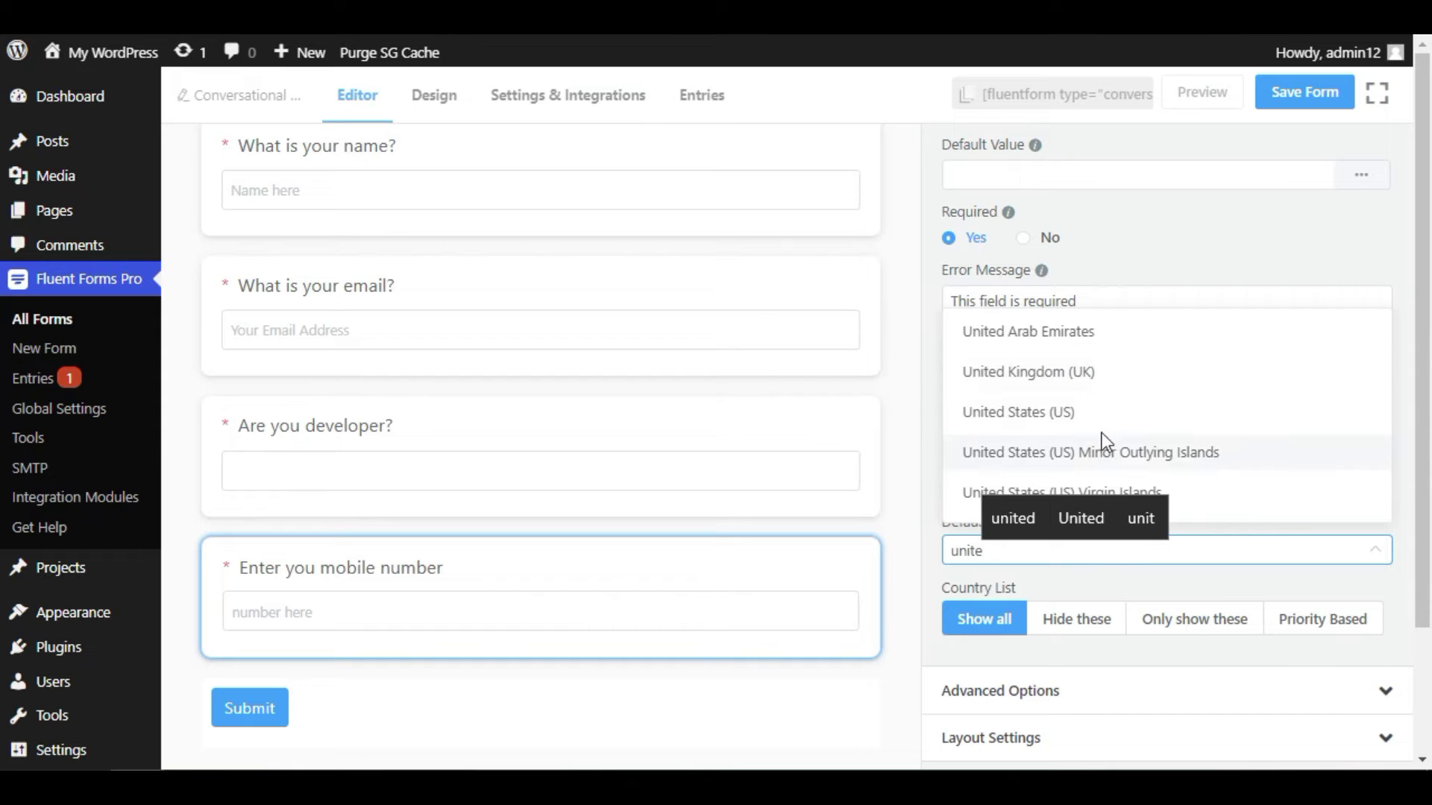
{"action": "left_click", "coordinate": [1099, 412]}
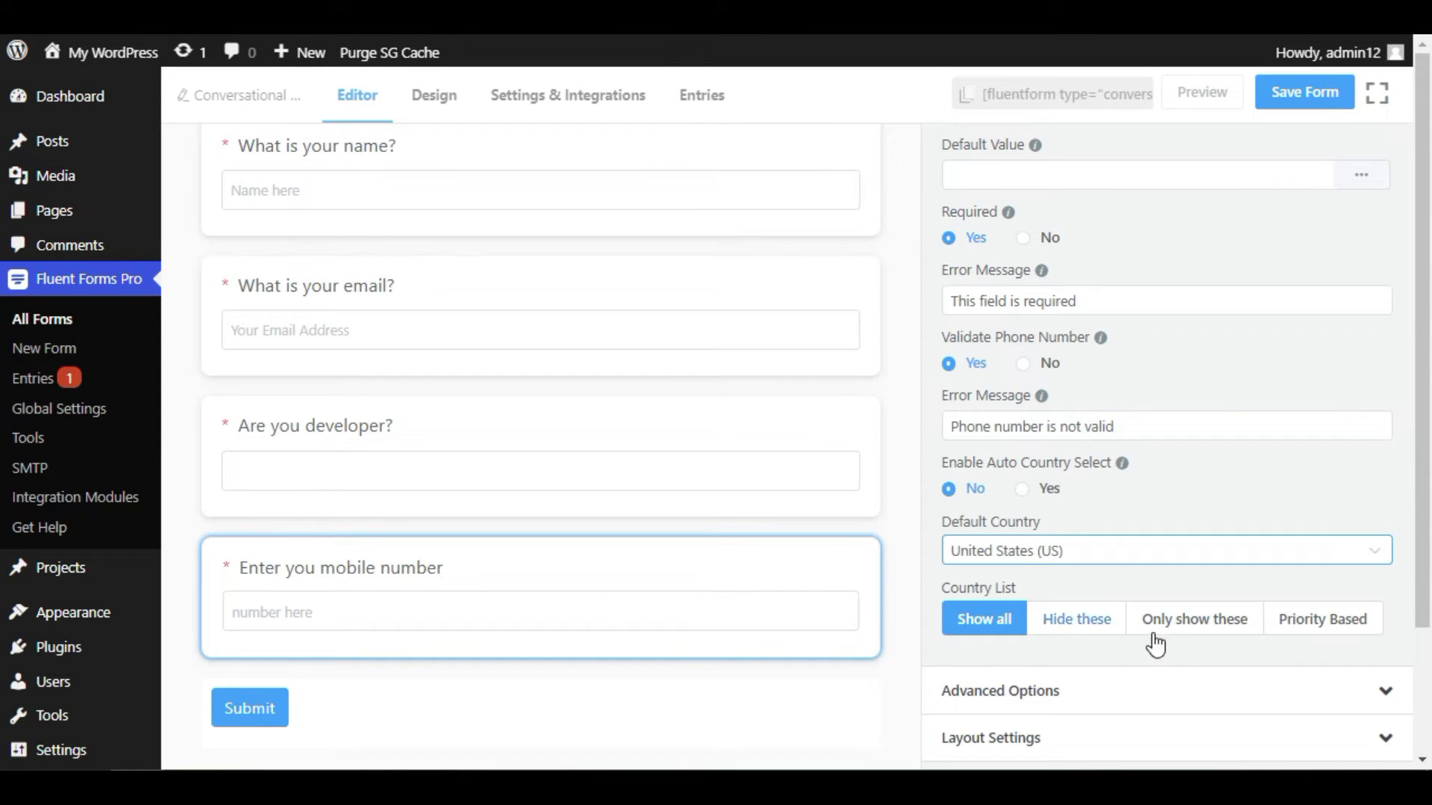
- Try the priority-based and hide-selected options for the phone field's country list
{"action": "scroll", "coordinate": [969, 589], "scroll_direction": "down", "scroll_amount": 1}
{"action": "double_click", "coordinate": [962, 564]}
{"action": "left_click", "coordinate": [1031, 571]}
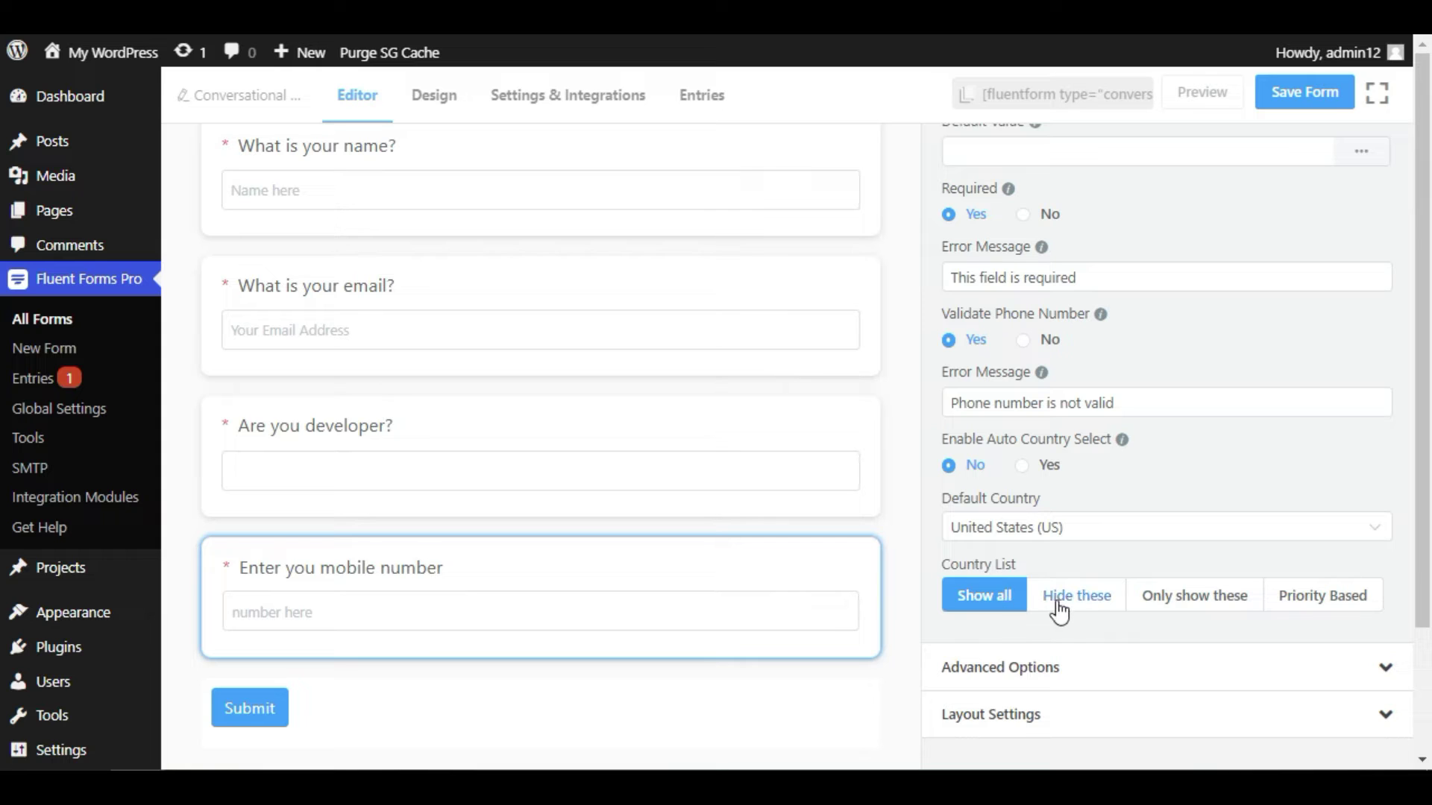
{"action": "left_click", "coordinate": [1319, 606]}
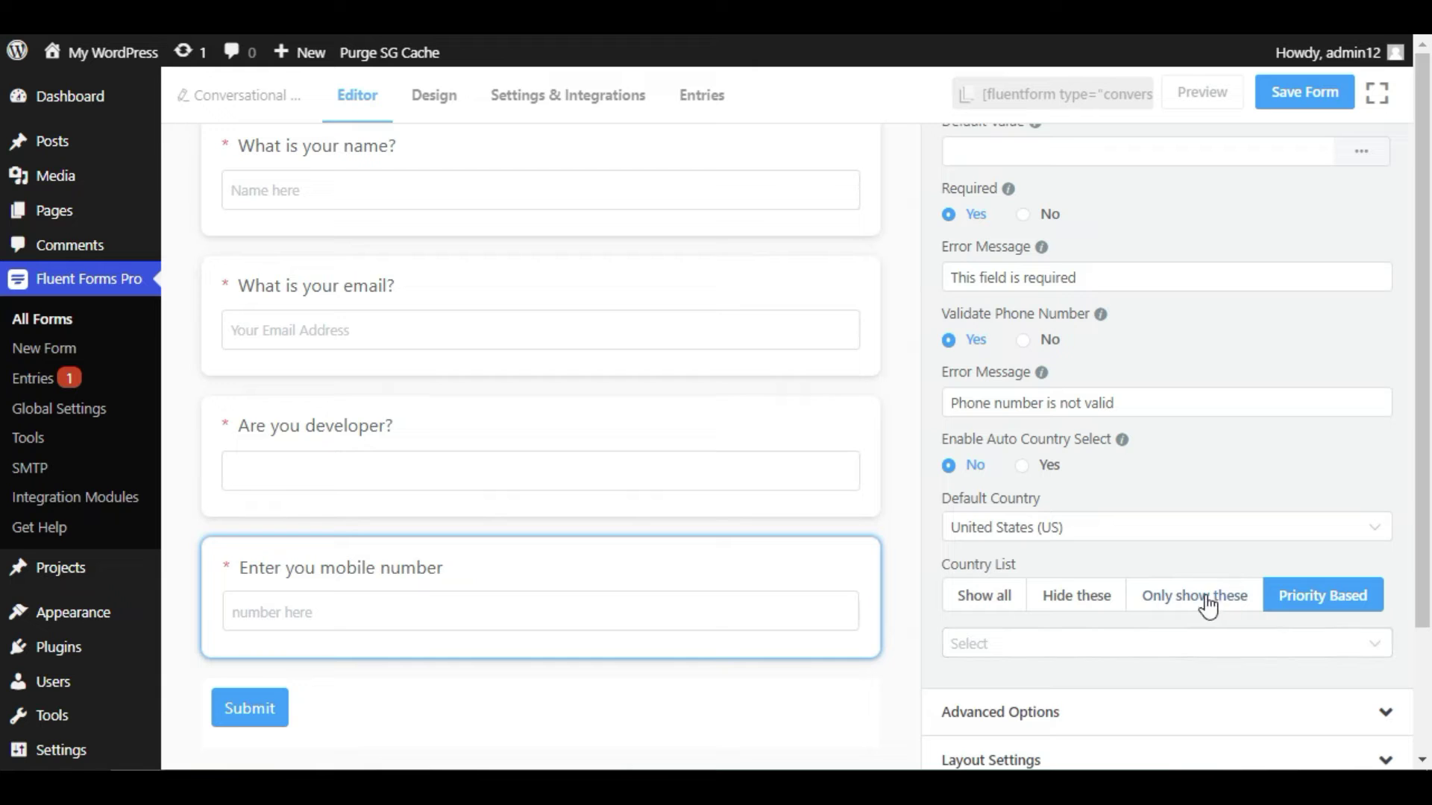
{"action": "left_click_drag", "start_coordinate": [1181, 602], "coordinate": [1071, 608]}
{"action": "left_click", "coordinate": [1071, 606]}
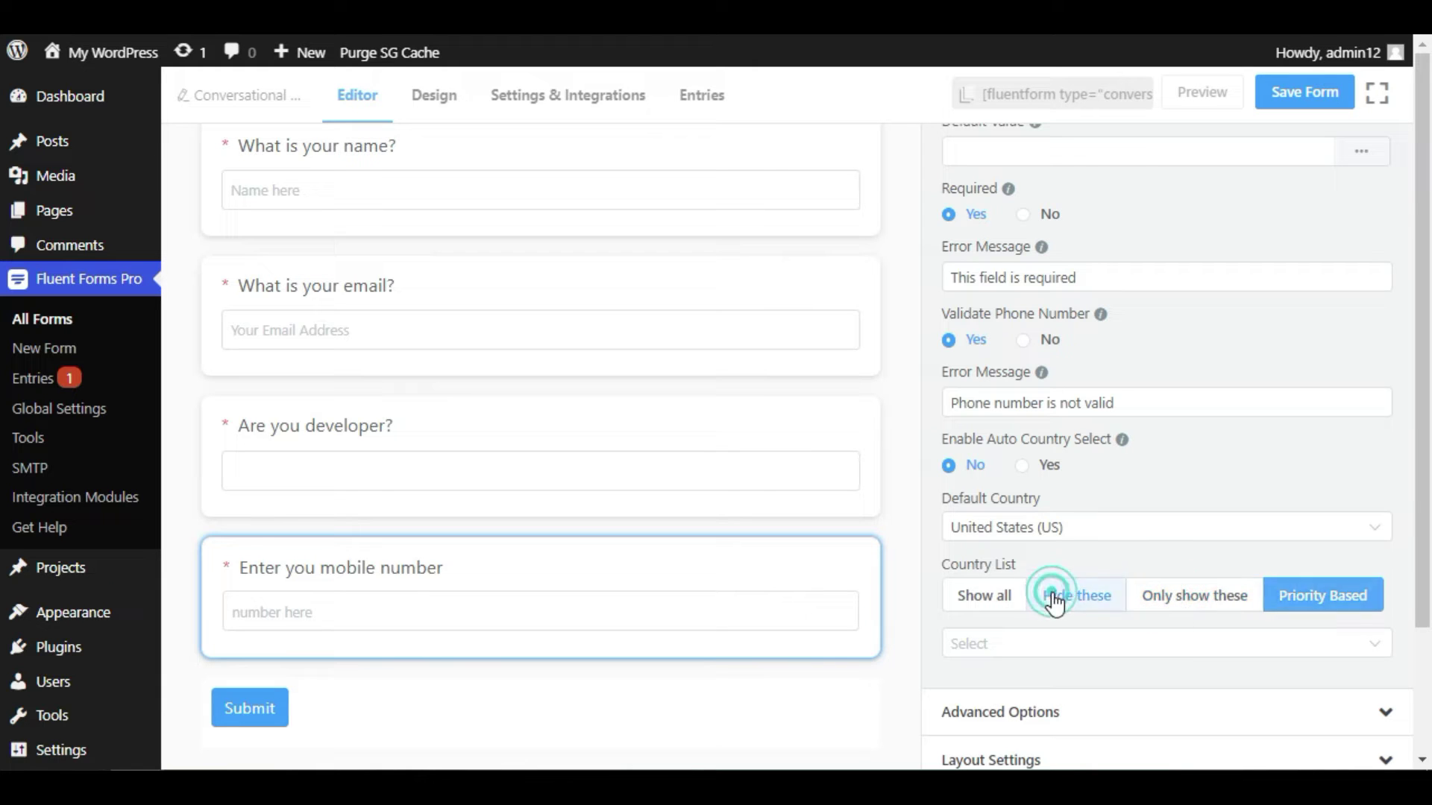
{"action": "left_click", "coordinate": [1103, 642]}
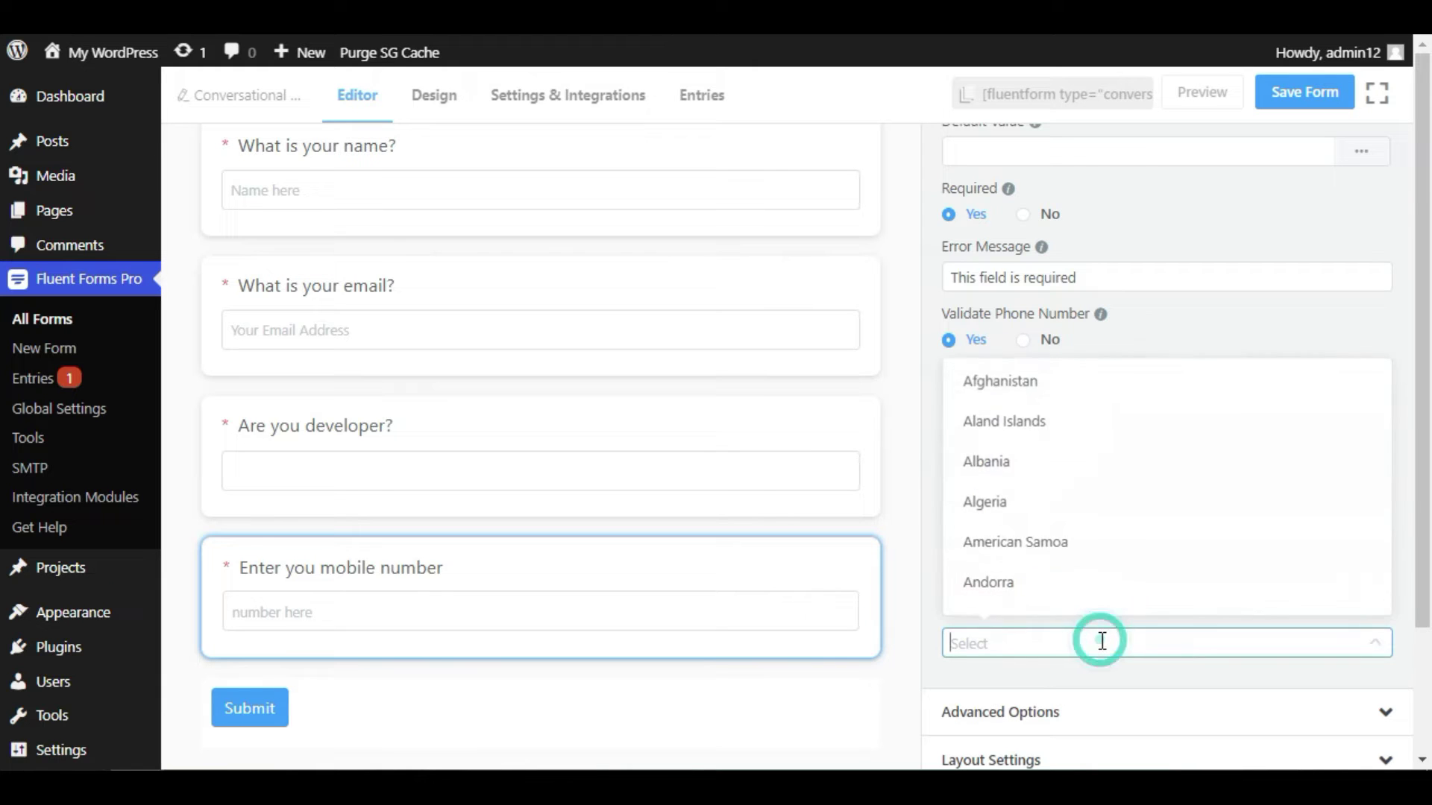
{"action": "left_click", "coordinate": [1102, 641]}
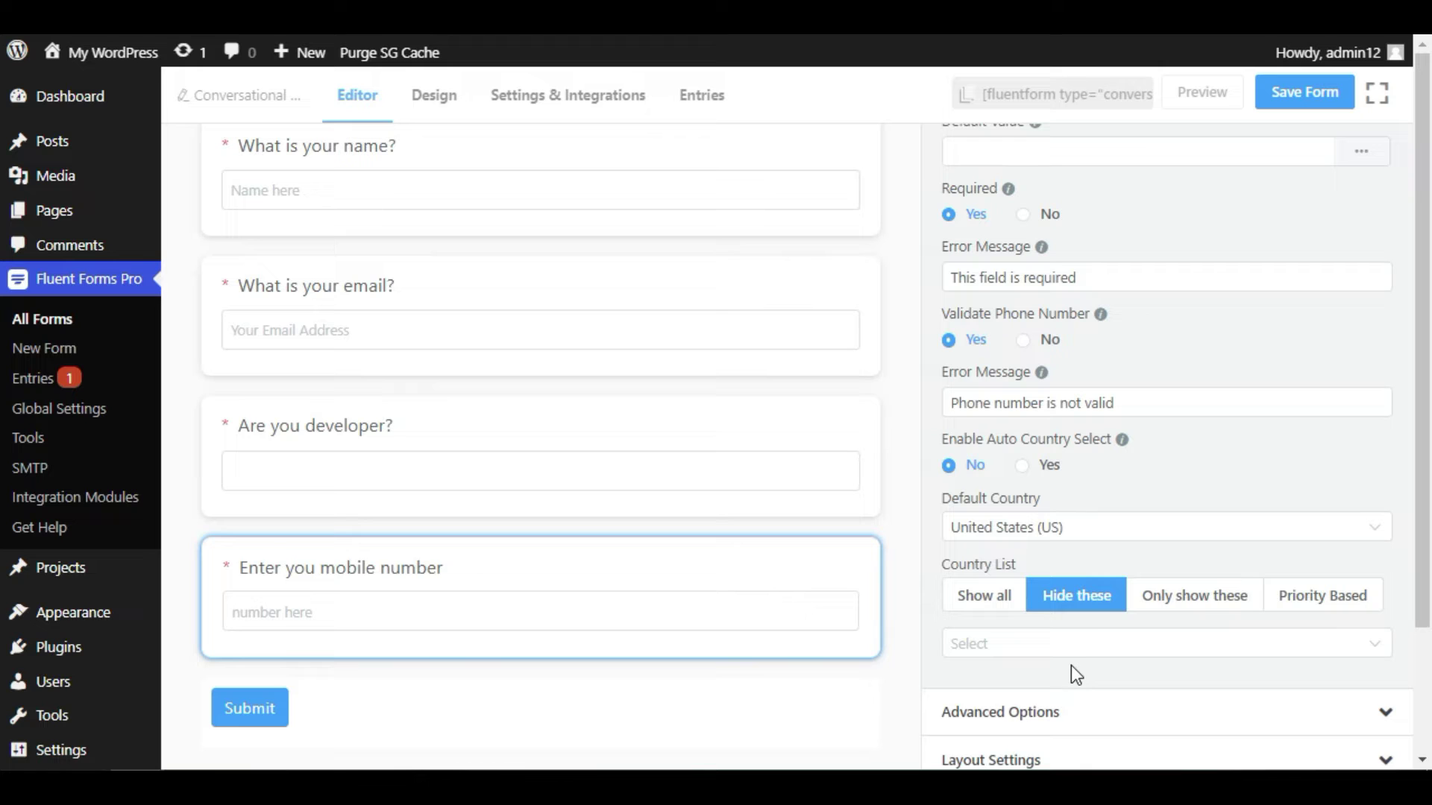
- Set Country List to 'Only show these' with United States (US) as the only country
{"action": "left_click", "coordinate": [1160, 600]}
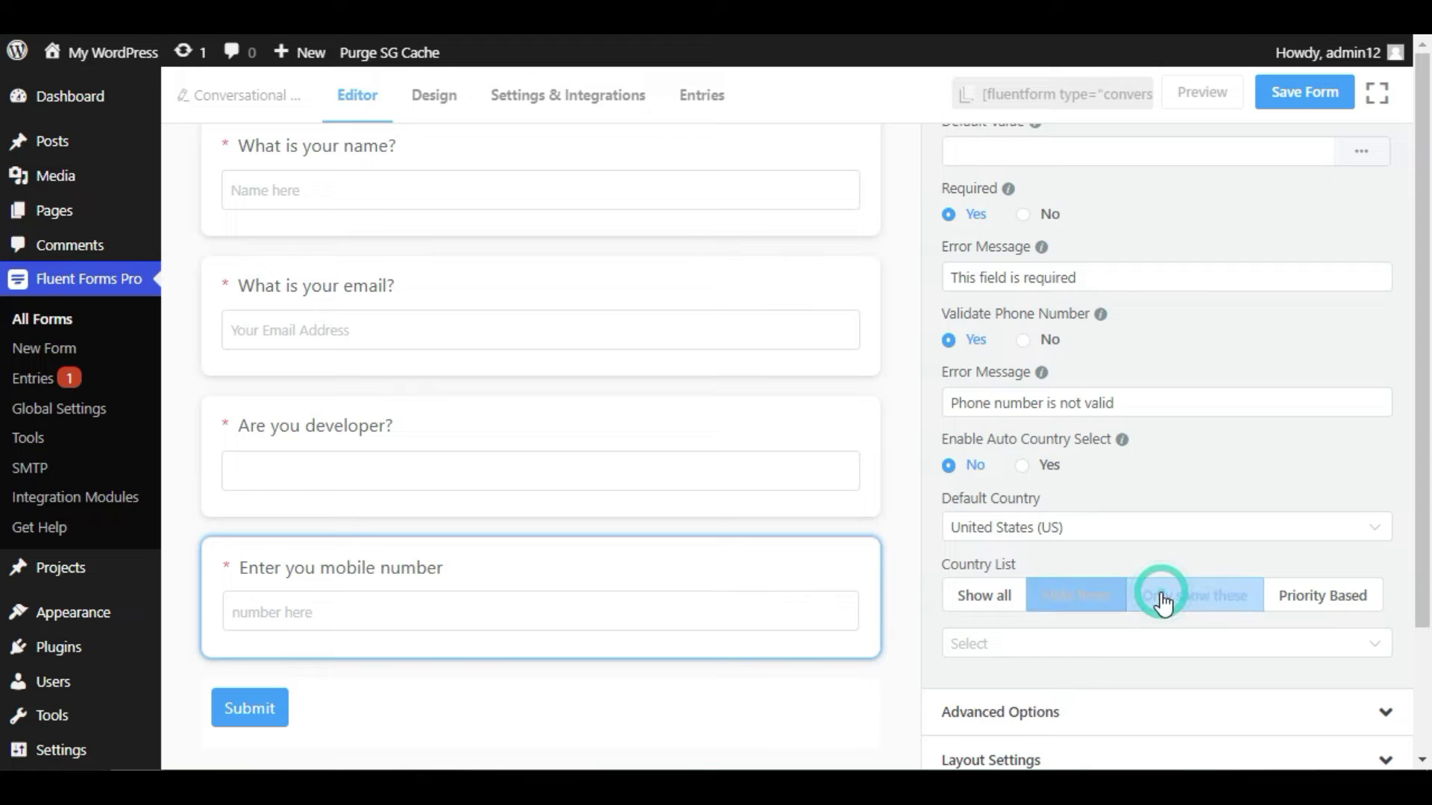
{"action": "left_click", "coordinate": [1183, 638]}
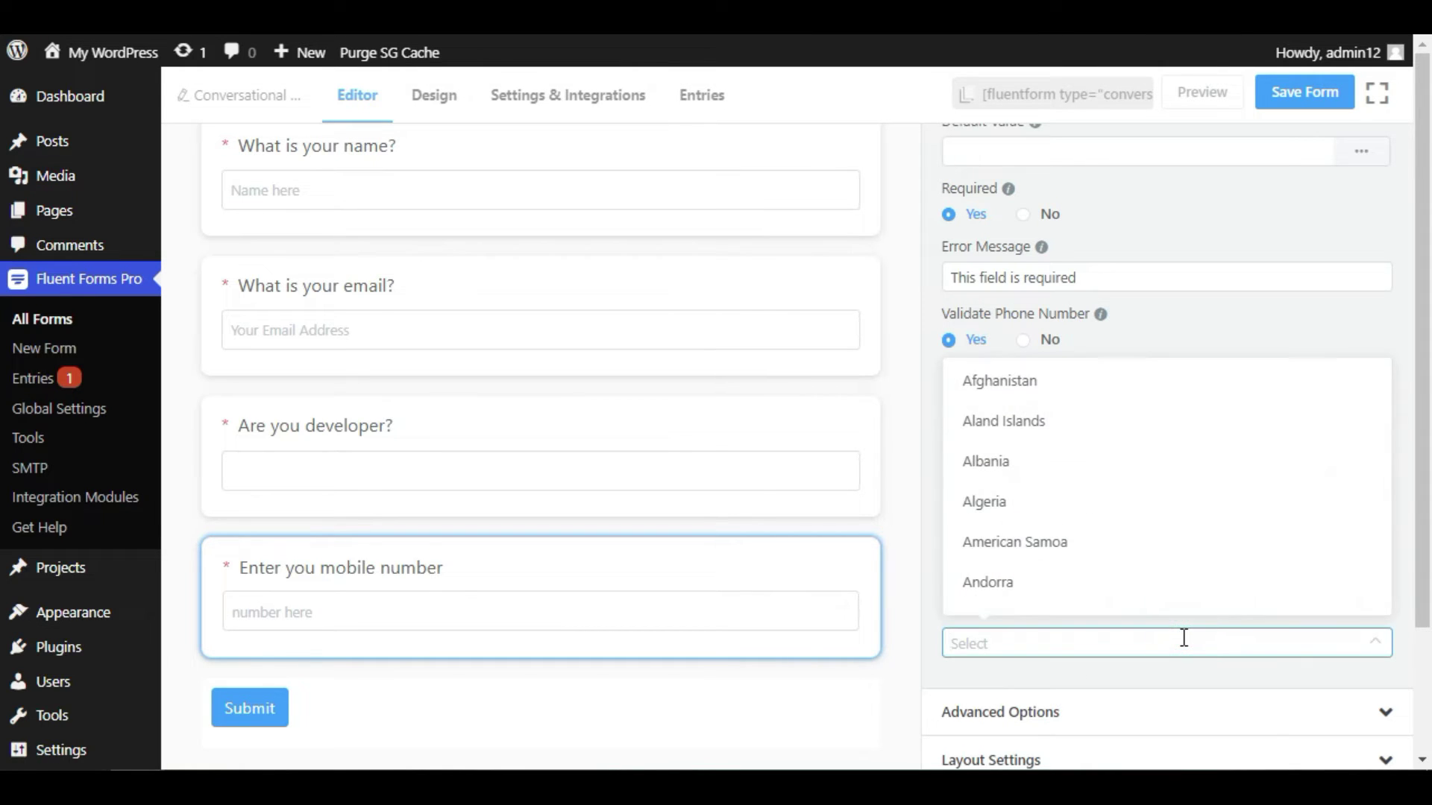
{"action": "type", "text": "uni"}
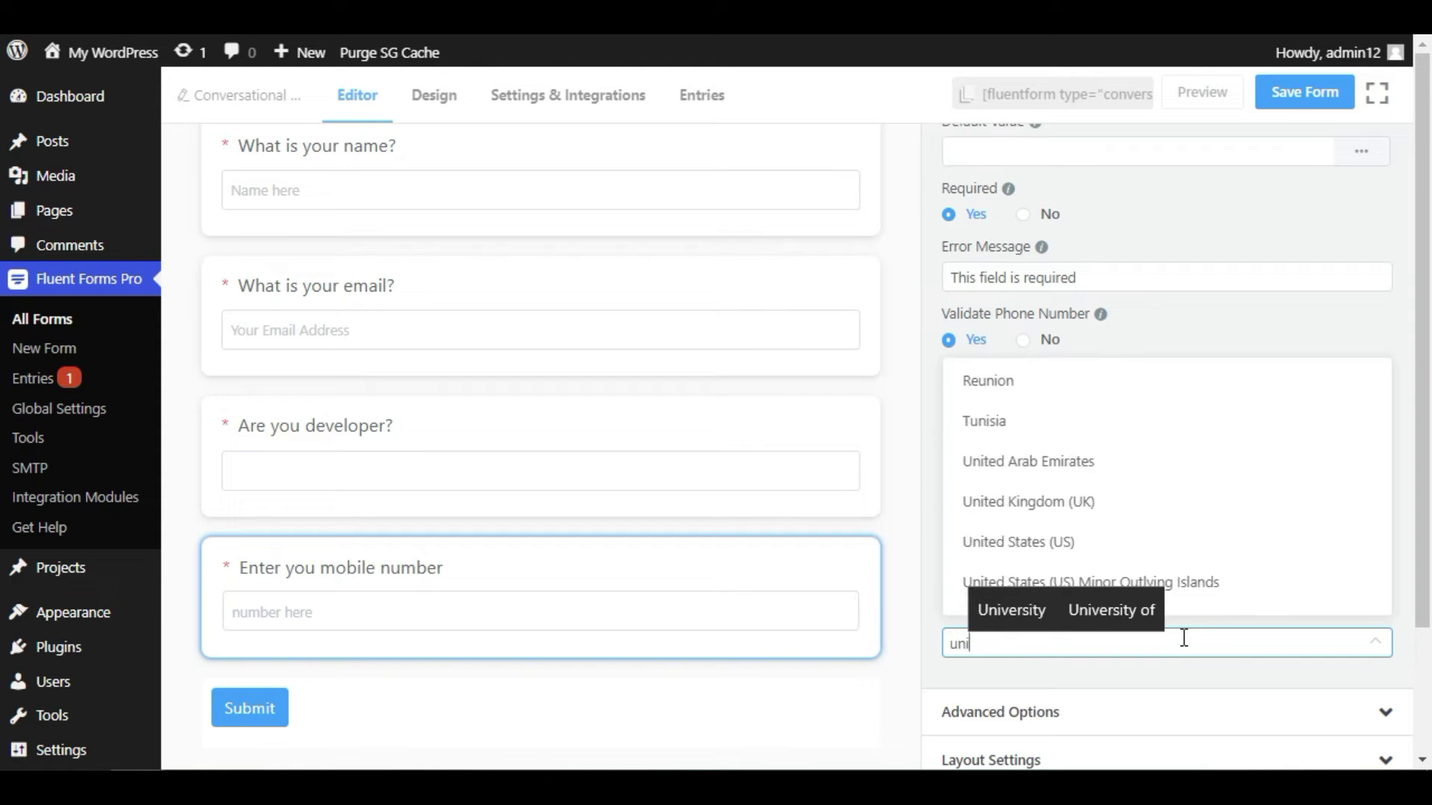
{"action": "left_click", "coordinate": [1157, 552]}
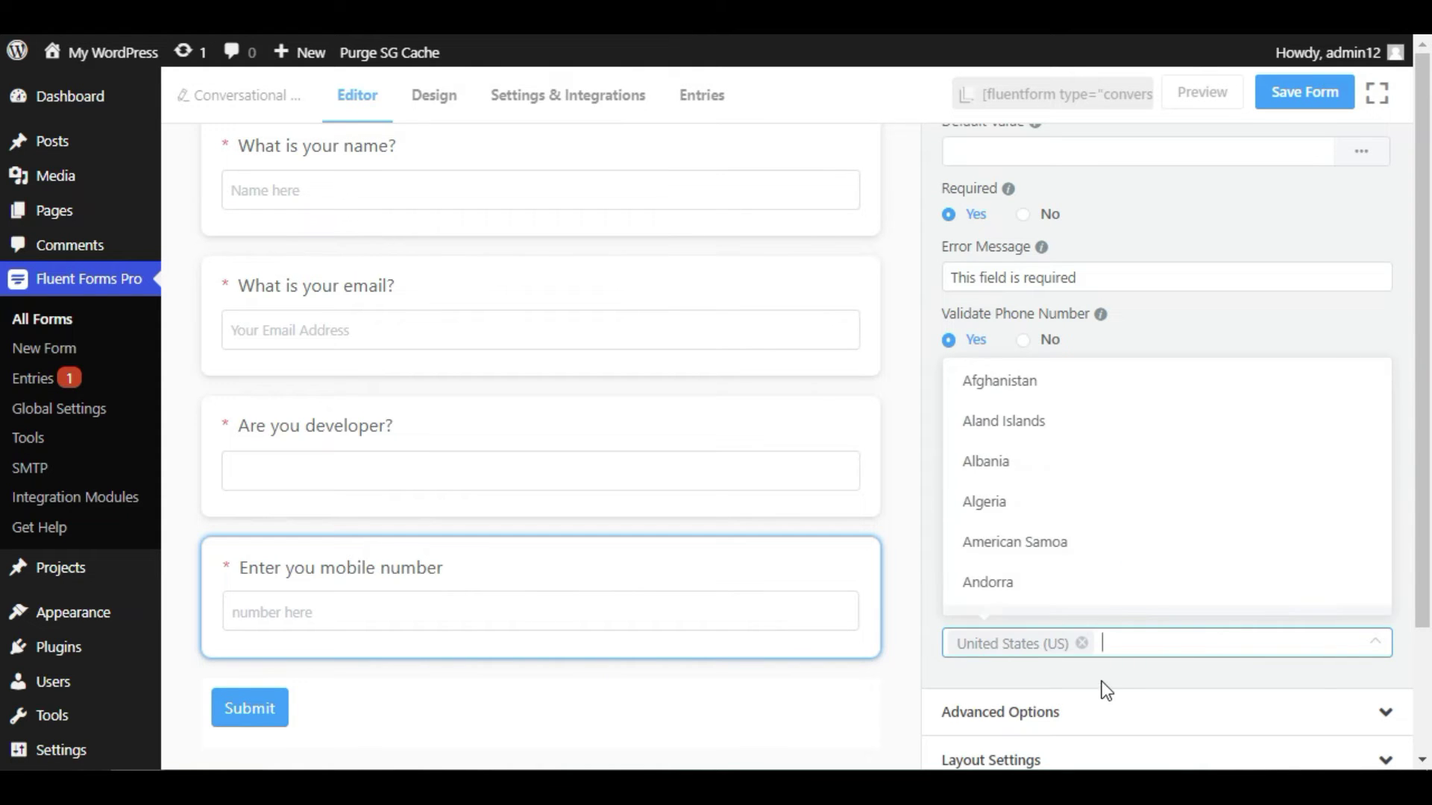
{"action": "left_click", "coordinate": [1102, 680]}
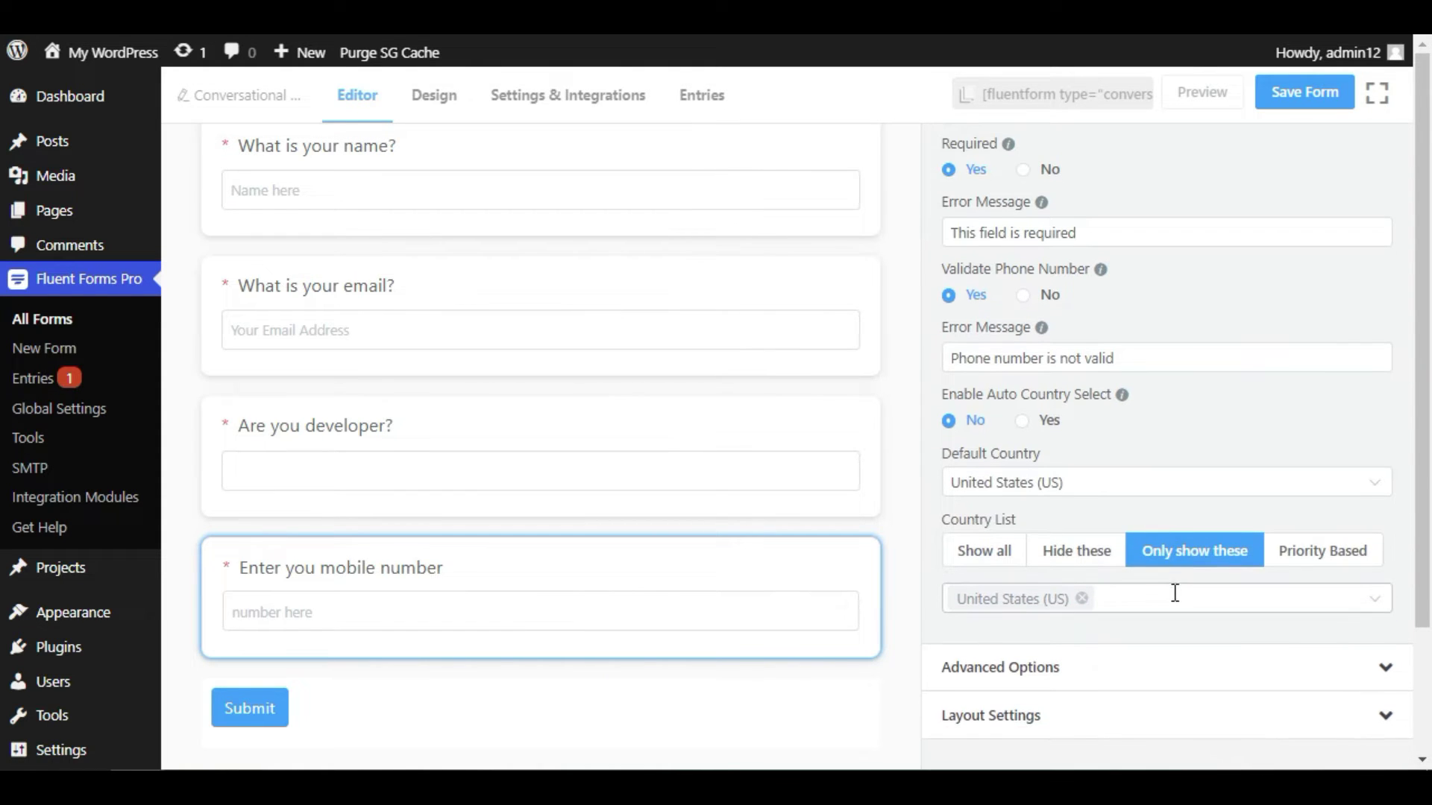
{"action": "scroll", "coordinate": [1148, 596], "scroll_direction": "up", "scroll_amount": 3}
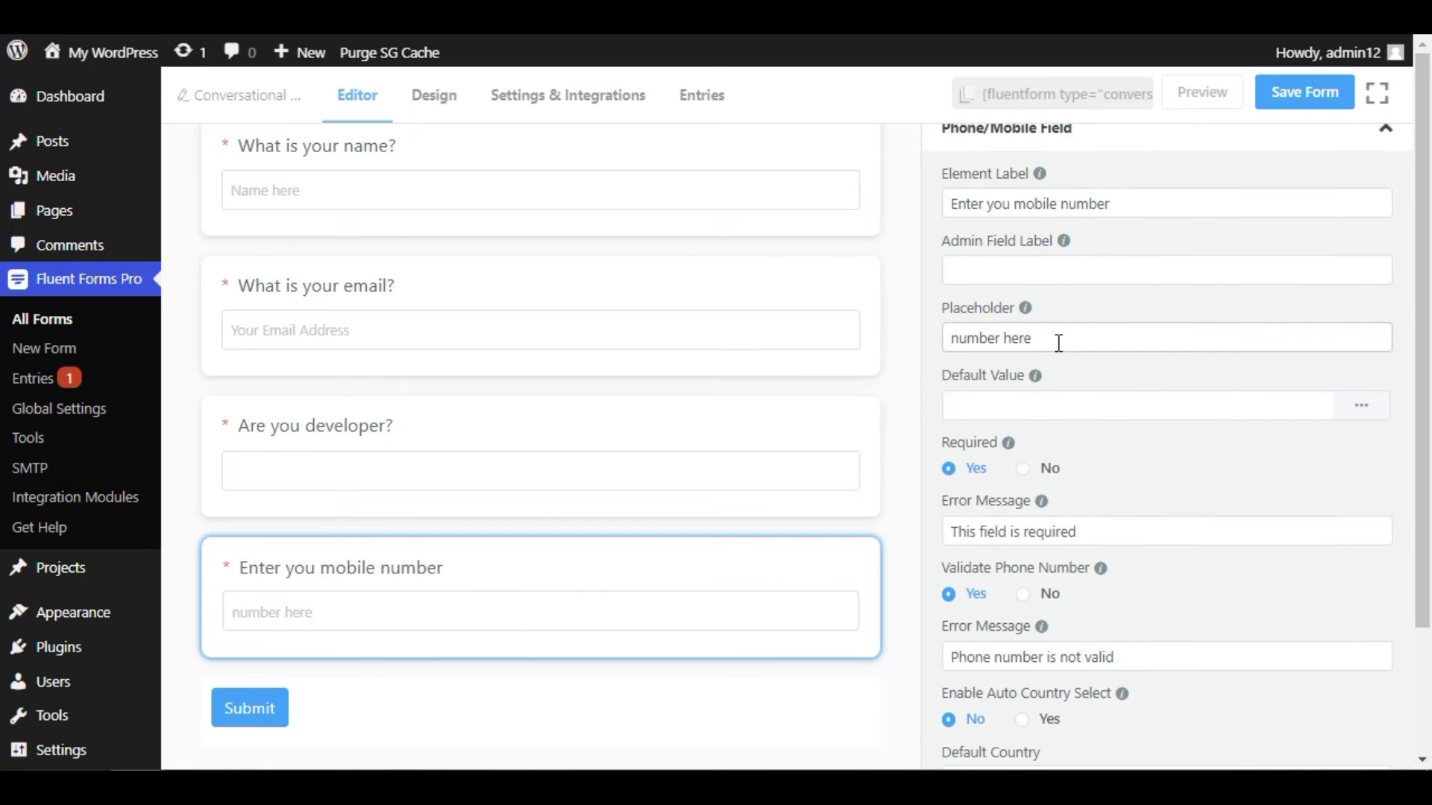
- Save the form and submit a preview response with sample name, email, Yes and a US phone number
{"action": "left_click", "coordinate": [1280, 95]}
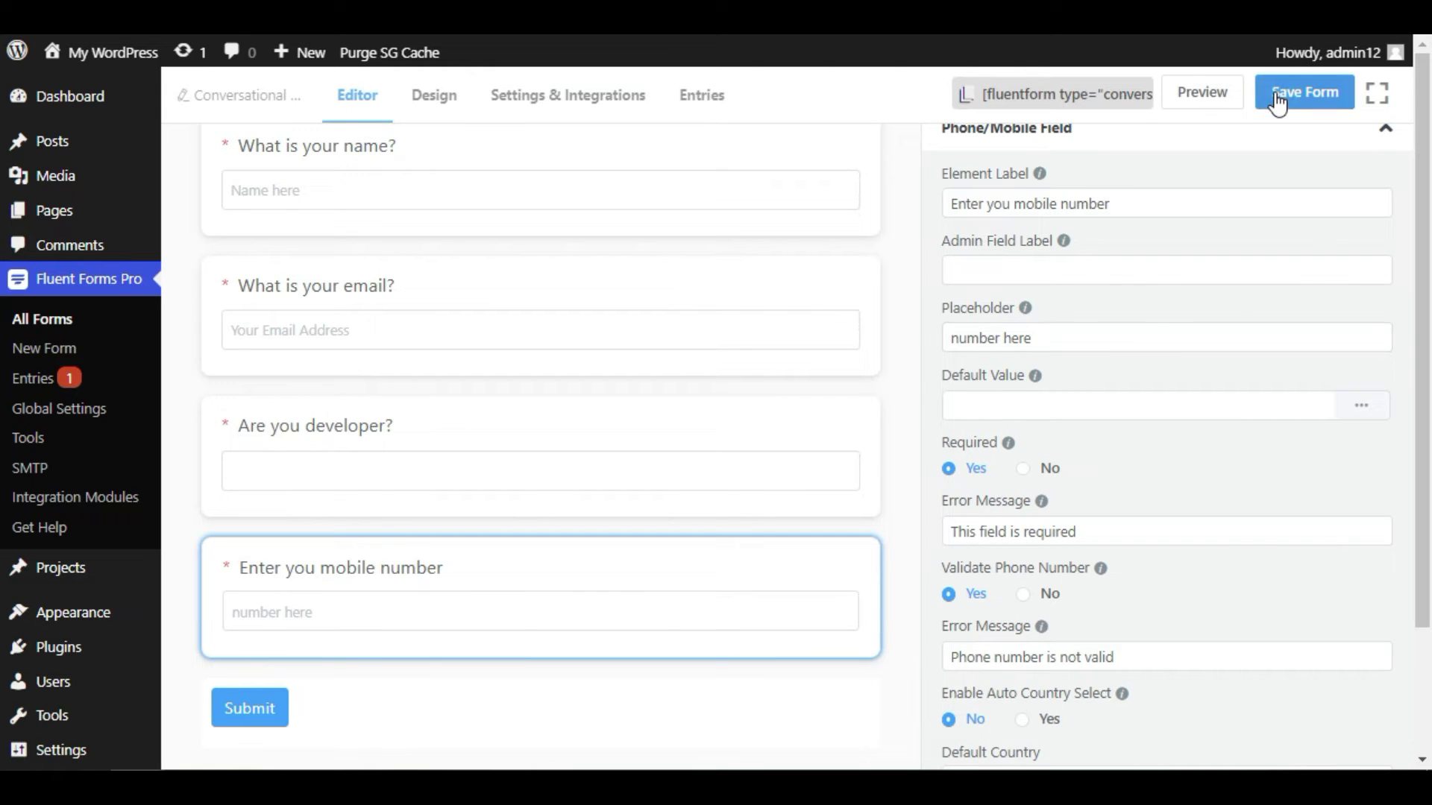
{"action": "left_click", "coordinate": [1193, 93]}
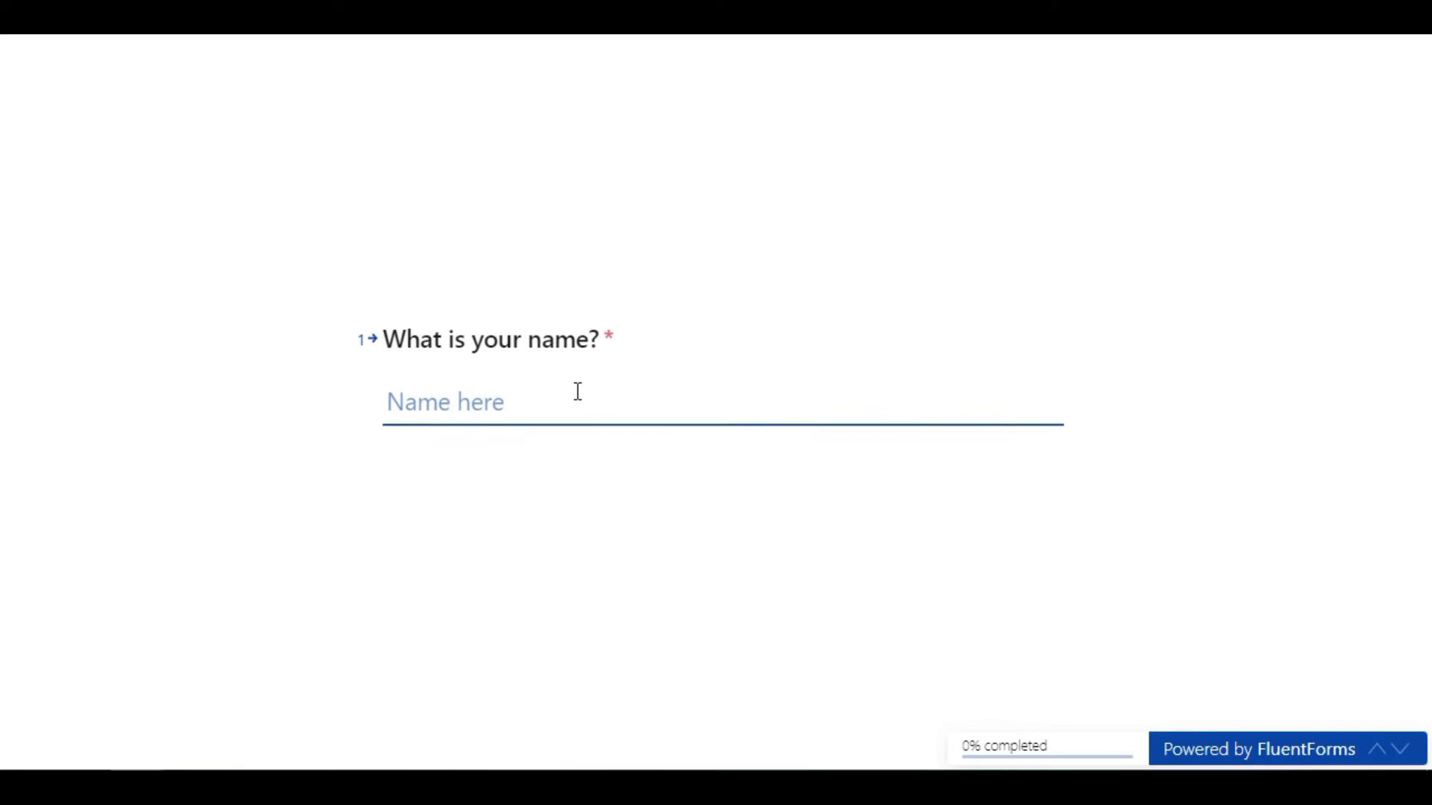
{"action": "type", "text": "John"}
{"action": "key", "text": "Return"}
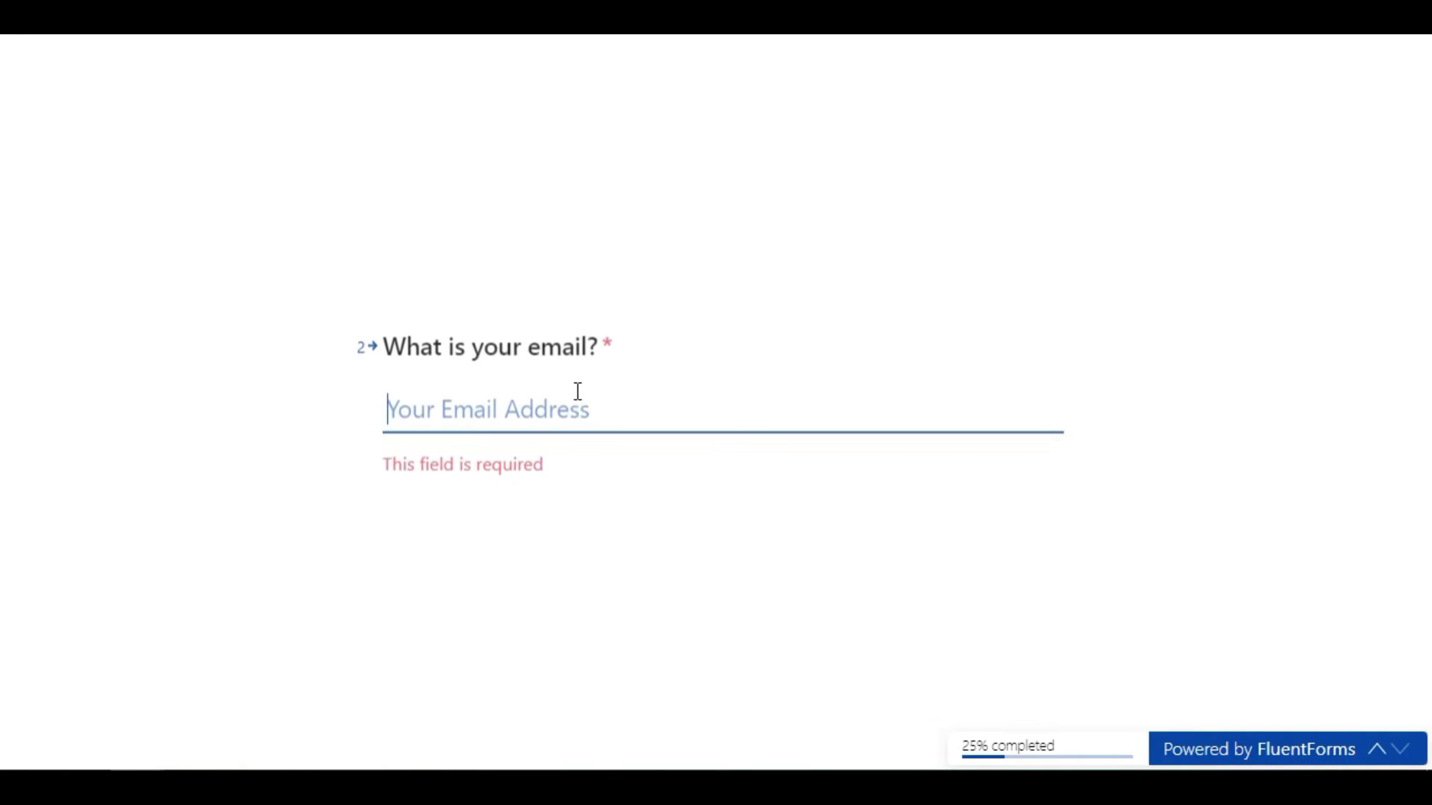
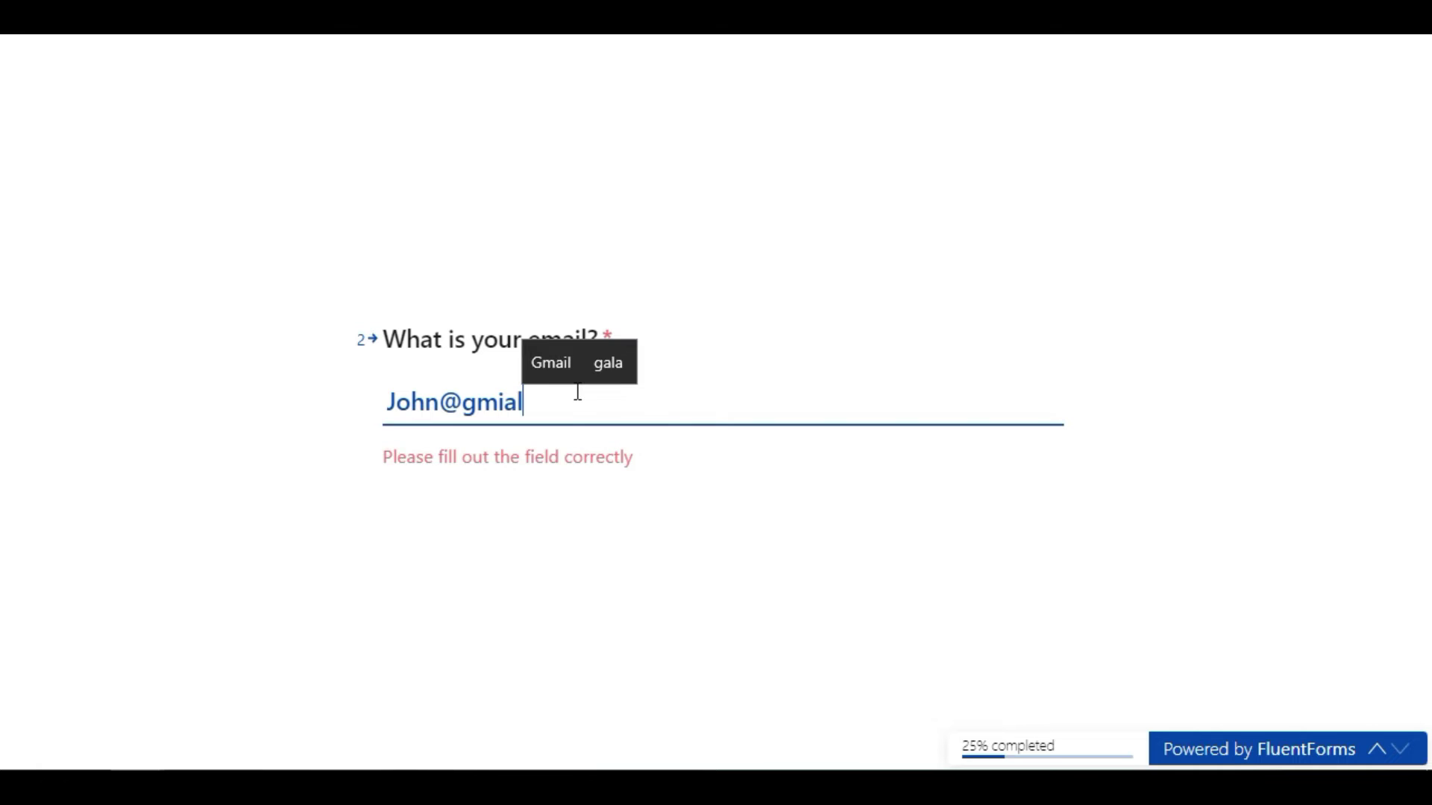
{"action": "key", "text": "Return"}
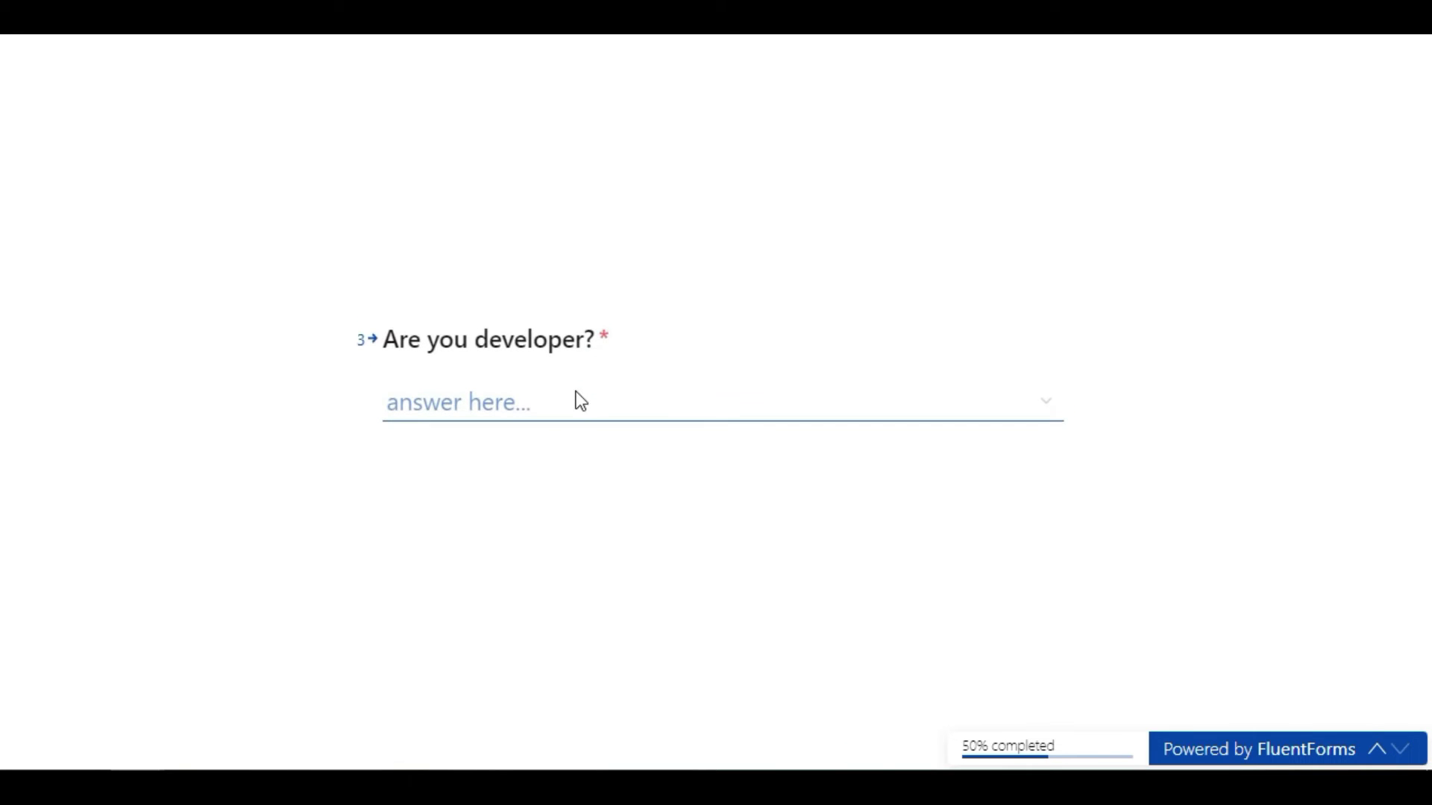
{"action": "left_click", "coordinate": [581, 401]}
{"action": "left_click", "coordinate": [492, 461]}
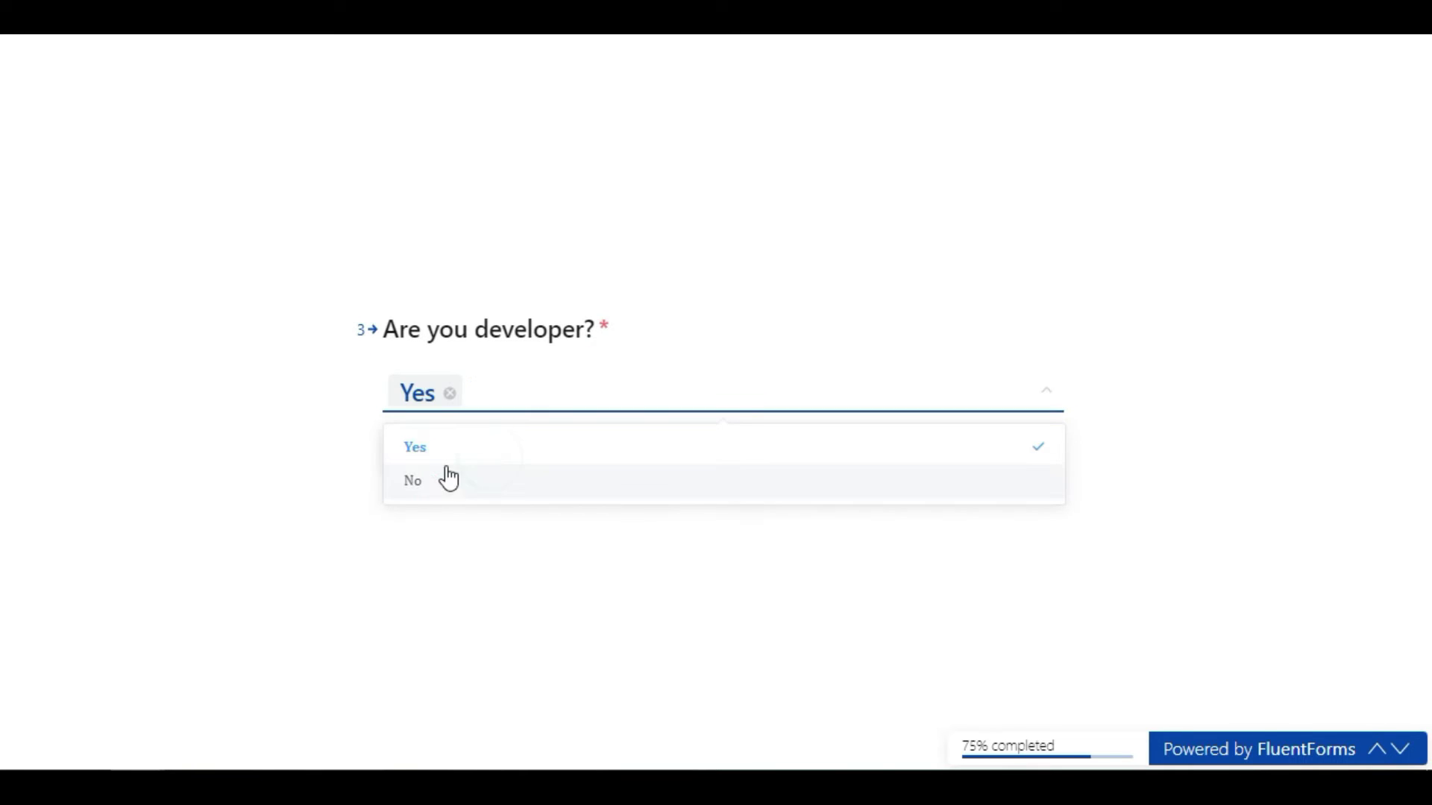
{"action": "left_click", "coordinate": [414, 454]}
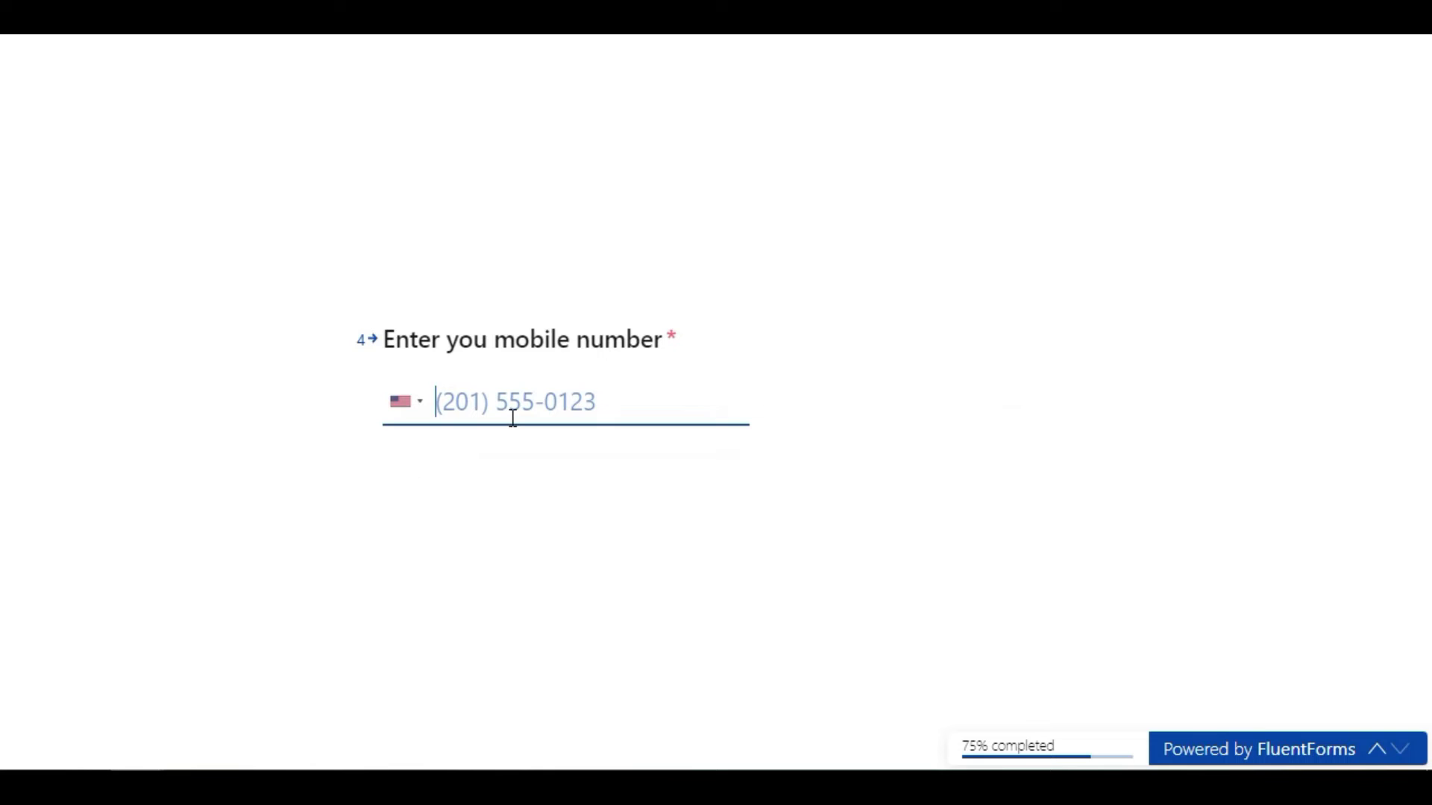
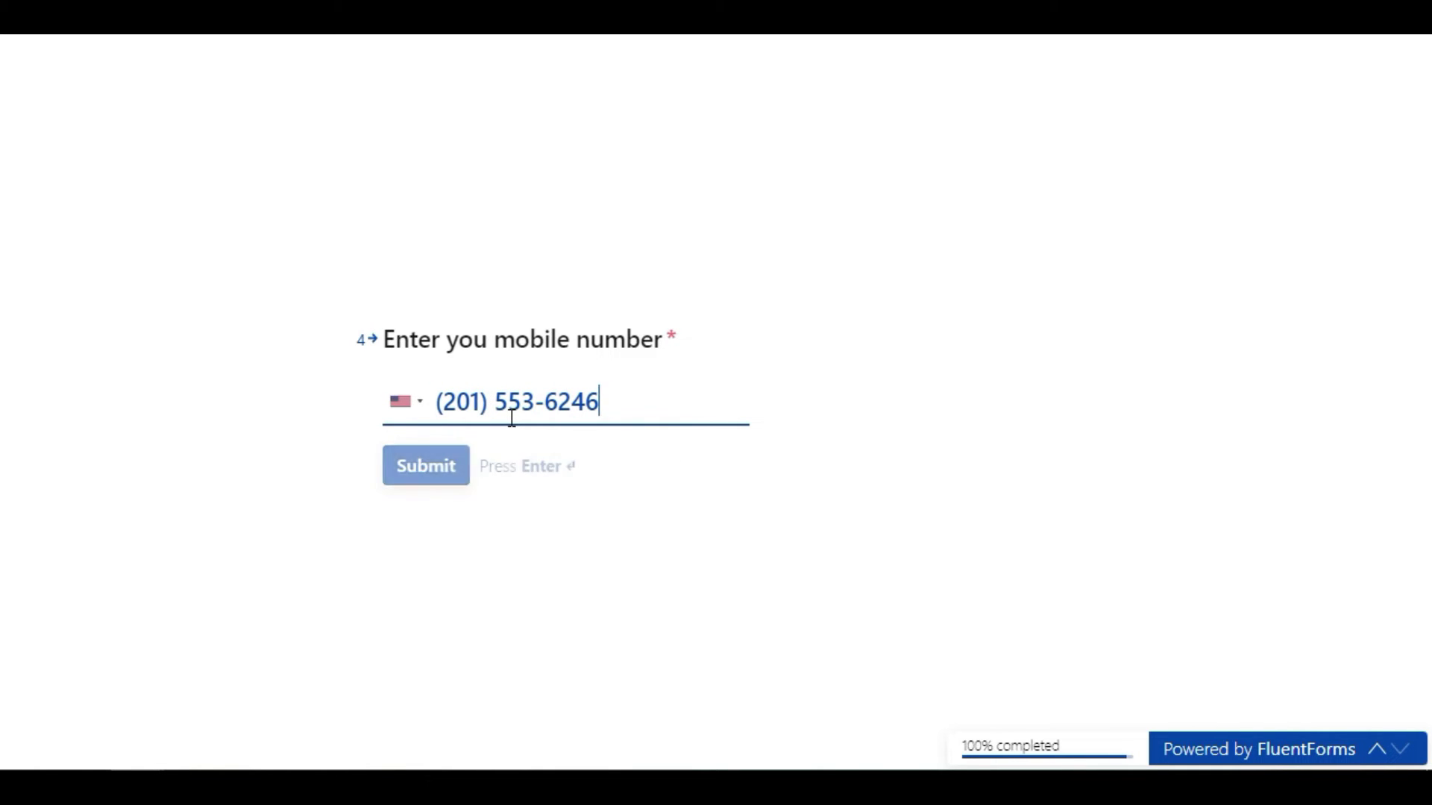
{"action": "left_click", "coordinate": [445, 465]}
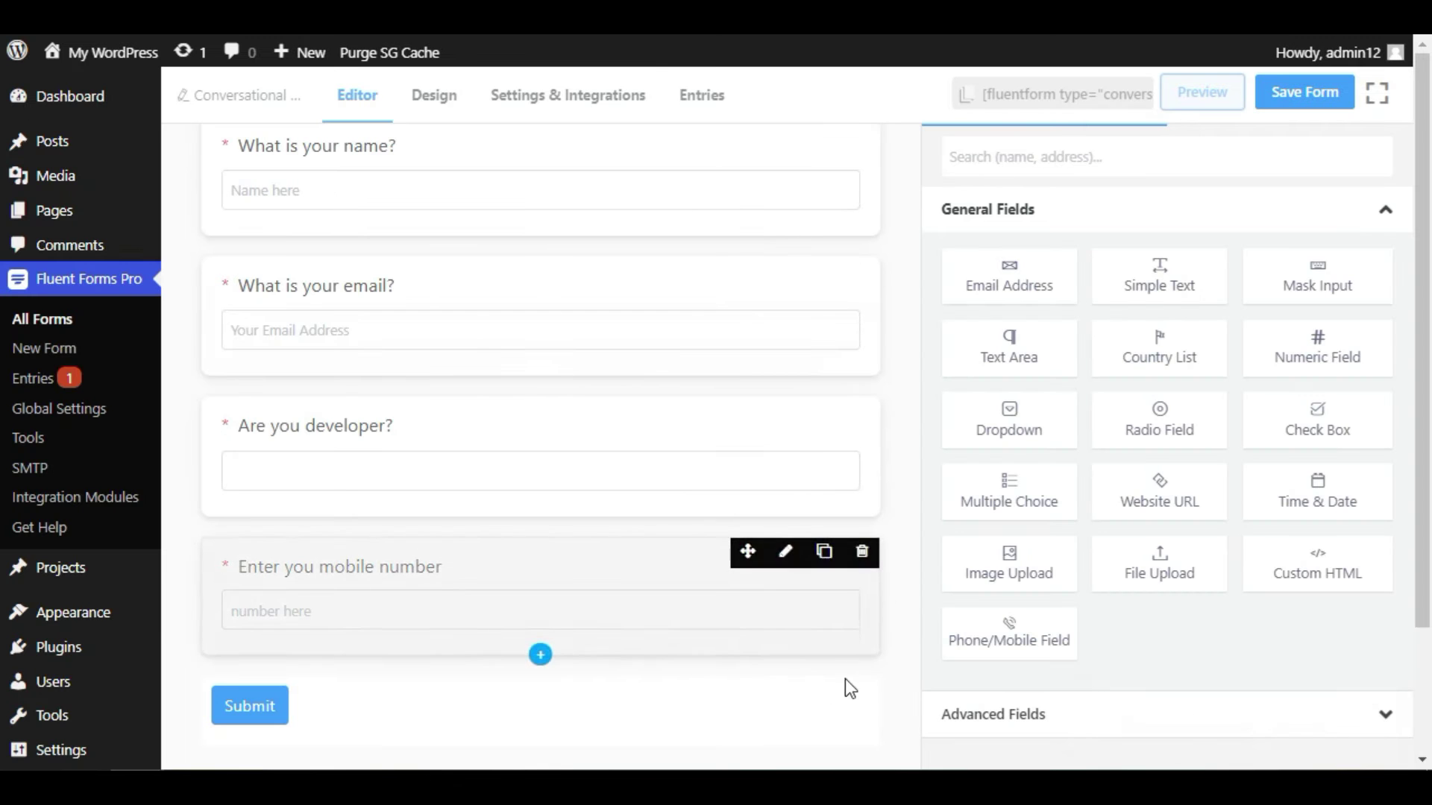
- In Design settings, try Helvetica and Arial, then settle on system-ui as the form font
{"action": "scroll", "coordinate": [626, 630], "scroll_direction": "up", "scroll_amount": 1}
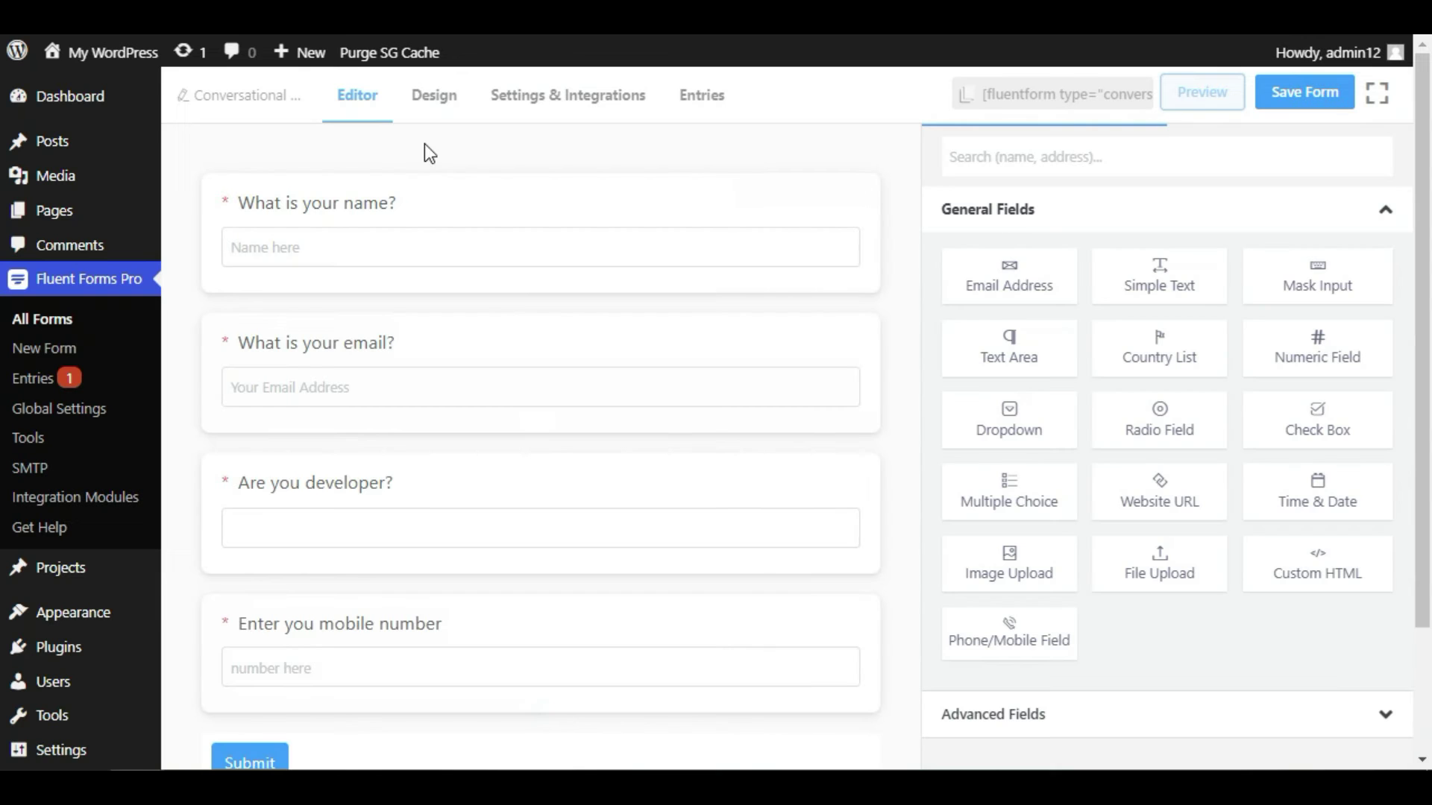
{"action": "left_click", "coordinate": [443, 110]}
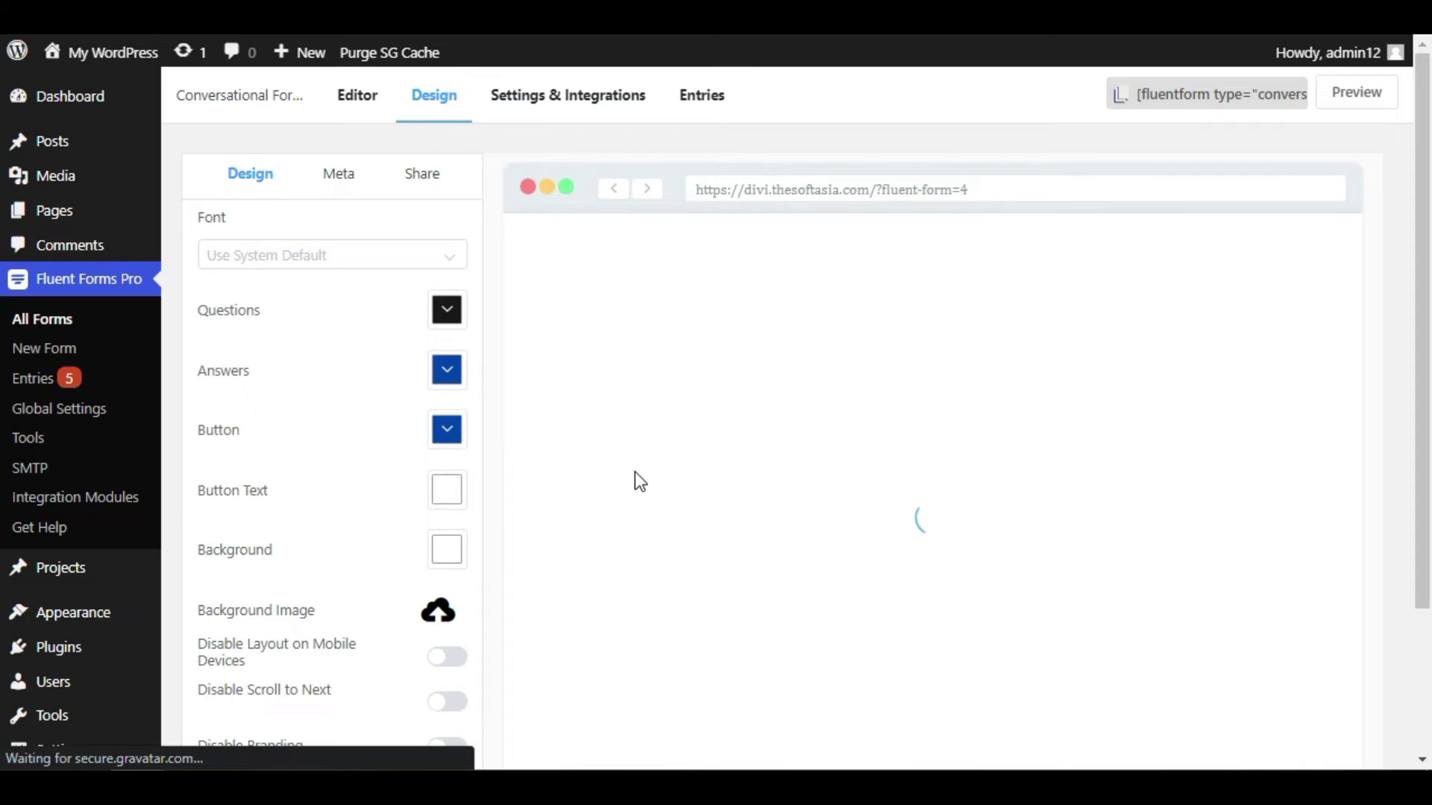
{"action": "scroll", "coordinate": [1029, 369], "scroll_direction": "down", "scroll_amount": 3}
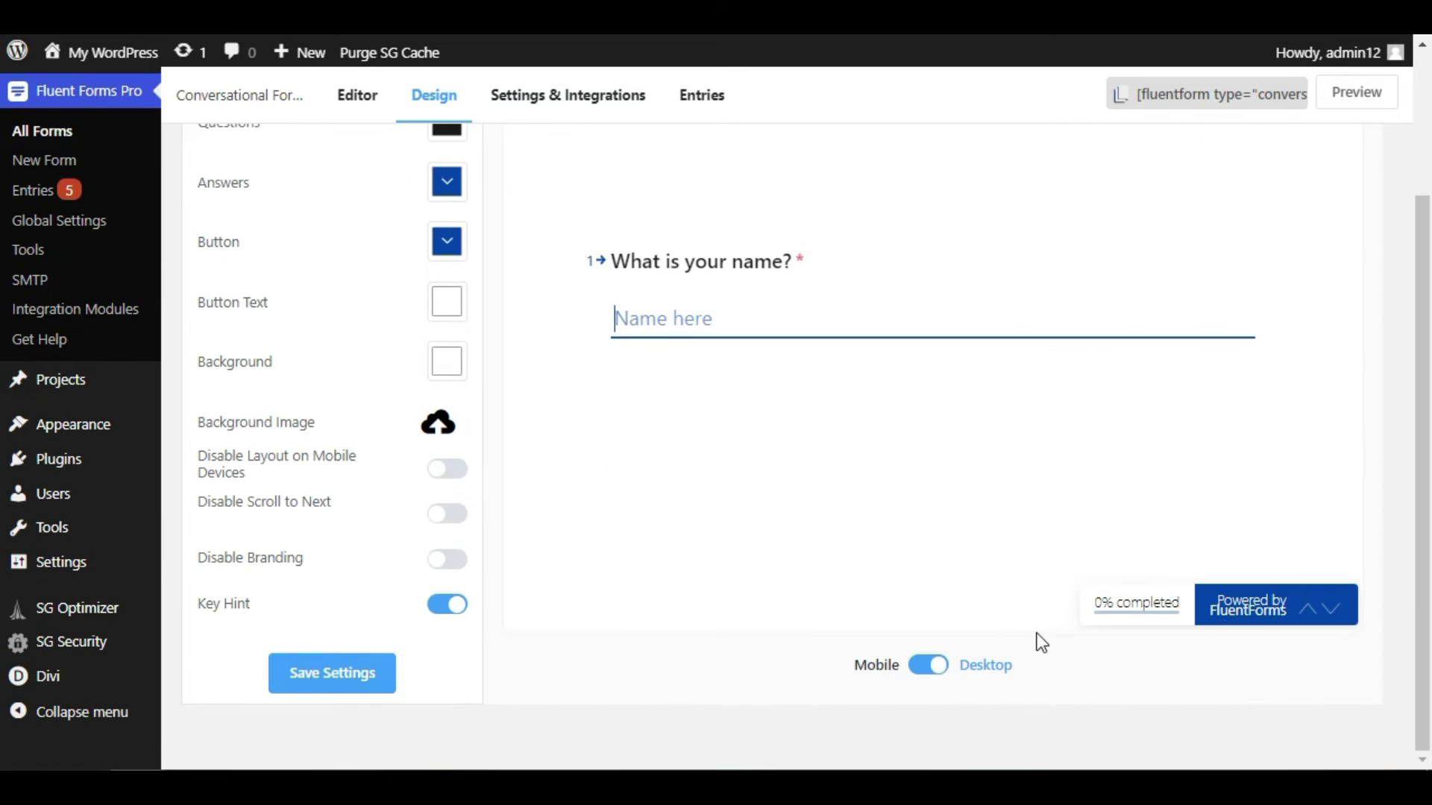
{"action": "scroll", "coordinate": [937, 489], "scroll_direction": "up", "scroll_amount": 3}
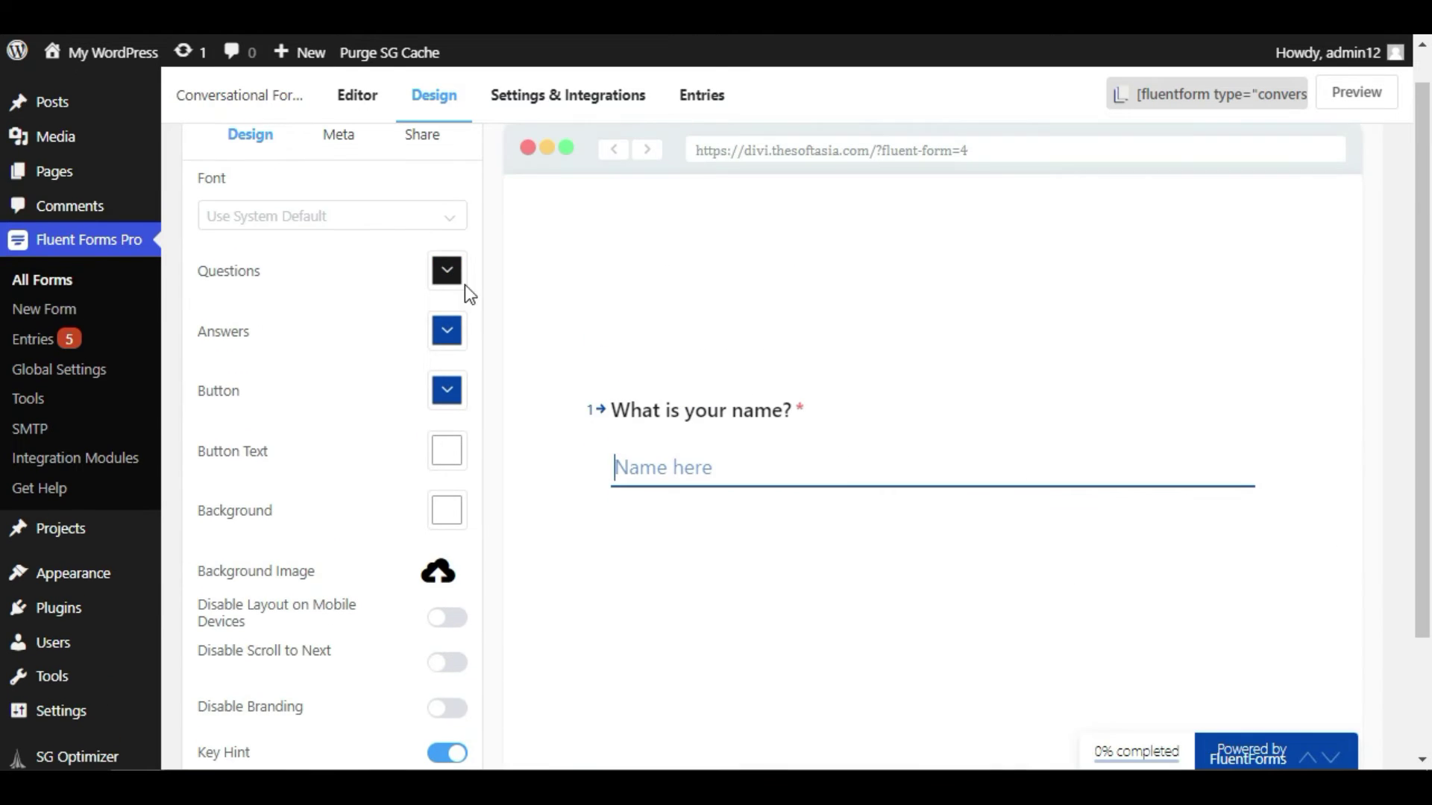
{"action": "double_click", "coordinate": [224, 185]}
{"action": "left_click", "coordinate": [234, 181]}
{"action": "left_click", "coordinate": [288, 215]}
{"action": "left_click", "coordinate": [316, 356]}
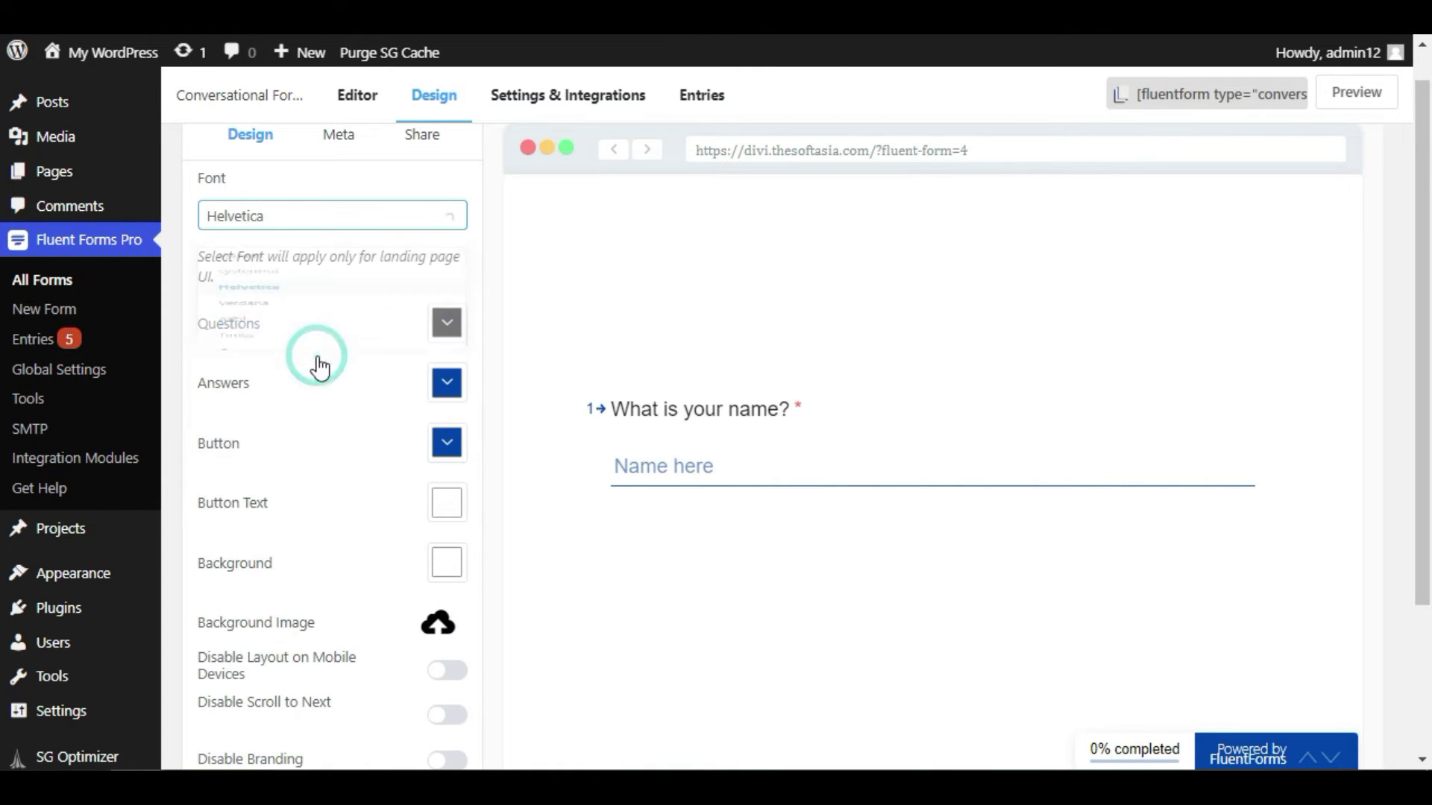
{"action": "left_click", "coordinate": [306, 227]}
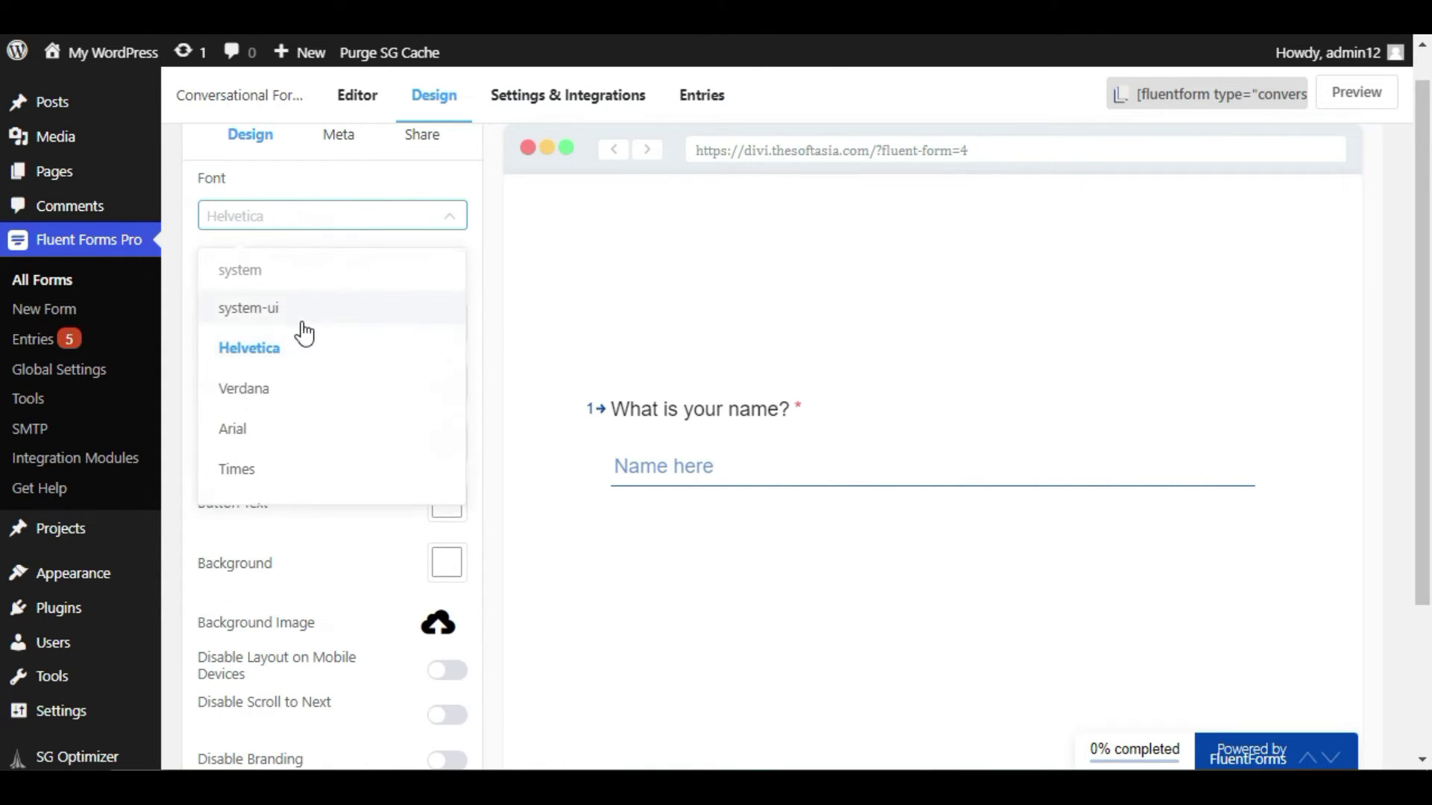
{"action": "left_click", "coordinate": [314, 440]}
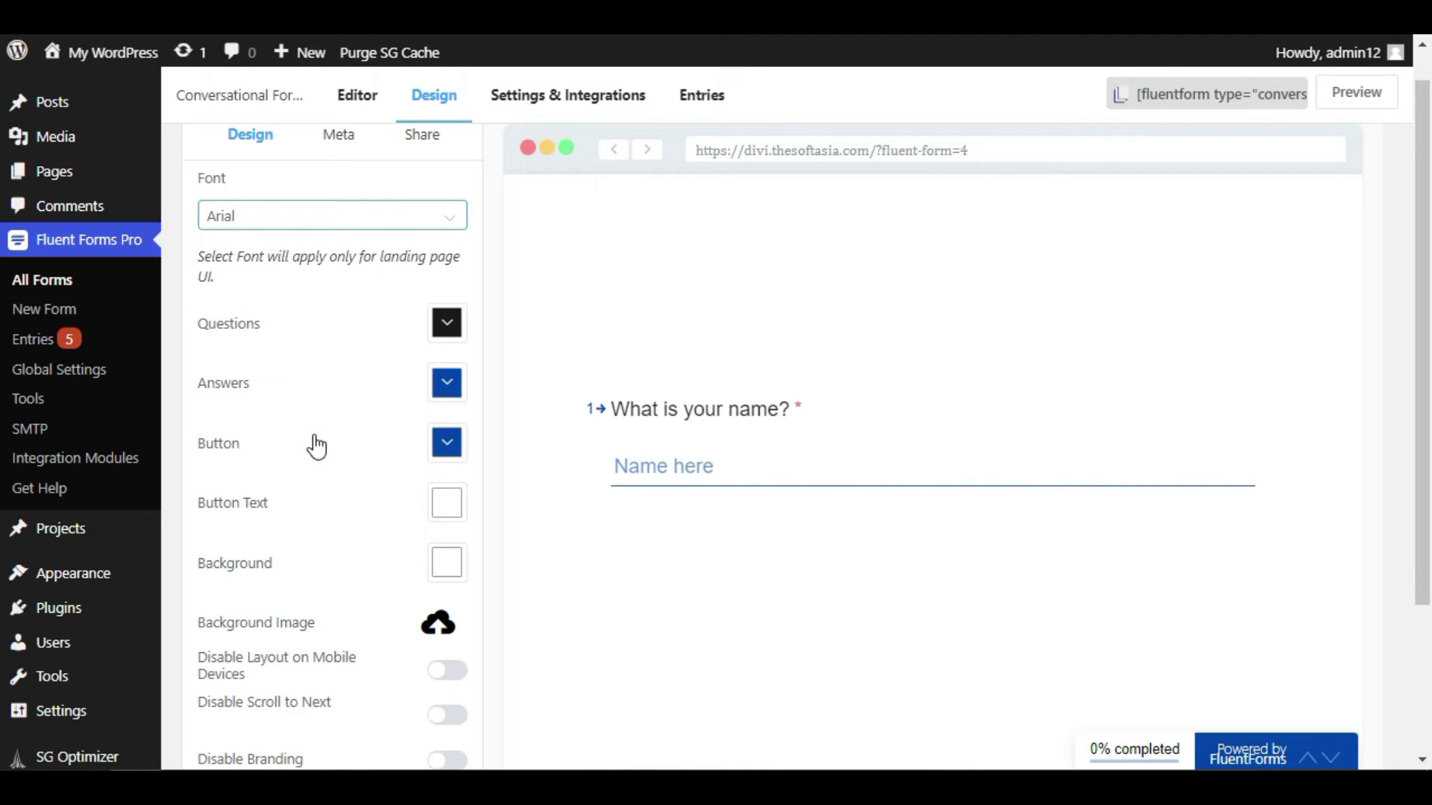
{"action": "left_click", "coordinate": [377, 215]}
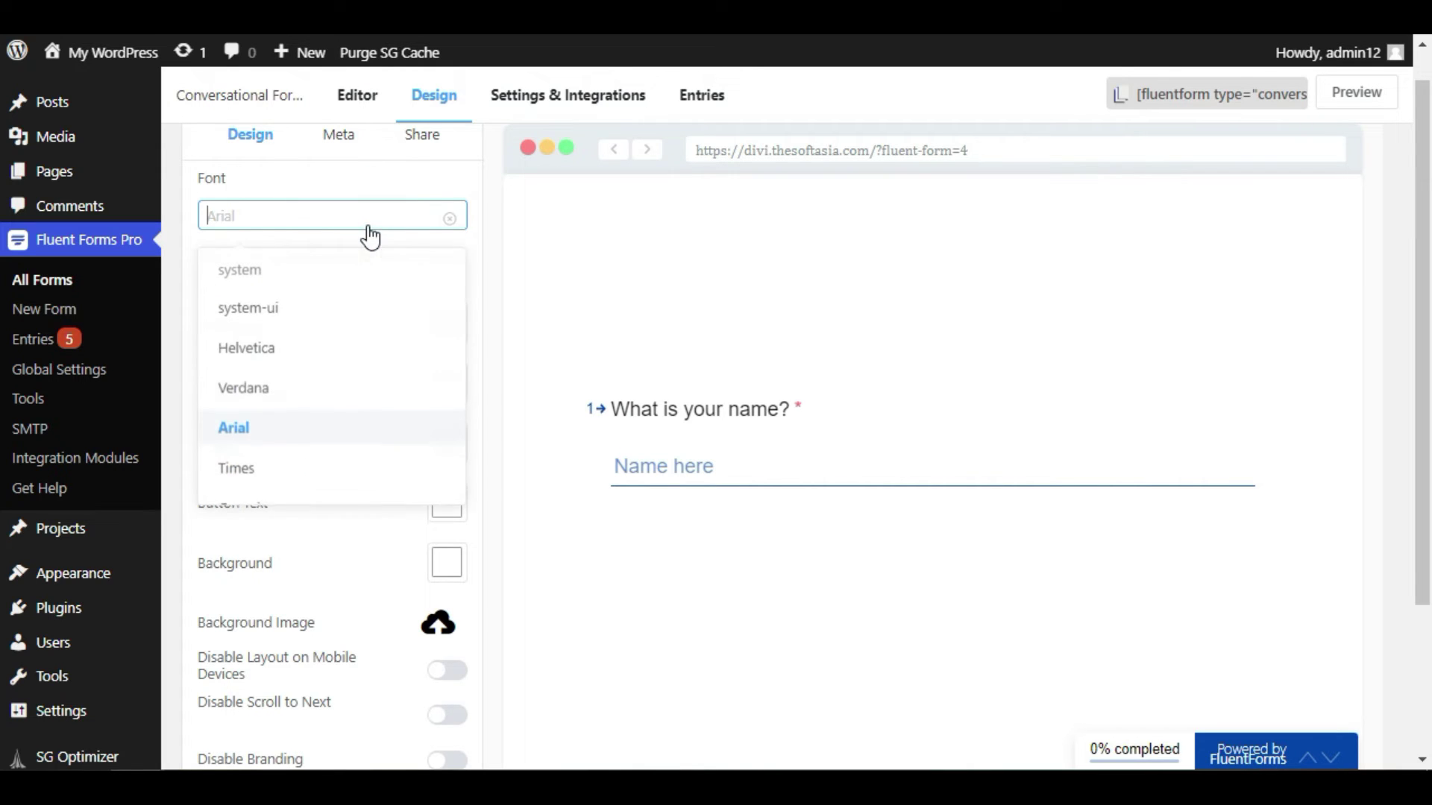
{"action": "left_click", "coordinate": [322, 322]}
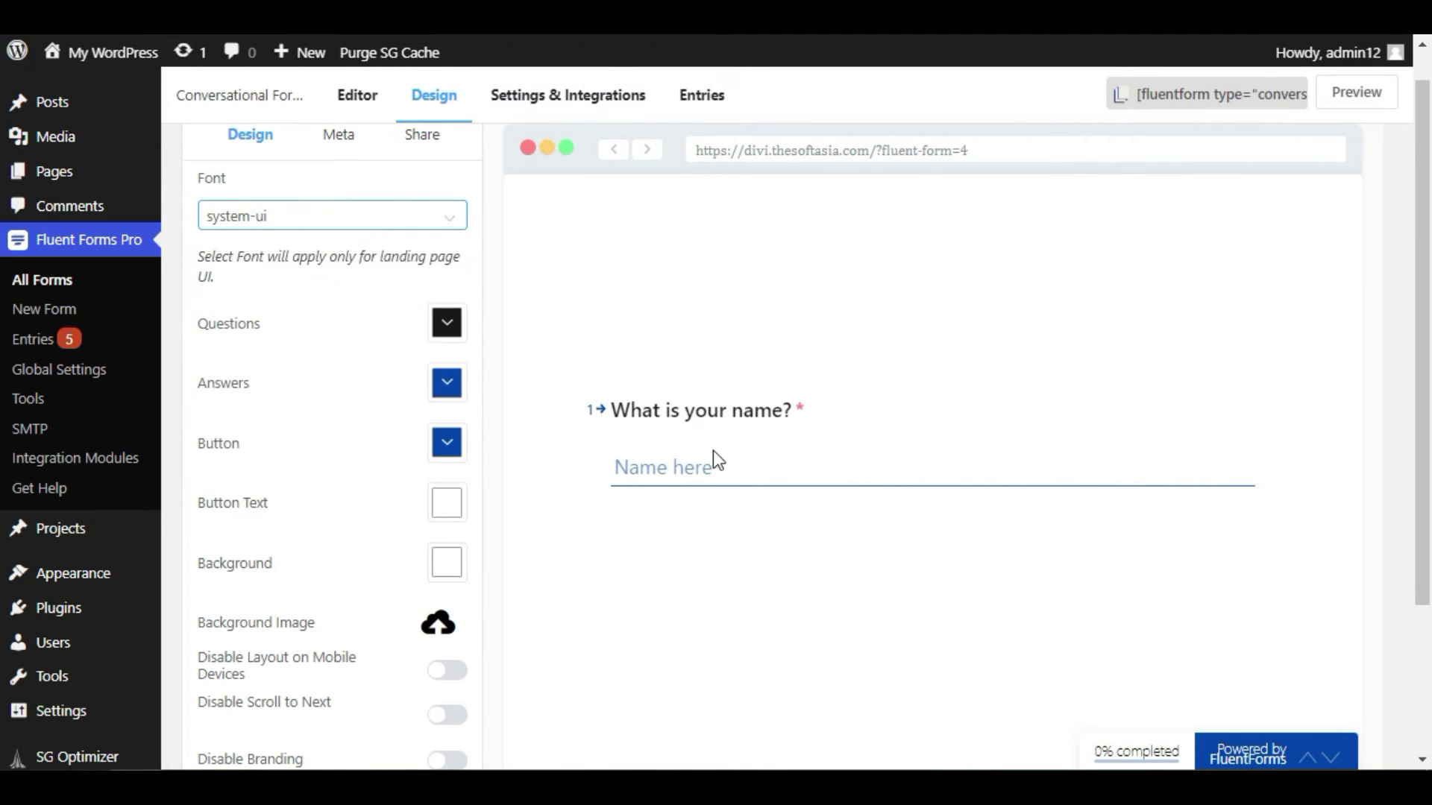
{"action": "left_click", "coordinate": [448, 323]}
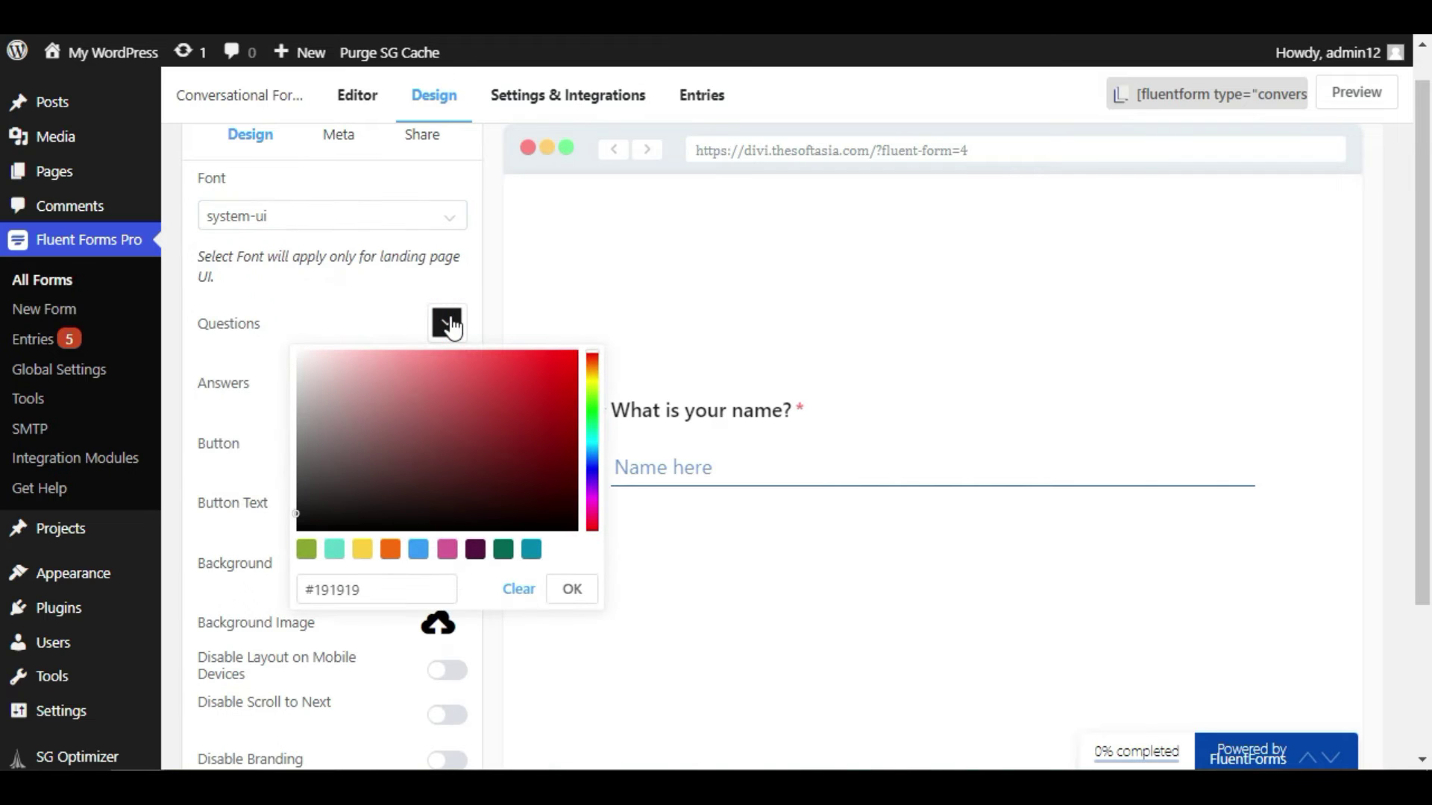
- Set the question text colour to pink
{"action": "left_click", "coordinate": [419, 552]}
{"action": "left_click", "coordinate": [448, 552]}
{"action": "left_click", "coordinate": [476, 552]}
{"action": "left_click", "coordinate": [448, 550]}
{"action": "left_click", "coordinate": [571, 589]}
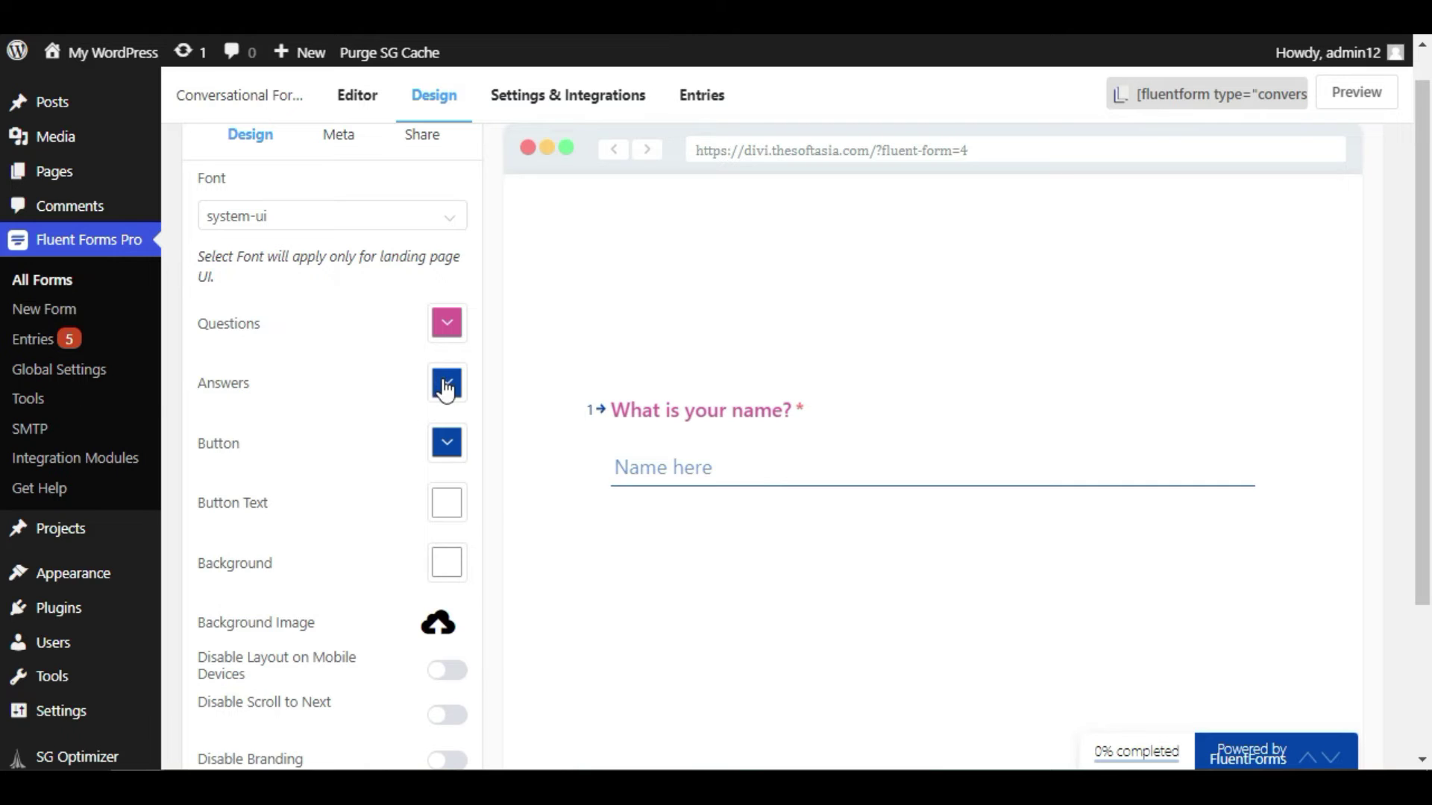
- Set the answer text colour to dark purple #521442 and check it in the preview
{"action": "left_click", "coordinate": [446, 385]}
{"action": "left_click", "coordinate": [474, 612]}
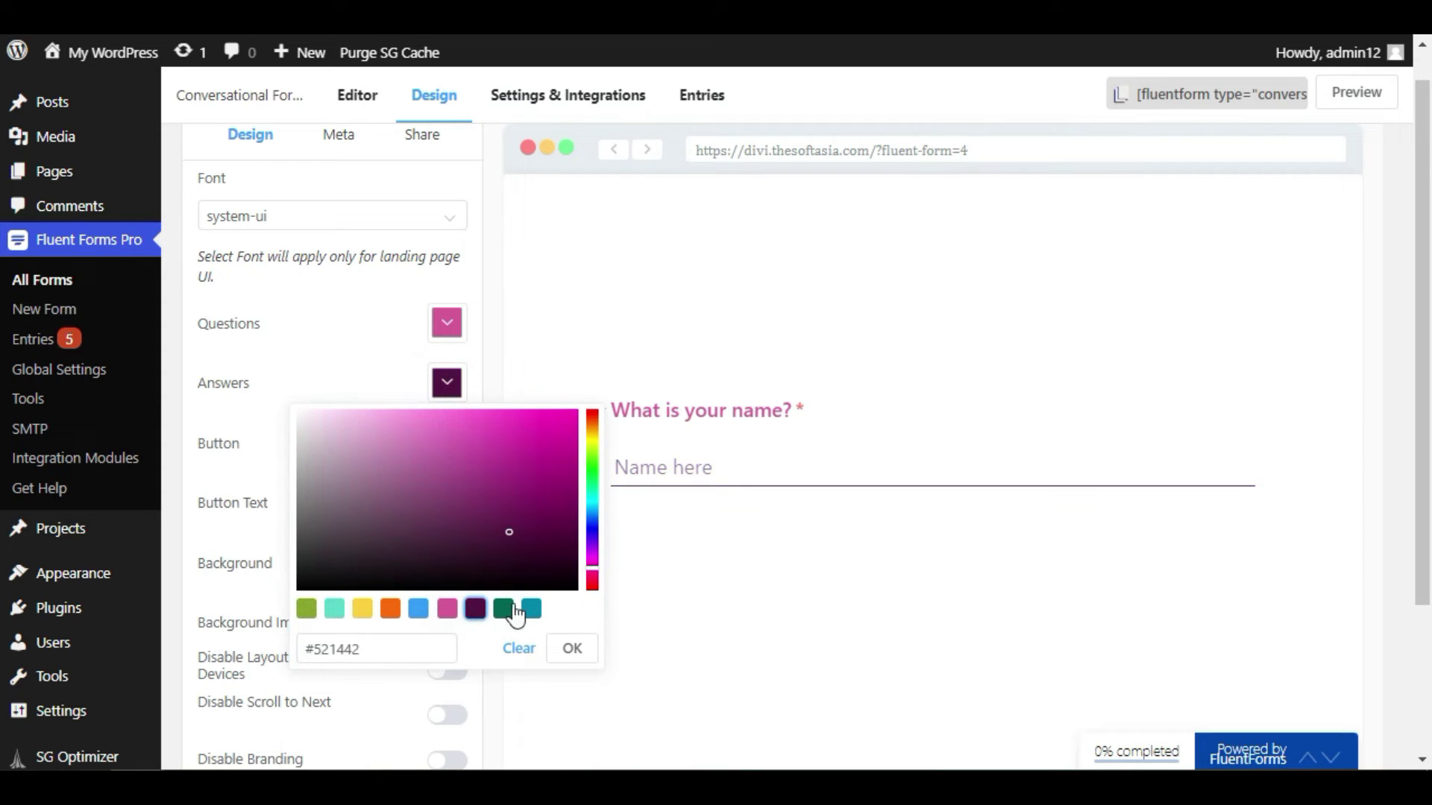
{"action": "left_click", "coordinate": [584, 650]}
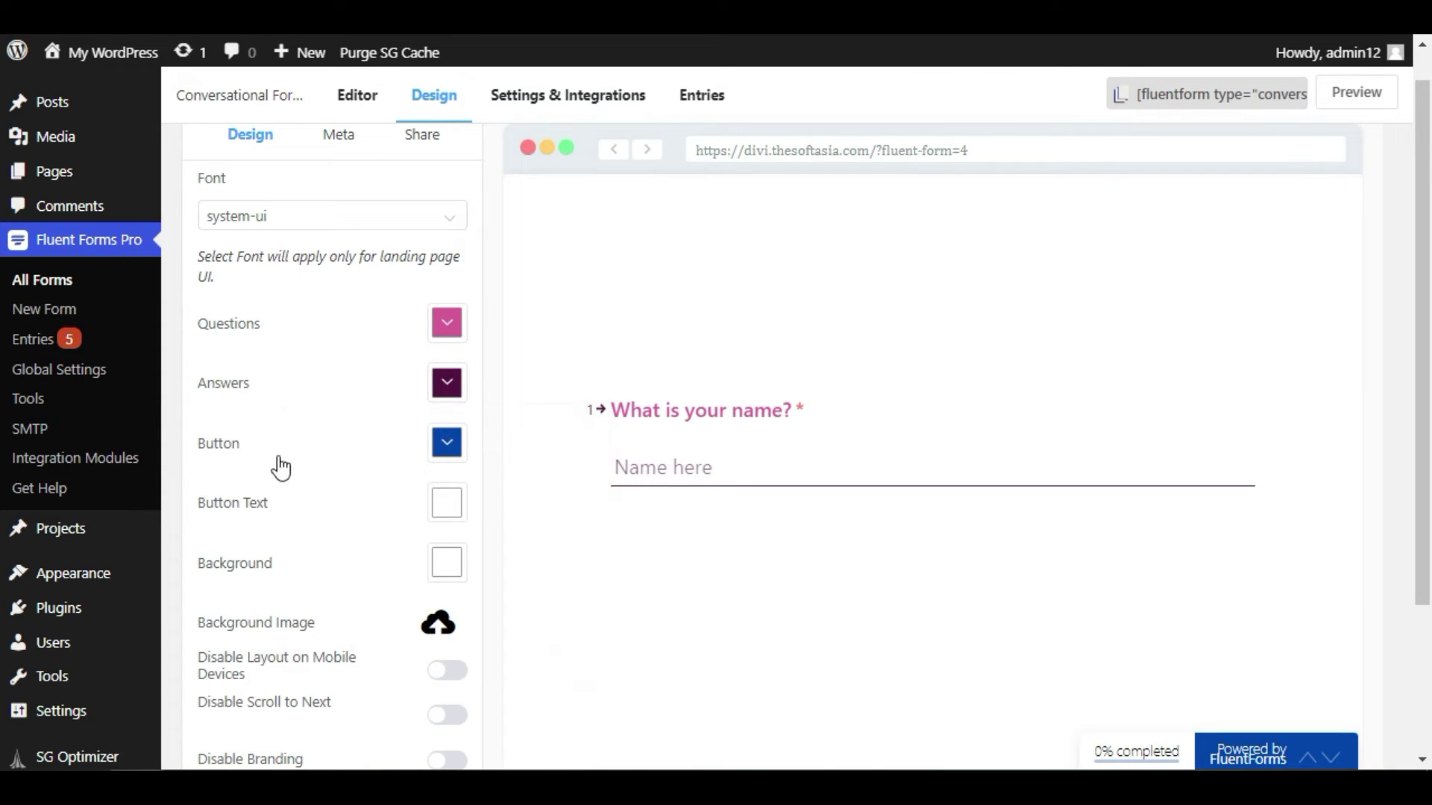
{"action": "left_click", "coordinate": [733, 466]}
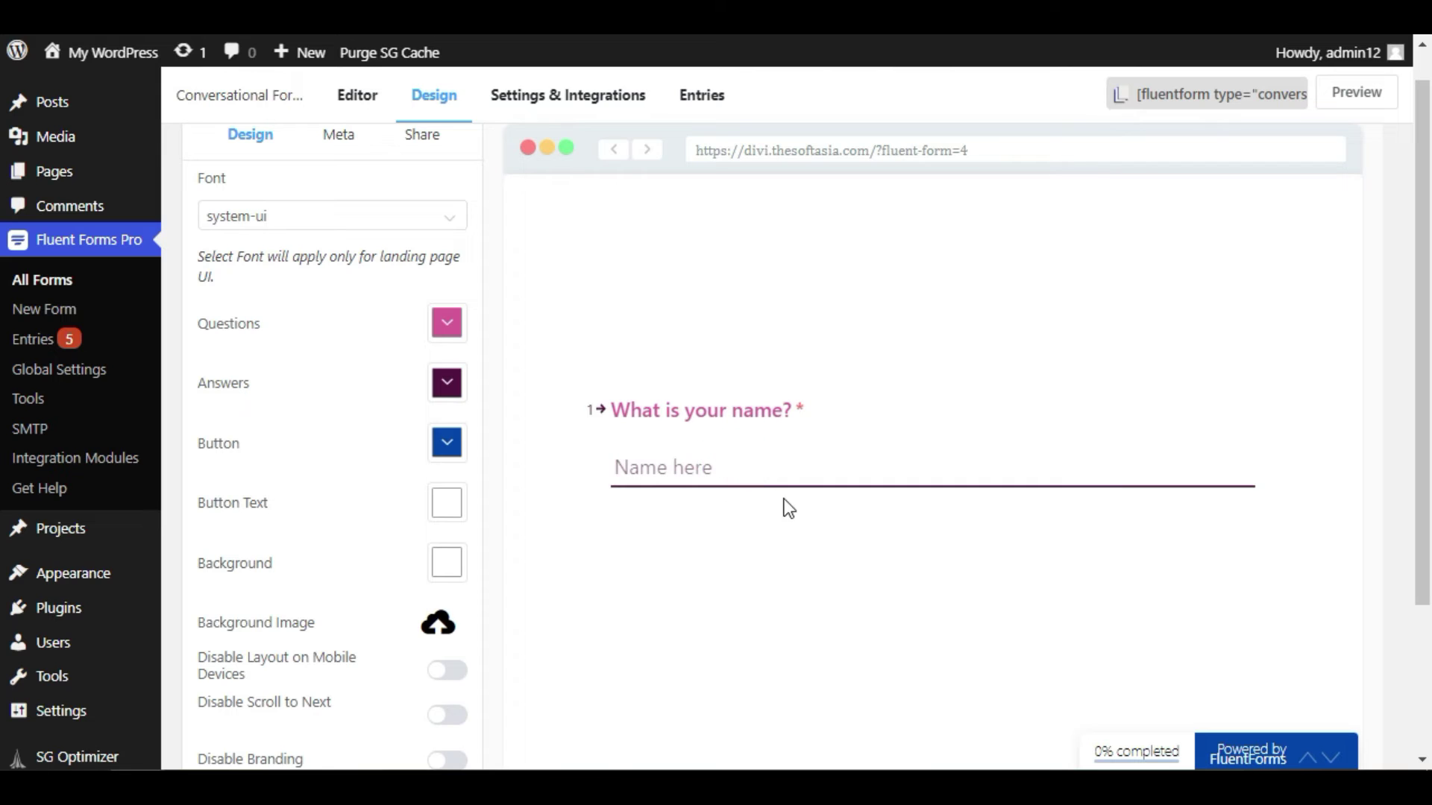
{"action": "type", "text": "J"}
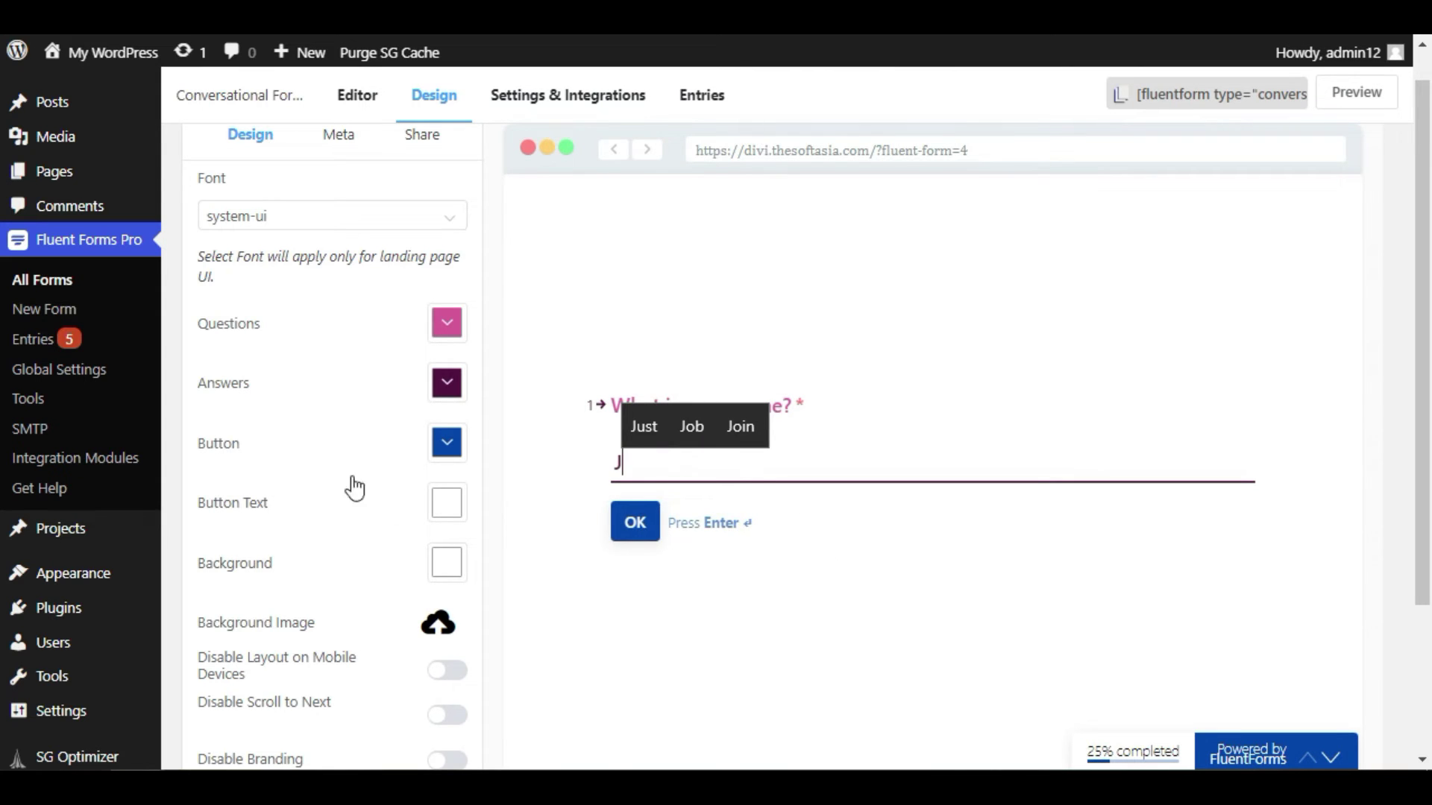
- Make the button teal with yellow button text
{"action": "left_click", "coordinate": [450, 455]}
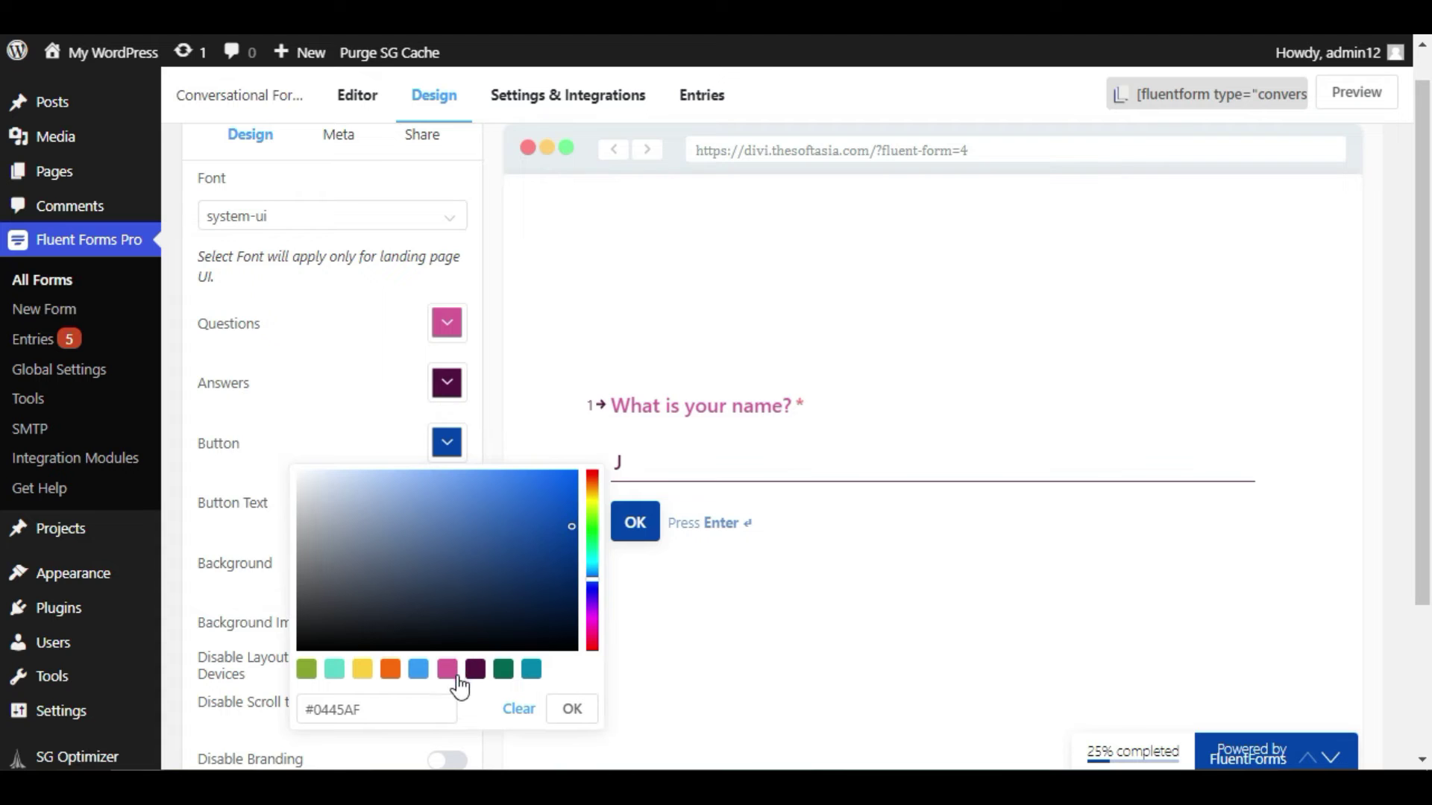
{"action": "left_click", "coordinate": [531, 670]}
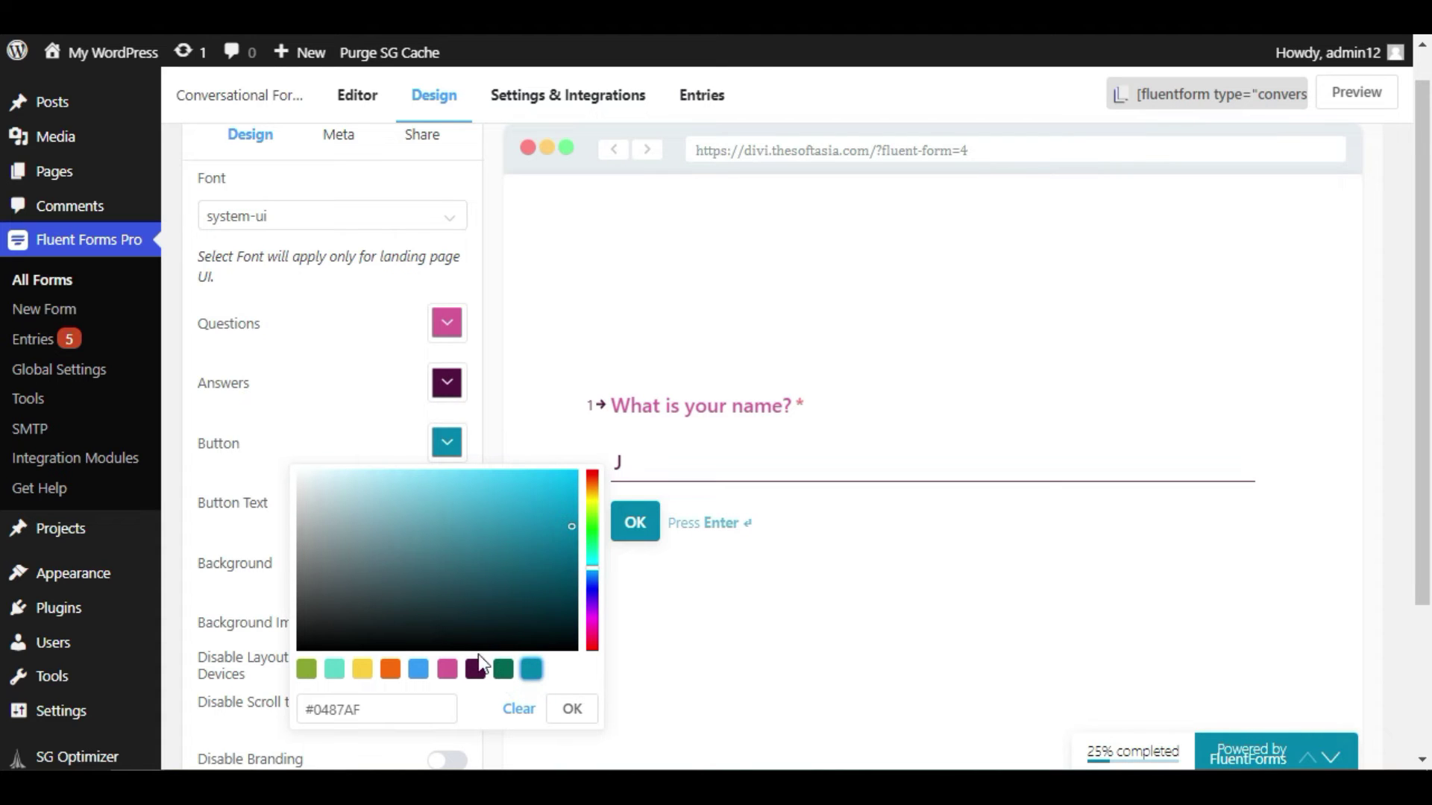
{"action": "left_click", "coordinate": [373, 418]}
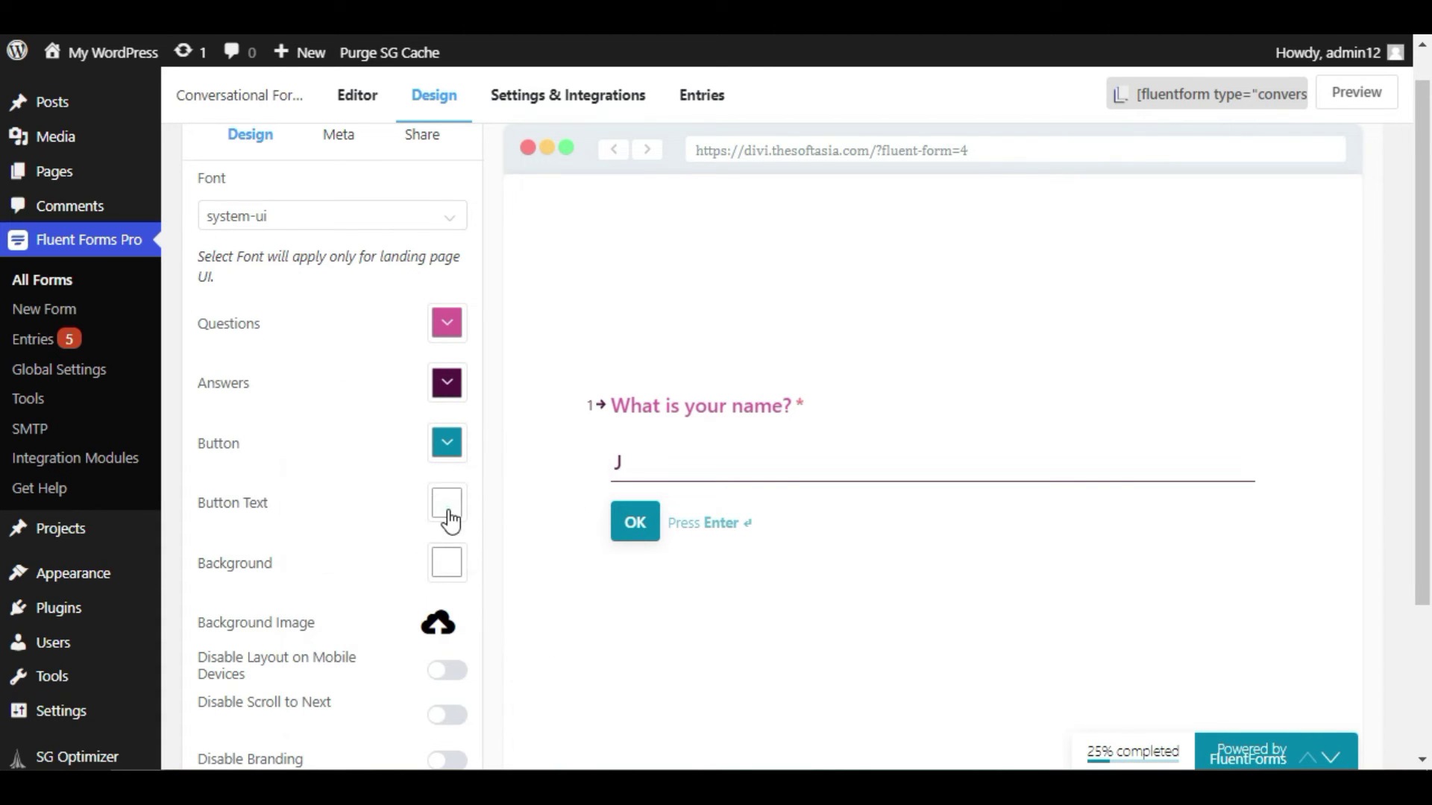
{"action": "left_click", "coordinate": [447, 504]}
{"action": "left_click", "coordinate": [446, 422]}
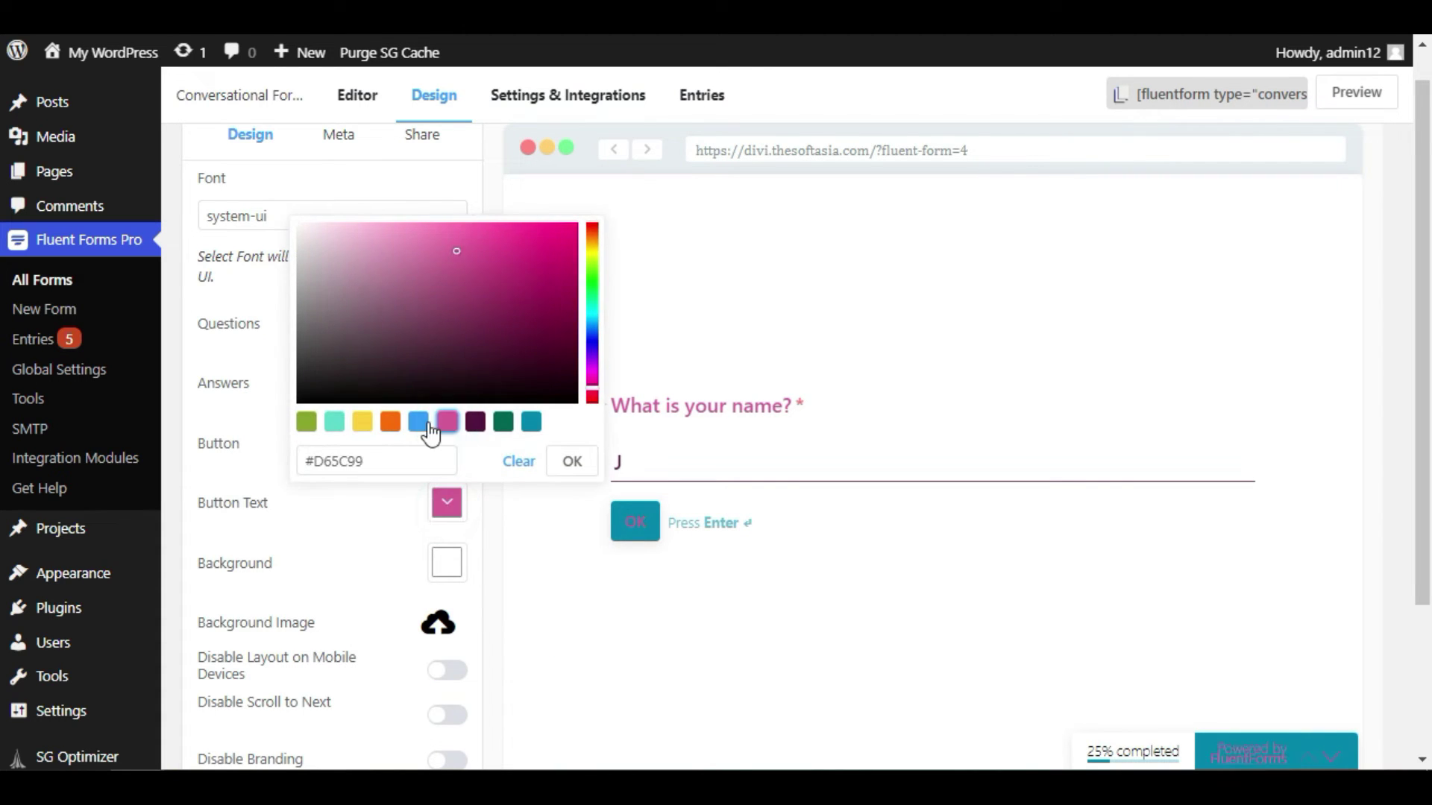
{"action": "left_click", "coordinate": [363, 422]}
{"action": "left_click", "coordinate": [572, 461]}
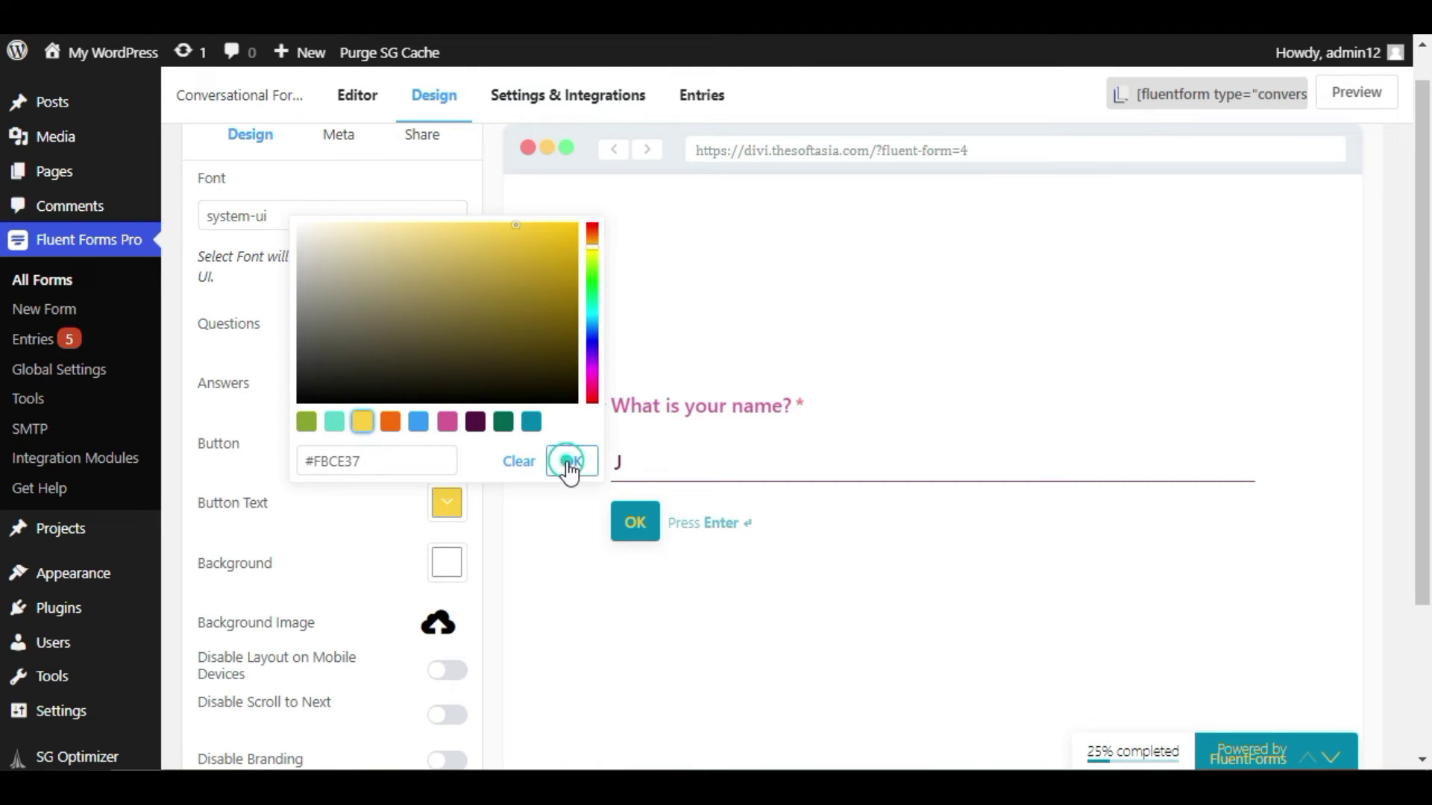
- Give the form a pale pink background with the woman's office portrait as background image
{"action": "left_click", "coordinate": [447, 565]}
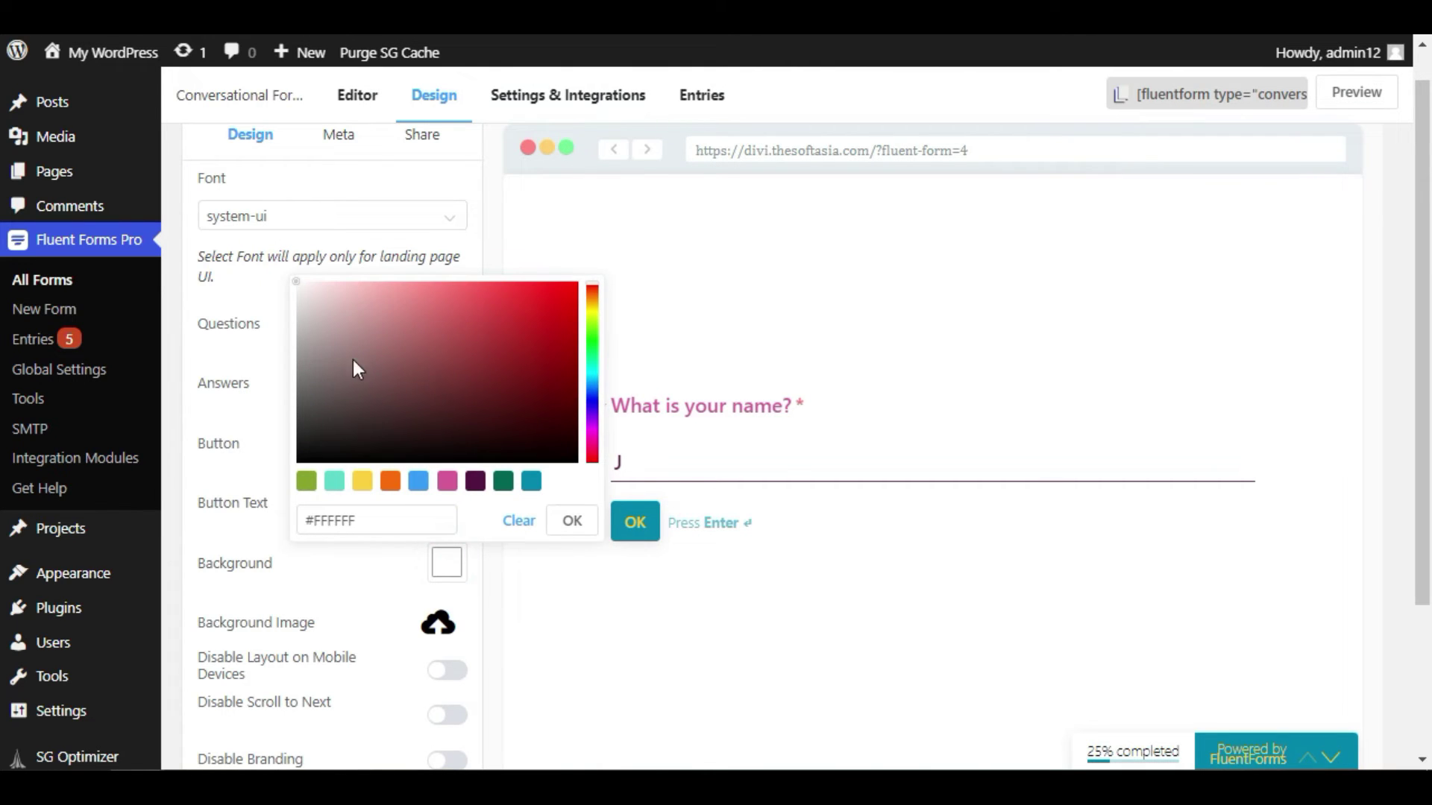
{"action": "left_click_drag", "start_coordinate": [360, 320], "coordinate": [316, 302]}
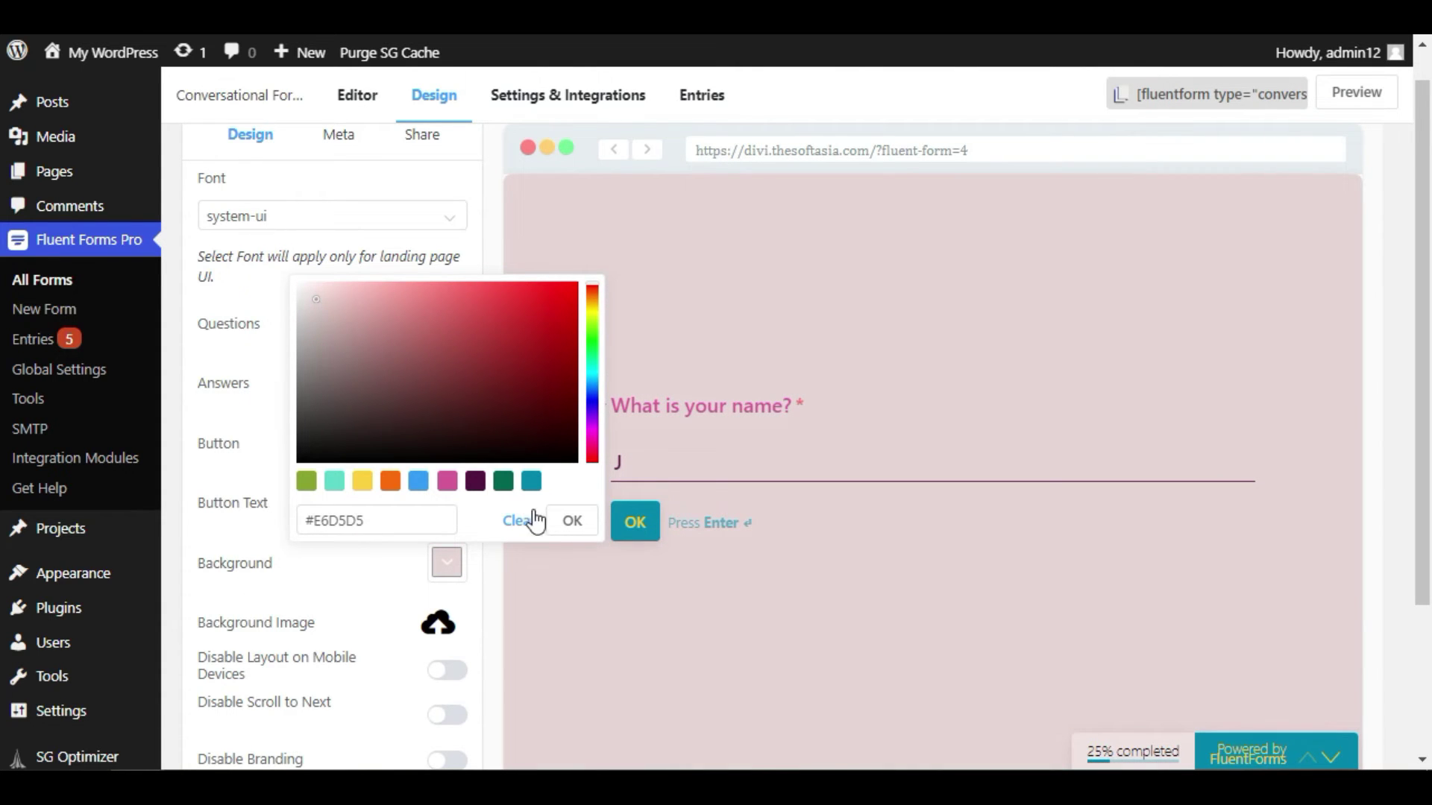
{"action": "left_click", "coordinate": [571, 522]}
{"action": "scroll", "coordinate": [368, 506], "scroll_direction": "down", "scroll_amount": 3}
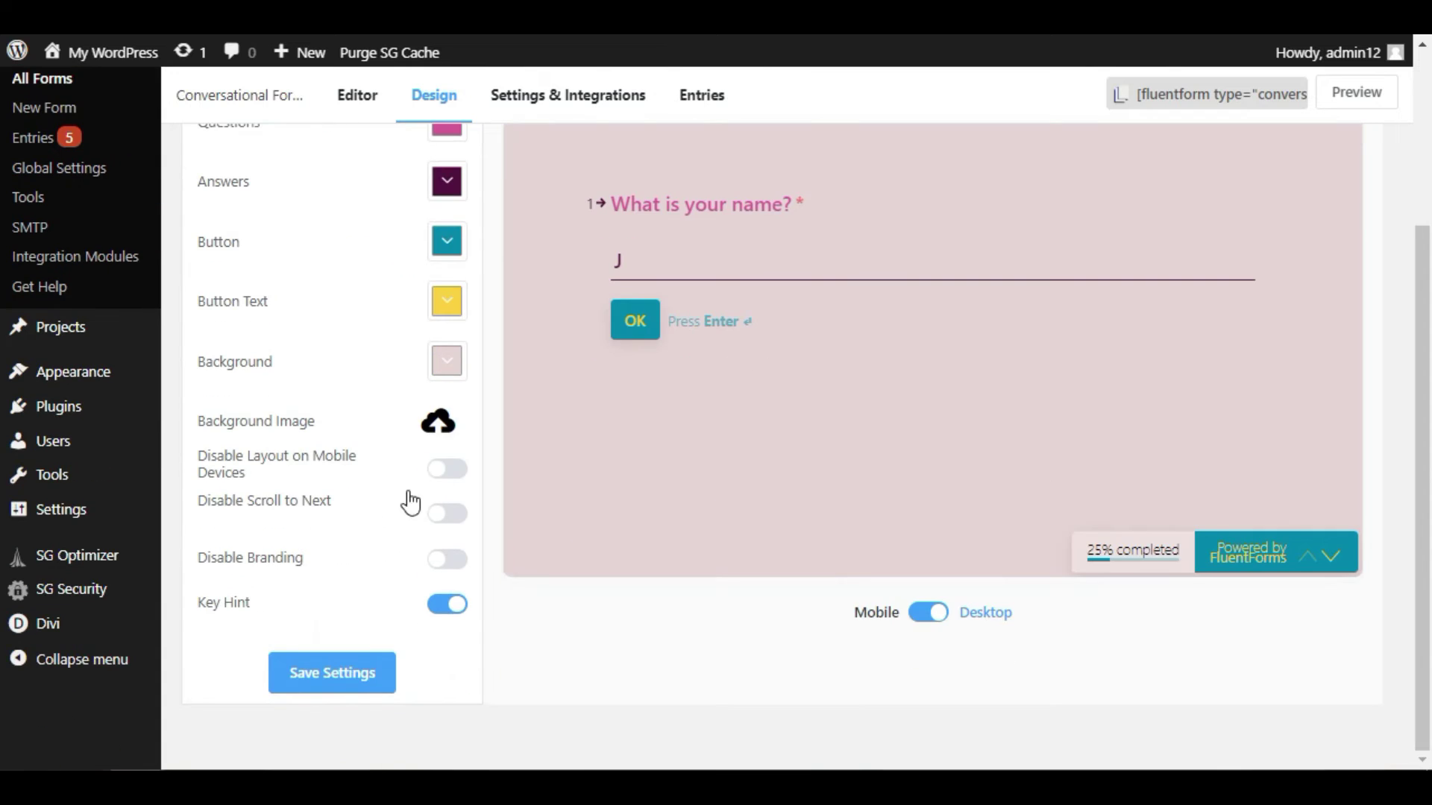
{"action": "left_click", "coordinate": [439, 425]}
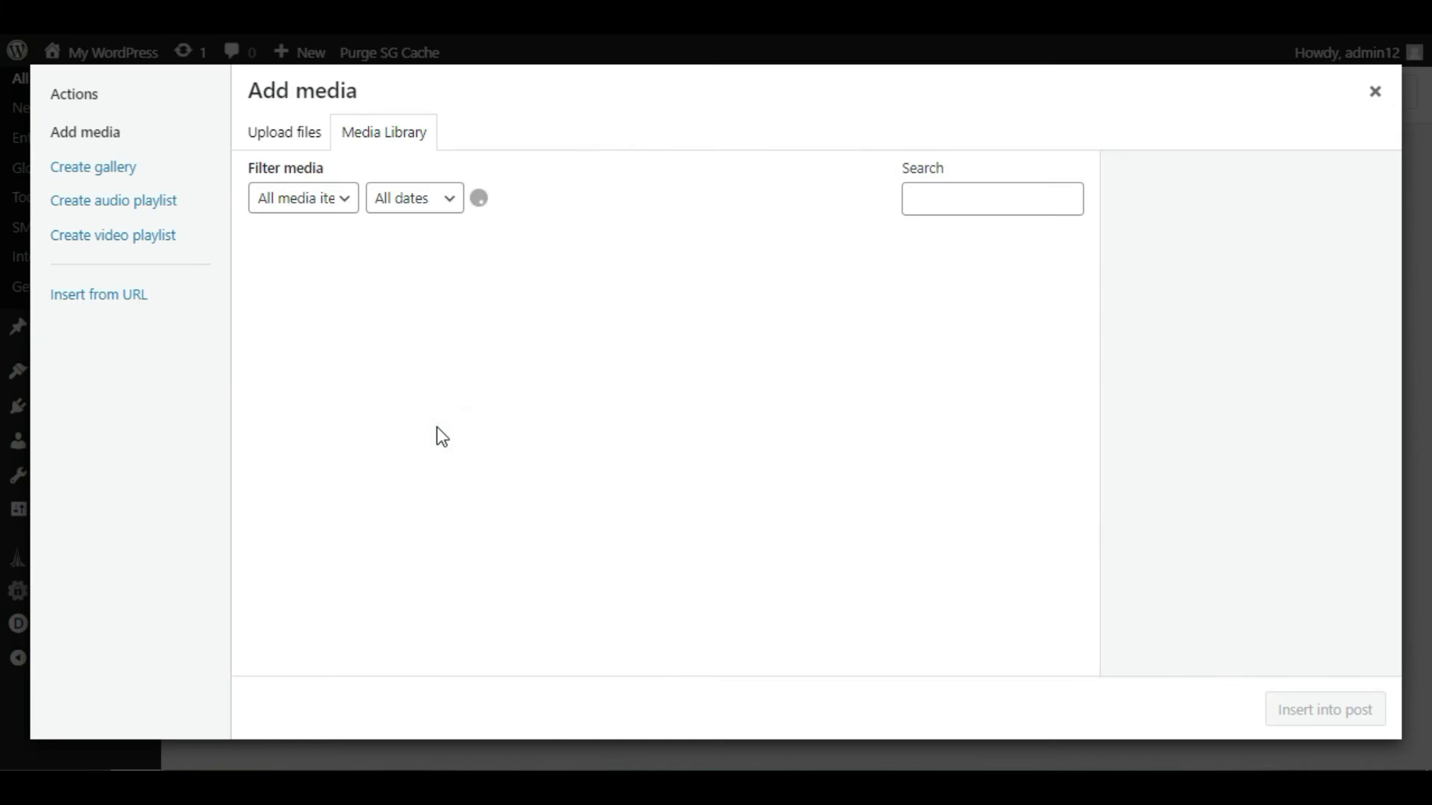
{"action": "left_click", "coordinate": [677, 322]}
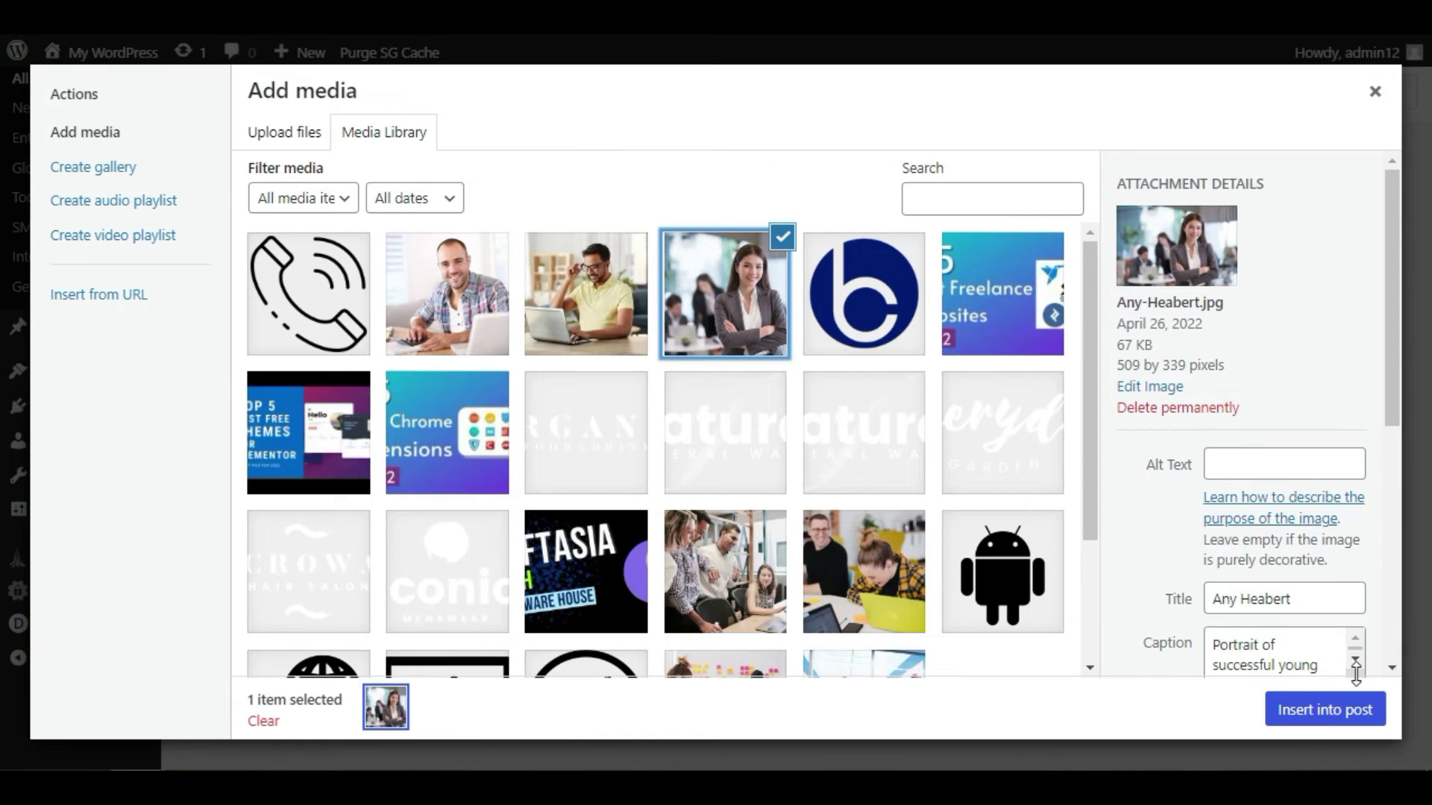
{"action": "left_click", "coordinate": [1326, 711]}
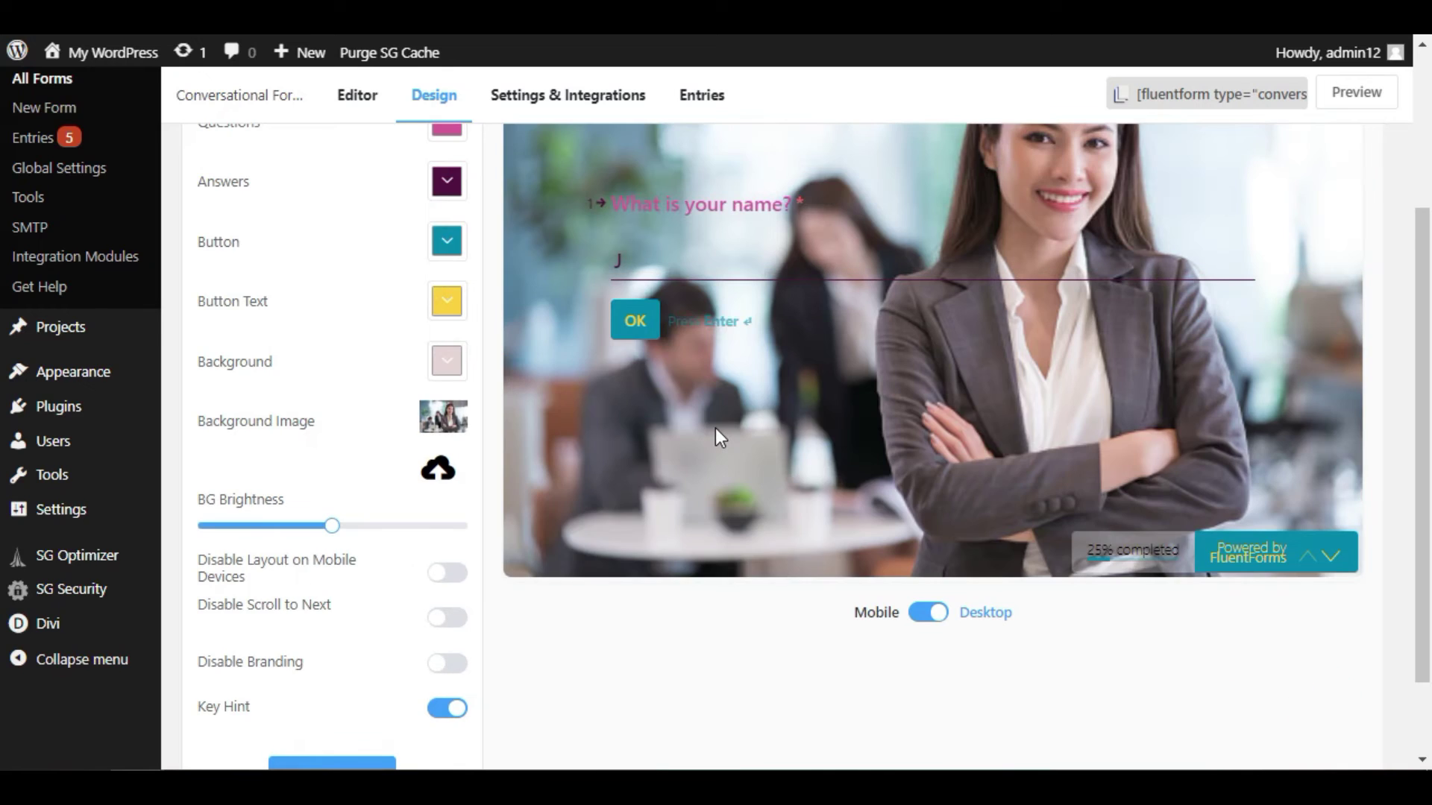
{"action": "scroll", "coordinate": [714, 431], "scroll_direction": "up", "scroll_amount": 2}
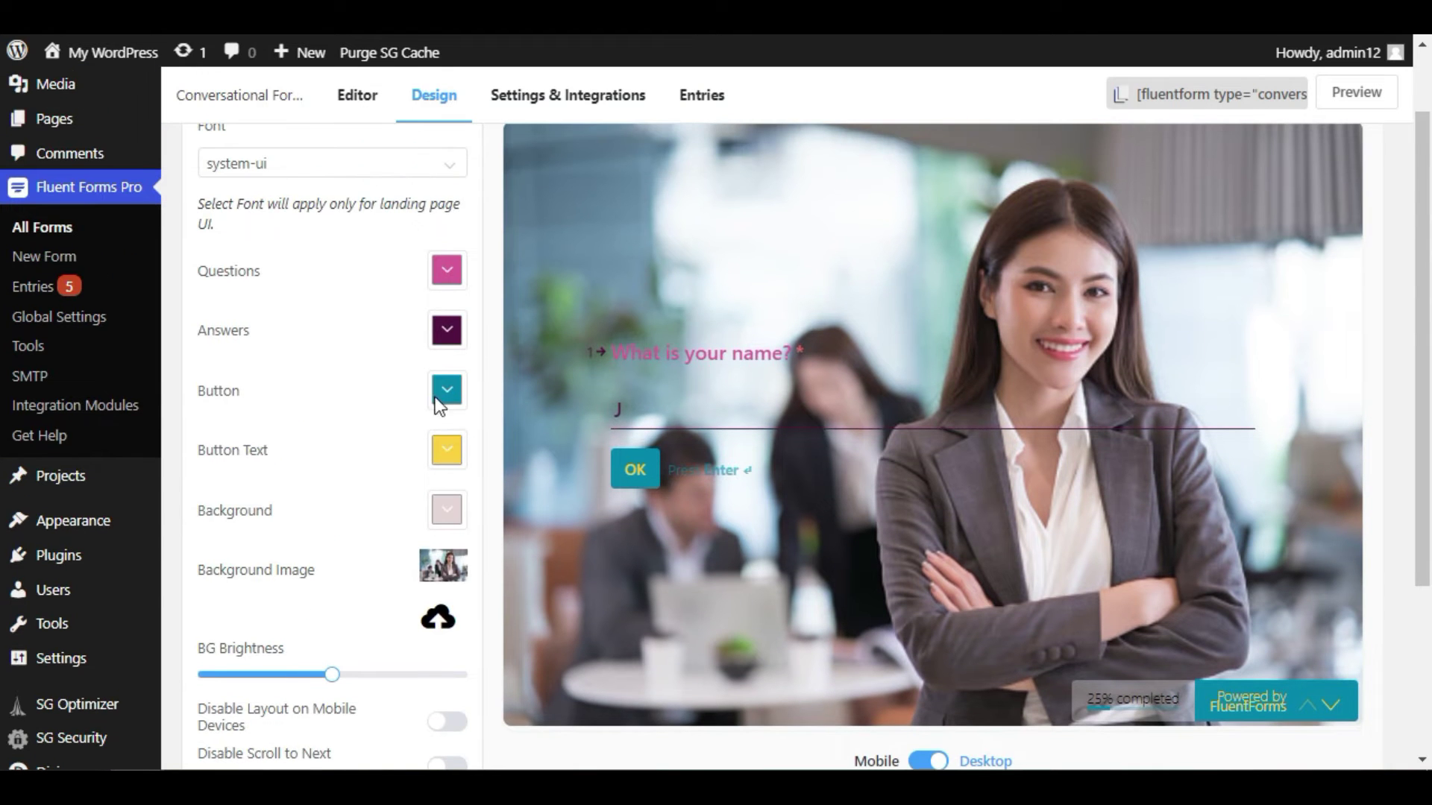
- Lower the background image brightness
{"action": "scroll", "coordinate": [281, 594], "scroll_direction": "down", "scroll_amount": 2}
{"action": "left_click_drag", "start_coordinate": [329, 526], "coordinate": [262, 534]}
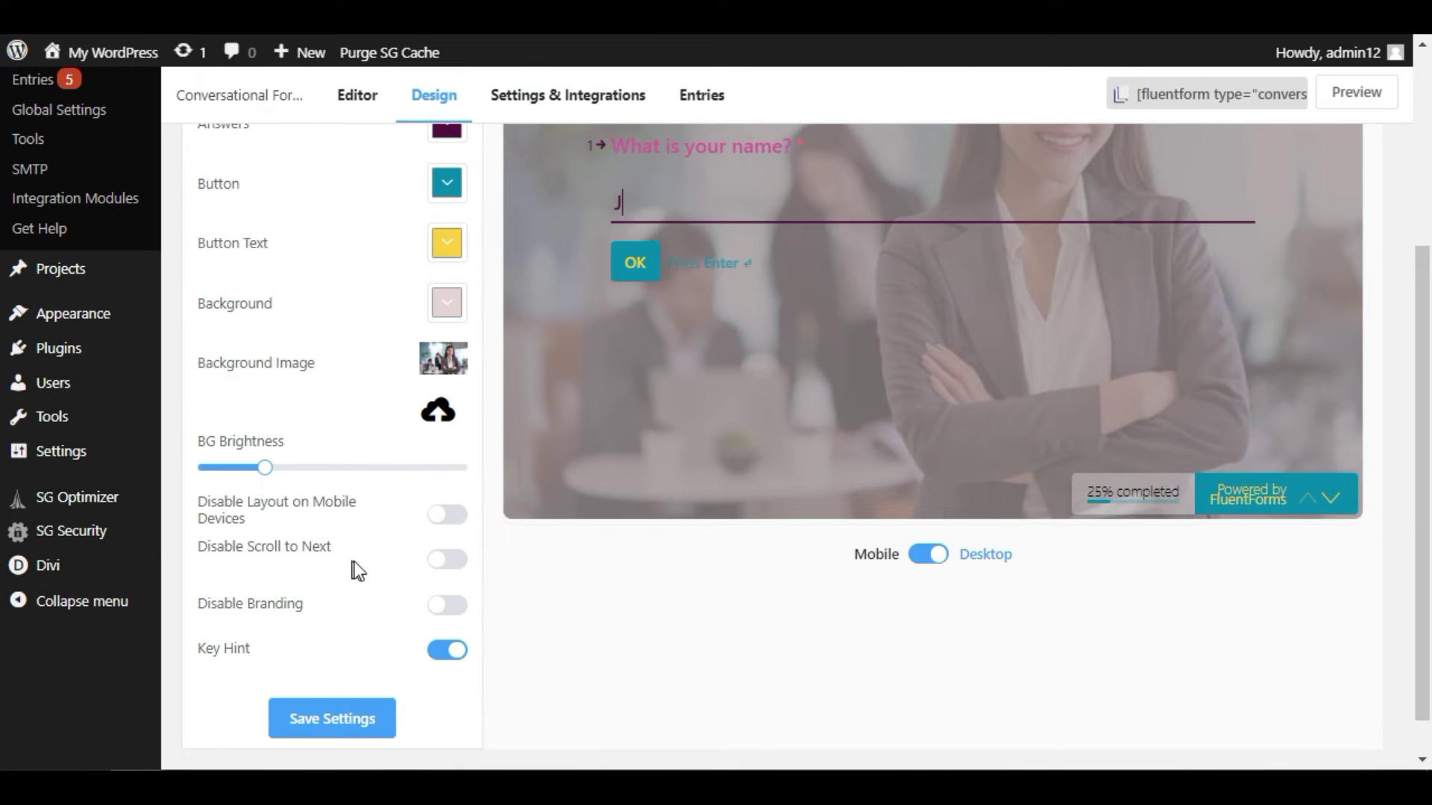
{"action": "scroll", "coordinate": [332, 597], "scroll_direction": "up", "scroll_amount": 2}
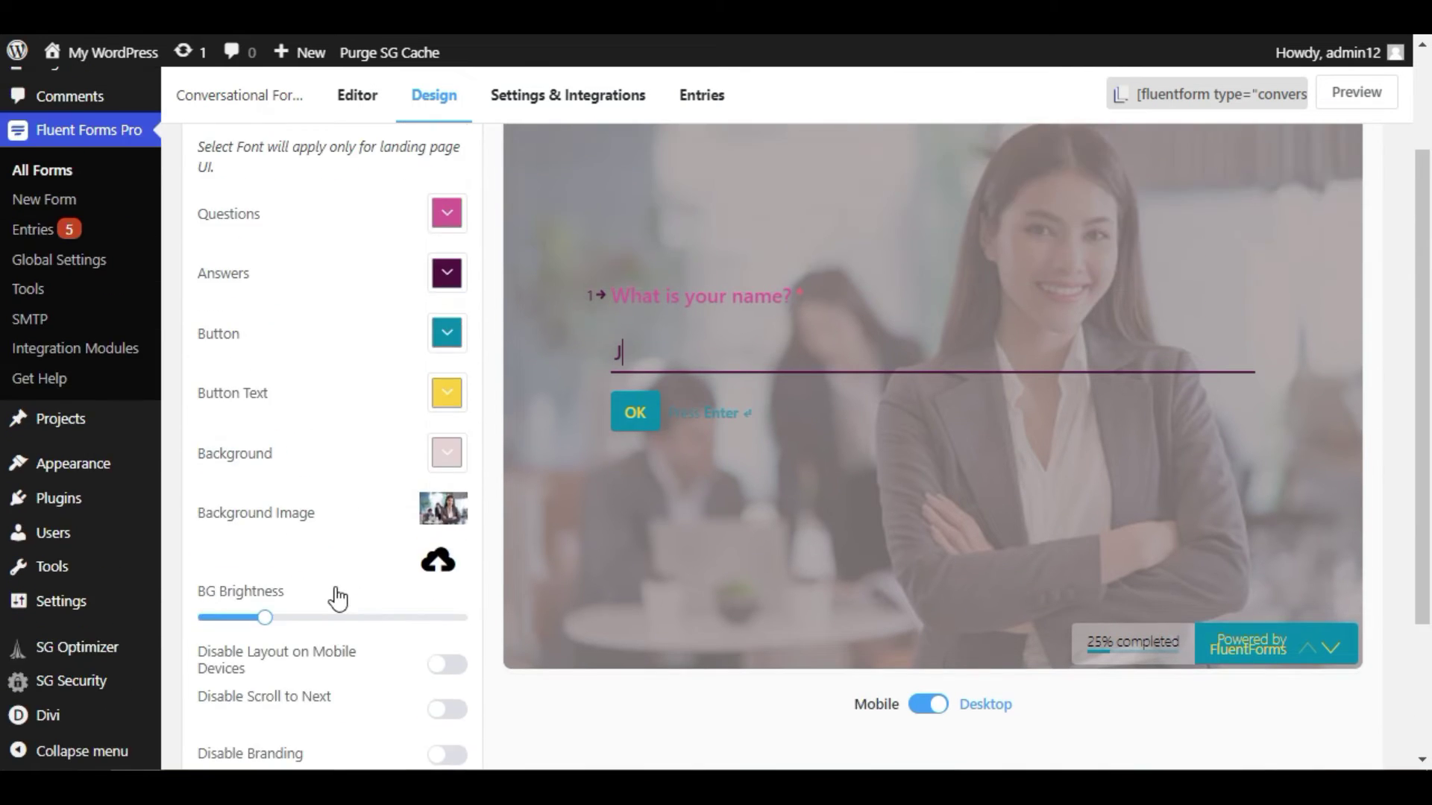
{"action": "scroll", "coordinate": [736, 319], "scroll_direction": "down", "scroll_amount": 2}
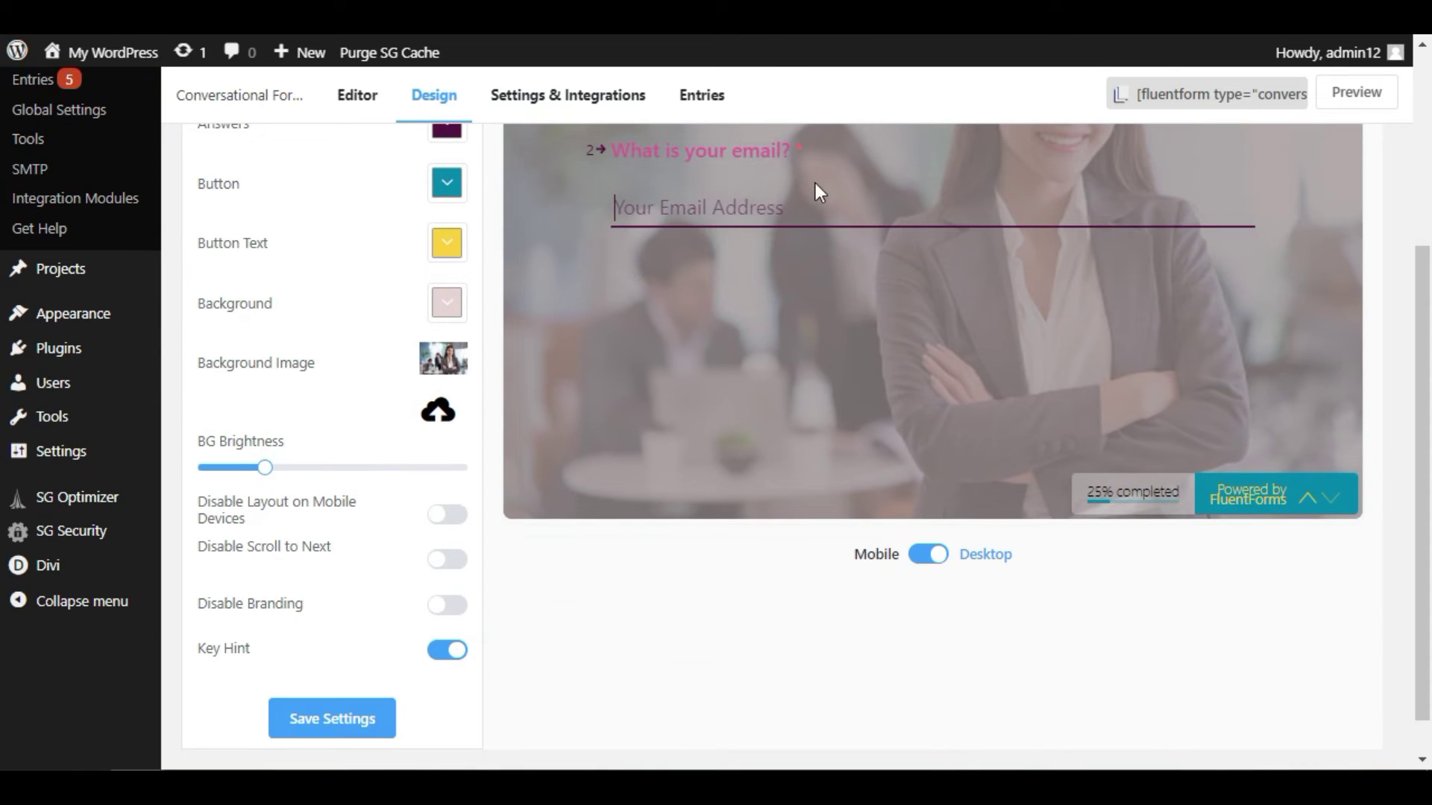
{"action": "scroll", "coordinate": [748, 241], "scroll_direction": "down", "scroll_amount": 1}
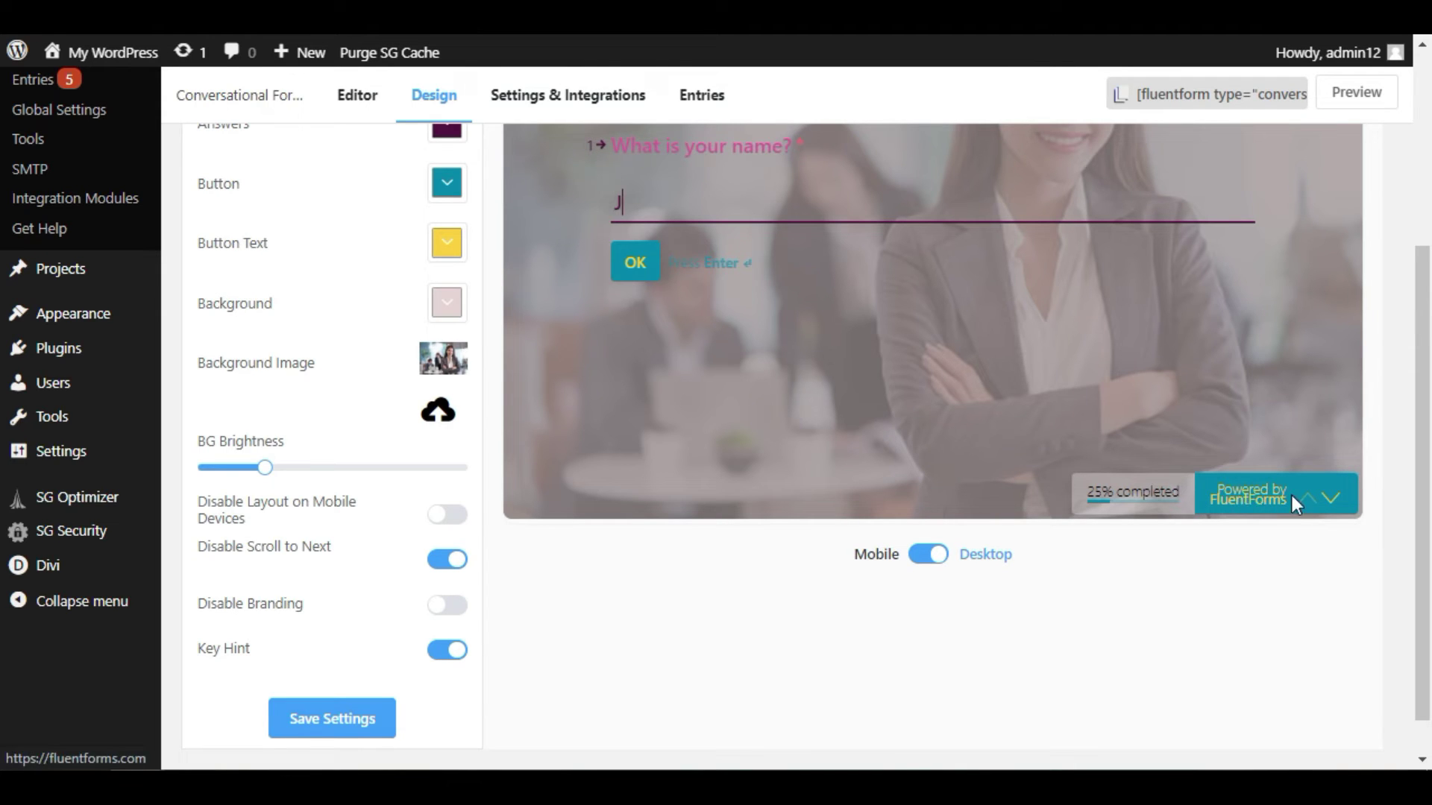
- Disable Fluent Forms branding and save the design settings
{"action": "left_click", "coordinate": [447, 607]}
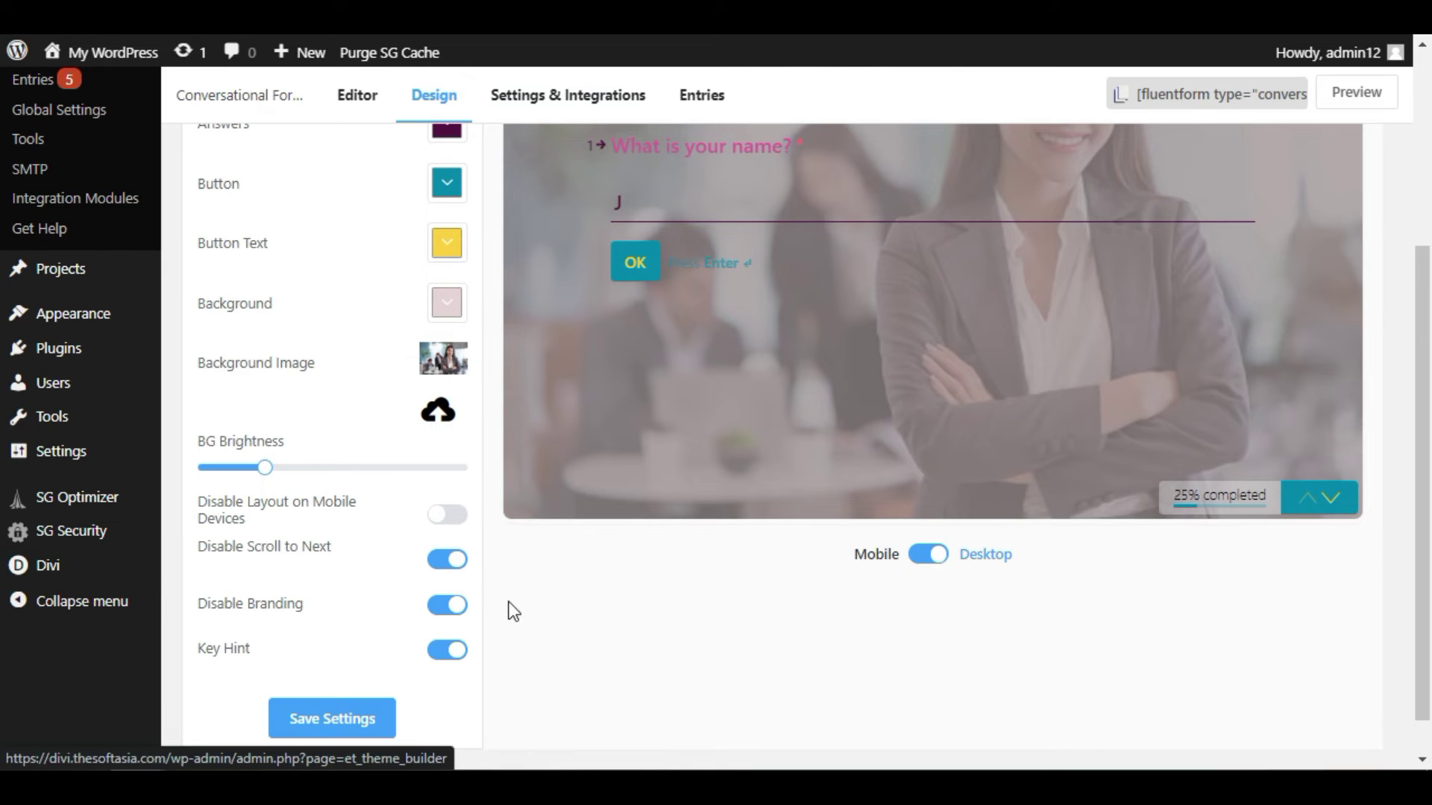
{"action": "left_click", "coordinate": [337, 719]}
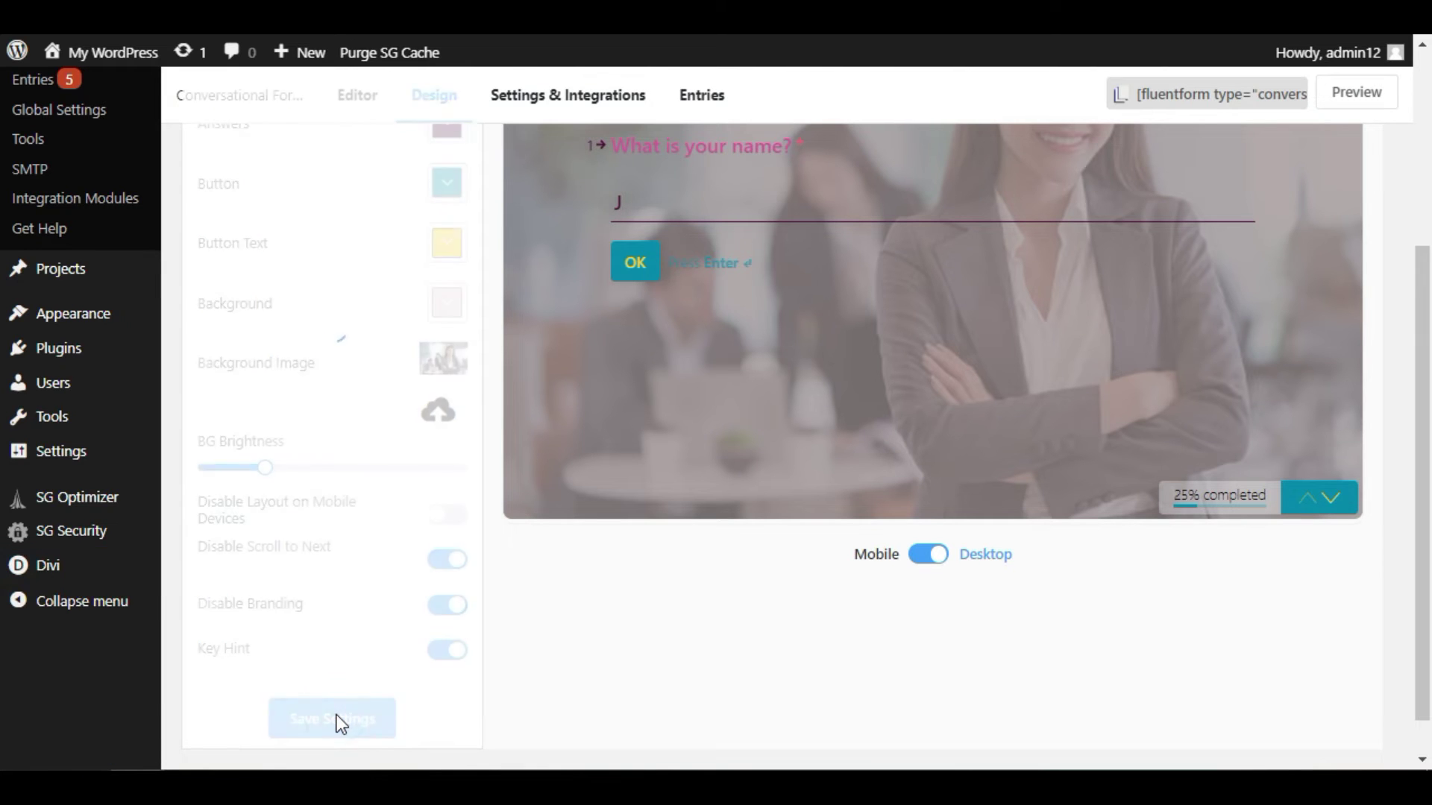
{"action": "scroll", "coordinate": [352, 458], "scroll_direction": "up", "scroll_amount": 4}
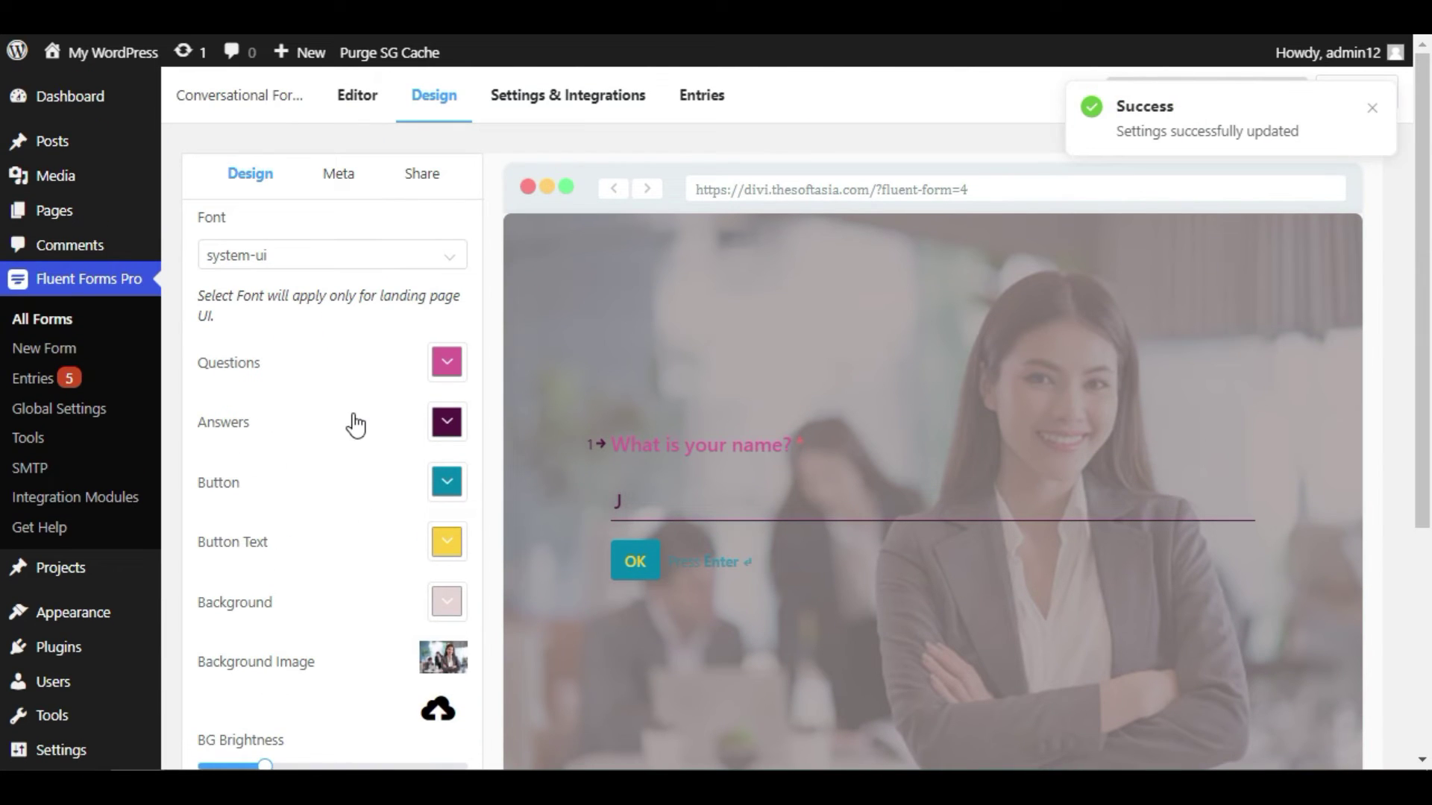
{"action": "left_click", "coordinate": [538, 103]}
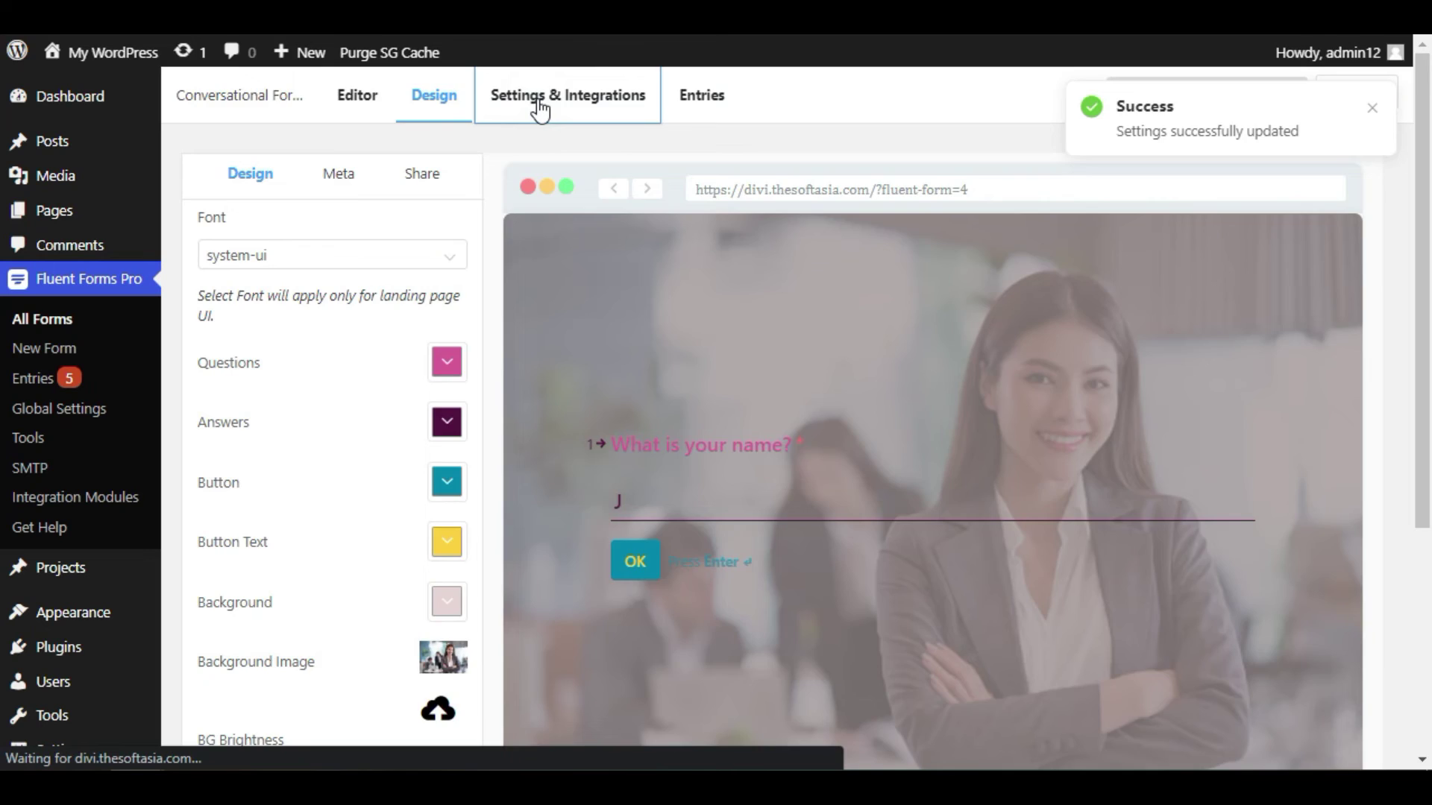
{"action": "left_click", "coordinate": [534, 106]}
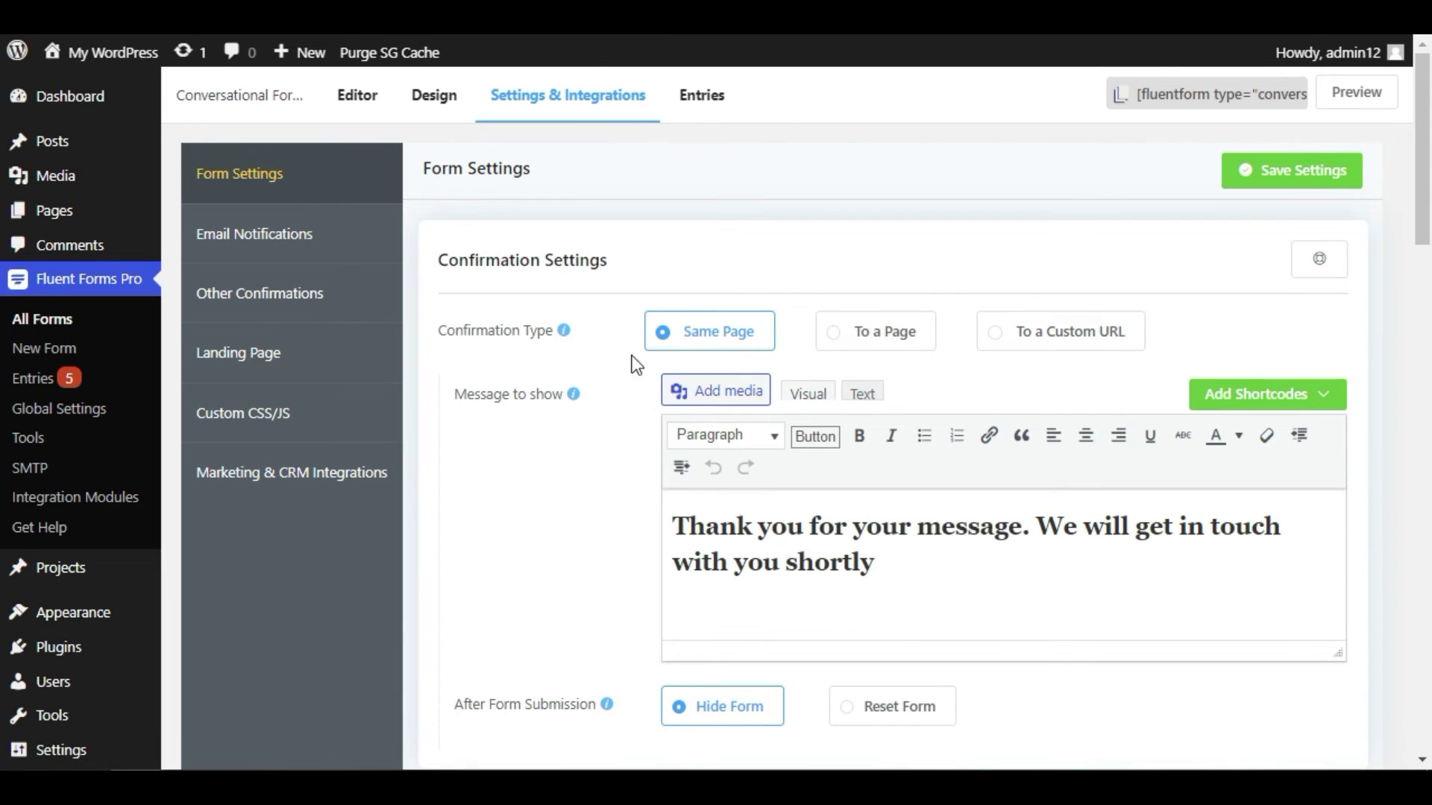
{"action": "mouse_move", "coordinate": [472, 343]}
{"action": "left_click_drag", "start_coordinate": [876, 570], "coordinate": [681, 526]}
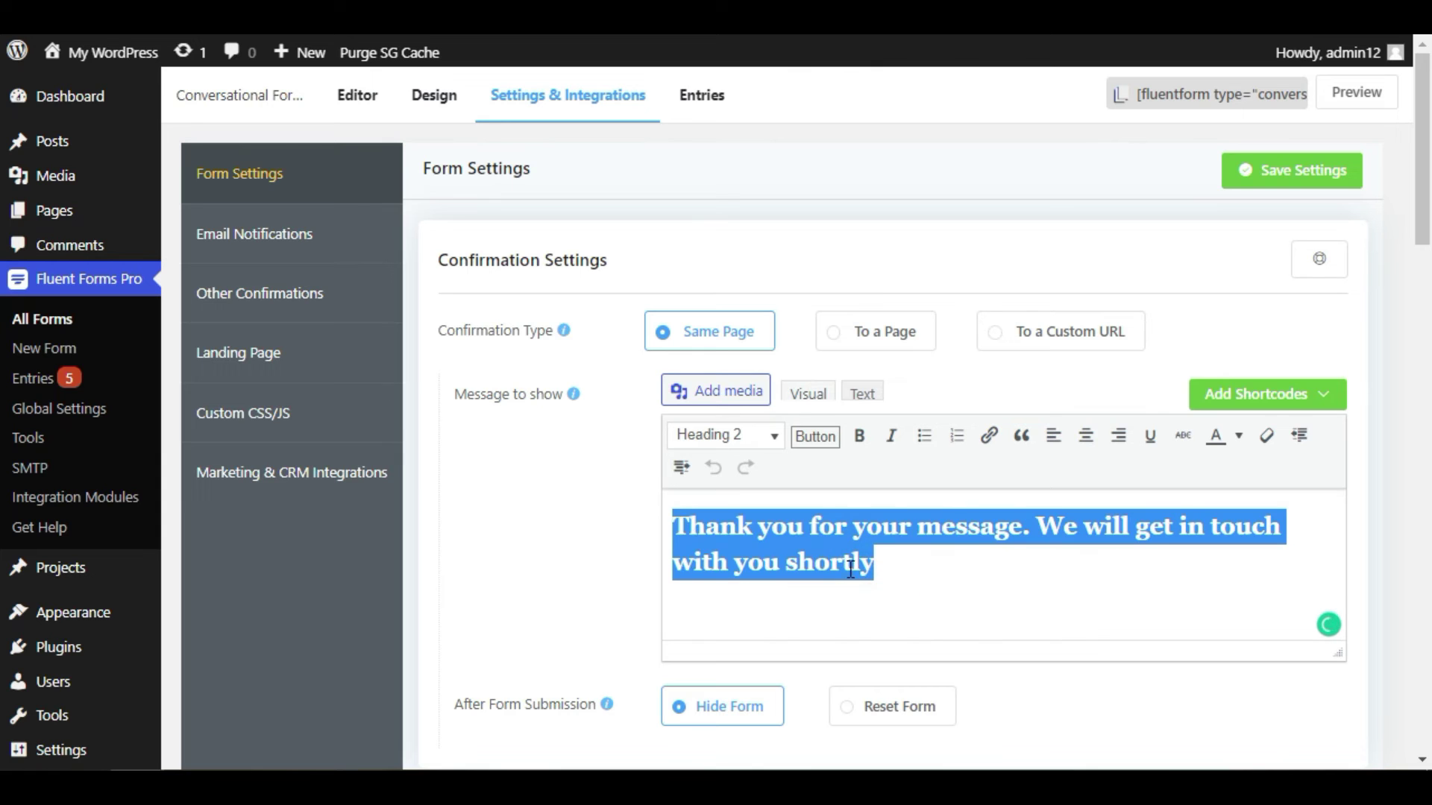
{"action": "left_click", "coordinate": [907, 571]}
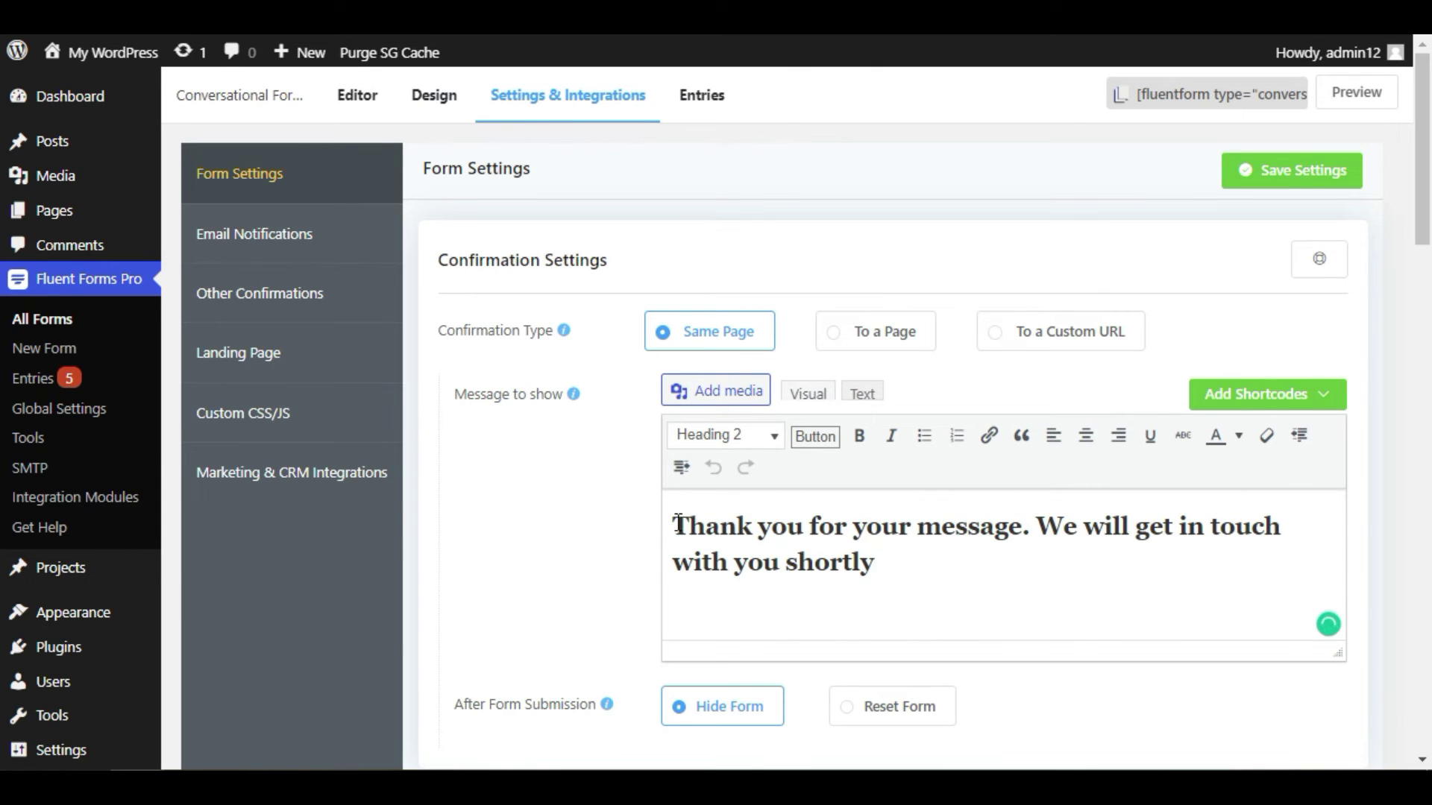
{"action": "left_click", "coordinate": [865, 333]}
{"action": "left_click", "coordinate": [753, 396]}
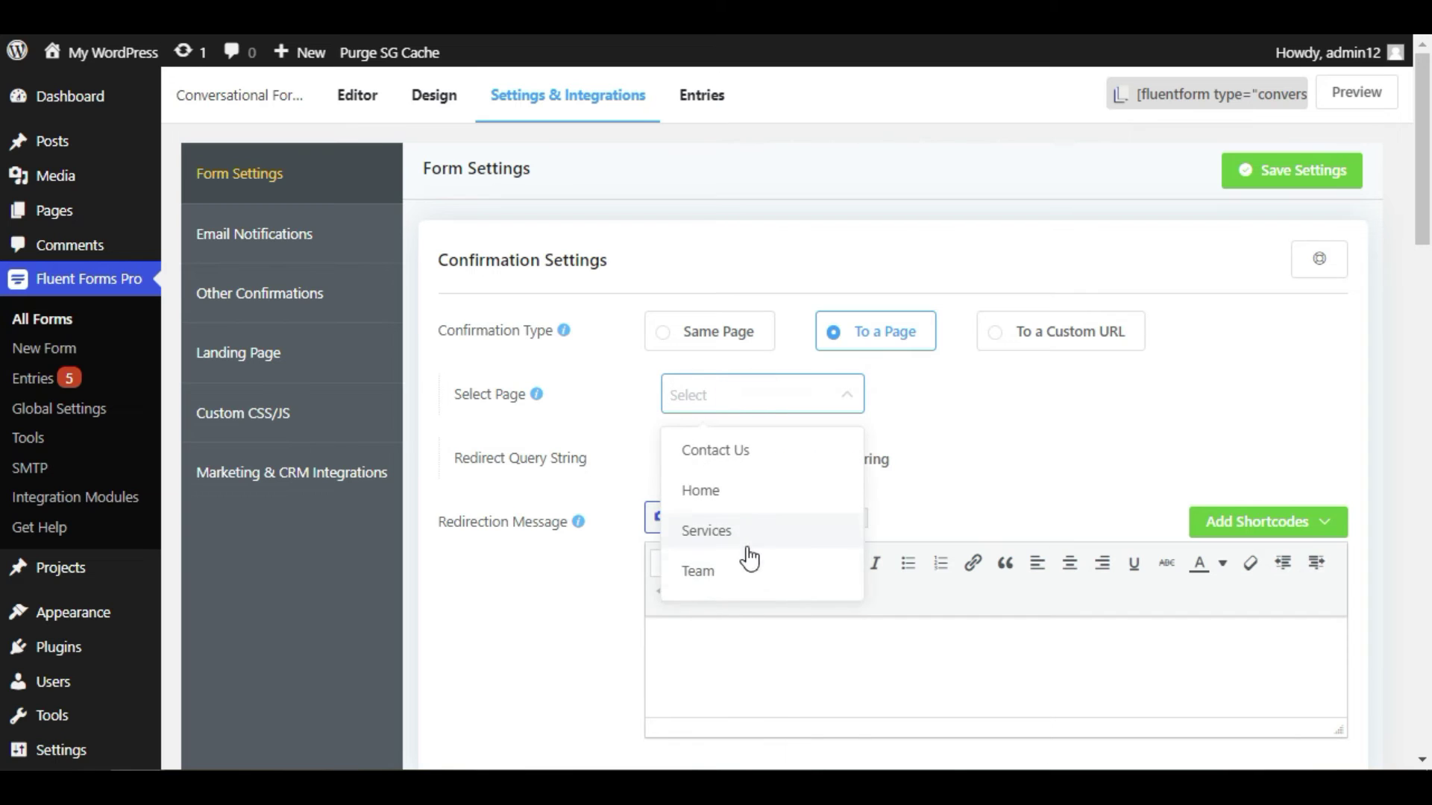
{"action": "left_click", "coordinate": [941, 434]}
{"action": "left_click", "coordinate": [1027, 342]}
{"action": "left_click", "coordinate": [729, 402]}
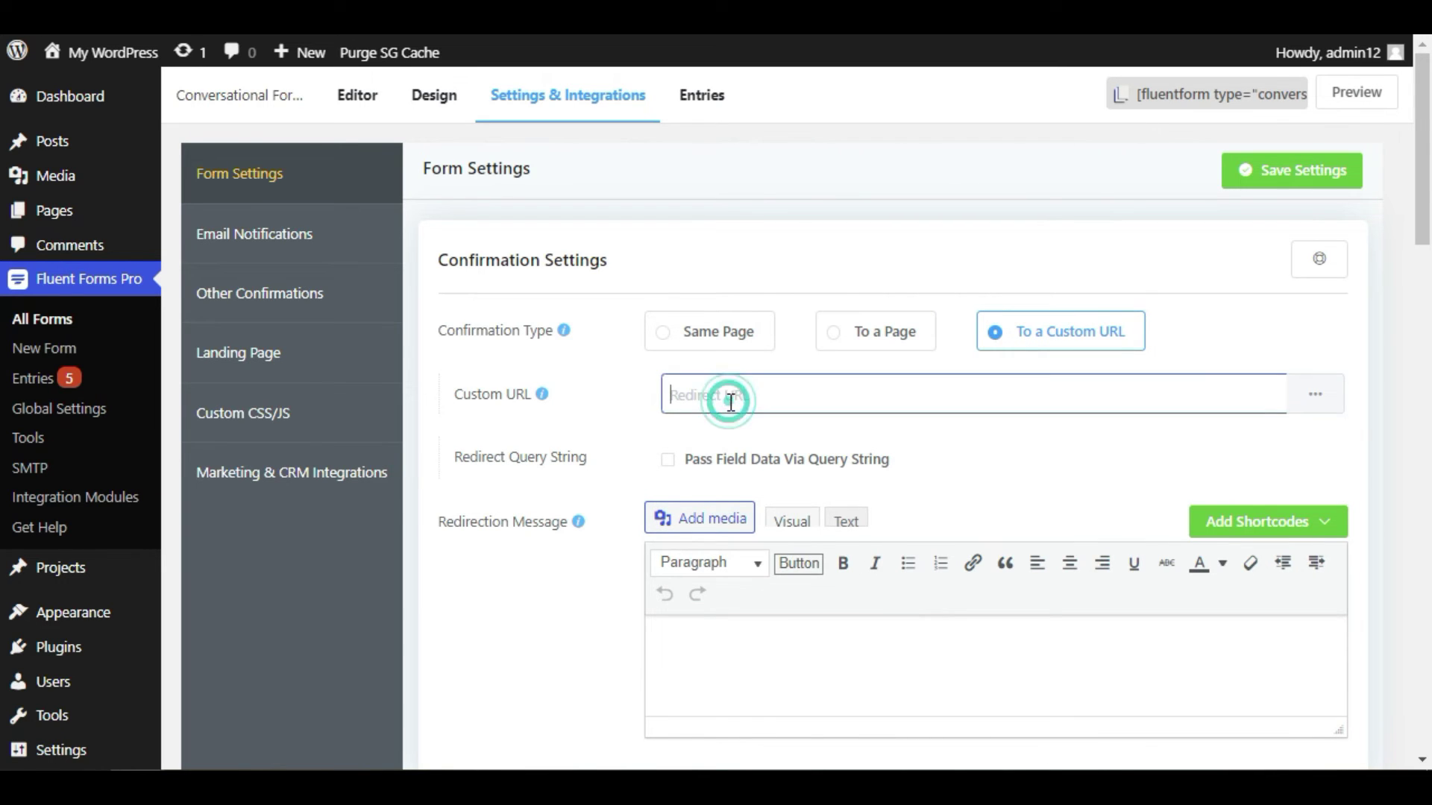
{"action": "type", "text": "www"}
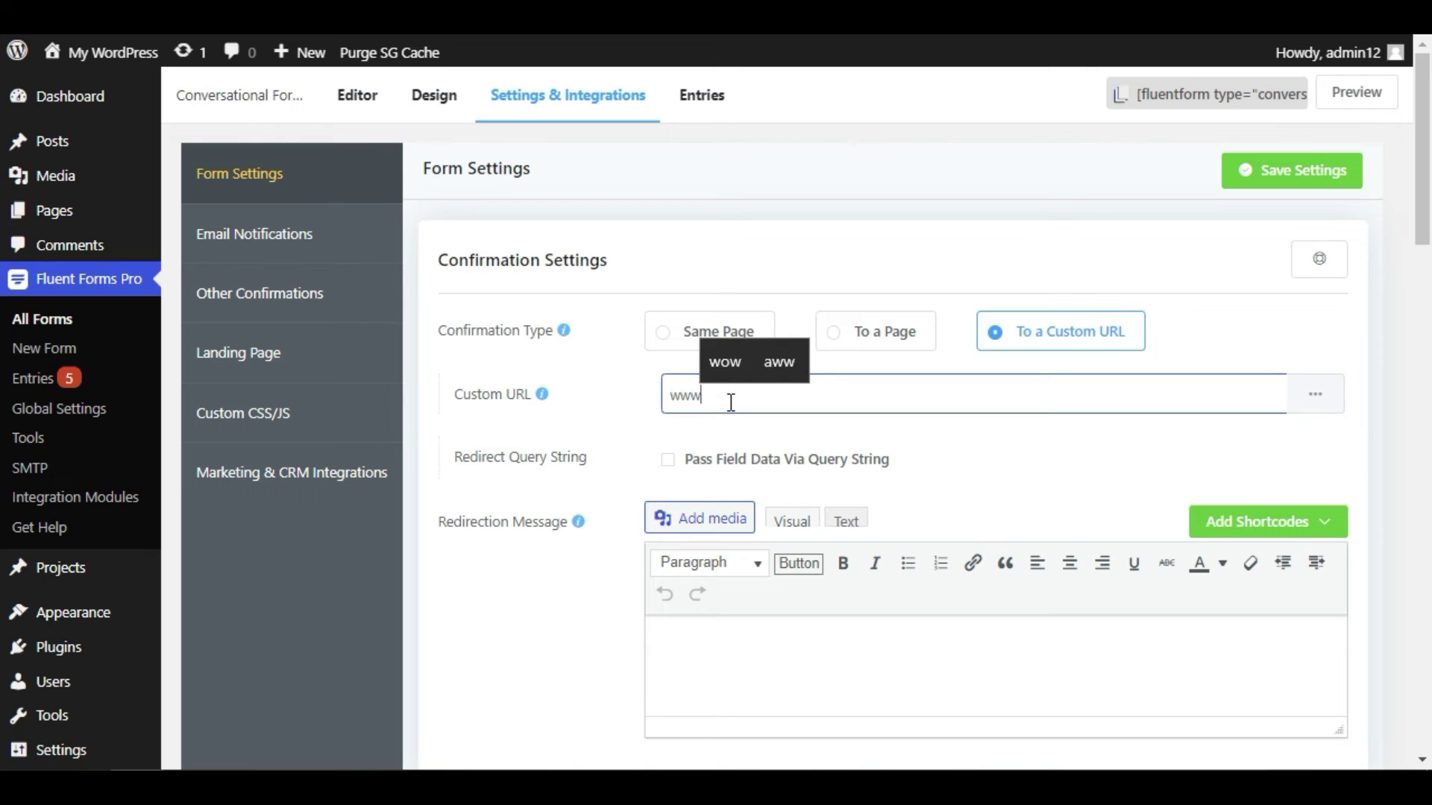
{"action": "type", "text": ".youtube"}
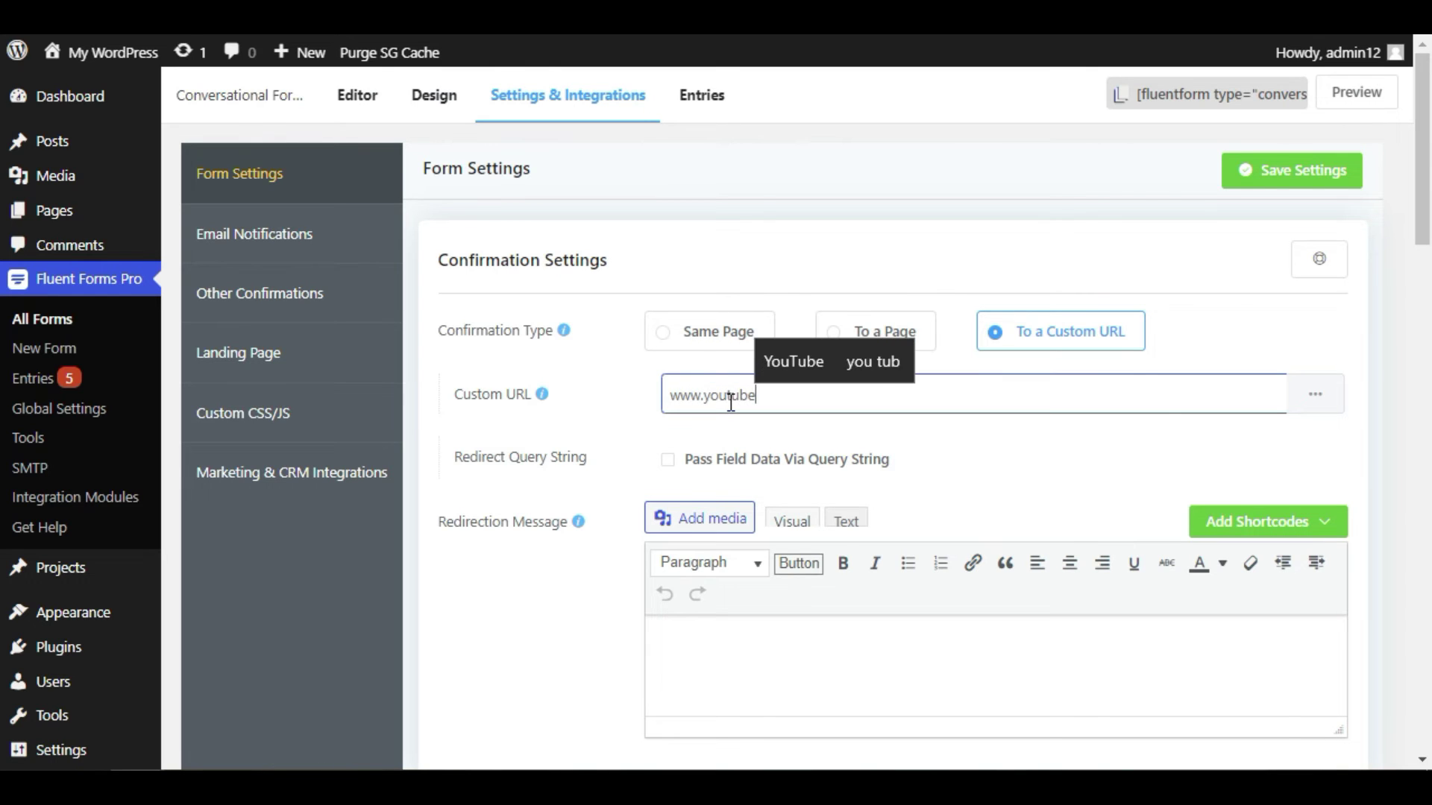
{"action": "type", "text": ".com"}
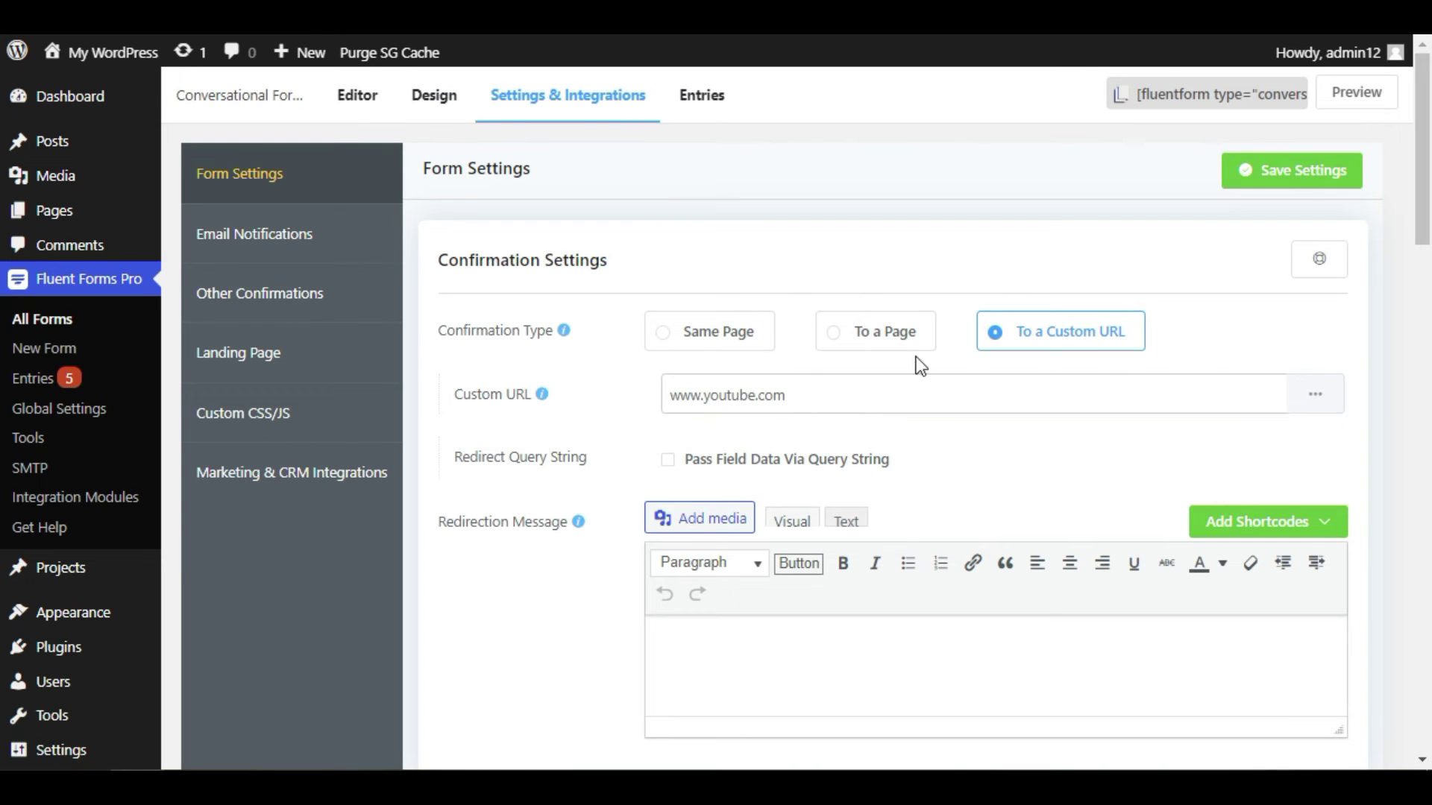
{"action": "left_click", "coordinate": [1294, 164]}
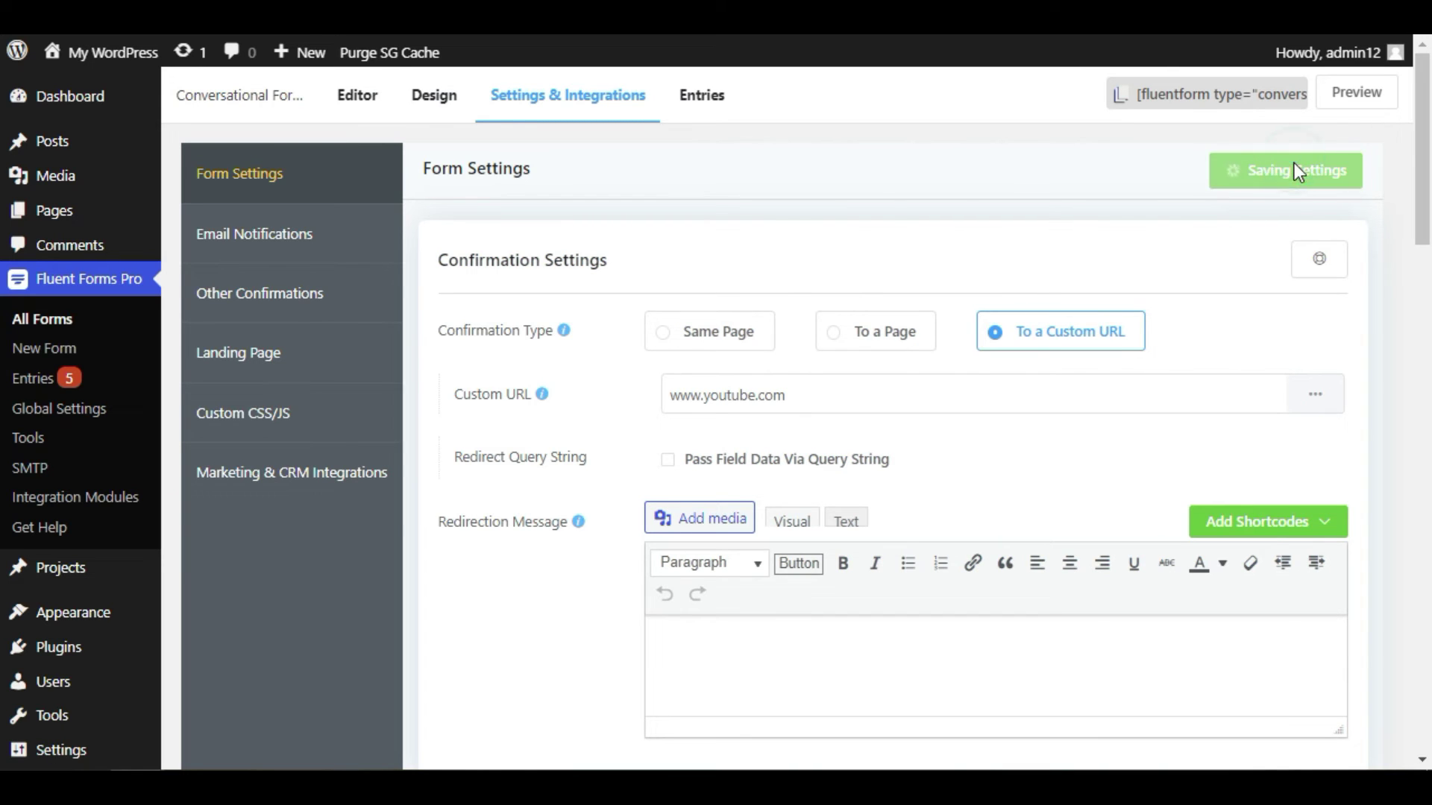
{"action": "left_click", "coordinate": [327, 247]}
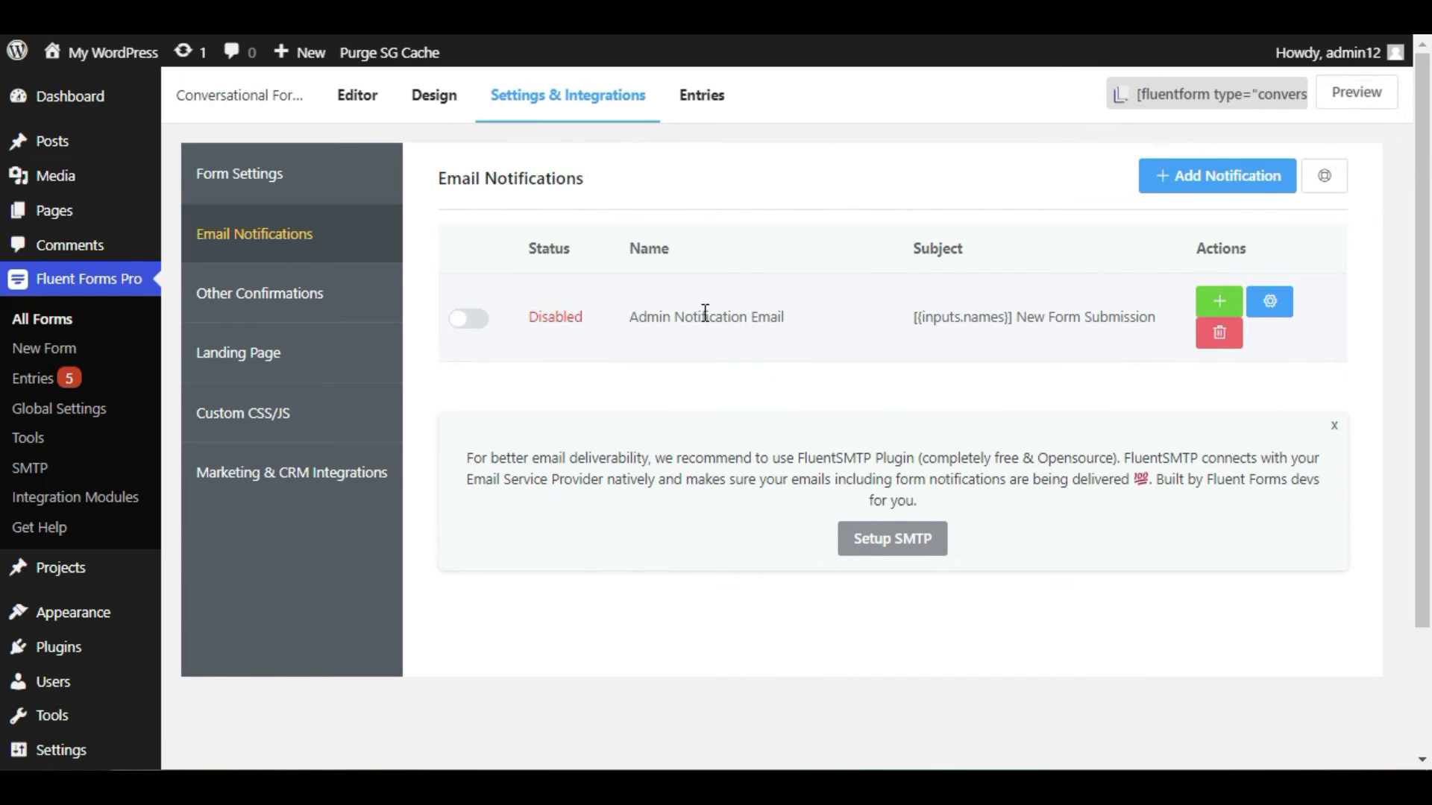
- Enable the Admin Notification Email and return to the general form settings
{"action": "left_click", "coordinate": [467, 328]}
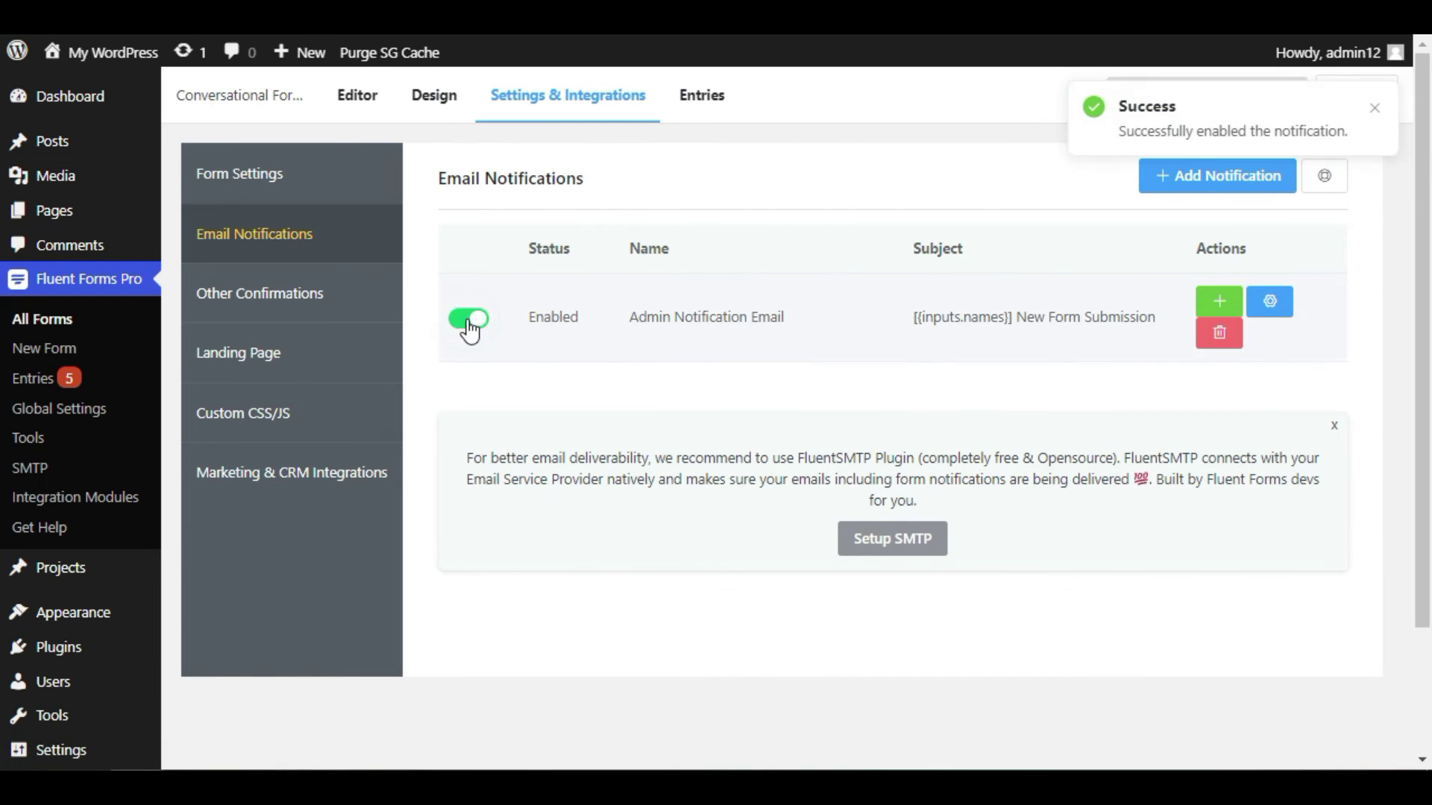
{"action": "left_click", "coordinate": [250, 188]}
{"action": "scroll", "coordinate": [473, 477], "scroll_direction": "down", "scroll_amount": 10}
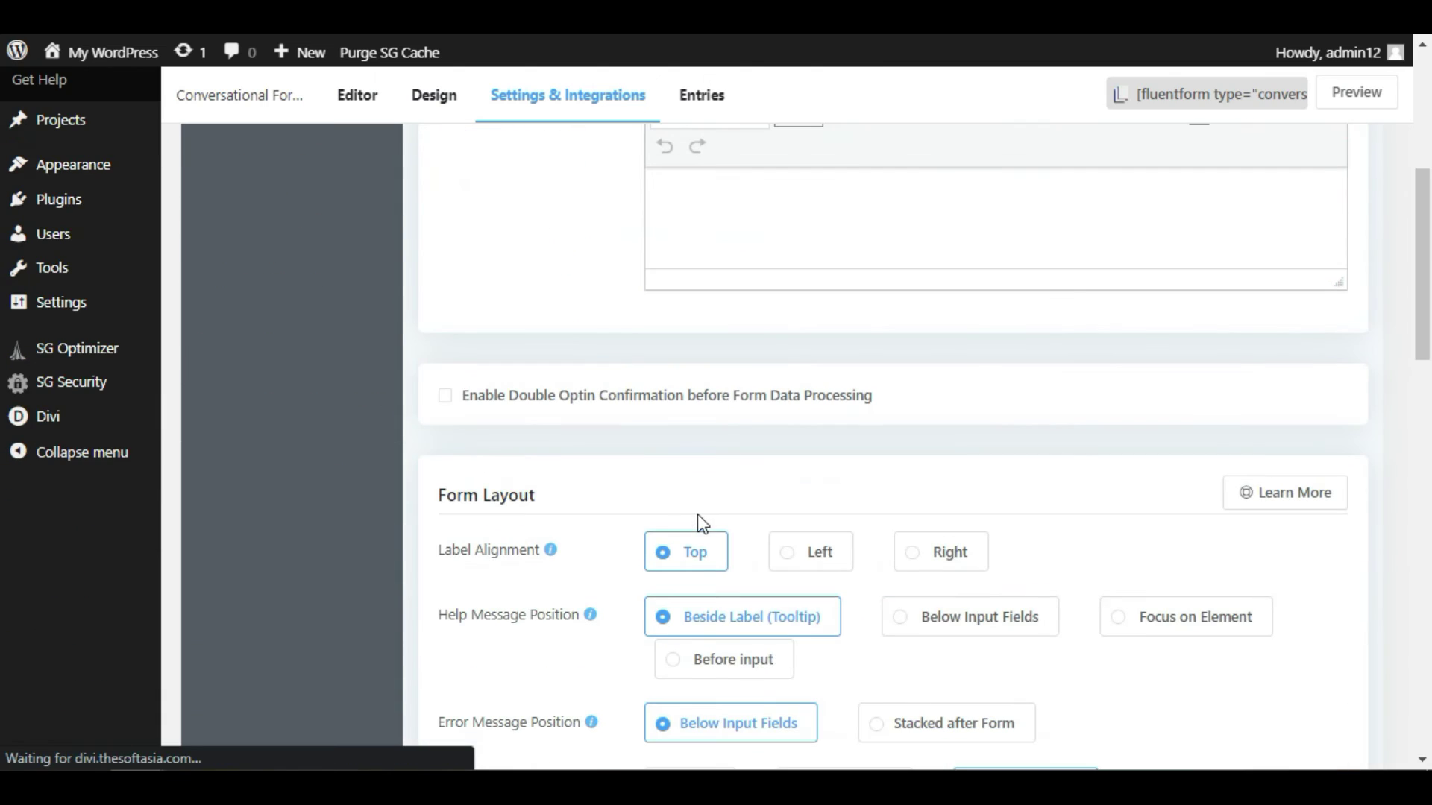
{"action": "scroll", "coordinate": [473, 477], "scroll_direction": "down", "scroll_amount": 4}
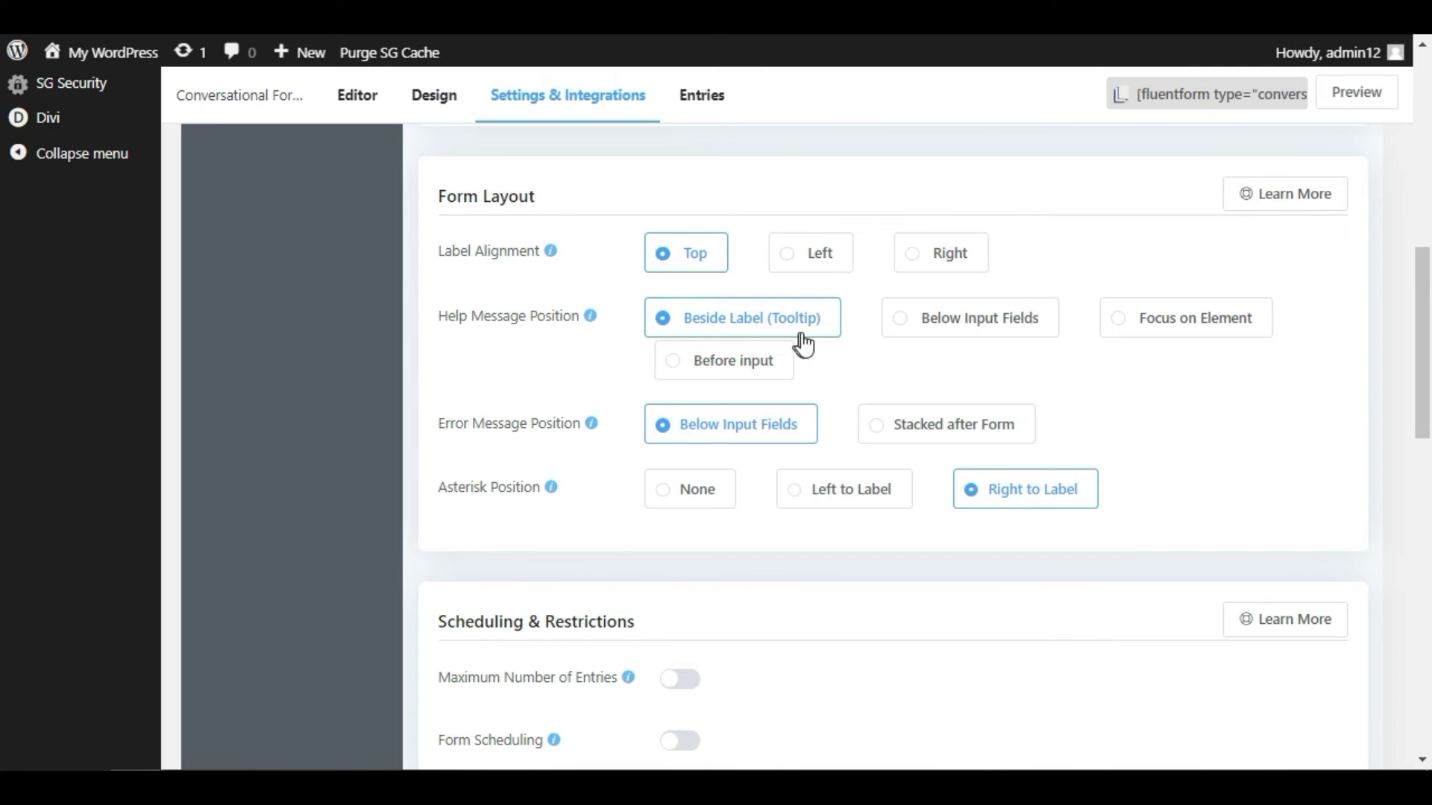
{"action": "scroll", "coordinate": [502, 347], "scroll_direction": "down", "scroll_amount": 2}
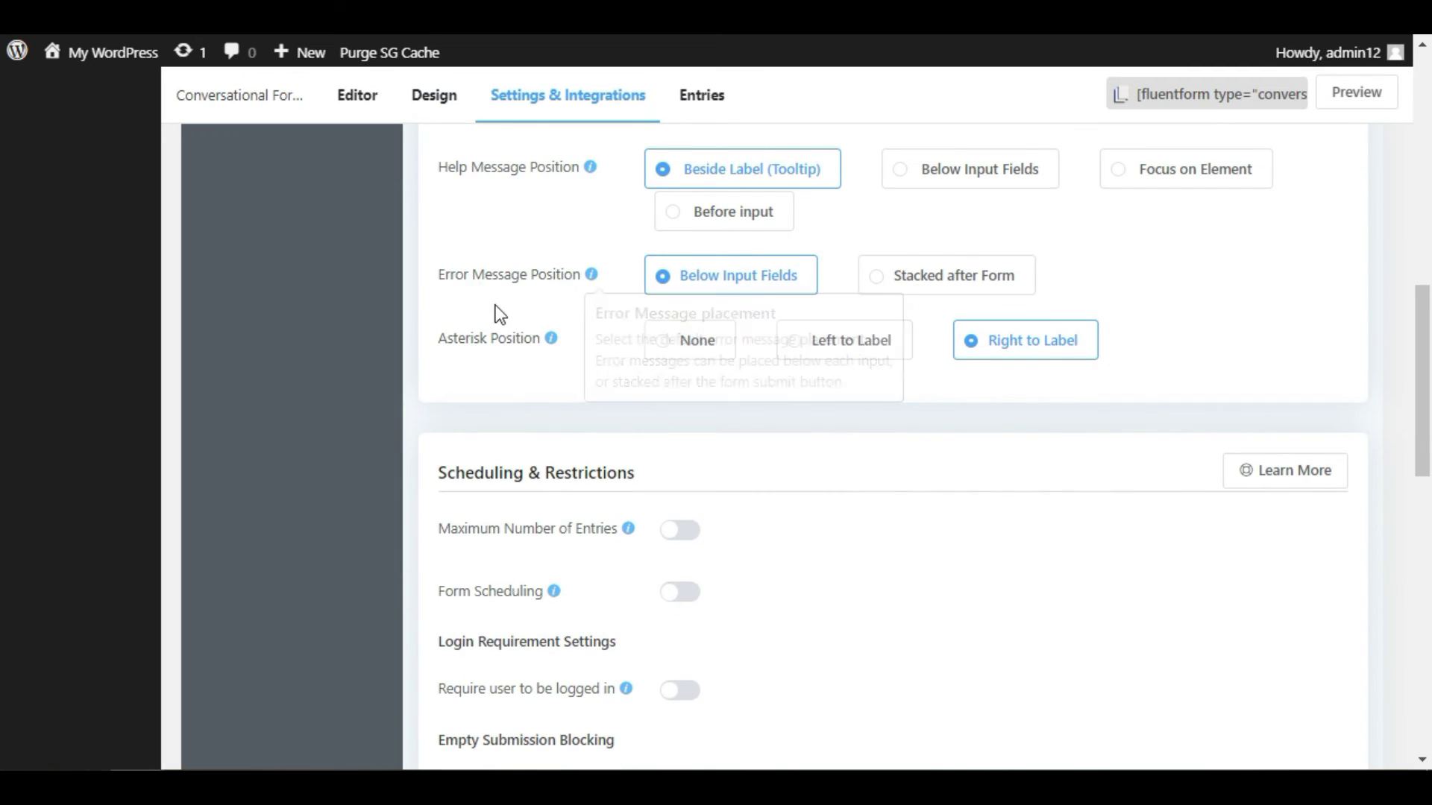
{"action": "scroll", "coordinate": [497, 309], "scroll_direction": "down", "scroll_amount": 4}
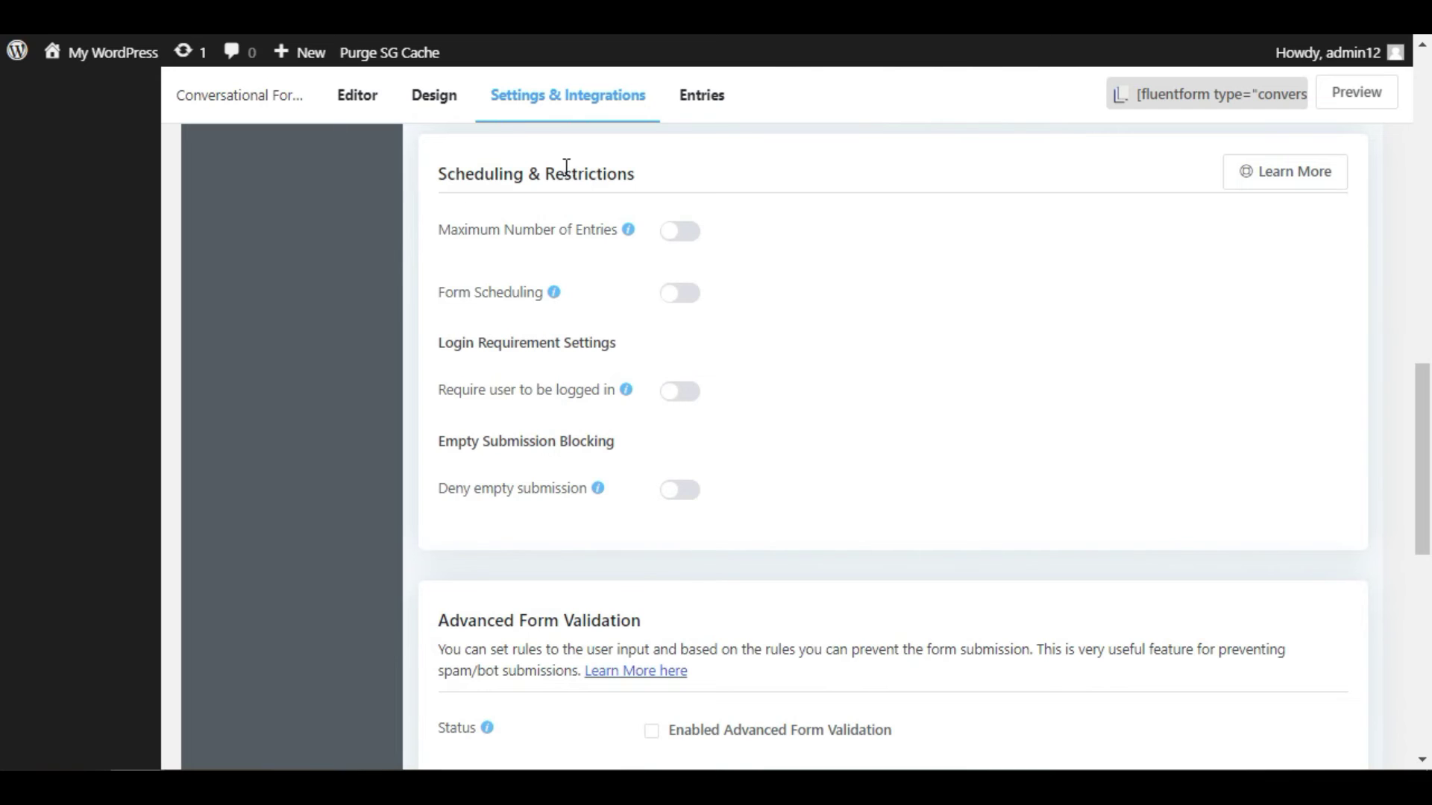
- Try the maximum-entries limit and form scheduling options, leaving both turned off
{"action": "left_click", "coordinate": [667, 235]}
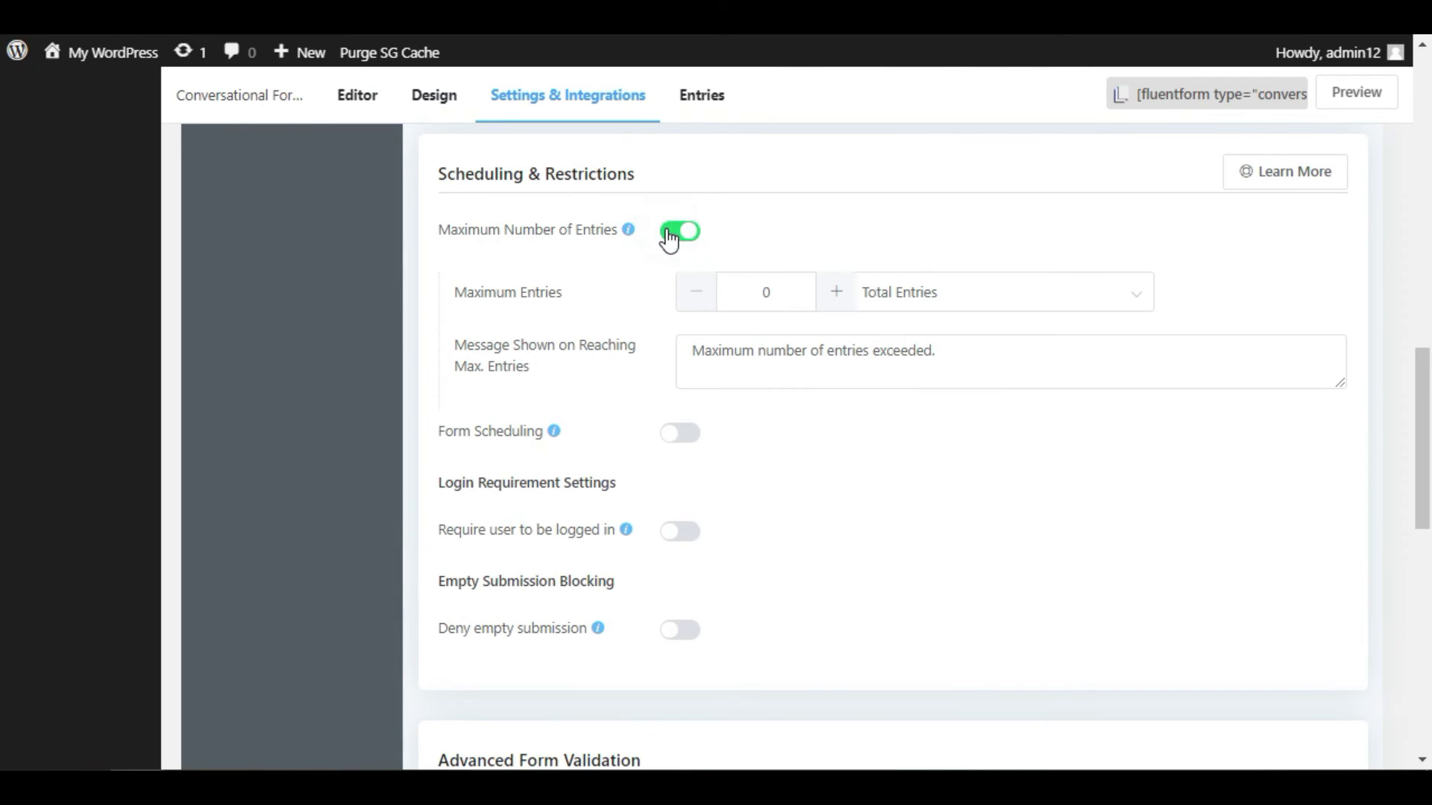
{"action": "left_click", "coordinate": [930, 295]}
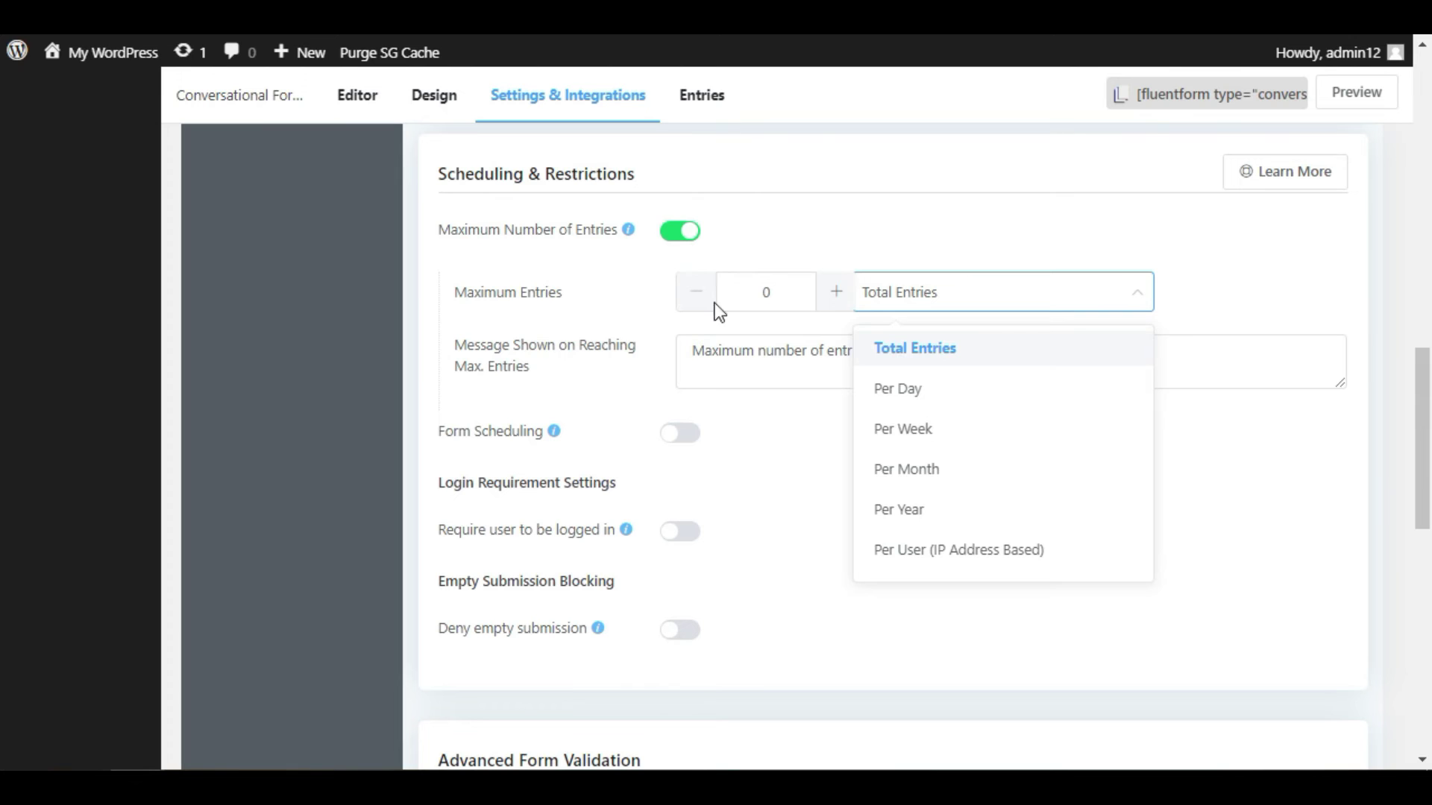
{"action": "left_click", "coordinate": [687, 236]}
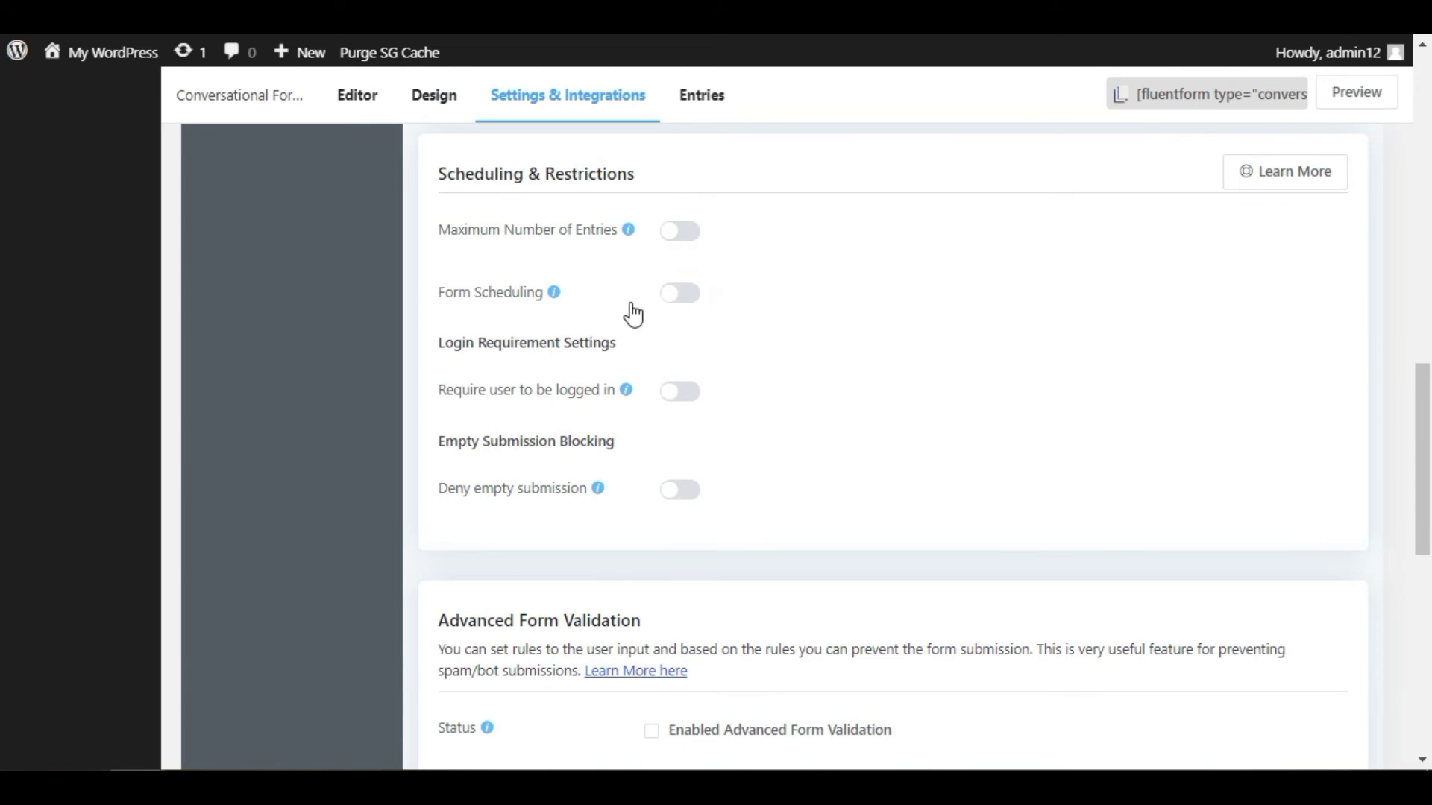
{"action": "left_click", "coordinate": [672, 299]}
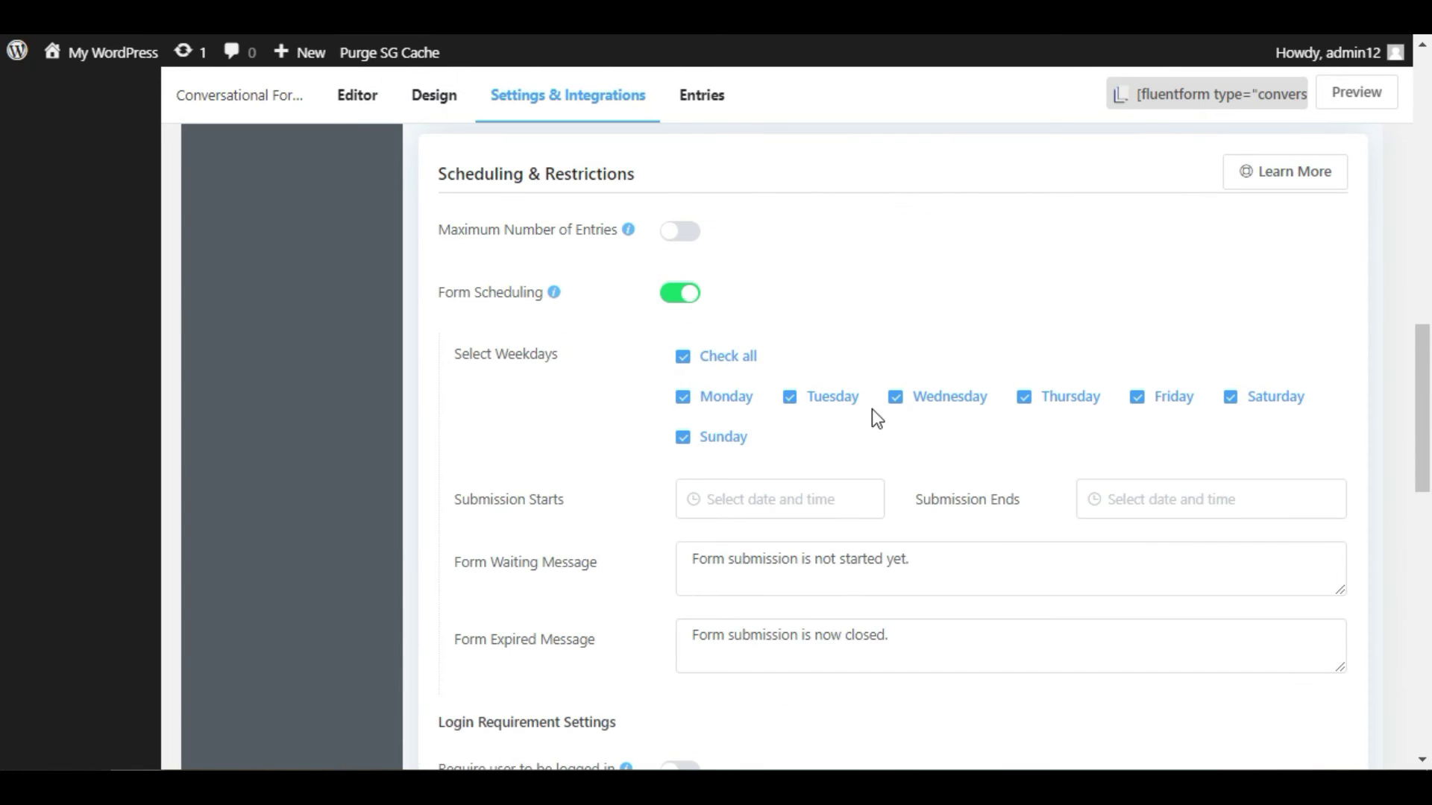
{"action": "left_click", "coordinate": [738, 500]}
{"action": "left_click", "coordinate": [511, 421]}
{"action": "scroll", "coordinate": [481, 406], "scroll_direction": "down", "scroll_amount": 2}
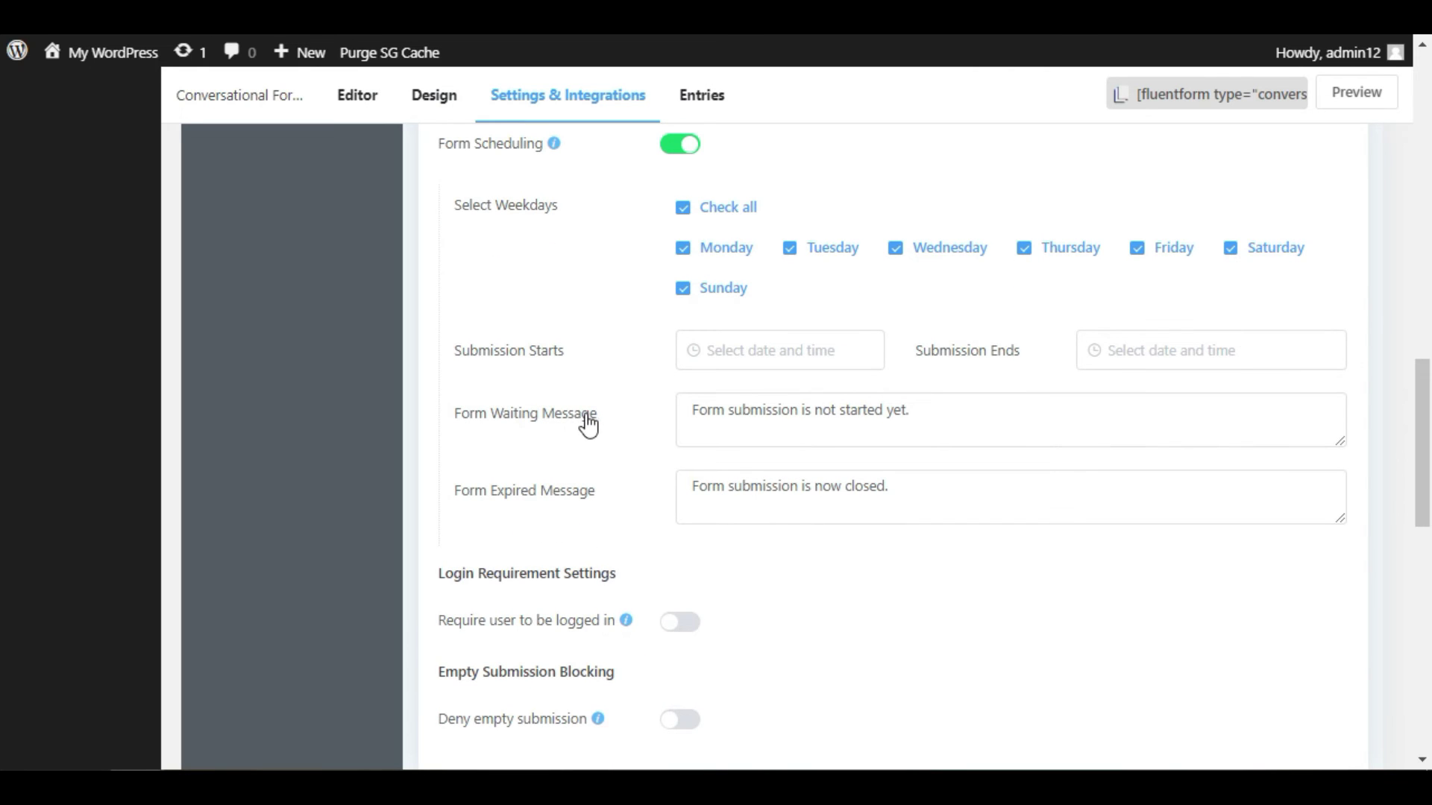
{"action": "scroll", "coordinate": [792, 511], "scroll_direction": "down", "scroll_amount": 4}
{"action": "scroll", "coordinate": [612, 356], "scroll_direction": "up", "scroll_amount": 6}
{"action": "left_click", "coordinate": [665, 292]}
{"action": "scroll", "coordinate": [563, 425], "scroll_direction": "down", "scroll_amount": 4}
{"action": "scroll", "coordinate": [565, 427], "scroll_direction": "up", "scroll_amount": 2}
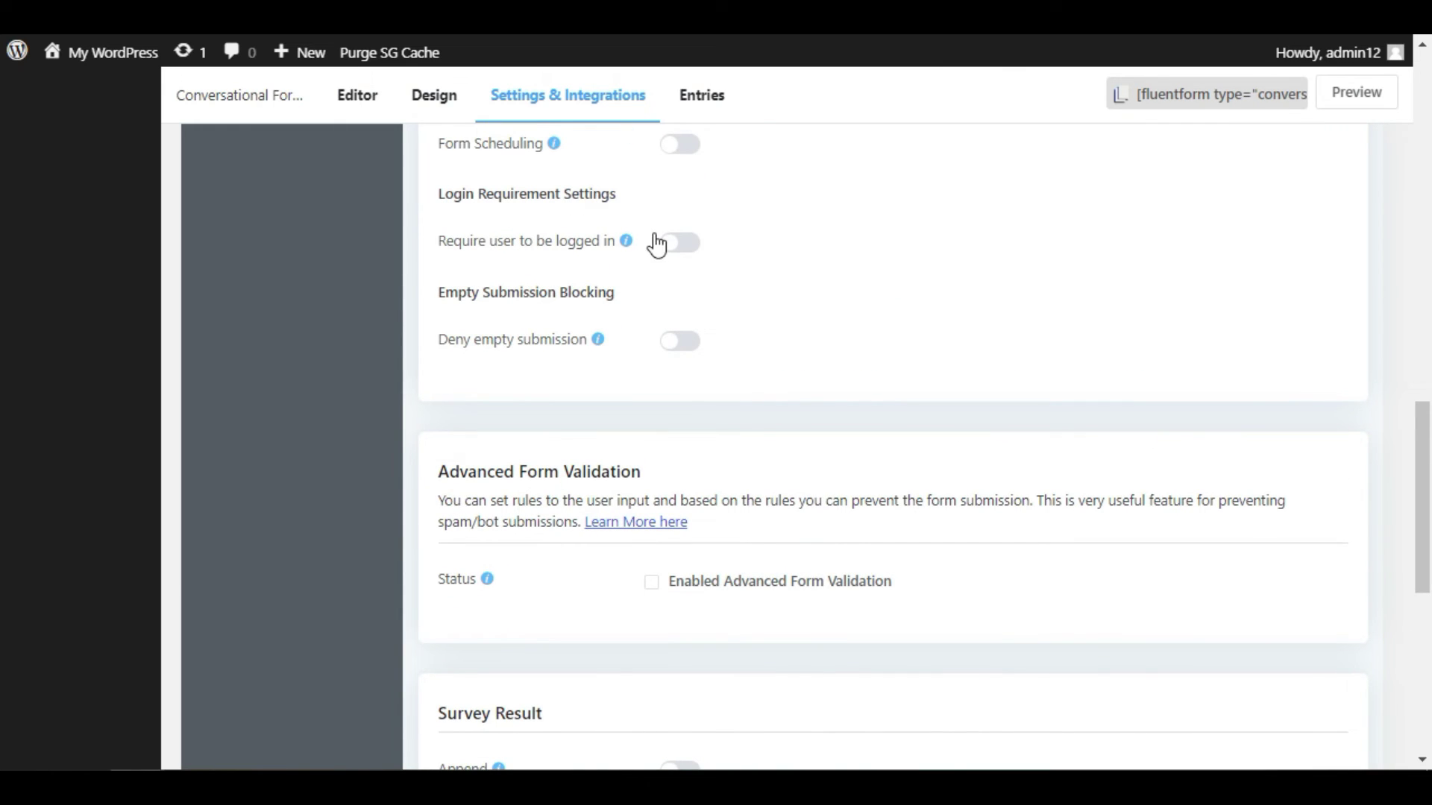
- Toggle the logged-in requirement on and back off, then save the form settings
{"action": "left_click", "coordinate": [682, 252]}
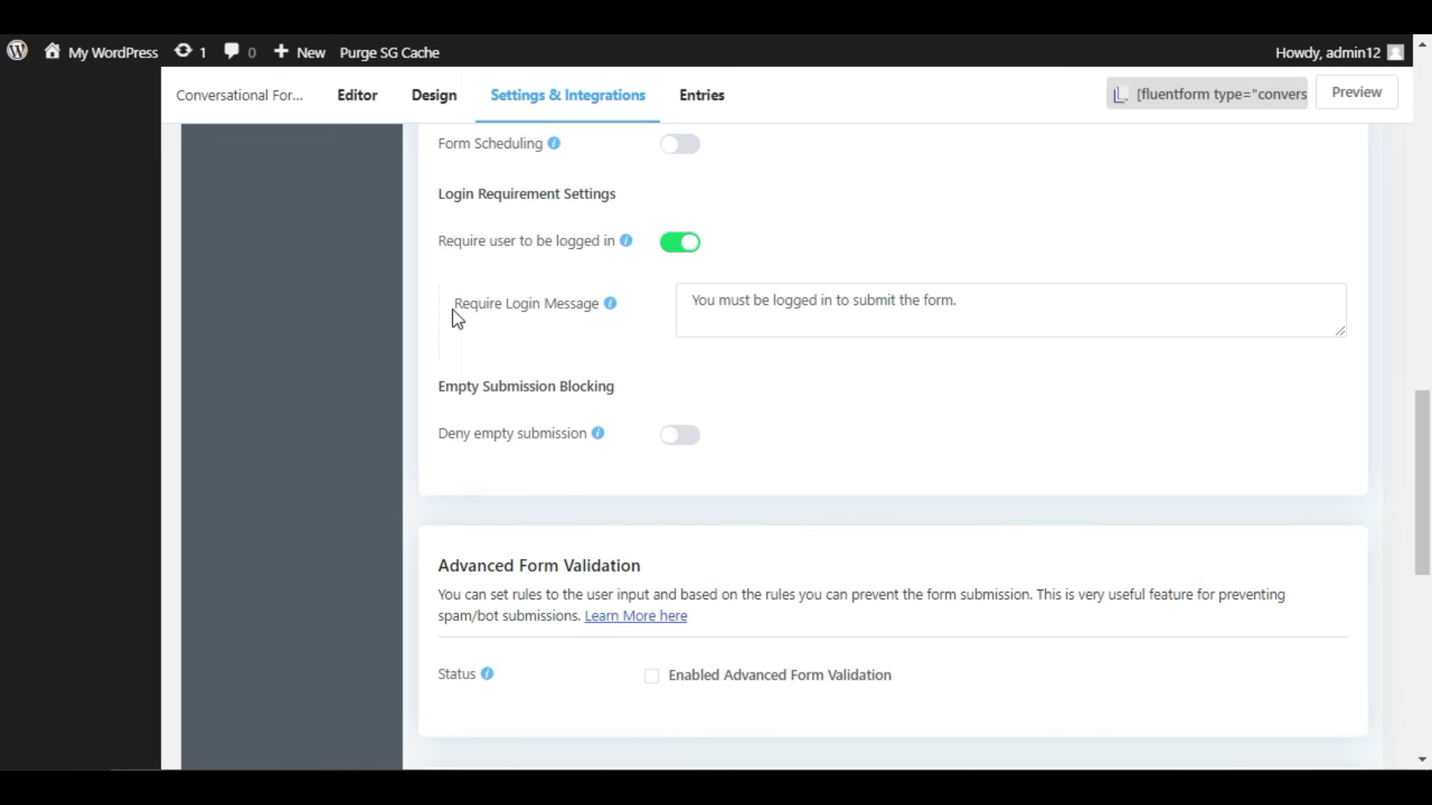
{"action": "left_click", "coordinate": [675, 243]}
{"action": "scroll", "coordinate": [895, 310], "scroll_direction": "up", "scroll_amount": 8}
{"action": "scroll", "coordinate": [958, 305], "scroll_direction": "up", "scroll_amount": 10}
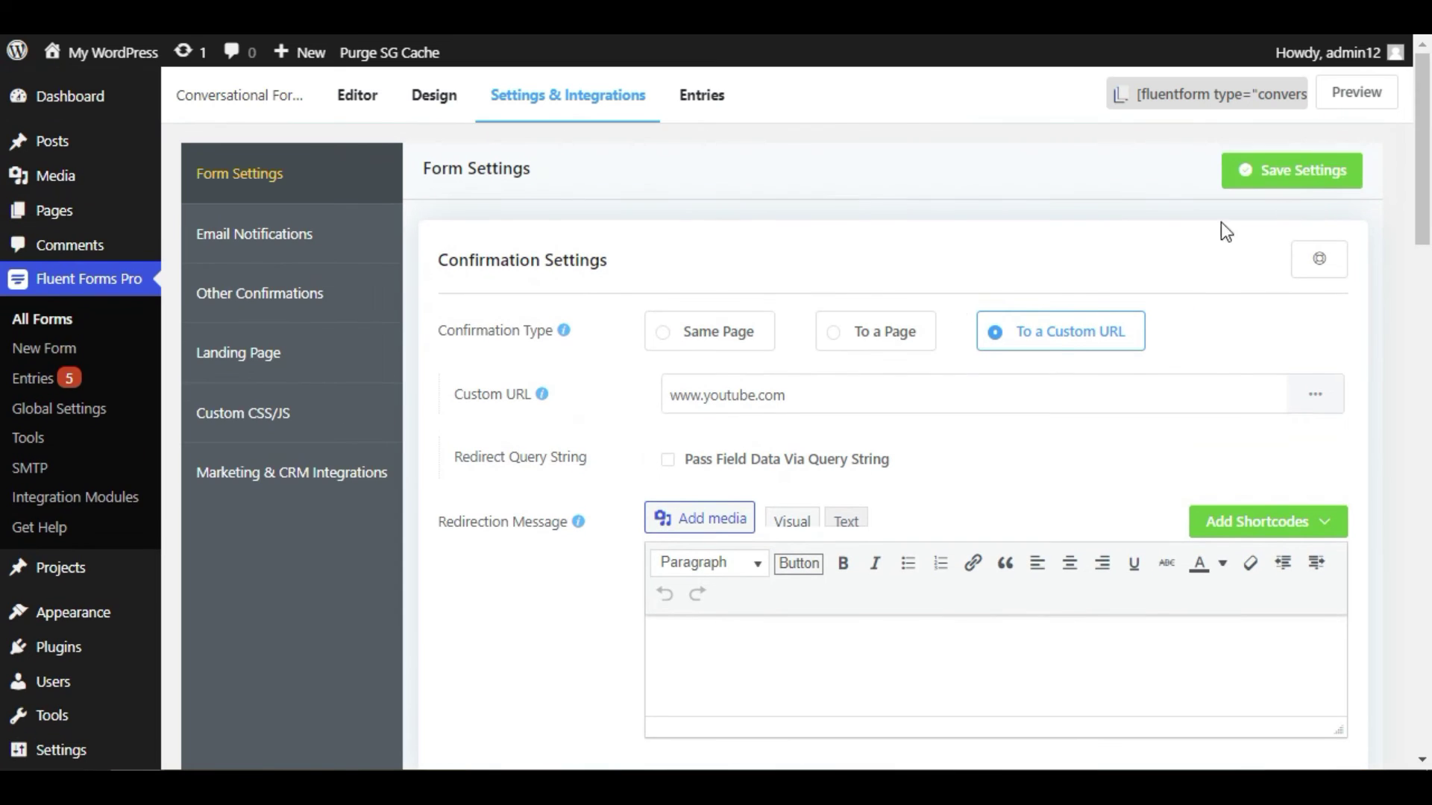
{"action": "left_click", "coordinate": [1329, 170]}
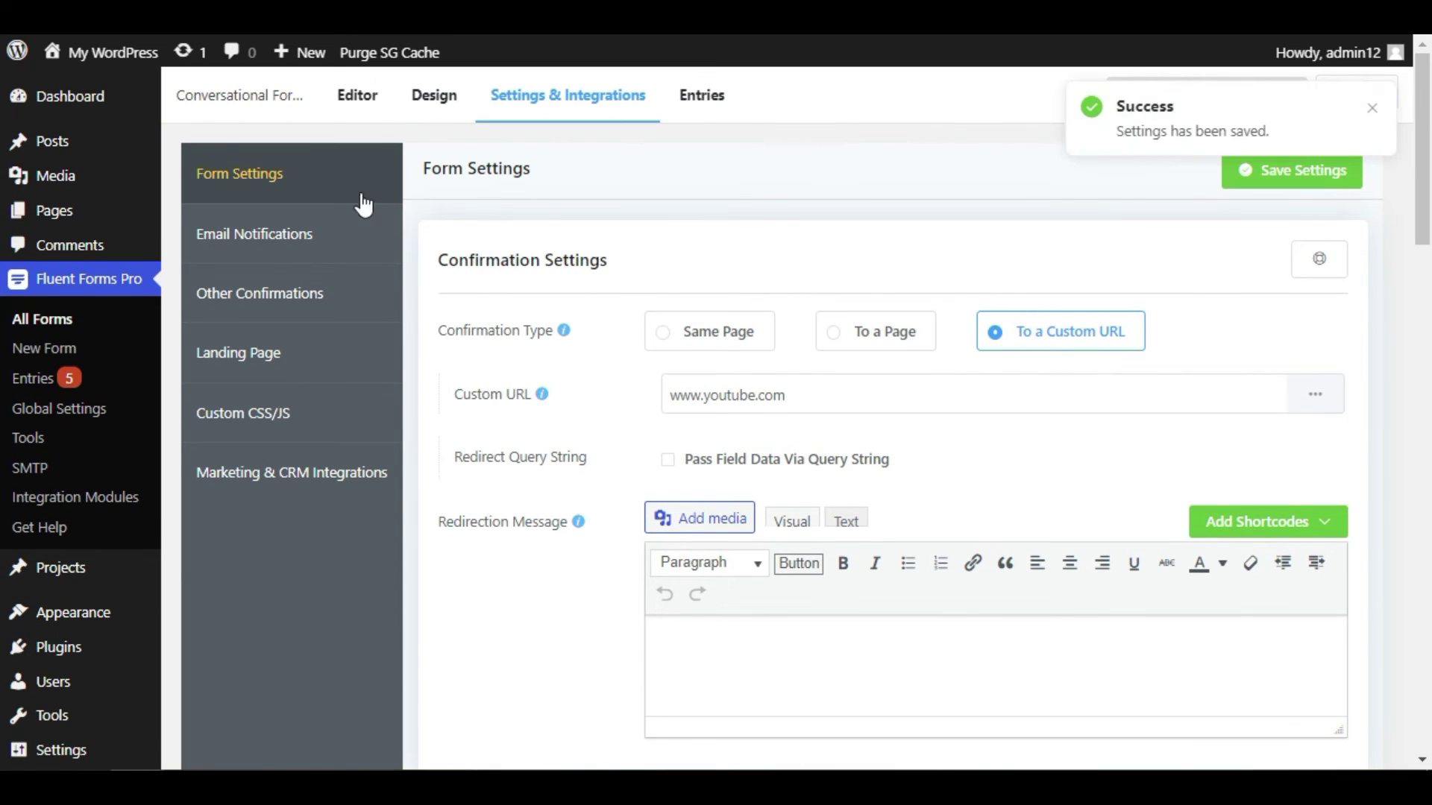
- Inspect the empty Custom CSS/JS editors, then go to the form's Entries
{"action": "left_click", "coordinate": [336, 416]}
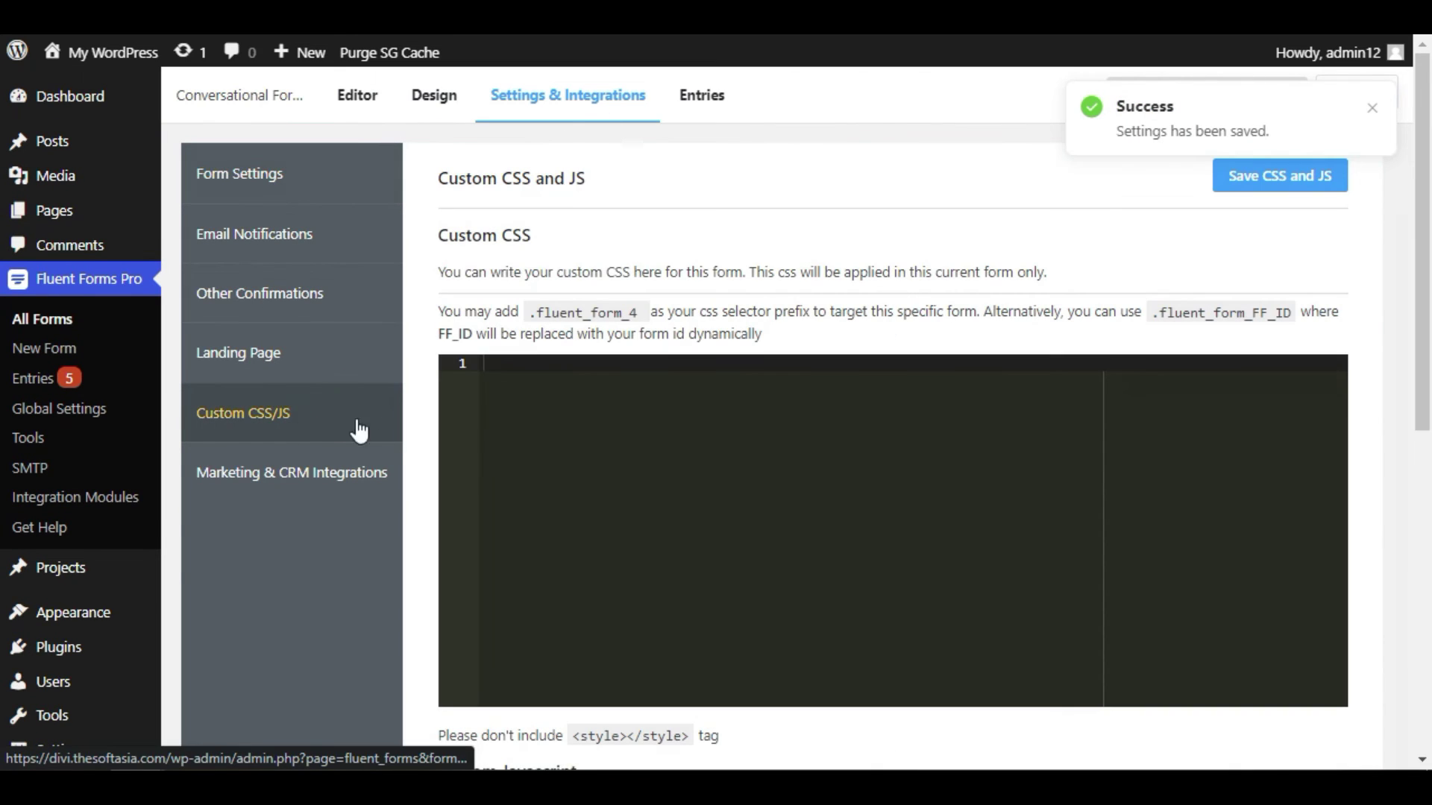
{"action": "left_click", "coordinate": [576, 442]}
{"action": "scroll", "coordinate": [578, 448], "scroll_direction": "down", "scroll_amount": 6}
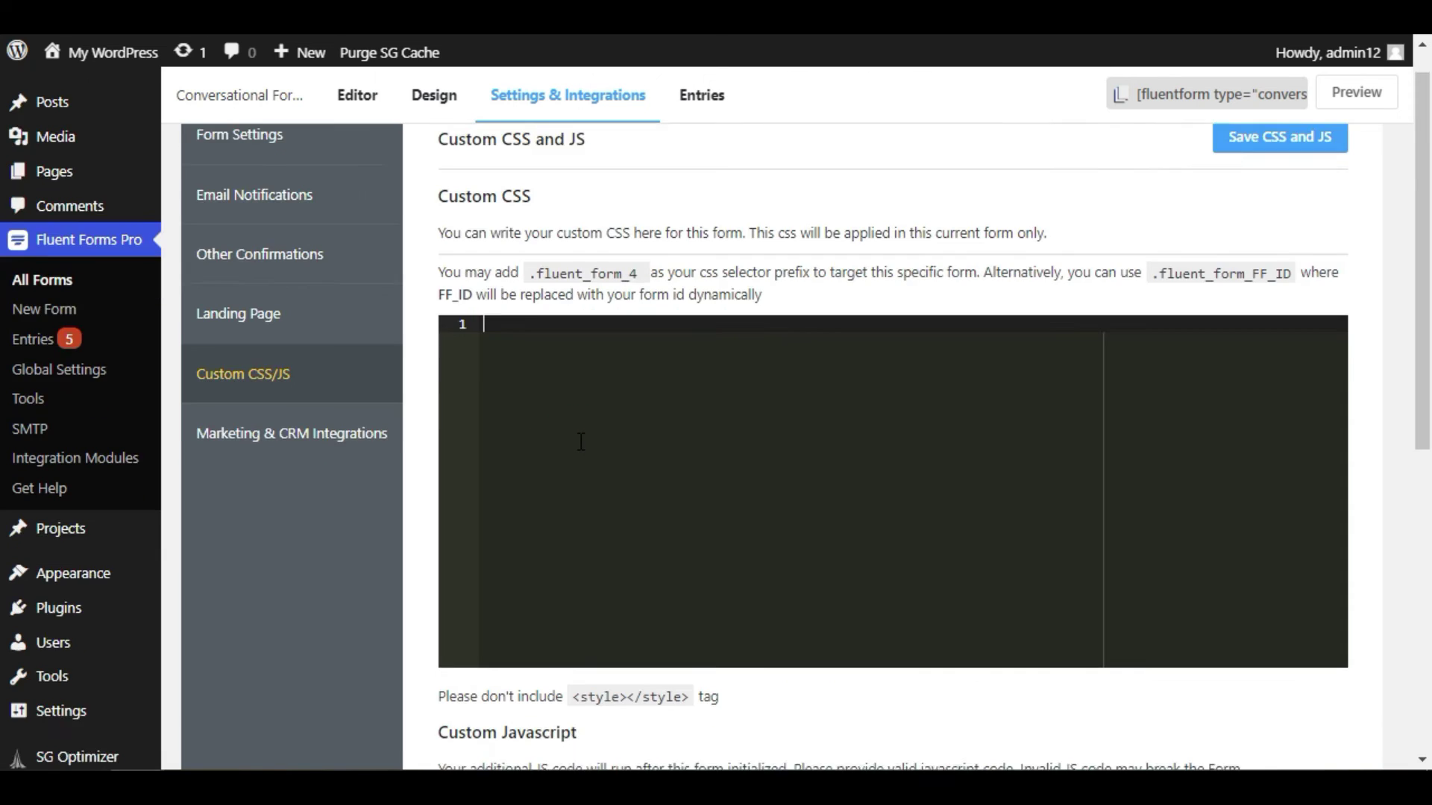
{"action": "scroll", "coordinate": [598, 498], "scroll_direction": "up", "scroll_amount": 4}
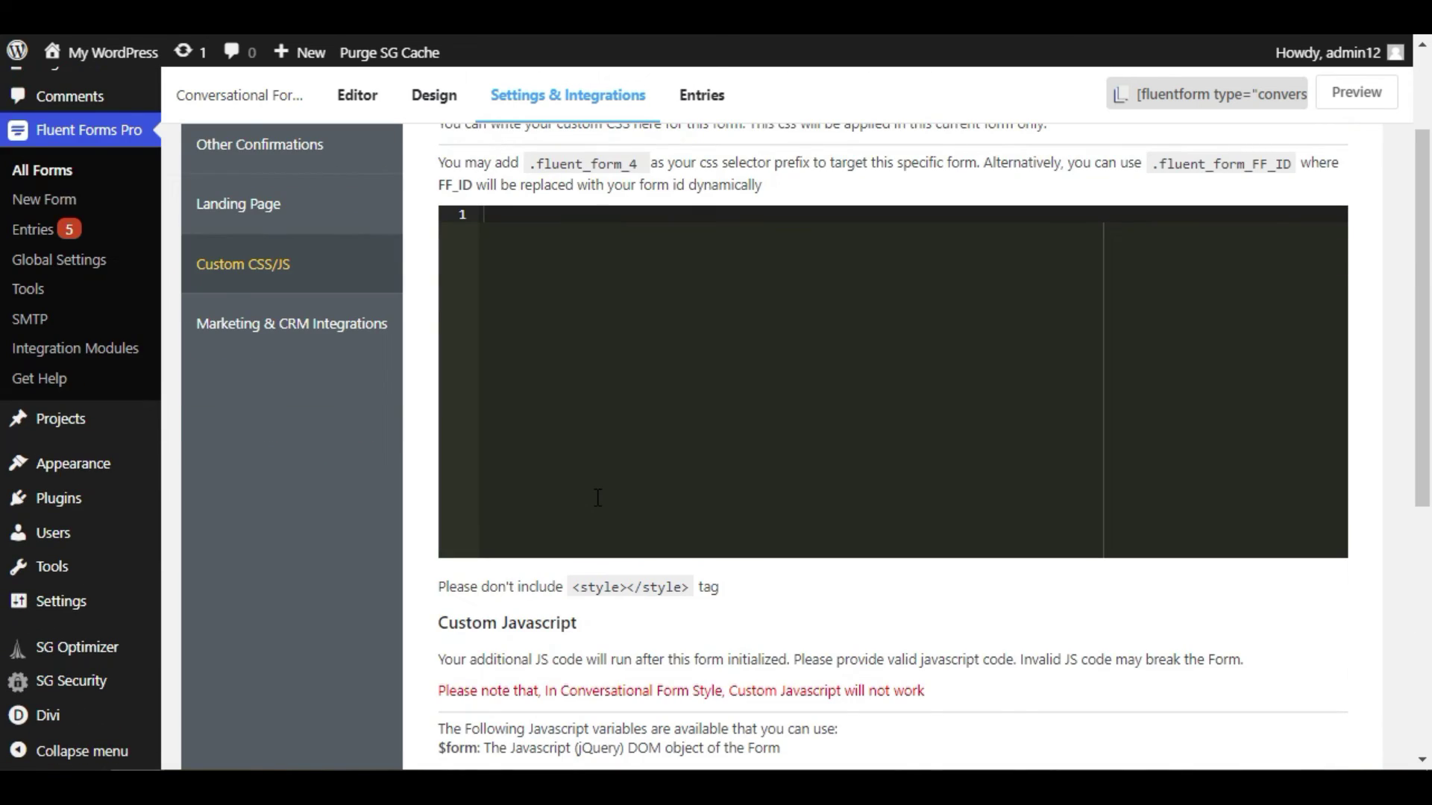
{"action": "scroll", "coordinate": [598, 498], "scroll_direction": "up", "scroll_amount": 2}
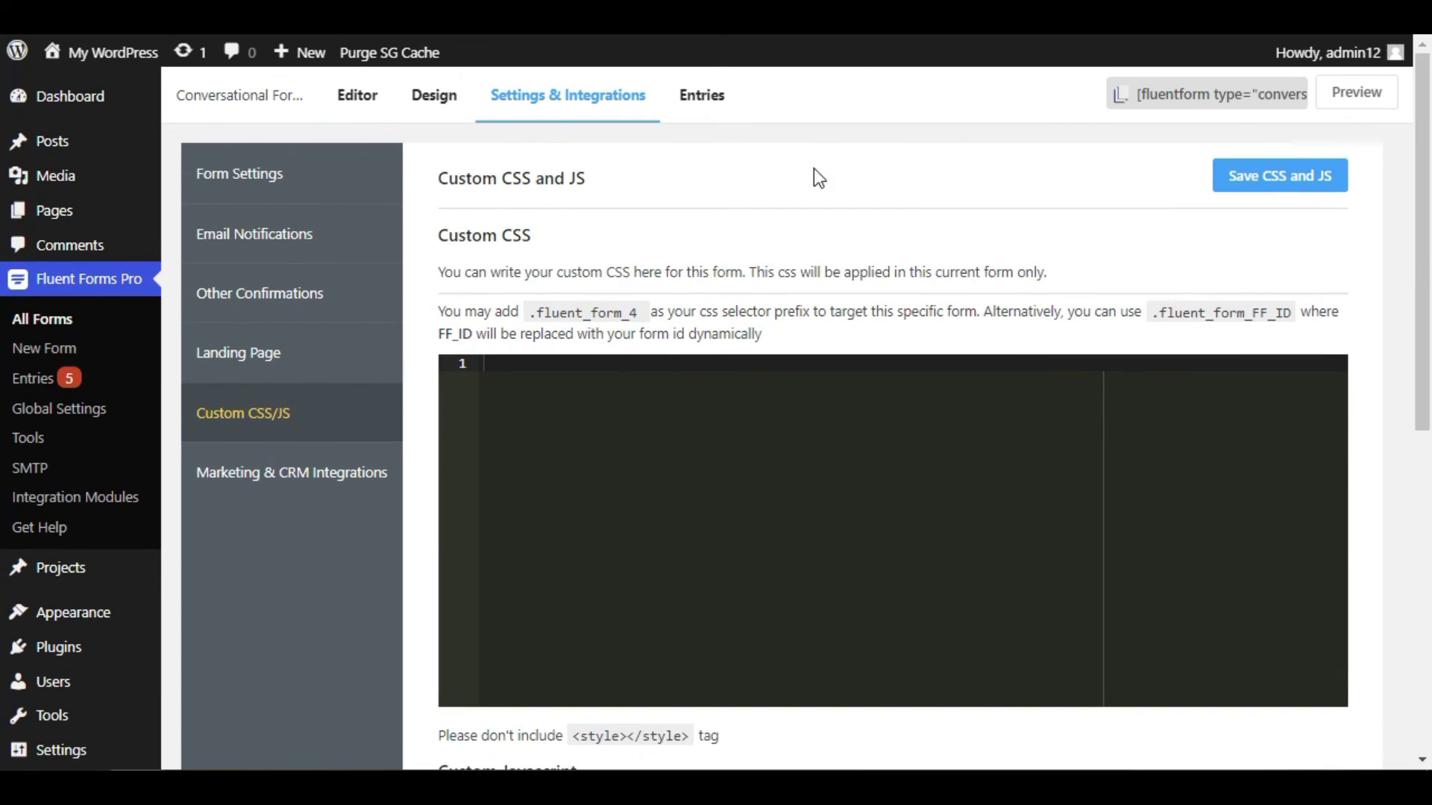
{"action": "left_click", "coordinate": [699, 101]}
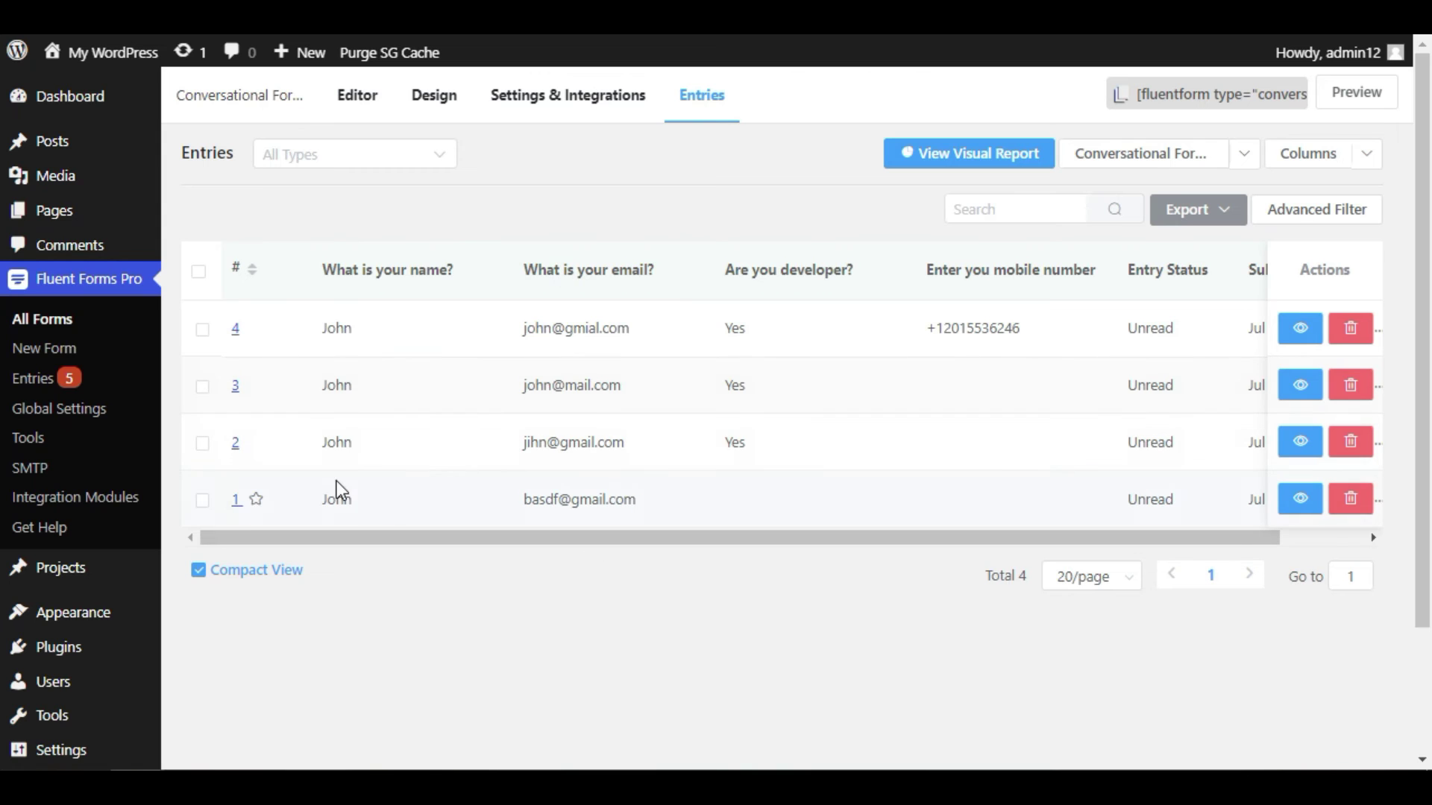
- Review the details of entry 4 and return to the entries list
{"action": "left_click_drag", "start_coordinate": [353, 442], "coordinate": [326, 440]}
{"action": "left_click", "coordinate": [373, 393]}
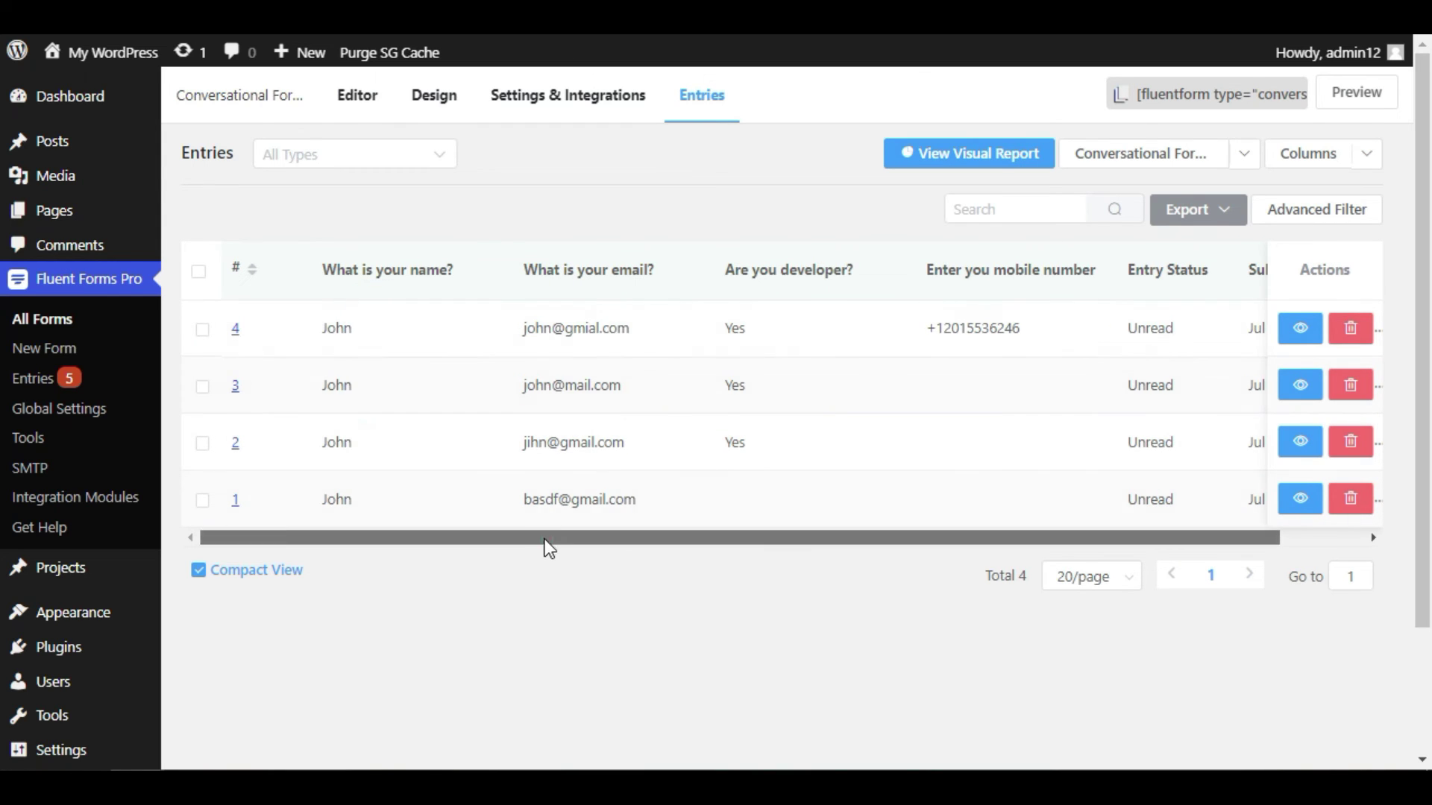
{"action": "left_click_drag", "start_coordinate": [543, 538], "coordinate": [901, 571]}
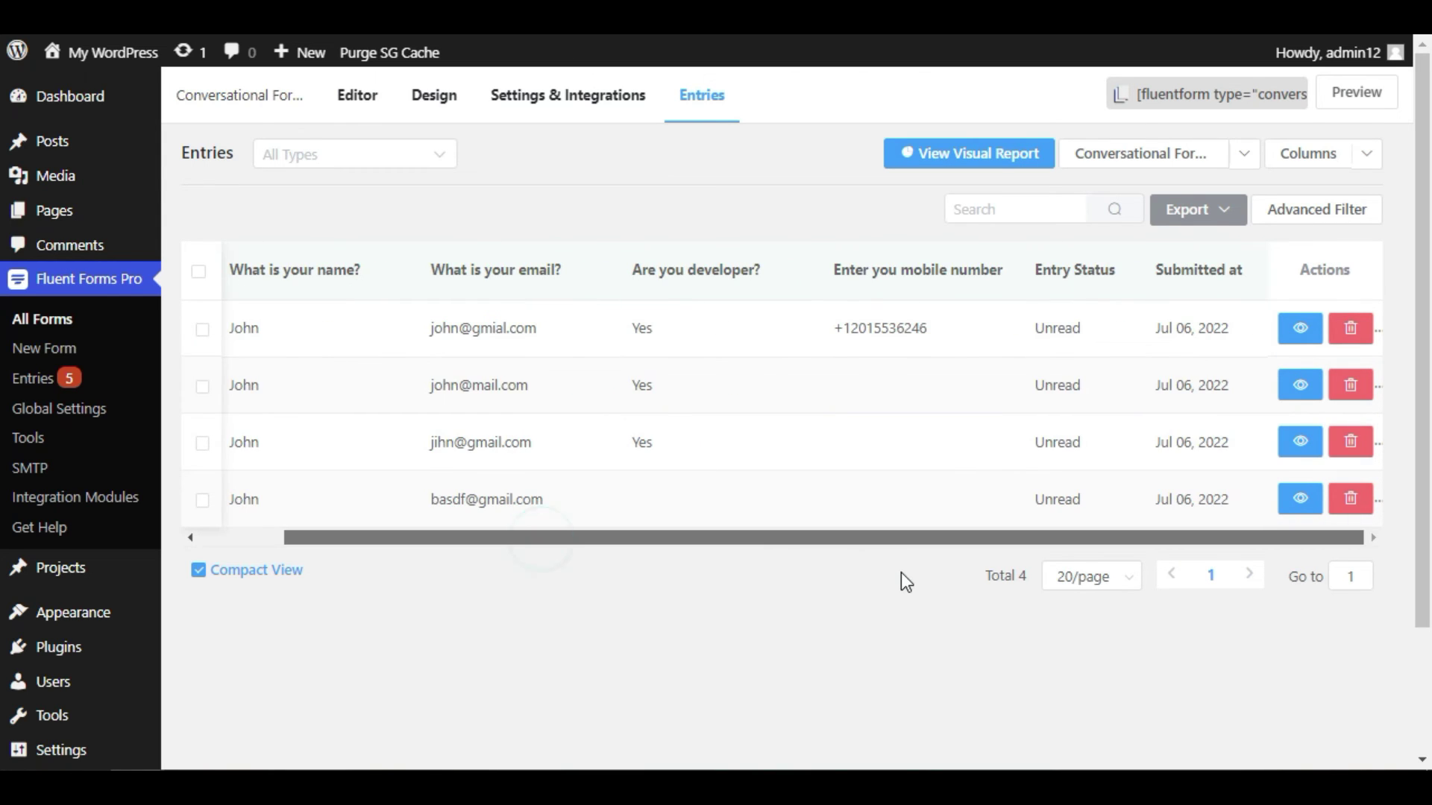
{"action": "left_click", "coordinate": [1298, 328]}
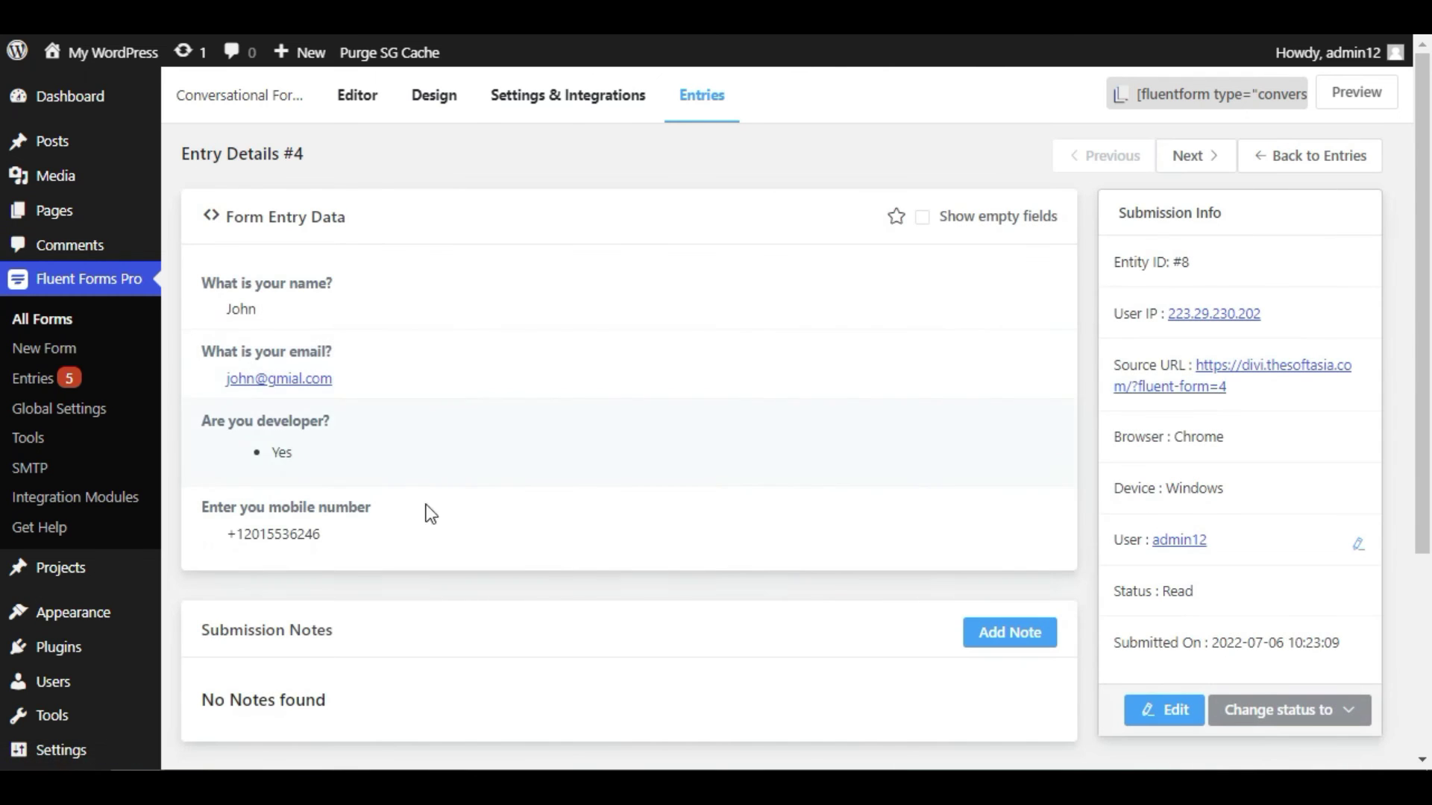
{"action": "scroll", "coordinate": [468, 383], "scroll_direction": "down", "scroll_amount": 4}
{"action": "scroll", "coordinate": [473, 595], "scroll_direction": "up", "scroll_amount": 4}
{"action": "left_click", "coordinate": [1278, 156]}
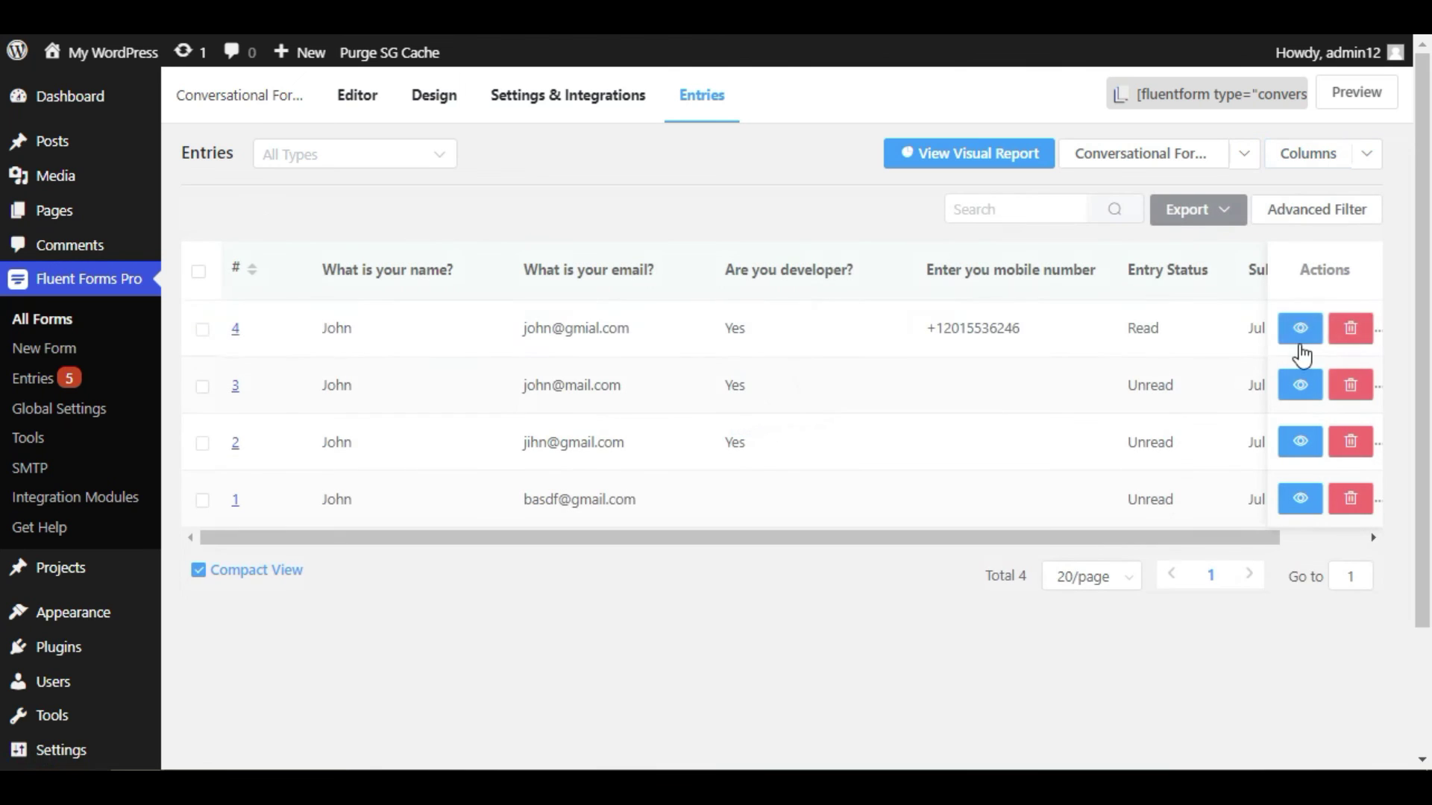
- Delete entry 4, then show and hide the advanced date range filter
{"action": "left_click", "coordinate": [1350, 328]}
{"action": "left_click", "coordinate": [1352, 279]}
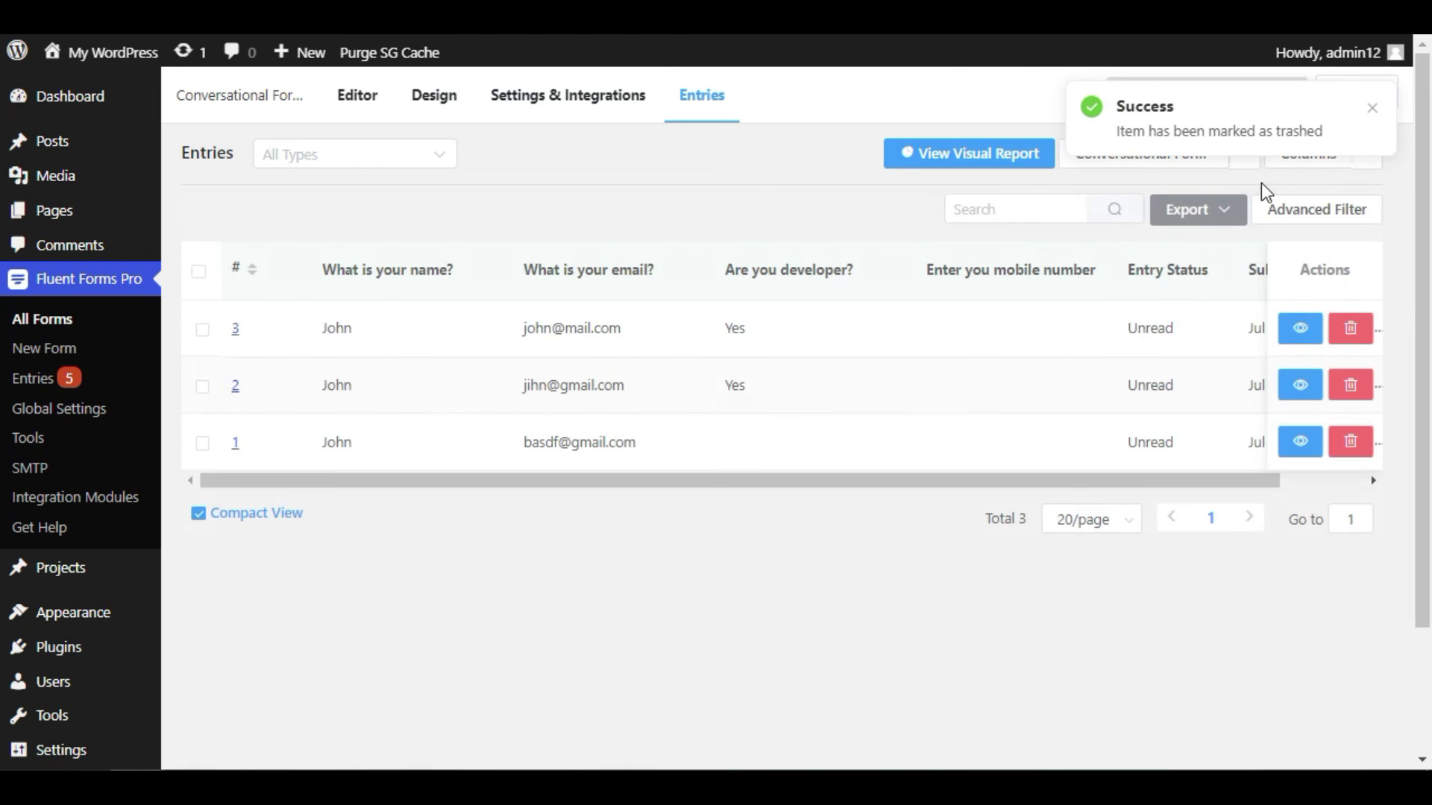
{"action": "left_click", "coordinate": [1325, 216]}
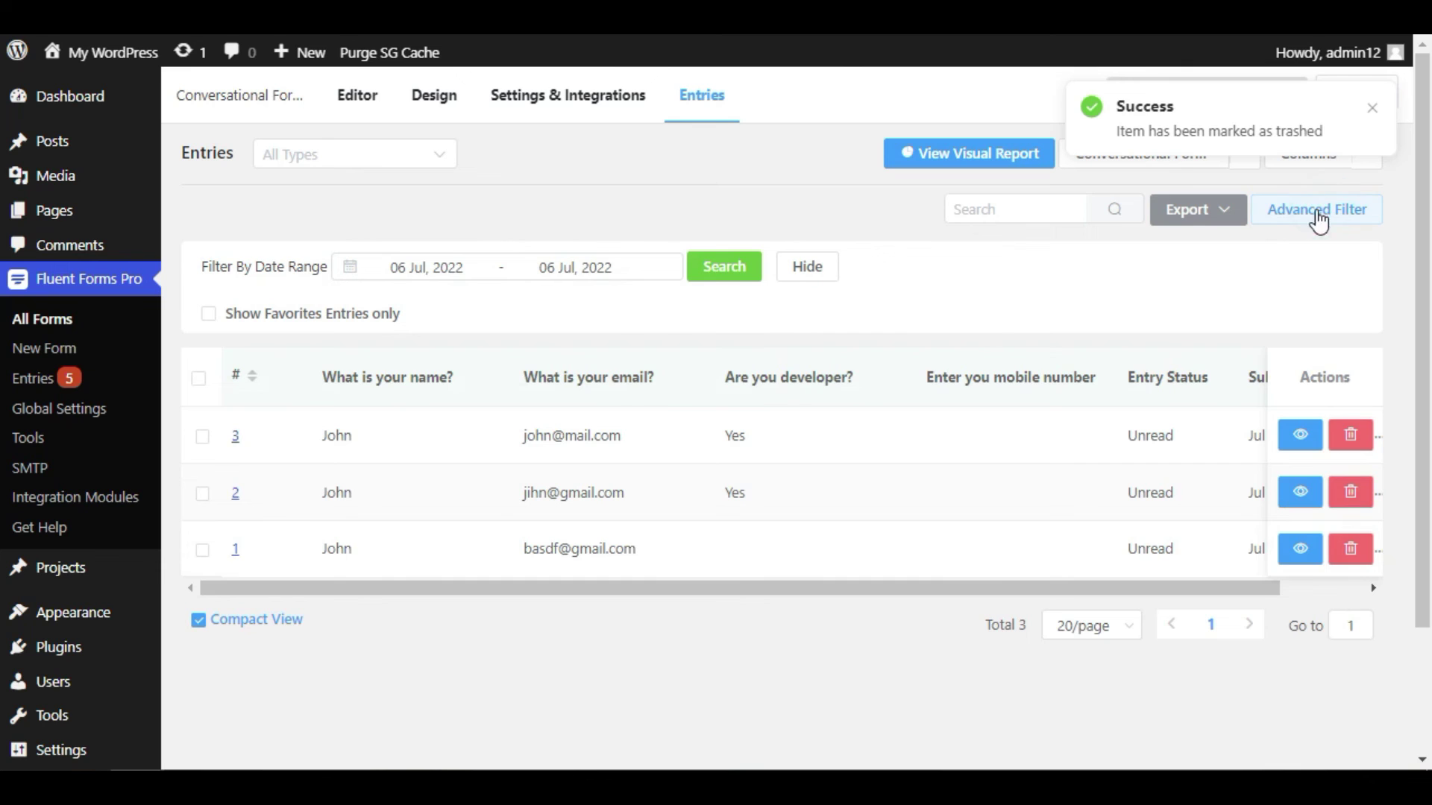
{"action": "left_click", "coordinate": [490, 269]}
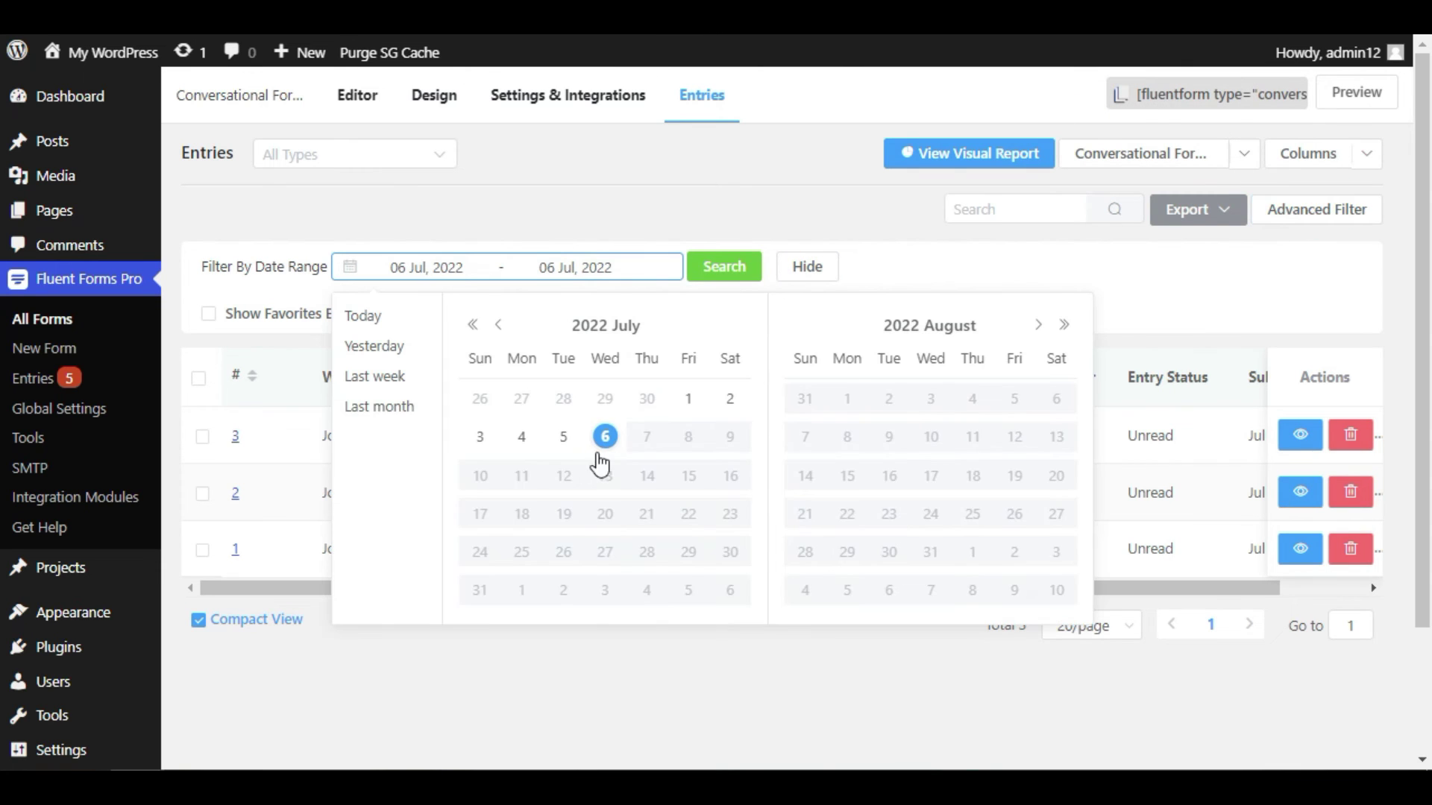
{"action": "left_click", "coordinate": [792, 270]}
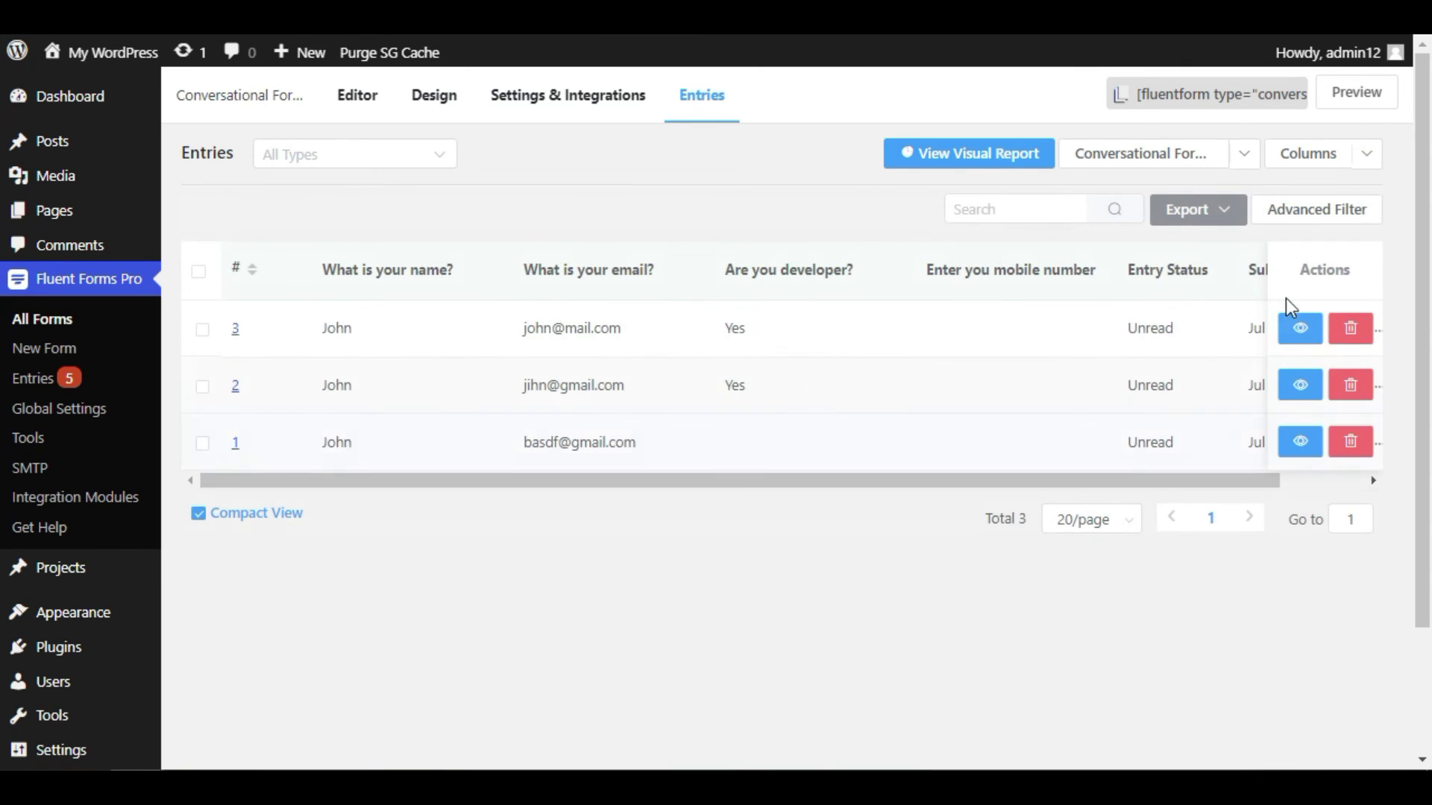
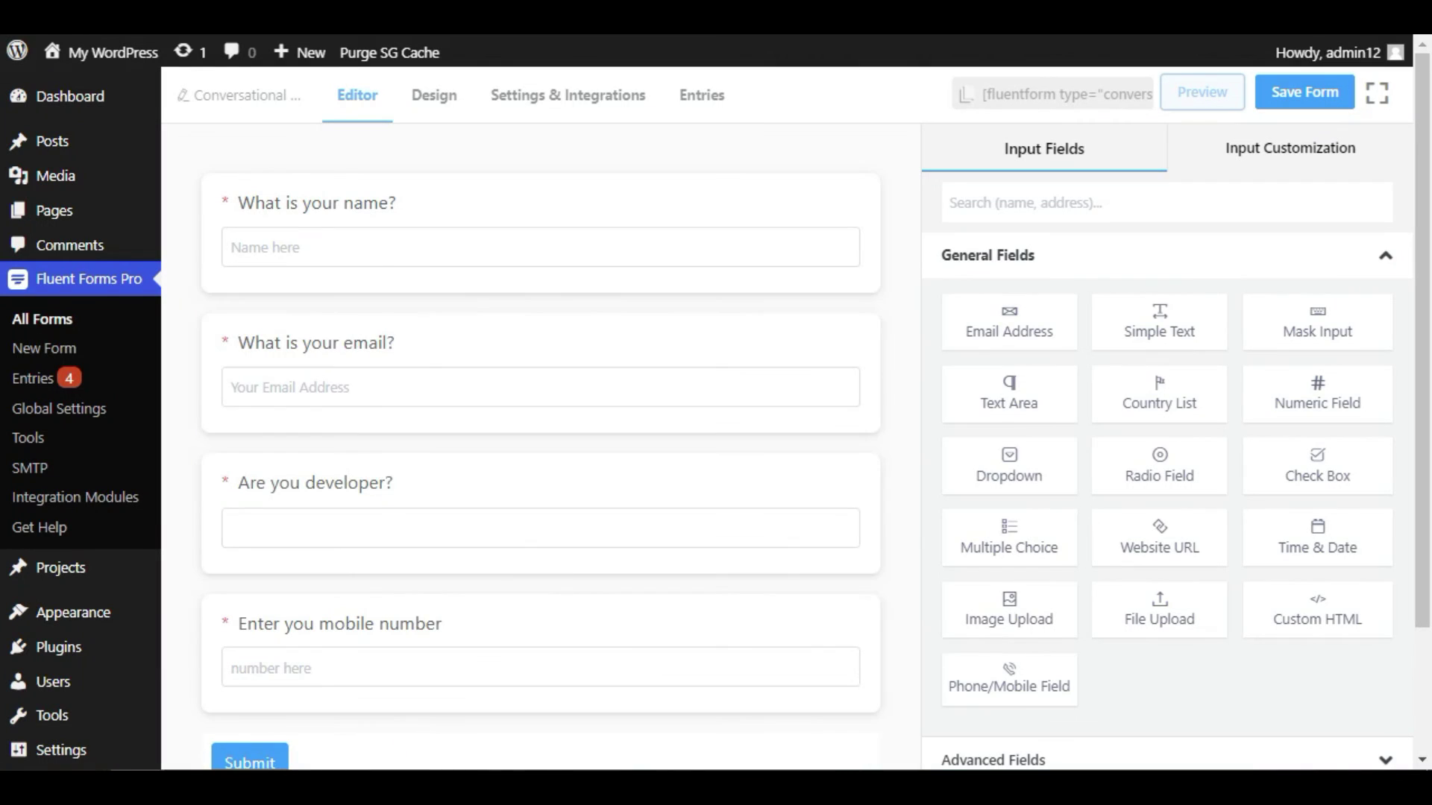
- Remove the background image from the conversational form's design settings
{"action": "left_click", "coordinate": [440, 98]}
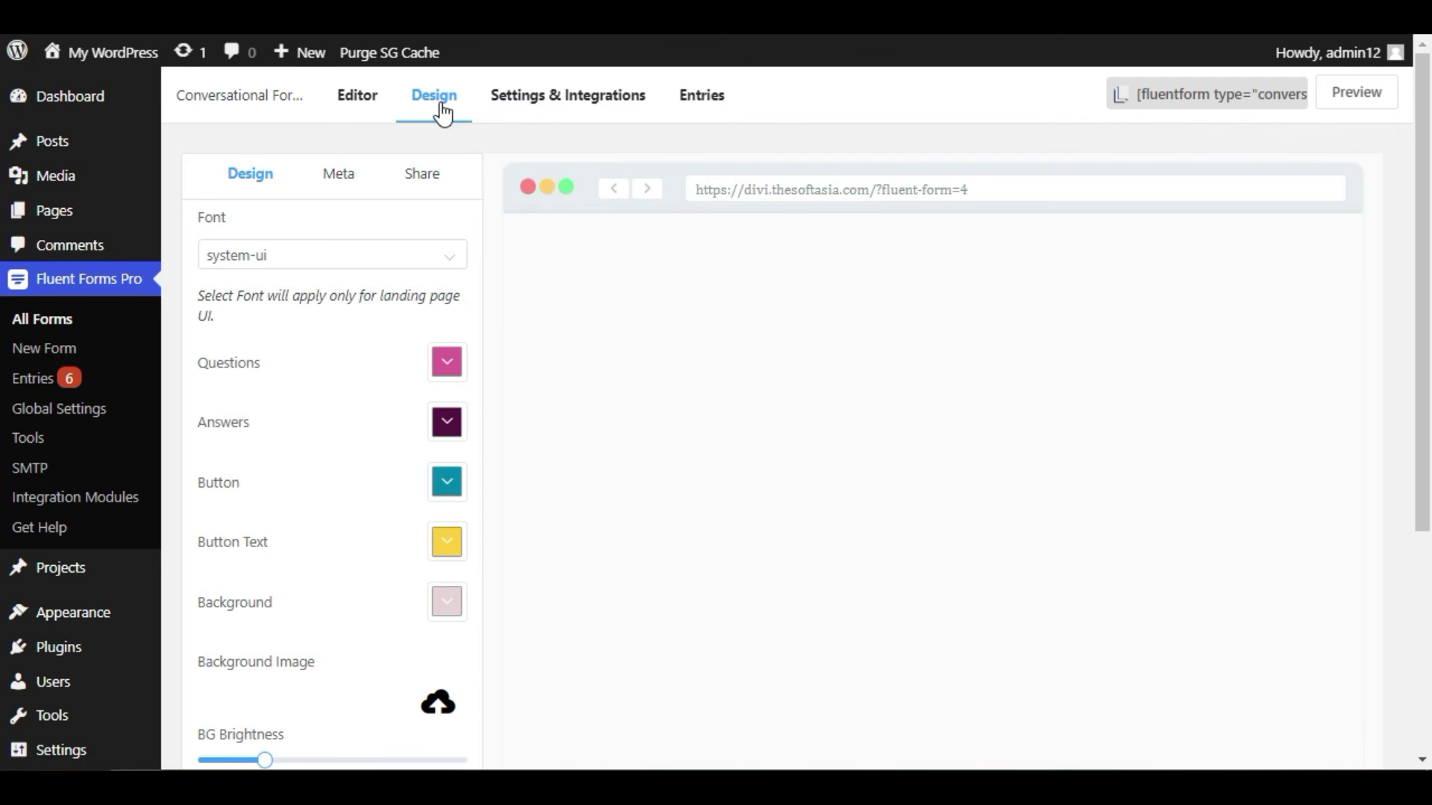
{"action": "scroll", "coordinate": [447, 571], "scroll_direction": "down", "scroll_amount": 3}
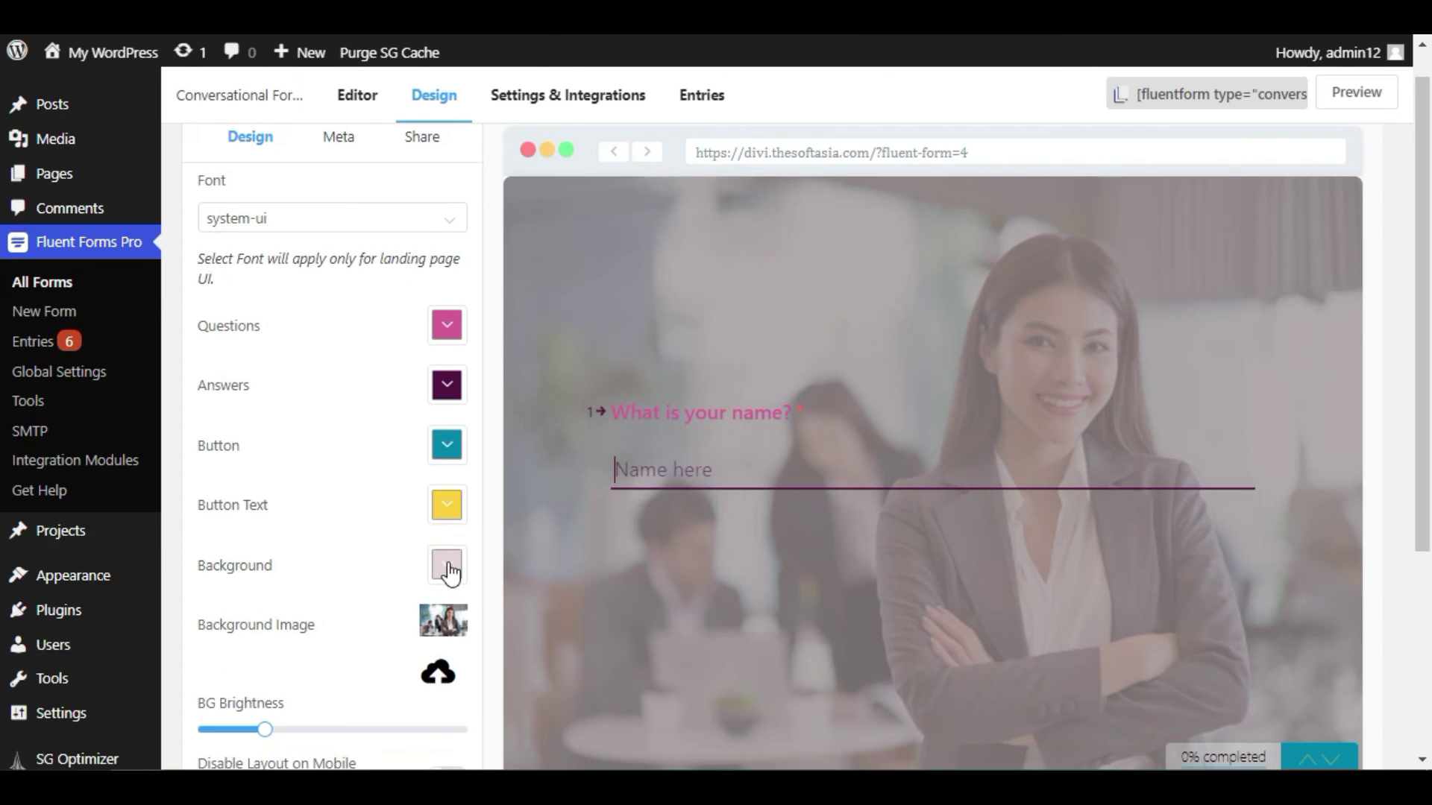
{"action": "left_click", "coordinate": [436, 515]}
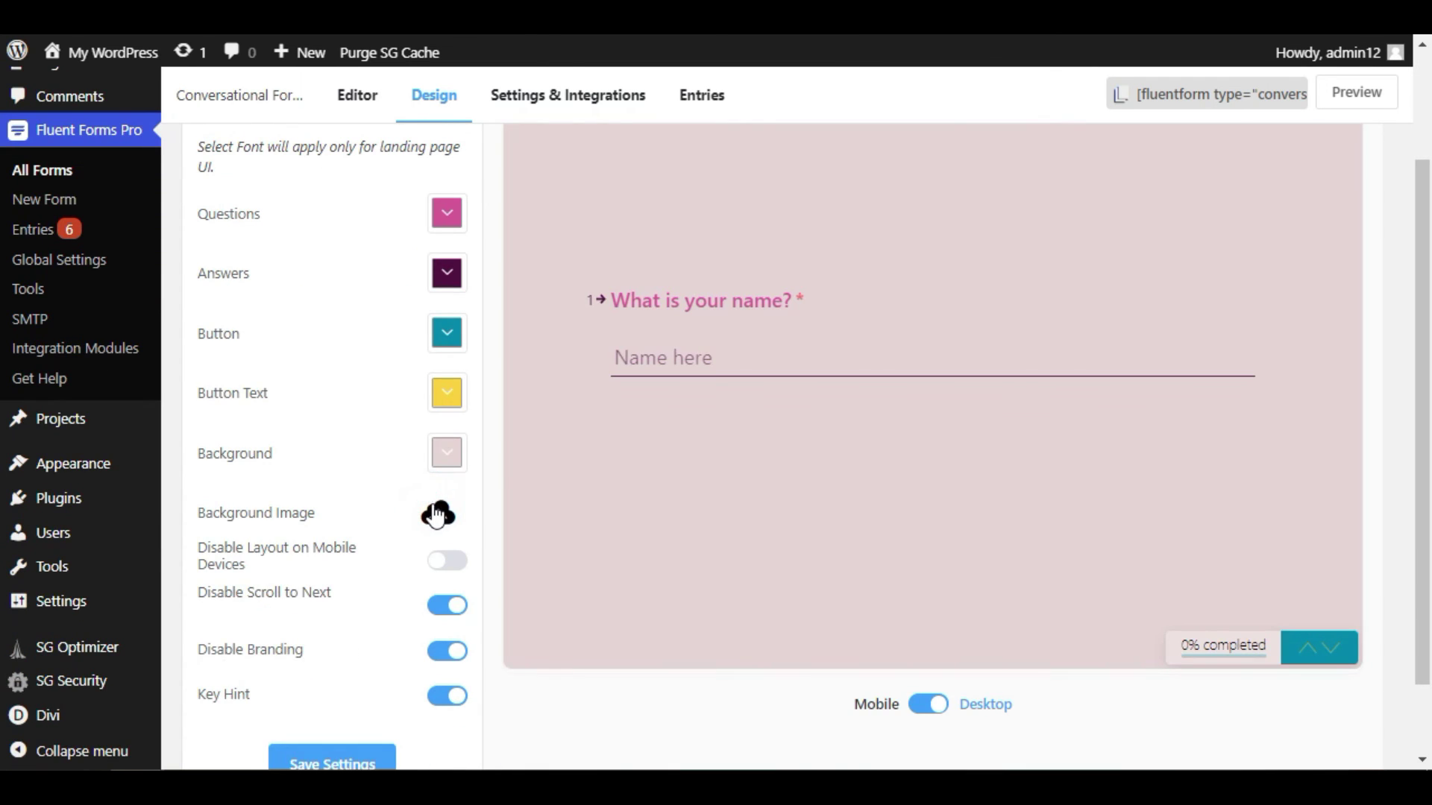
{"action": "left_click", "coordinate": [567, 99]}
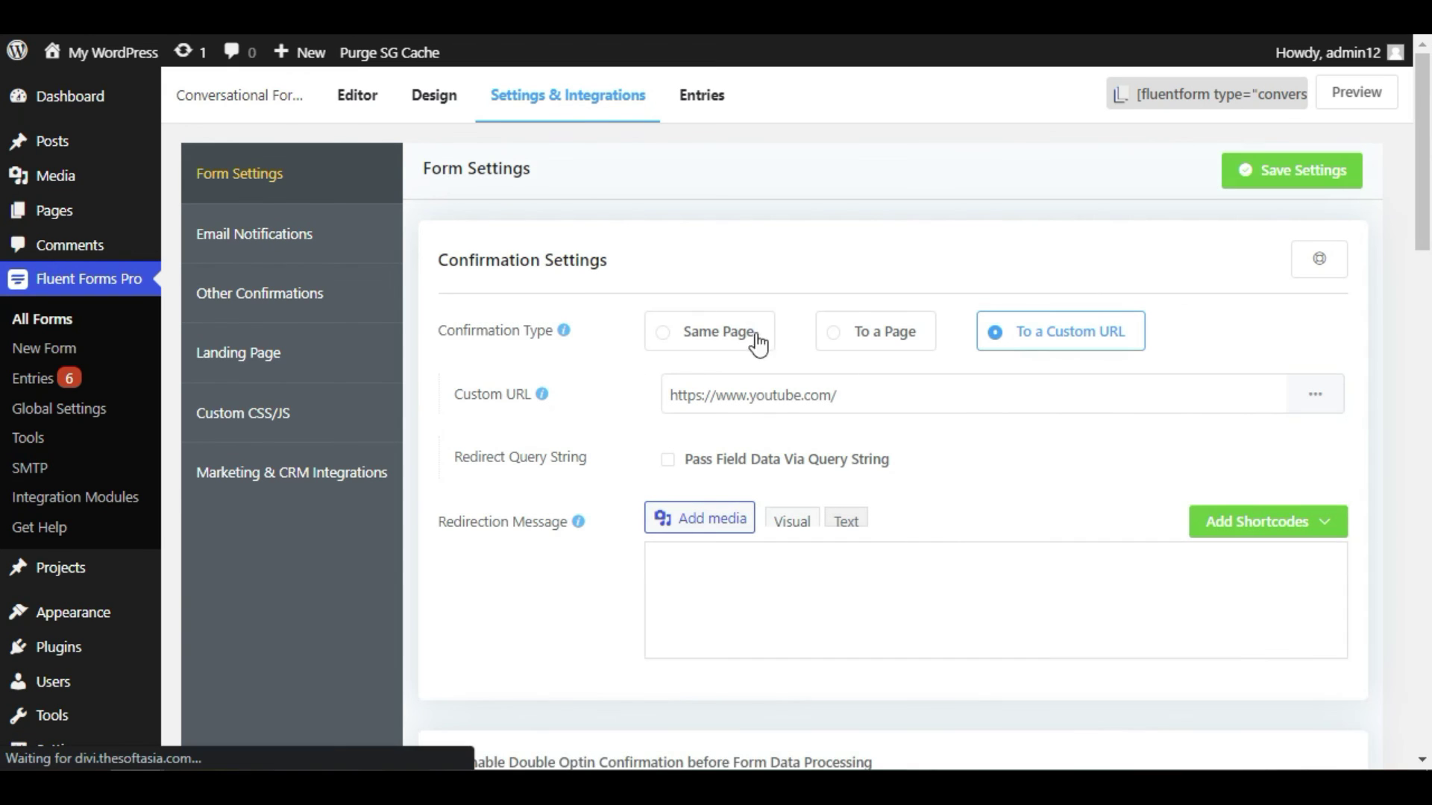
- Set the confirmation type to Same Page and save the settings
{"action": "left_click", "coordinate": [660, 332]}
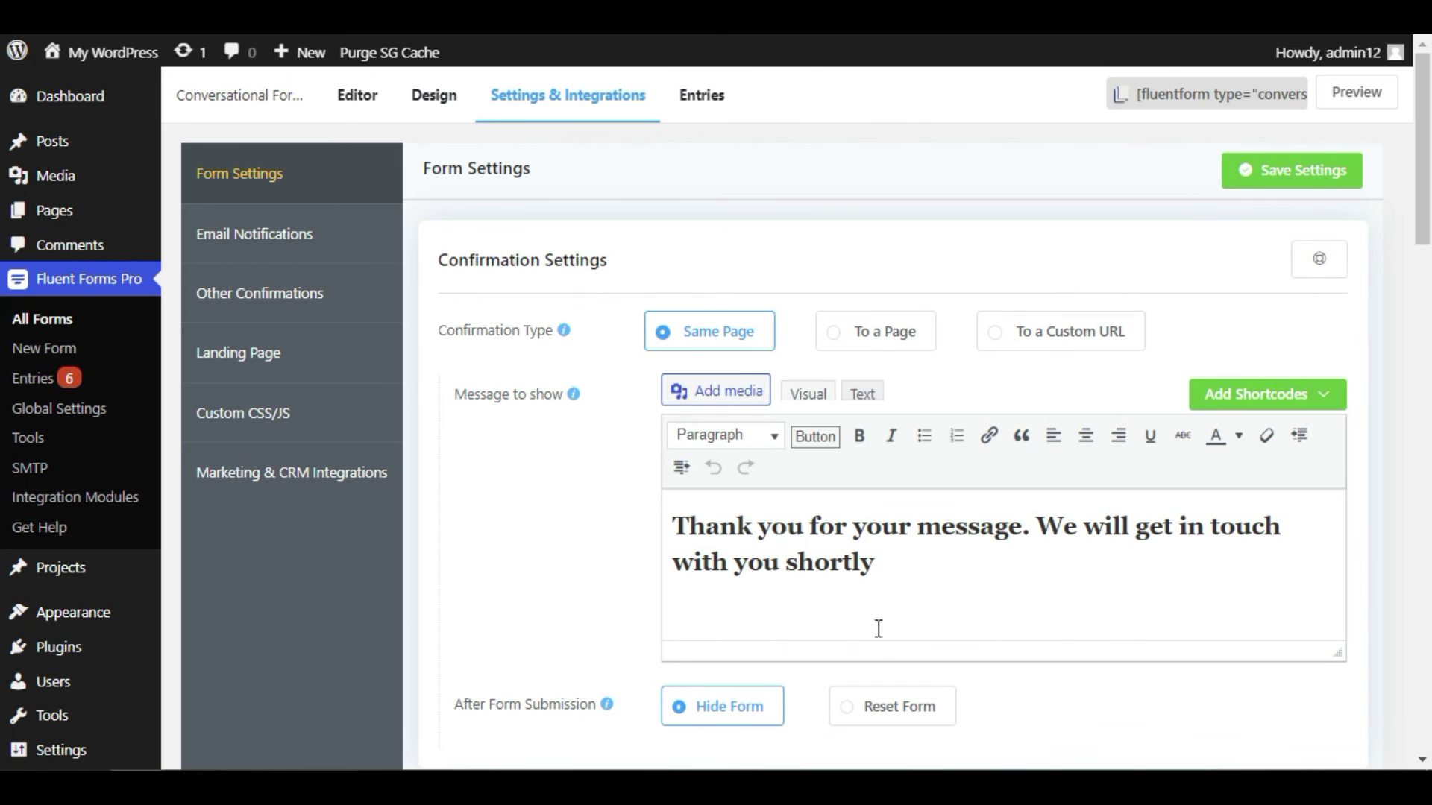
{"action": "left_click", "coordinate": [1305, 171]}
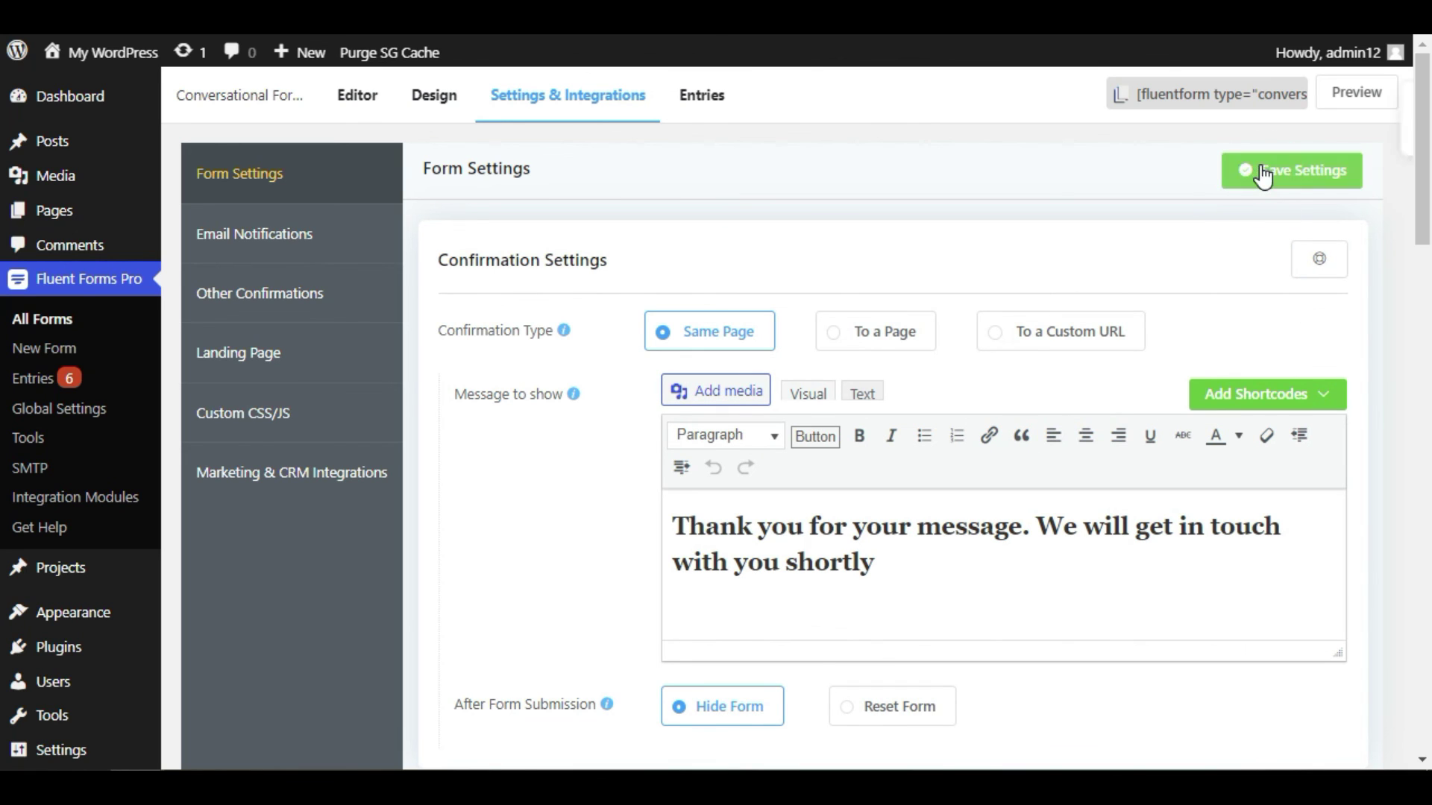
{"action": "left_click", "coordinate": [429, 105]}
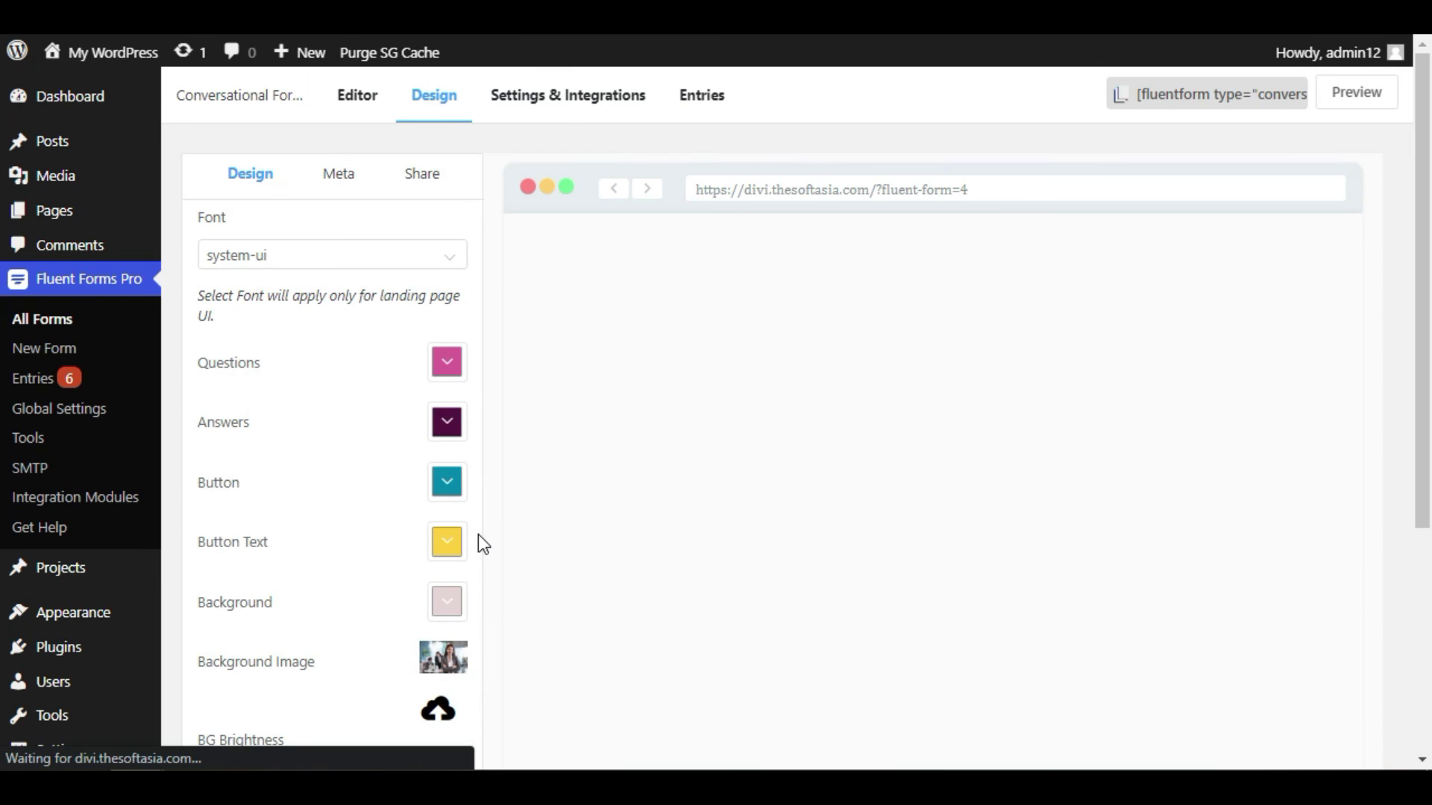
- Remove the background photo, save the plain pink design, and preview the form
{"action": "scroll", "coordinate": [478, 534], "scroll_direction": "down", "scroll_amount": 5}
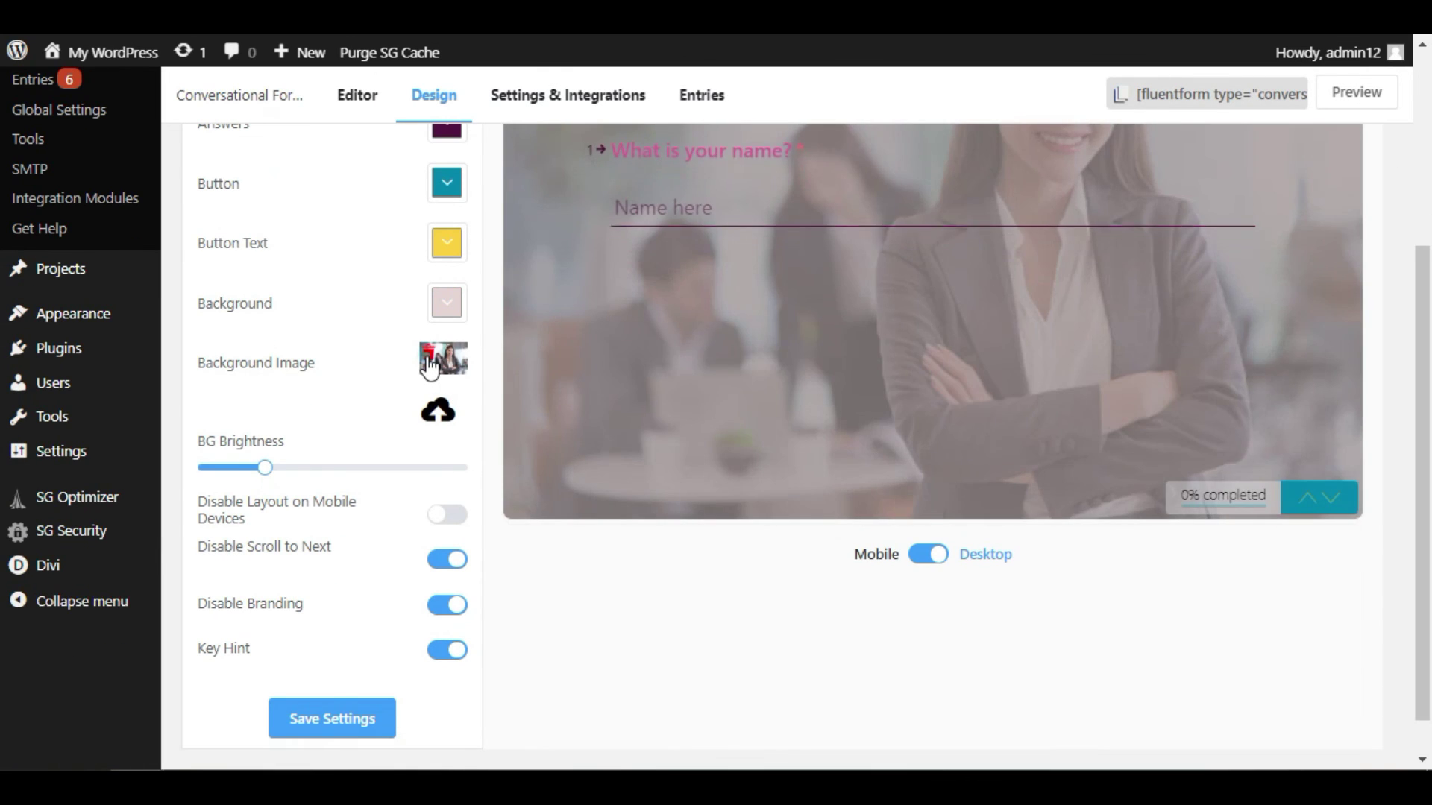
{"action": "left_click", "coordinate": [429, 356]}
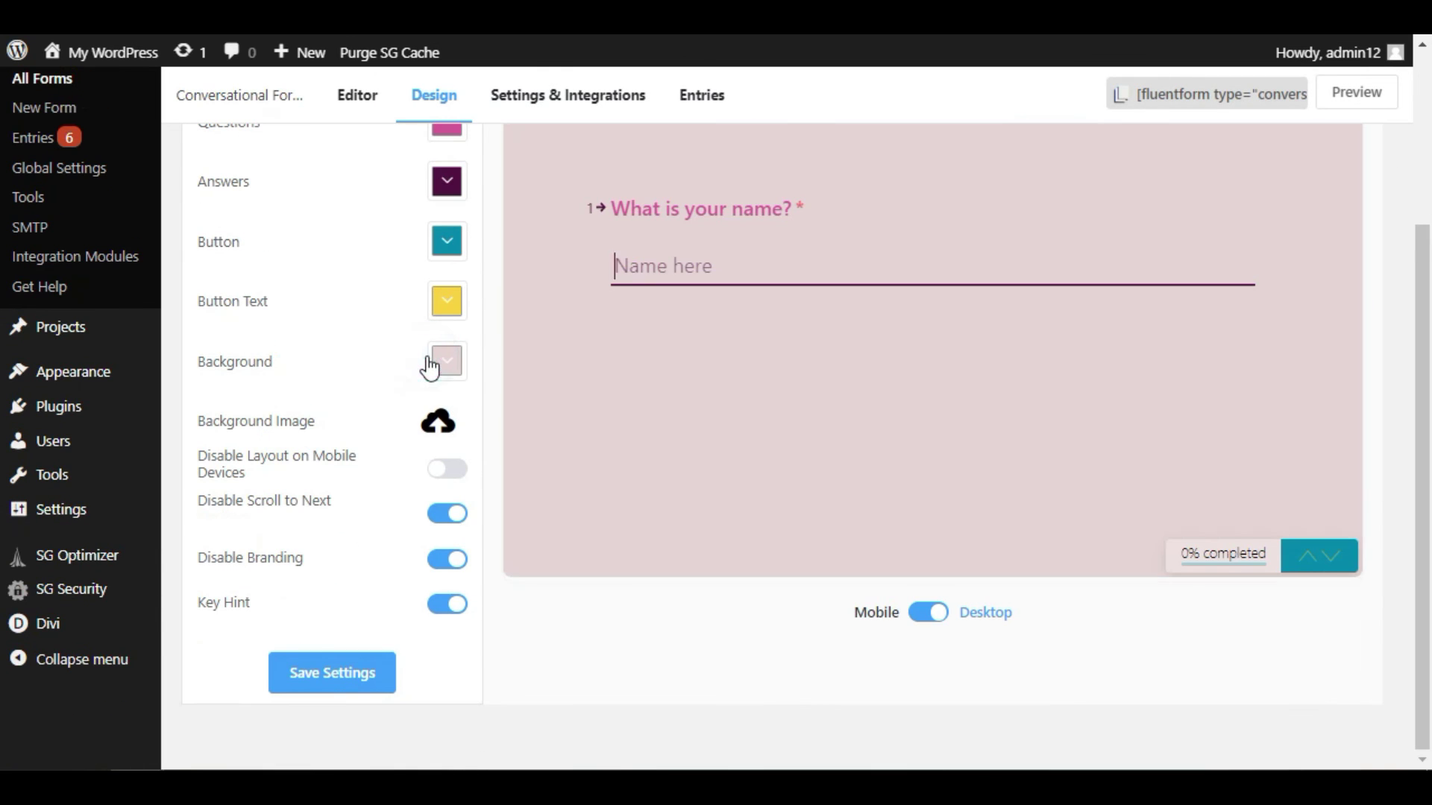
{"action": "left_click", "coordinate": [334, 690]}
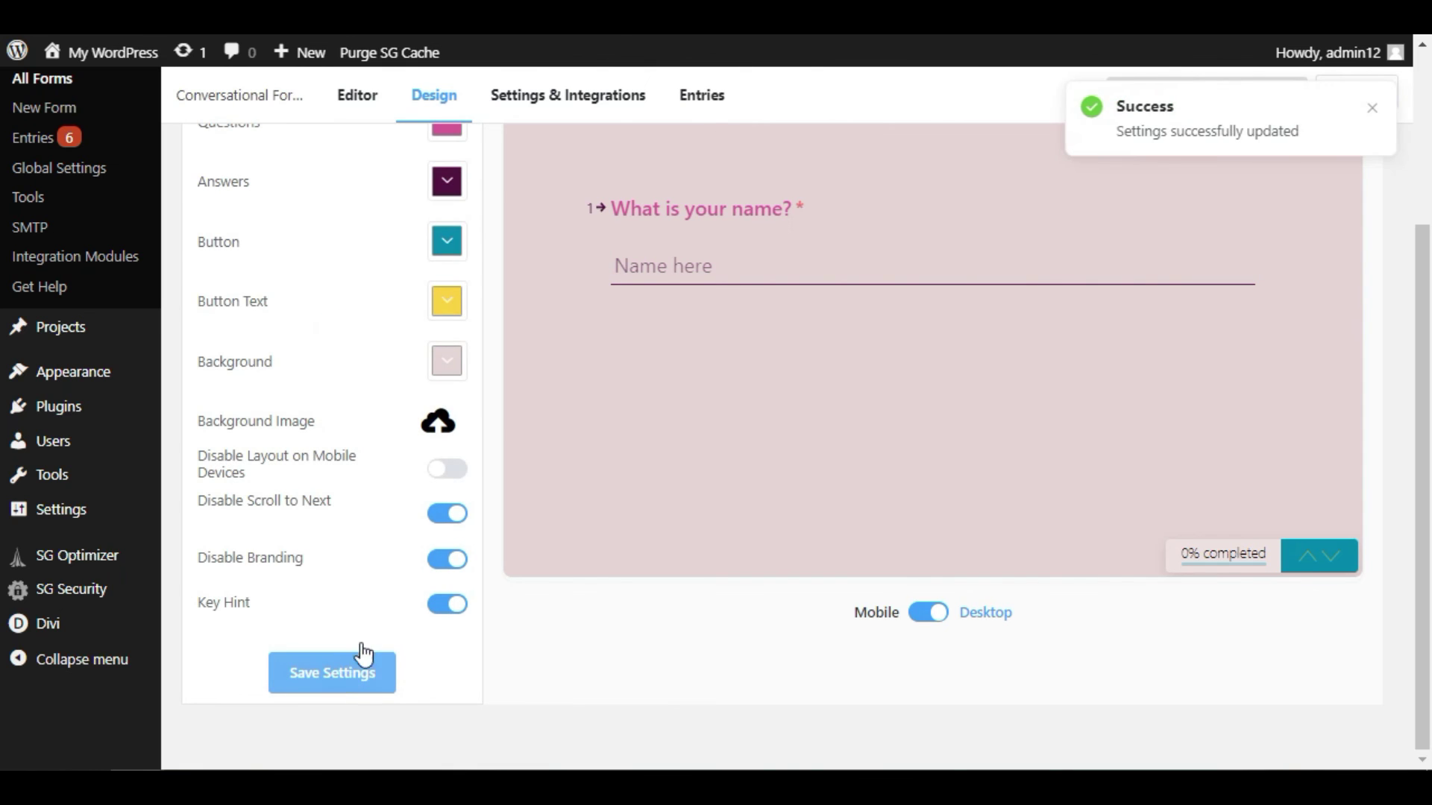
{"action": "left_click", "coordinate": [1356, 94]}
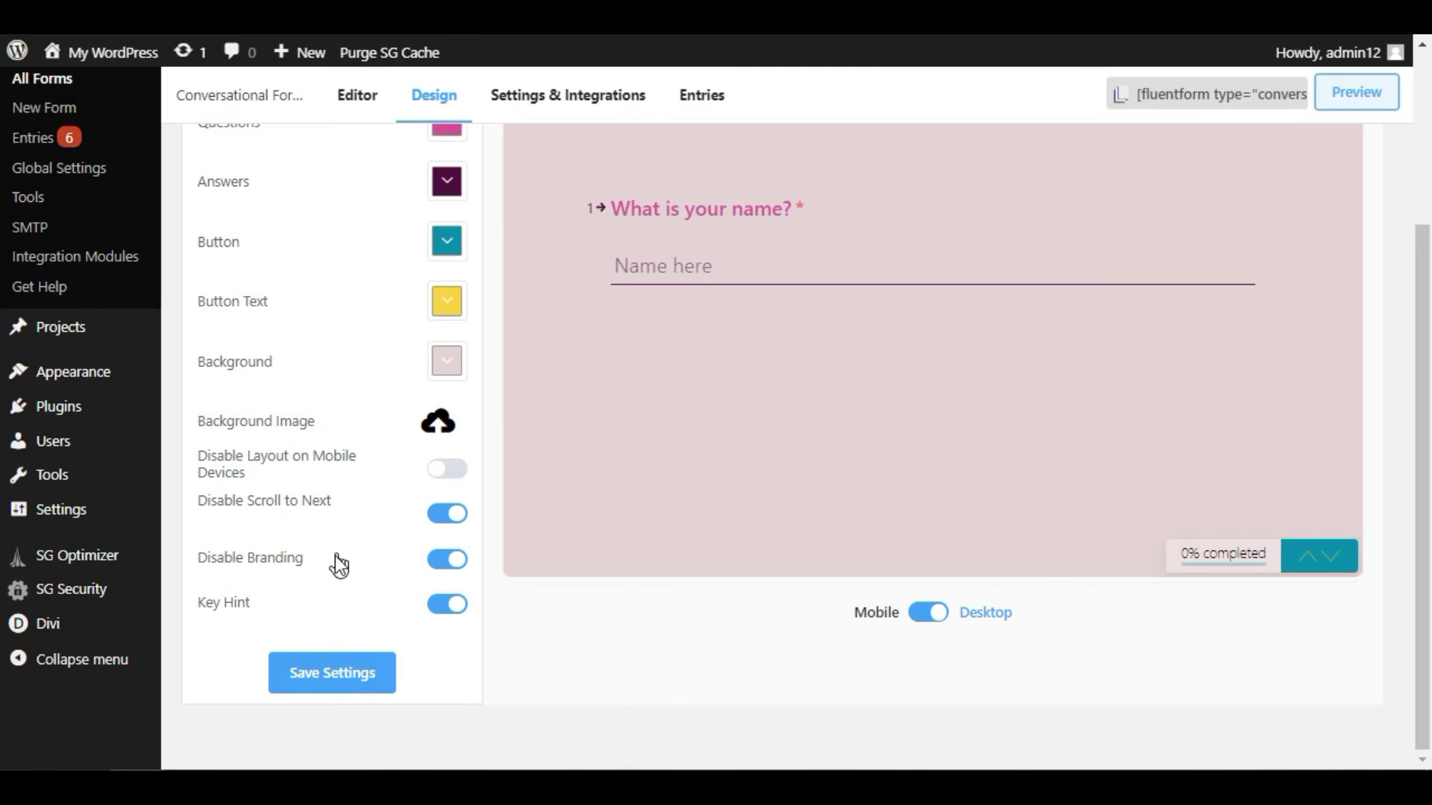
{"action": "scroll", "coordinate": [339, 567], "scroll_direction": "up", "scroll_amount": 3}
- Copy Conversational Form (#4)'s conversational shortcode and start a new blank page
{"action": "left_click", "coordinate": [68, 321]}
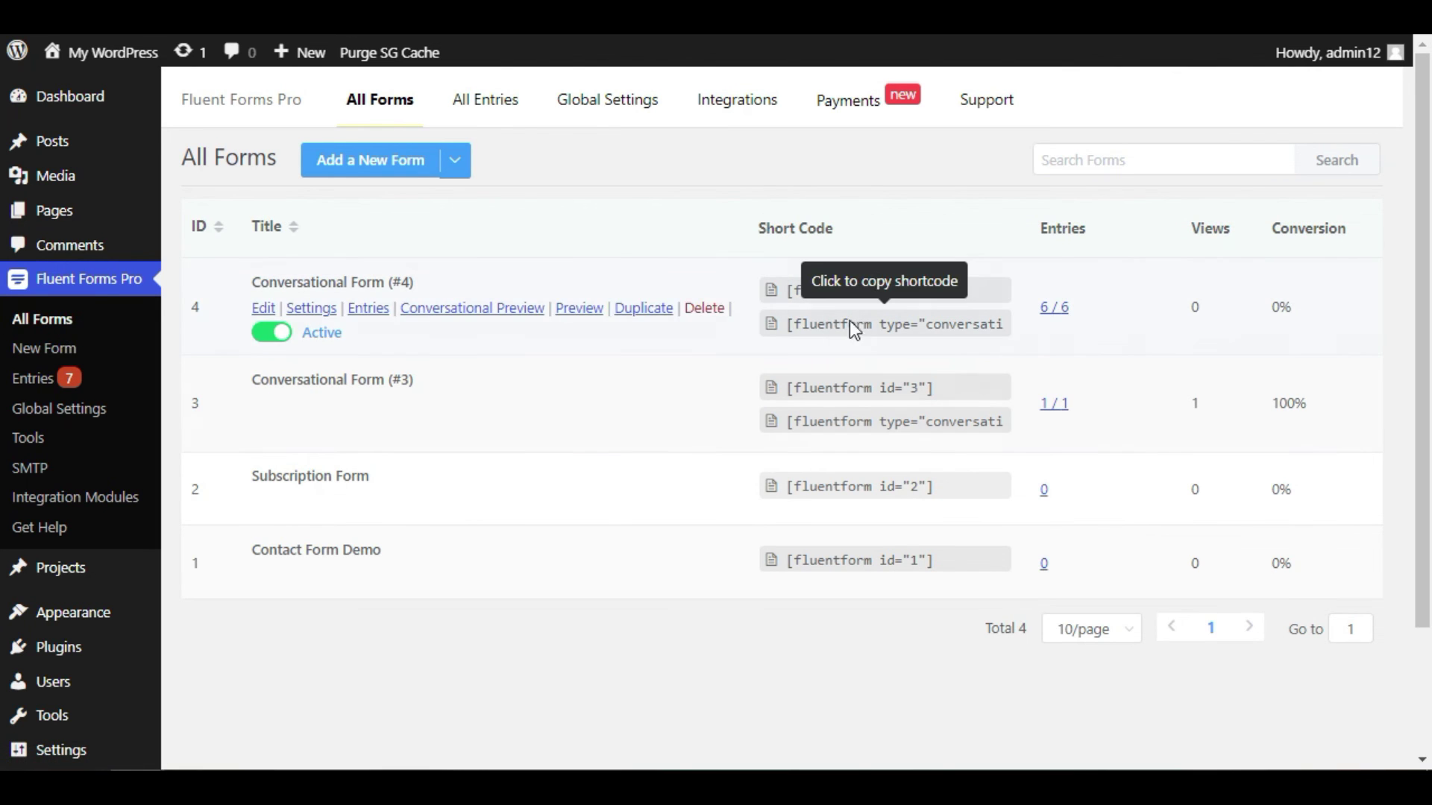
{"action": "left_click", "coordinate": [943, 322]}
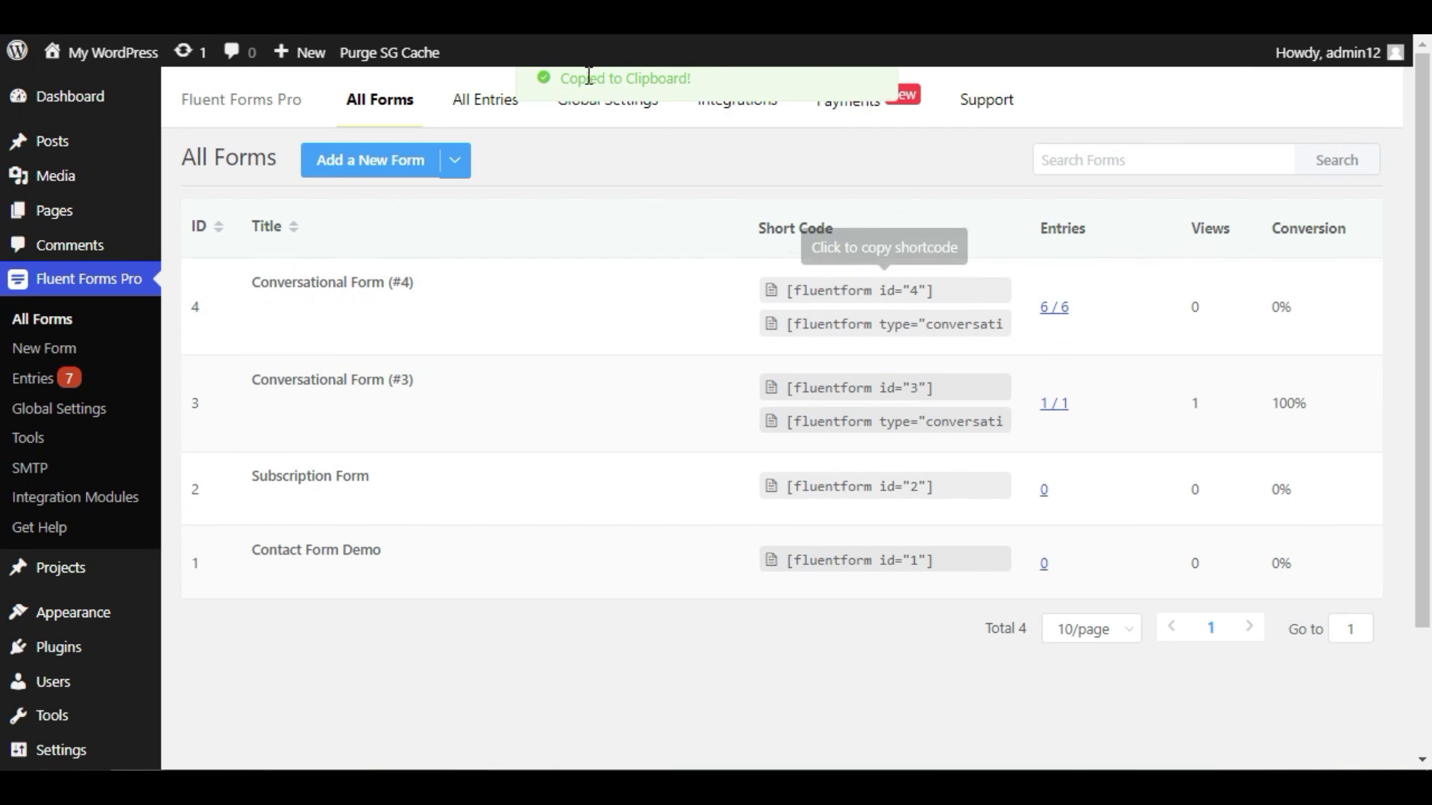
{"action": "left_click_drag", "start_coordinate": [561, 77], "coordinate": [681, 80]}
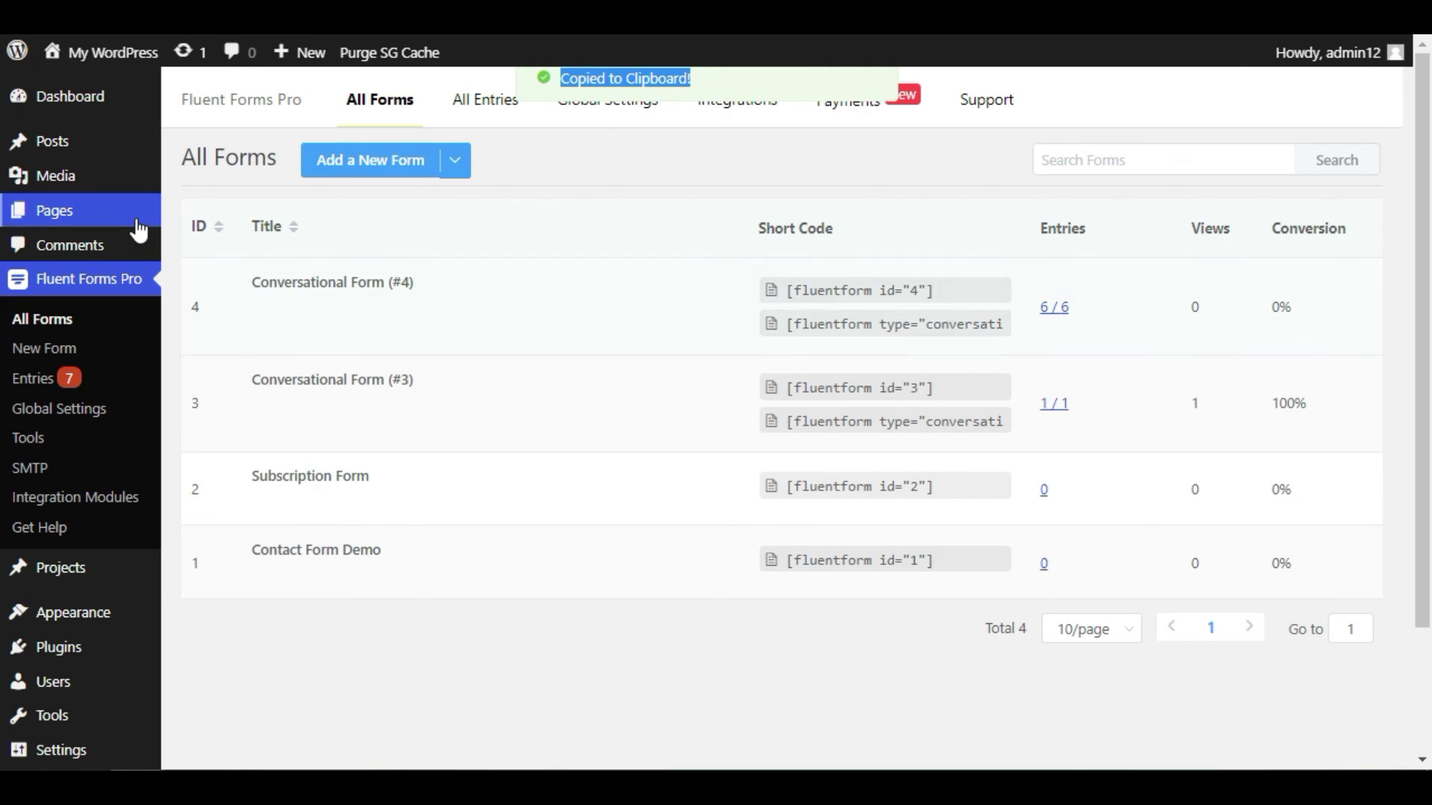
{"action": "mouse_move", "coordinate": [111, 226]}
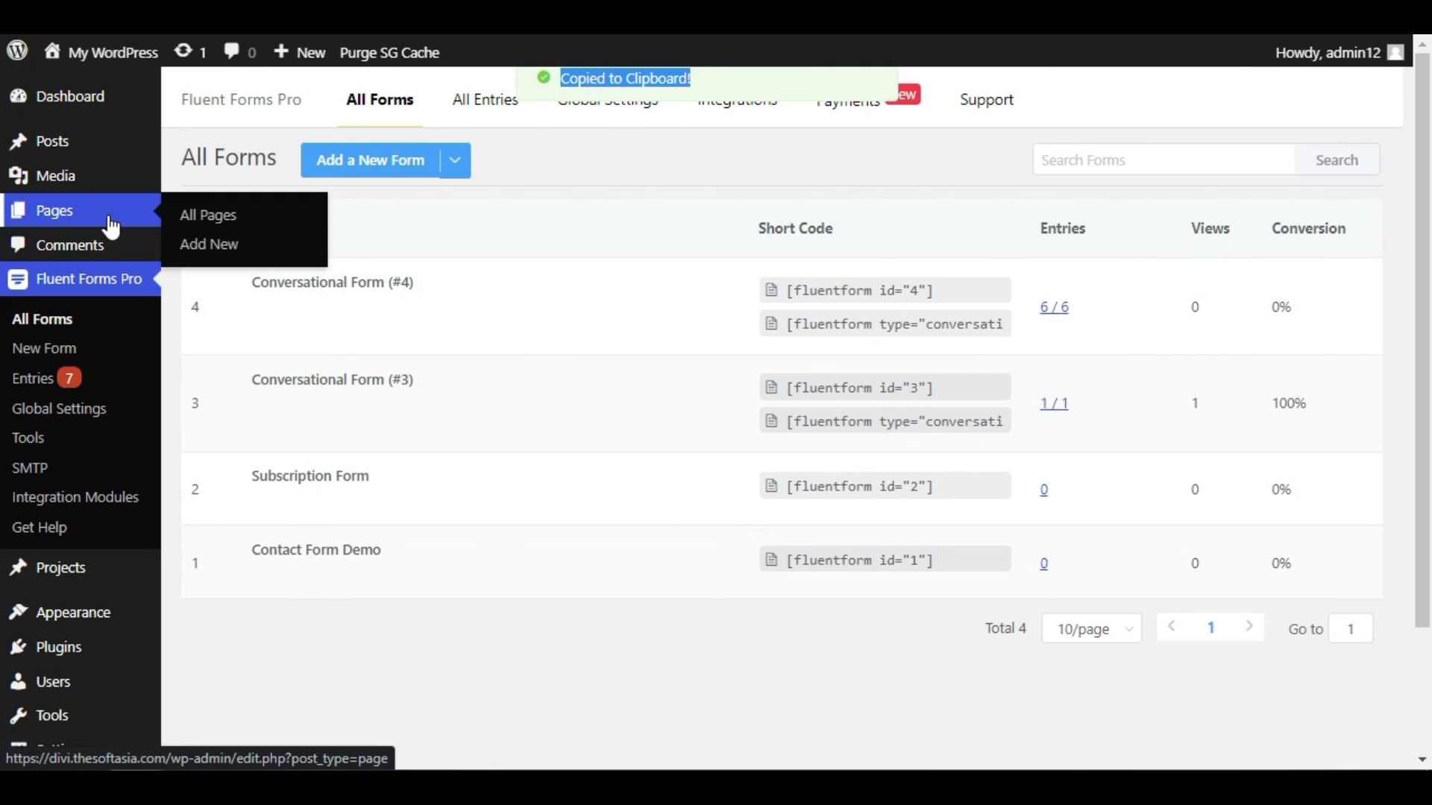
{"action": "left_click", "coordinate": [285, 241]}
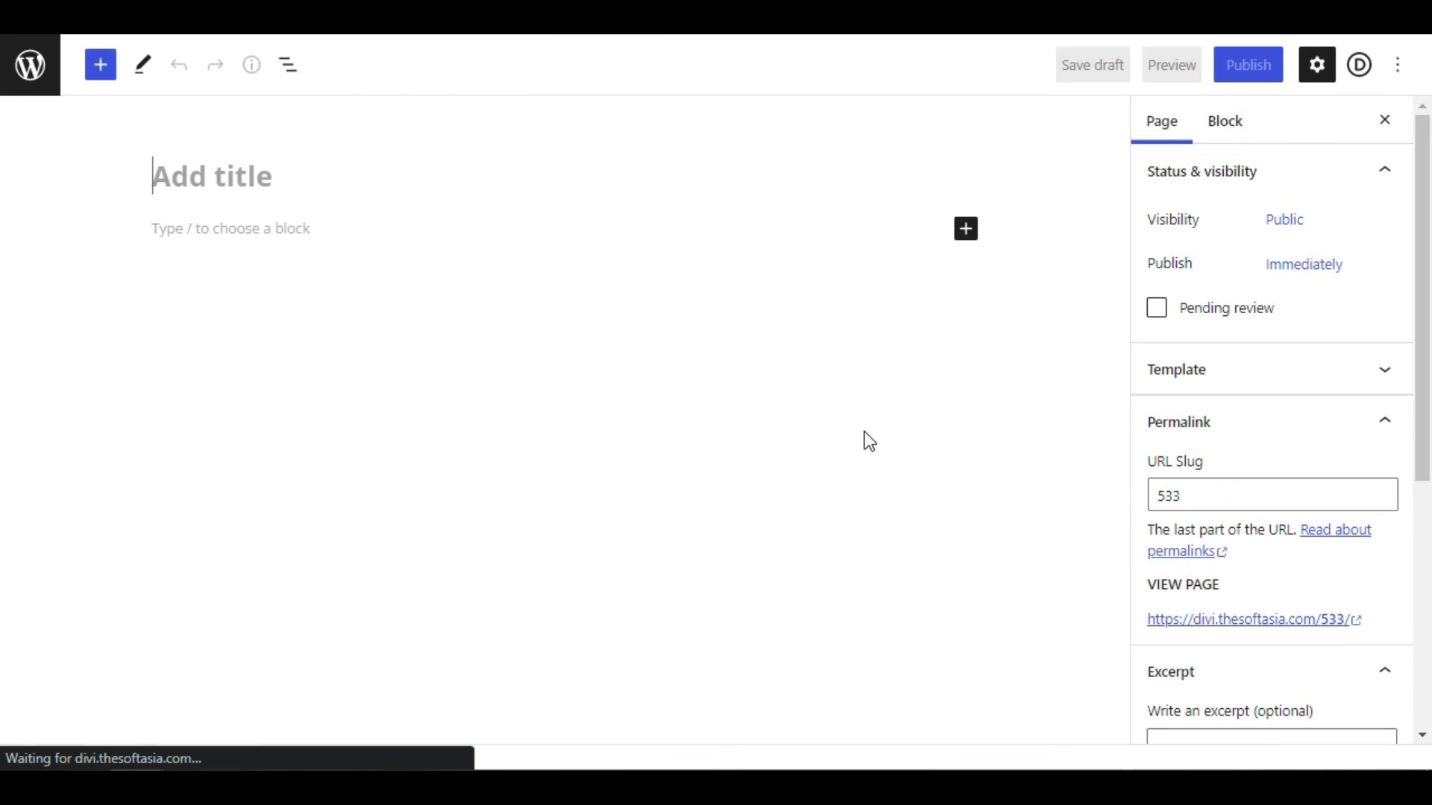
- Publish a page titled 'Conversational Form' containing [fluentform type="conversational" id="4"] and view it
{"action": "type", "text": "Con"}
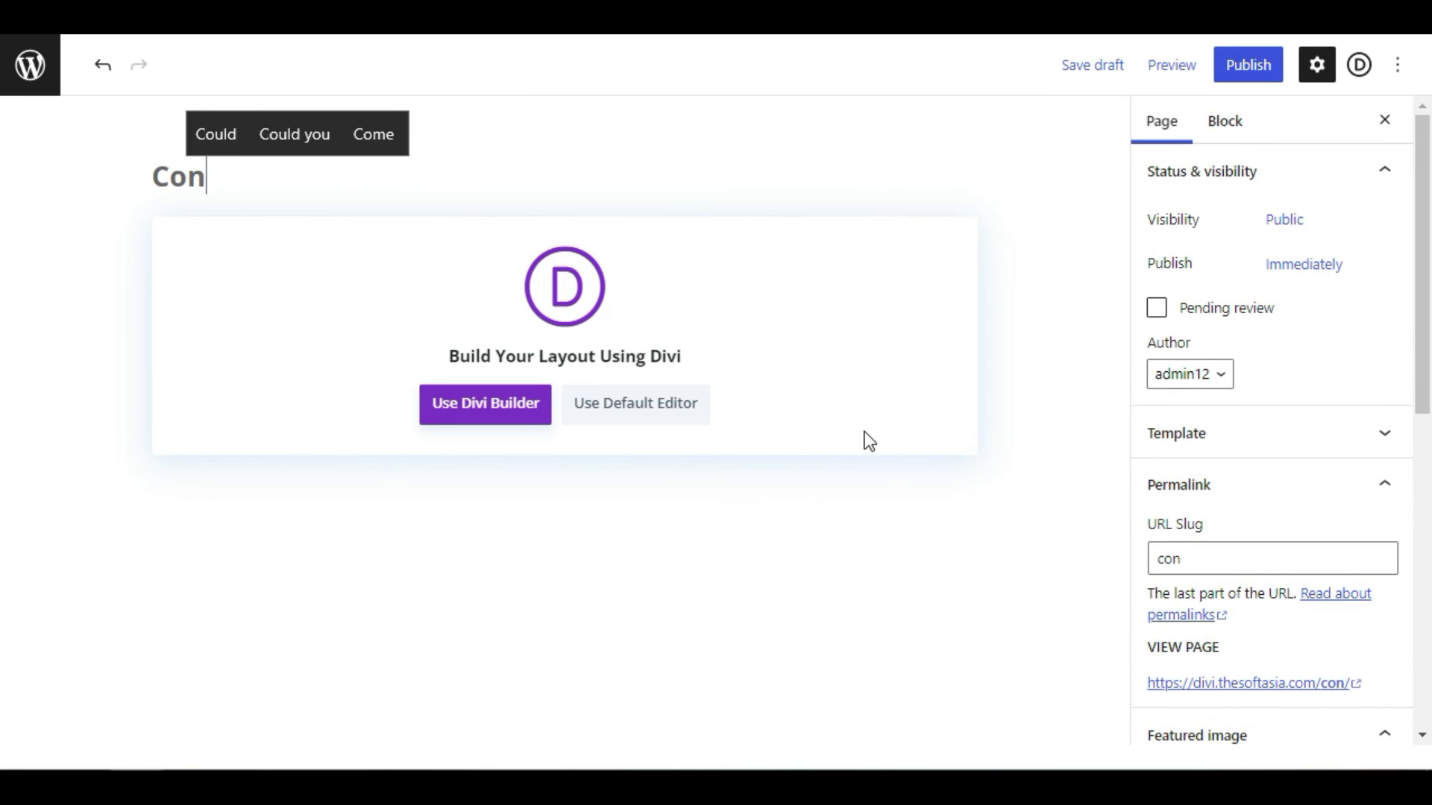
{"action": "type", "text": "cver"}
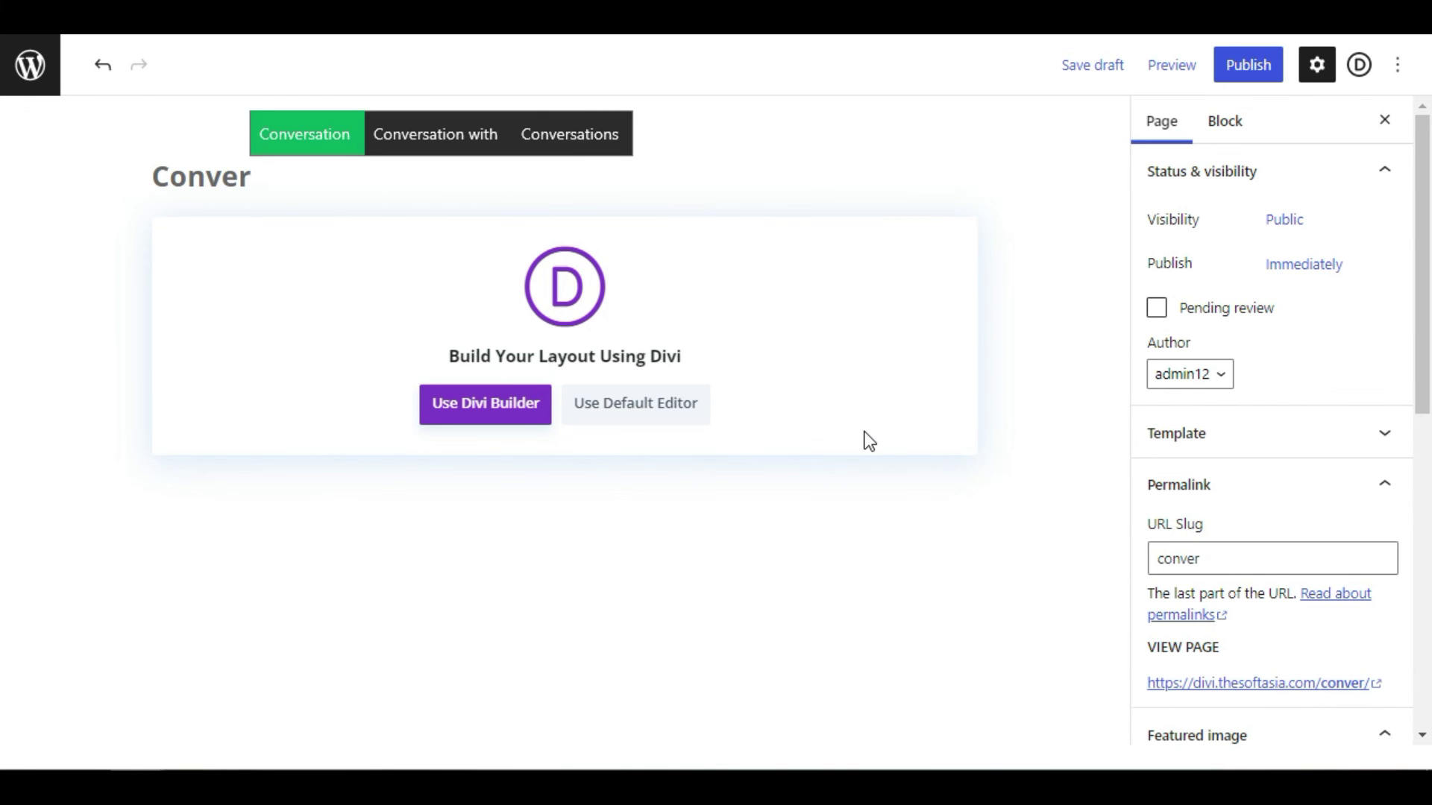
{"action": "type", "text": "sational Form"}
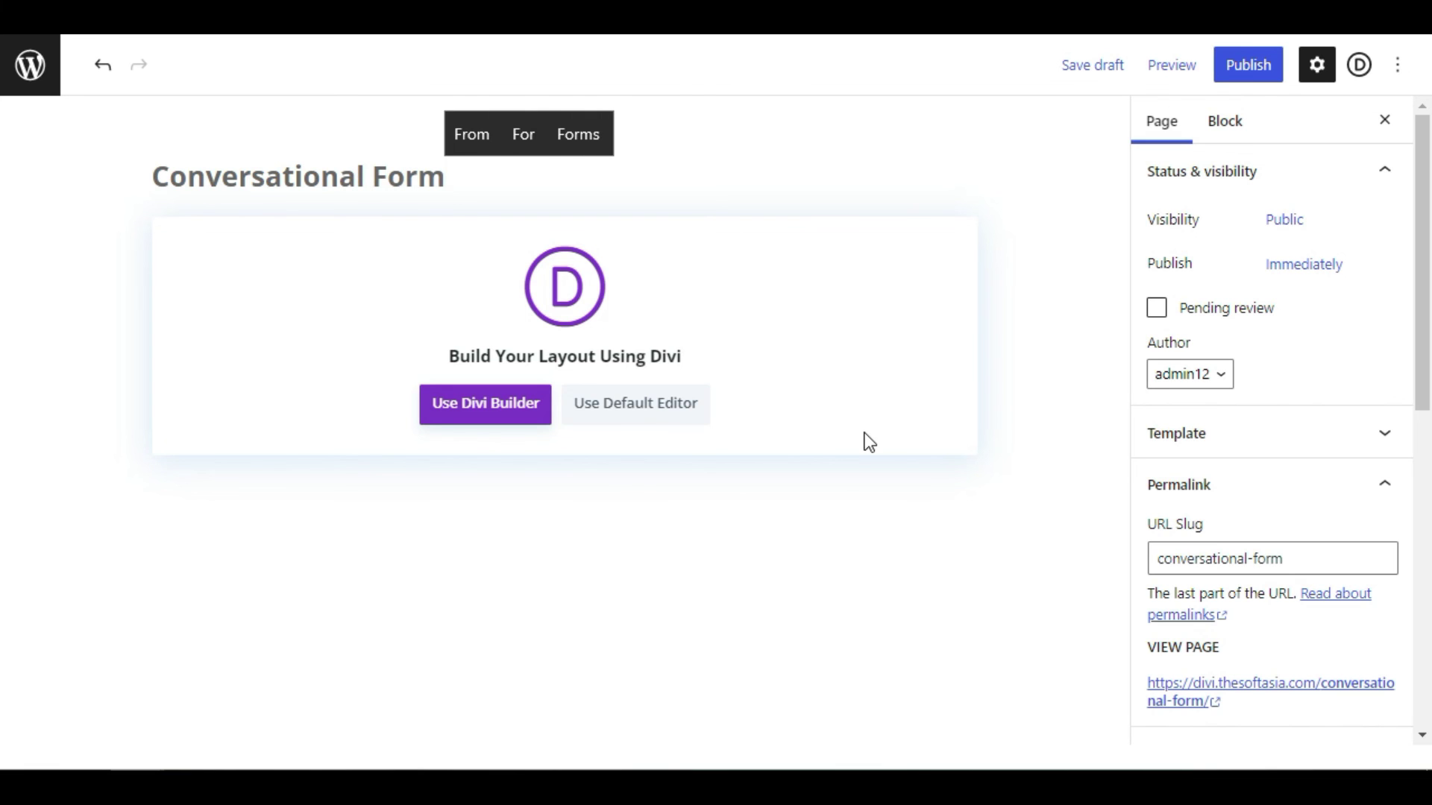
{"action": "left_click", "coordinate": [659, 402]}
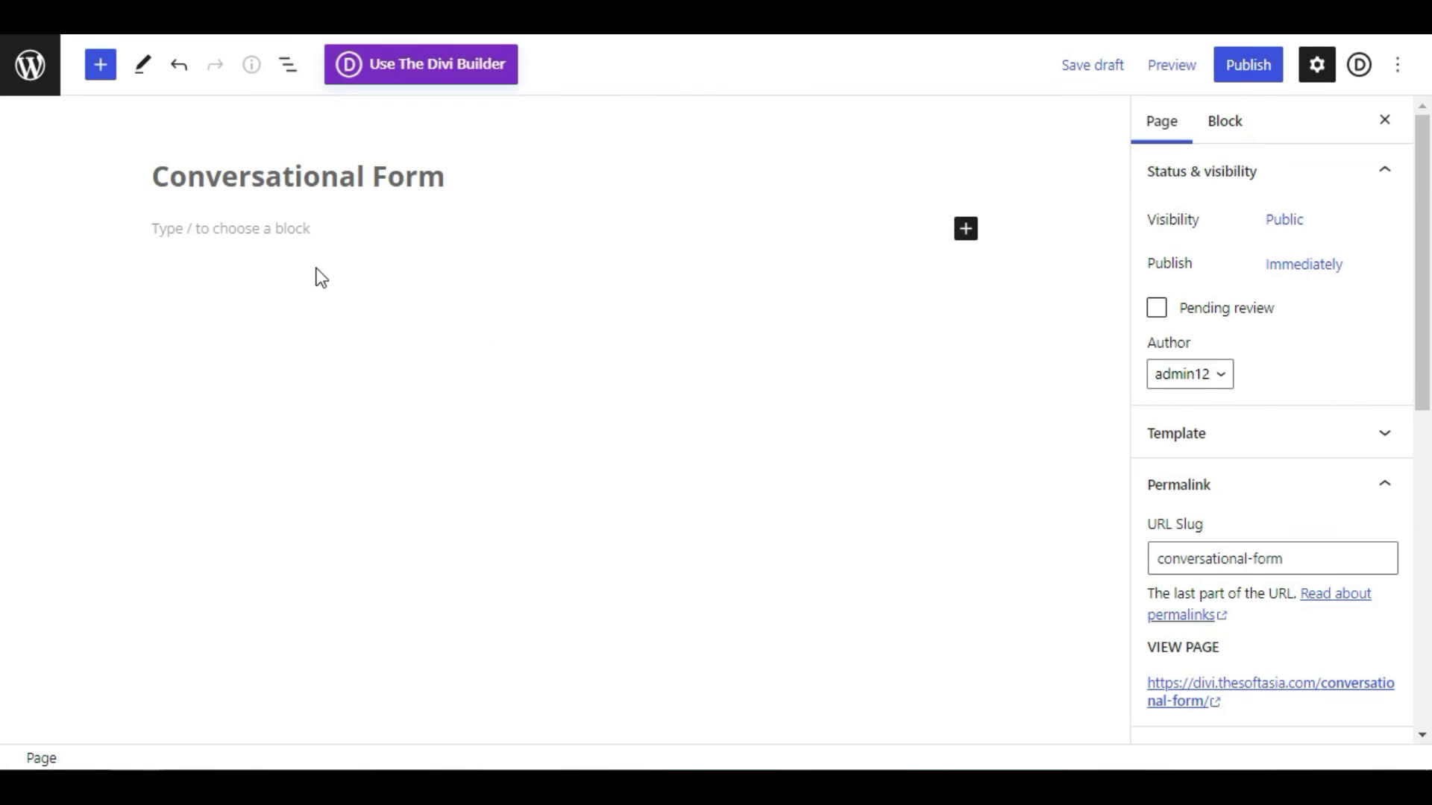
{"action": "left_click", "coordinate": [308, 225]}
{"action": "key", "text": "ctrl+v"}
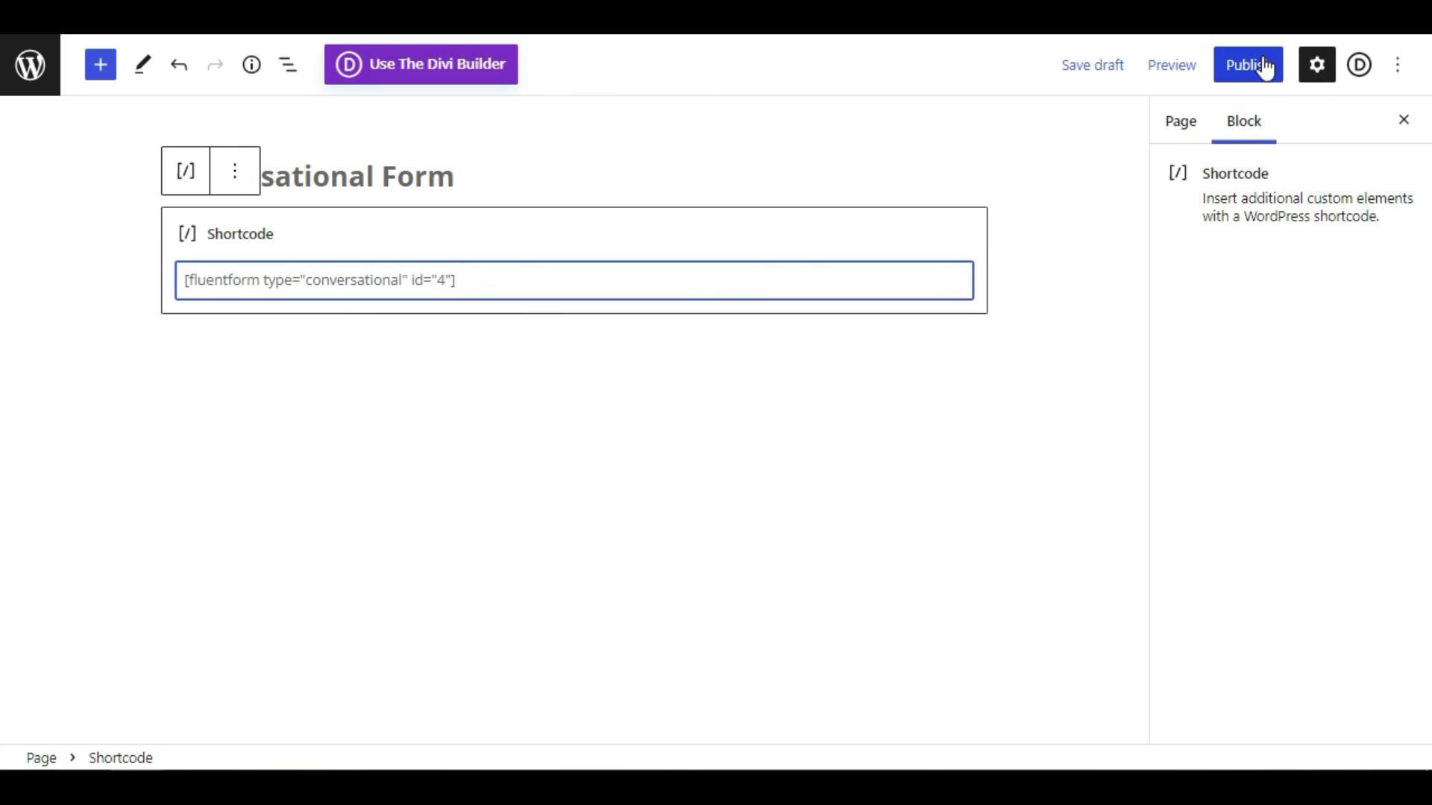
{"action": "left_click", "coordinate": [1264, 66]}
{"action": "left_click", "coordinate": [1260, 64]}
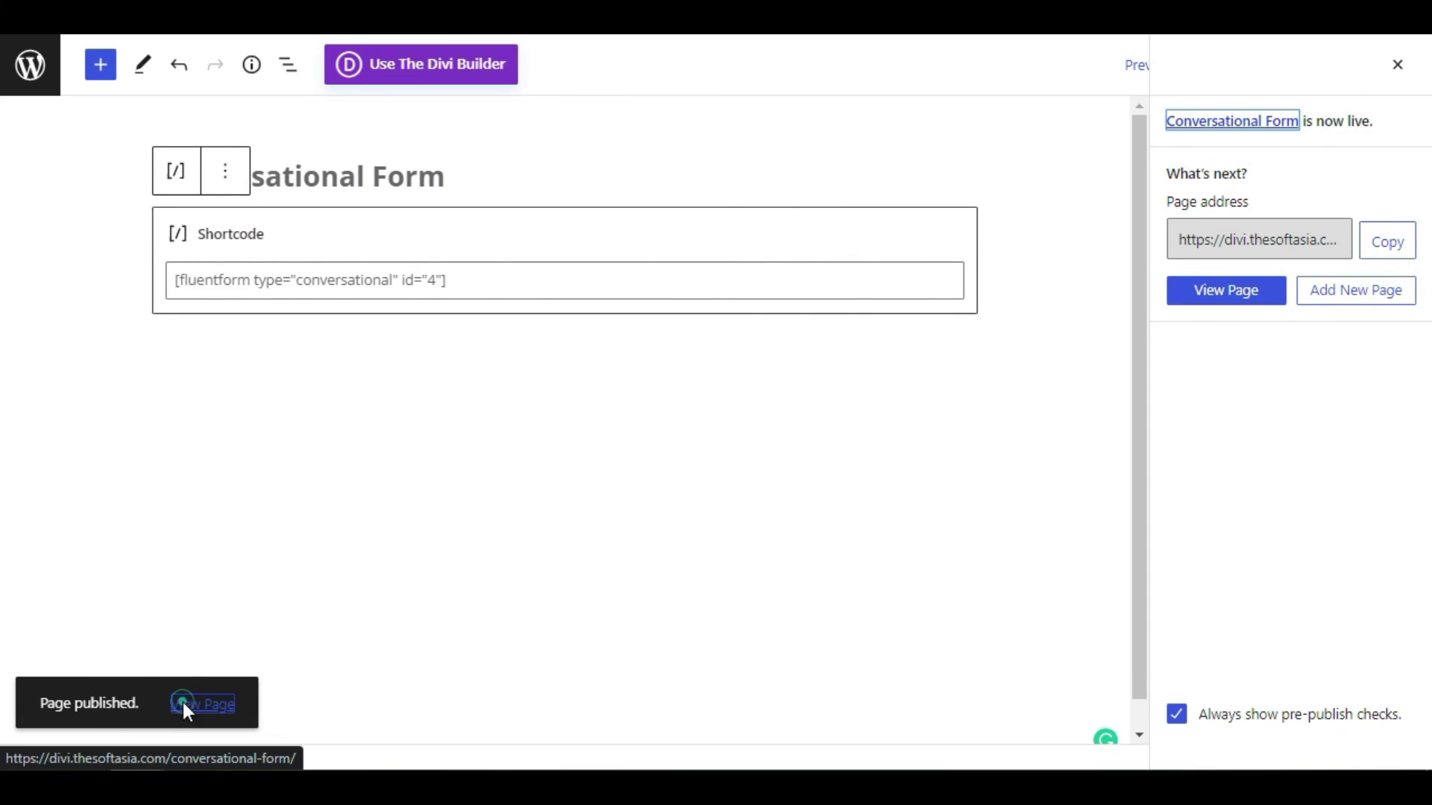
{"action": "left_click", "coordinate": [185, 705]}
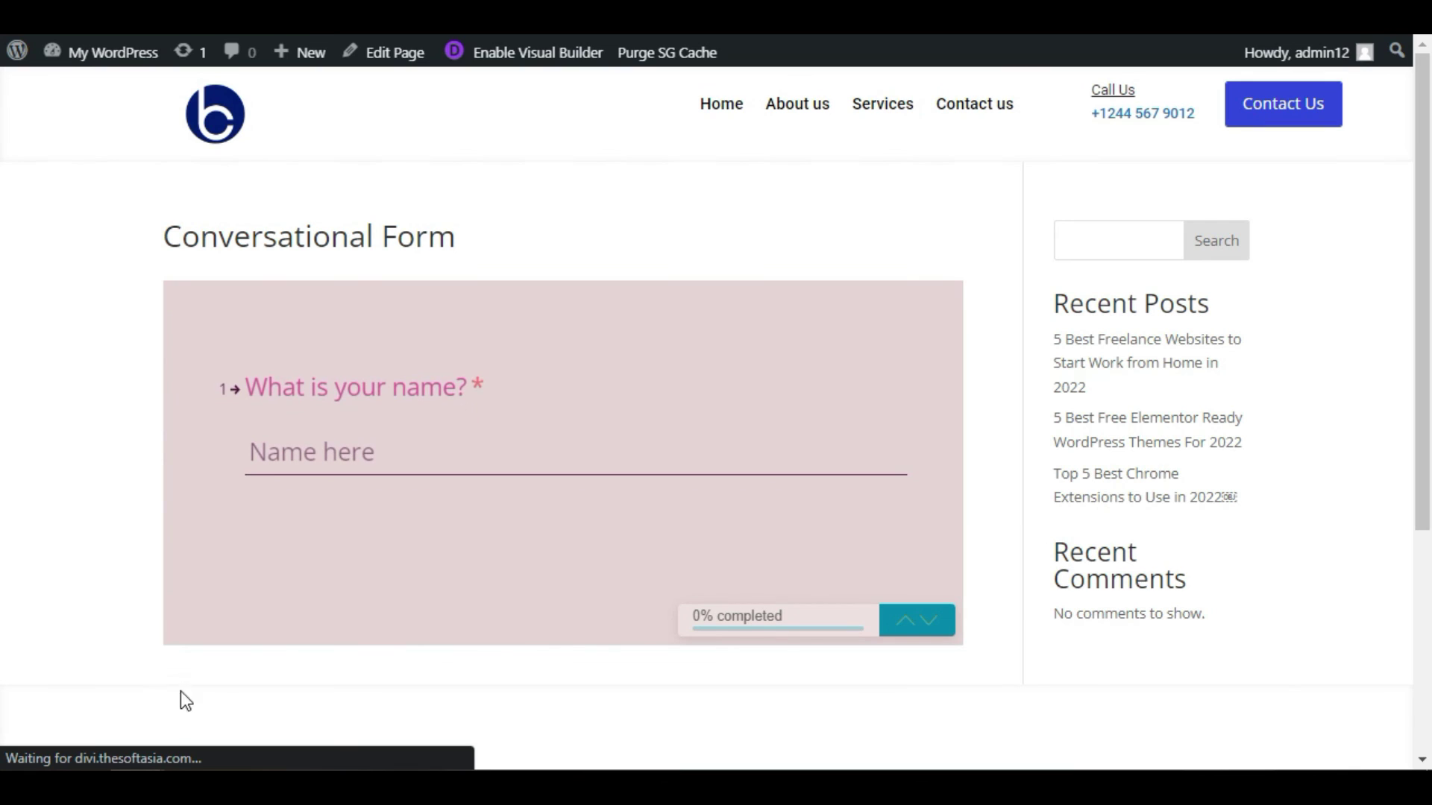
- Enter the tester's name and e-mail address in the live conversational form
{"action": "left_click", "coordinate": [329, 451]}
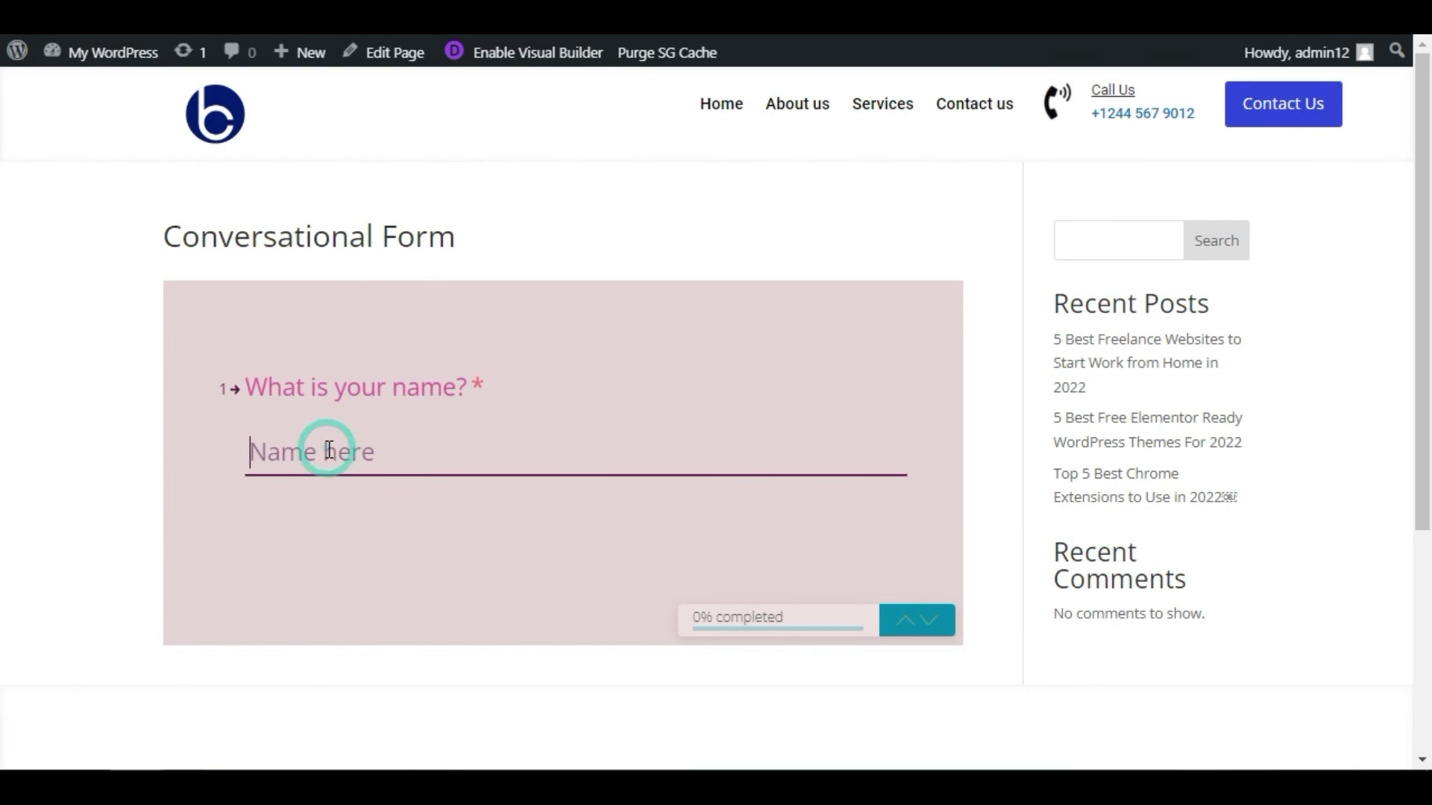
{"action": "type", "text": "John"}
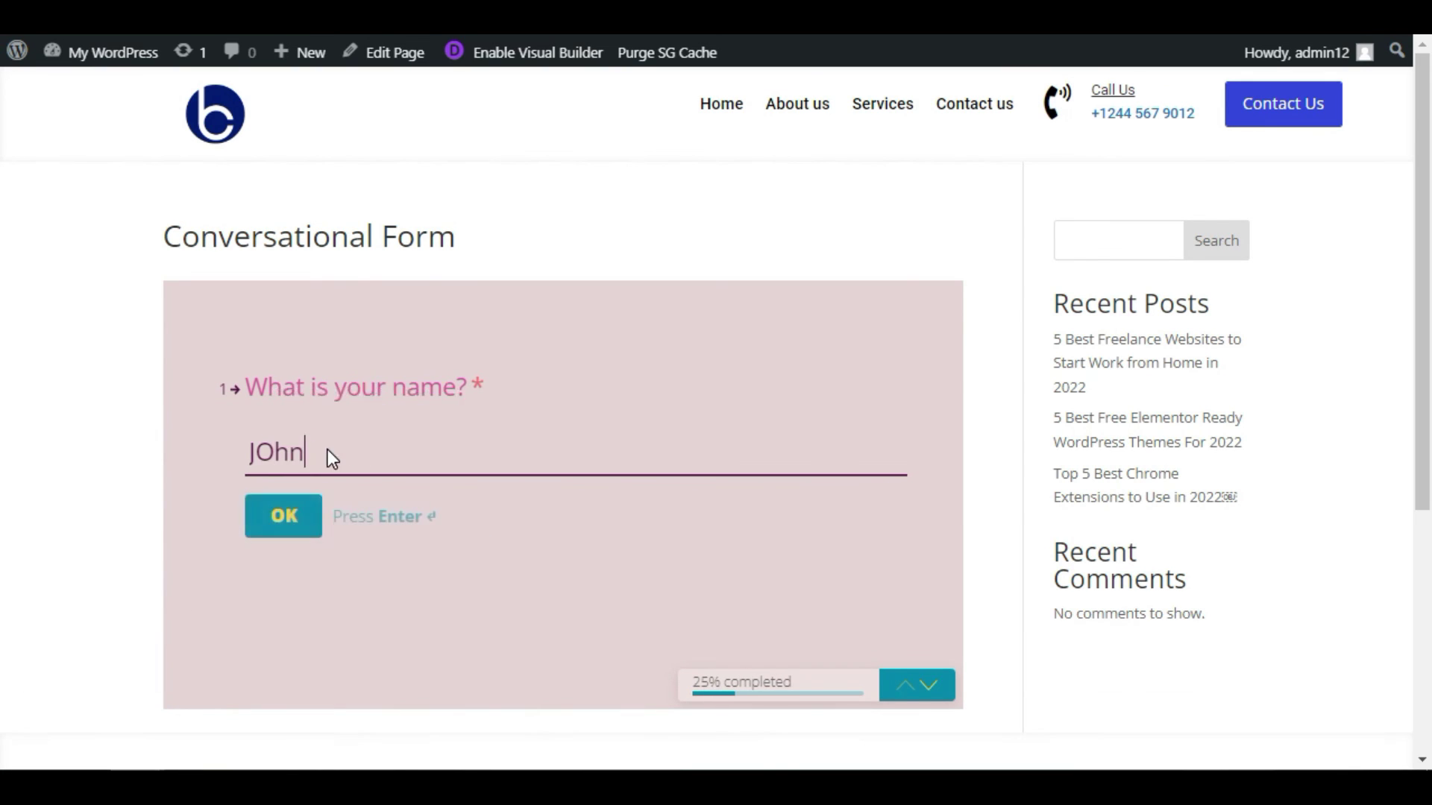
{"action": "key", "text": "Return"}
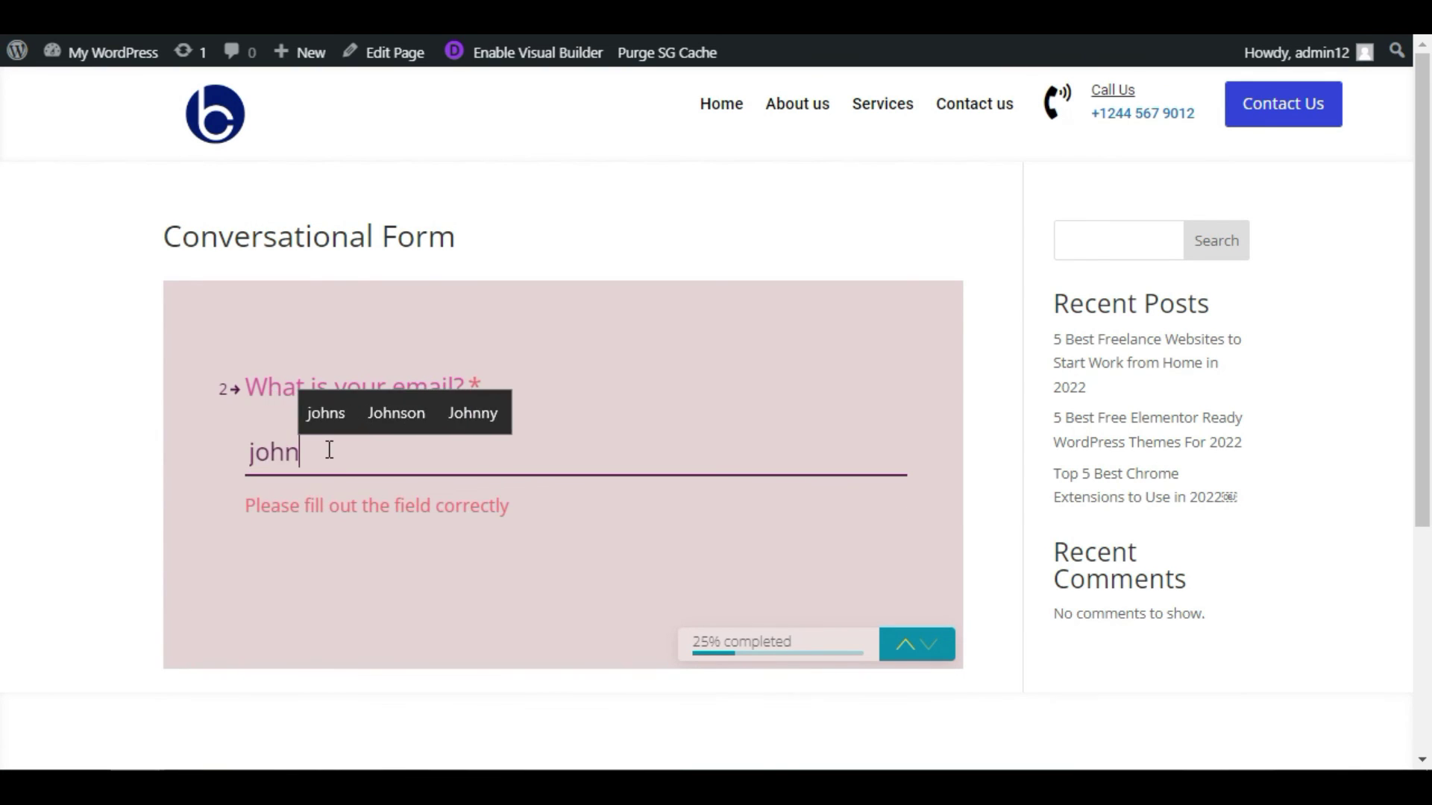
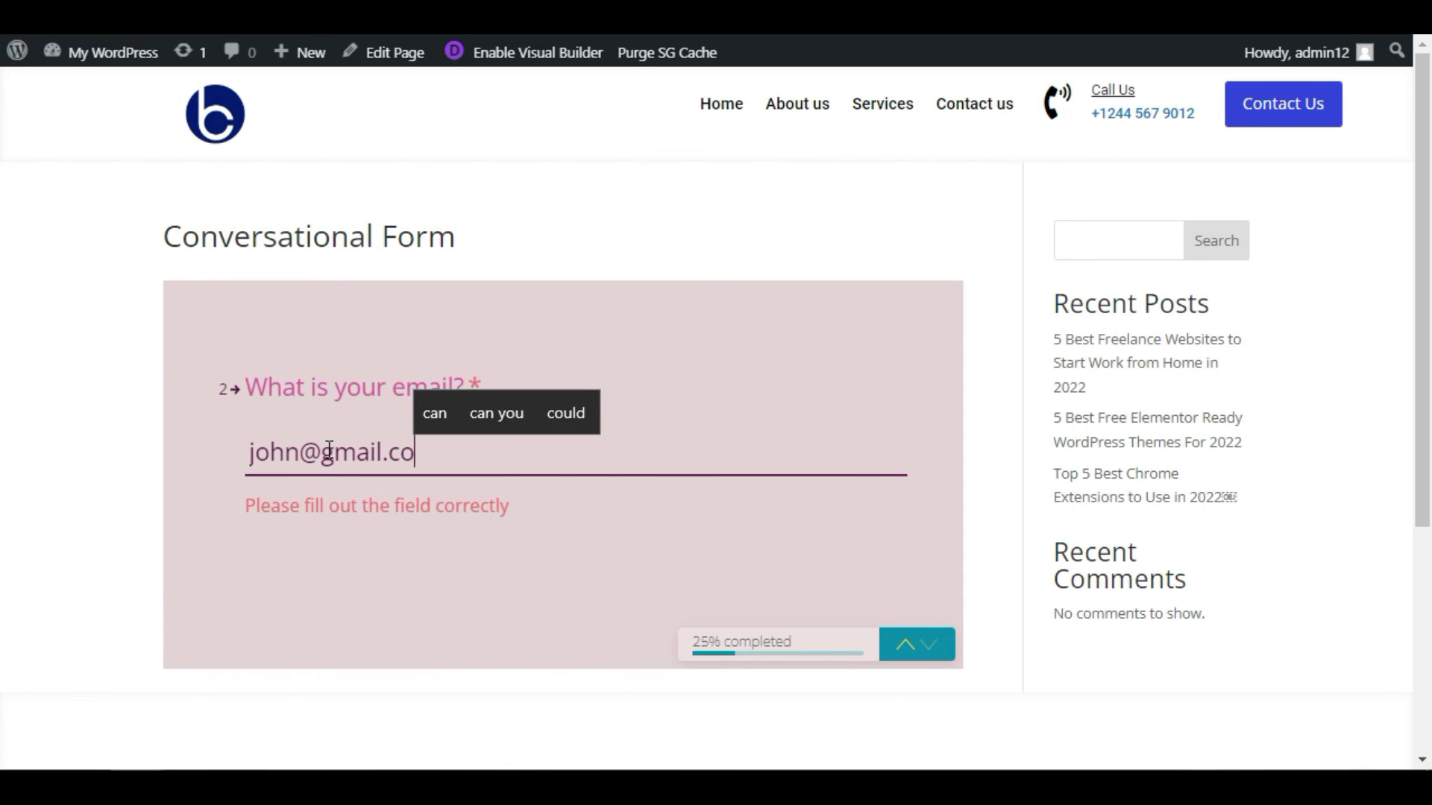
{"action": "key", "text": "Return"}
- Answer Yes, enter a mobile number, submit the form, then sort the forms list by title
{"action": "left_click", "coordinate": [328, 450]}
{"action": "left_click", "coordinate": [277, 504]}
{"action": "left_click", "coordinate": [267, 516]}
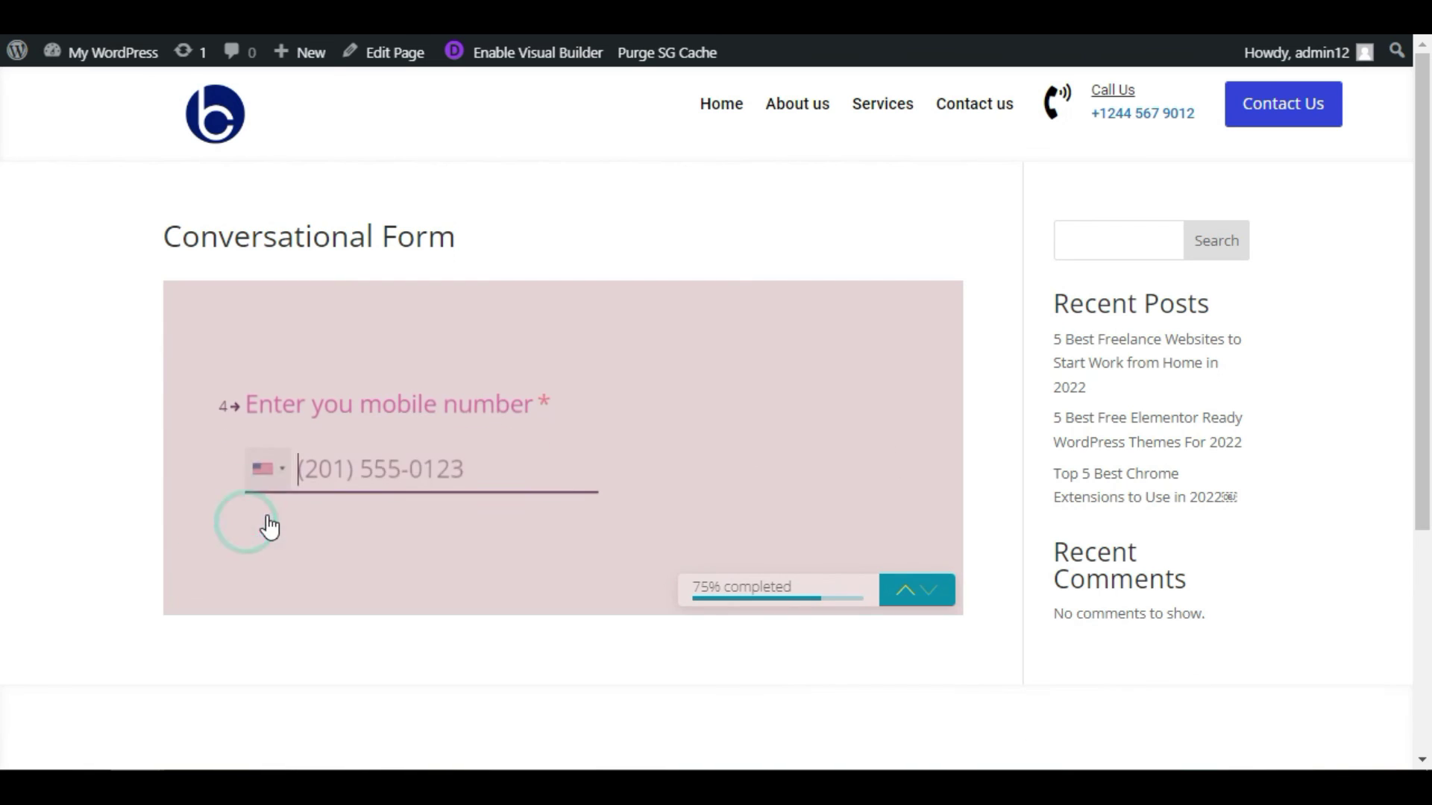
{"action": "left_click", "coordinate": [427, 457]}
{"action": "type", "text": "21"}
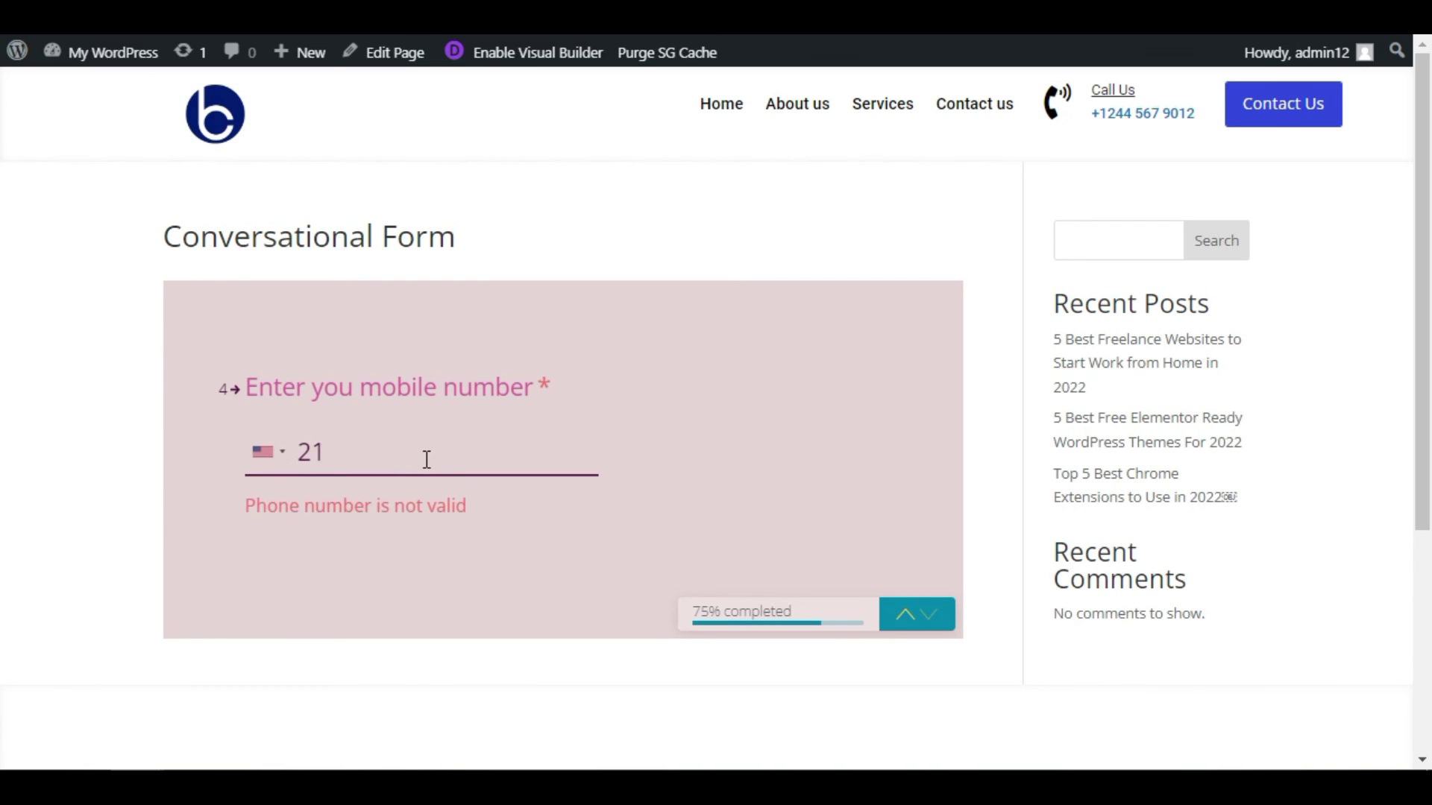
{"action": "left_click", "coordinate": [294, 538]}
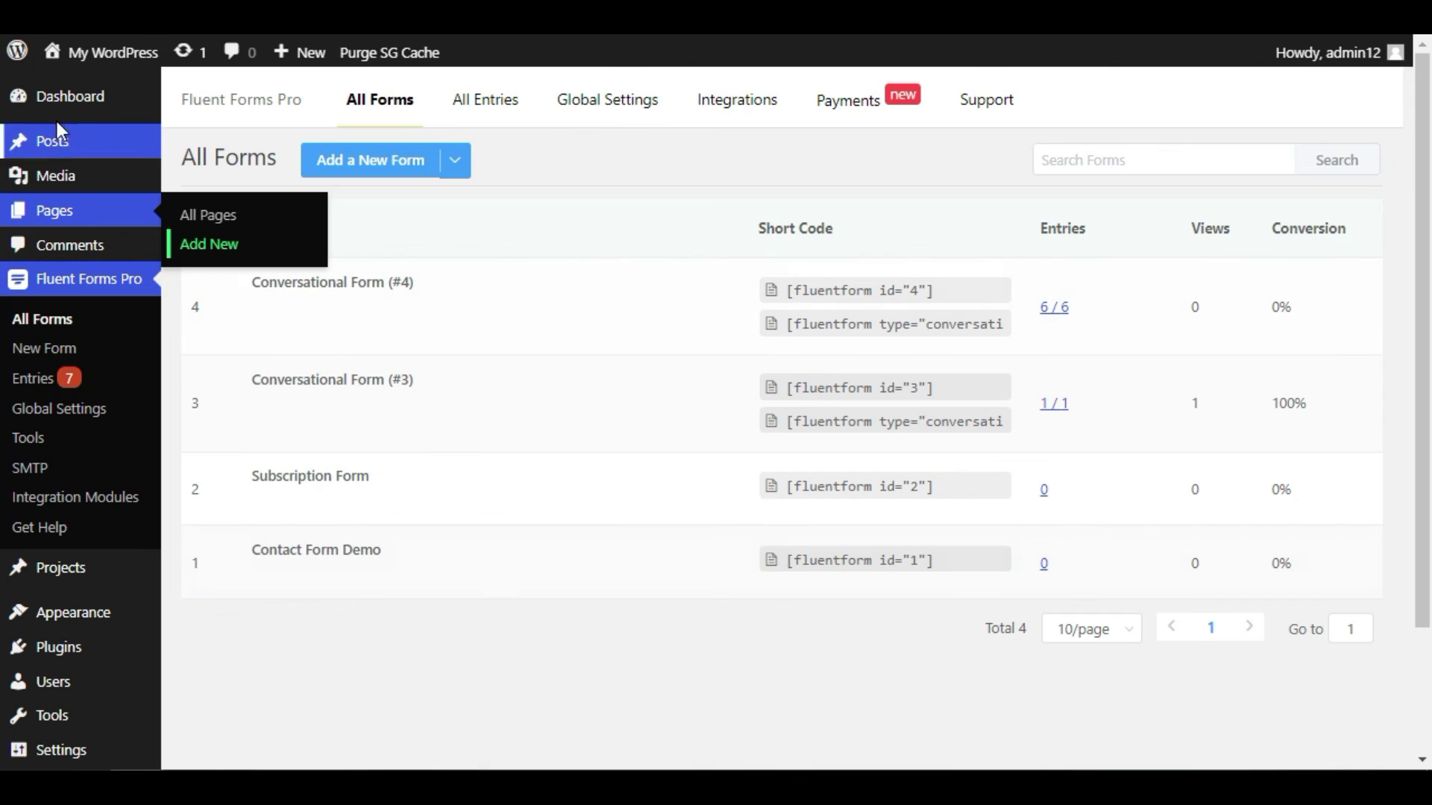
{"action": "left_click", "coordinate": [466, 236]}
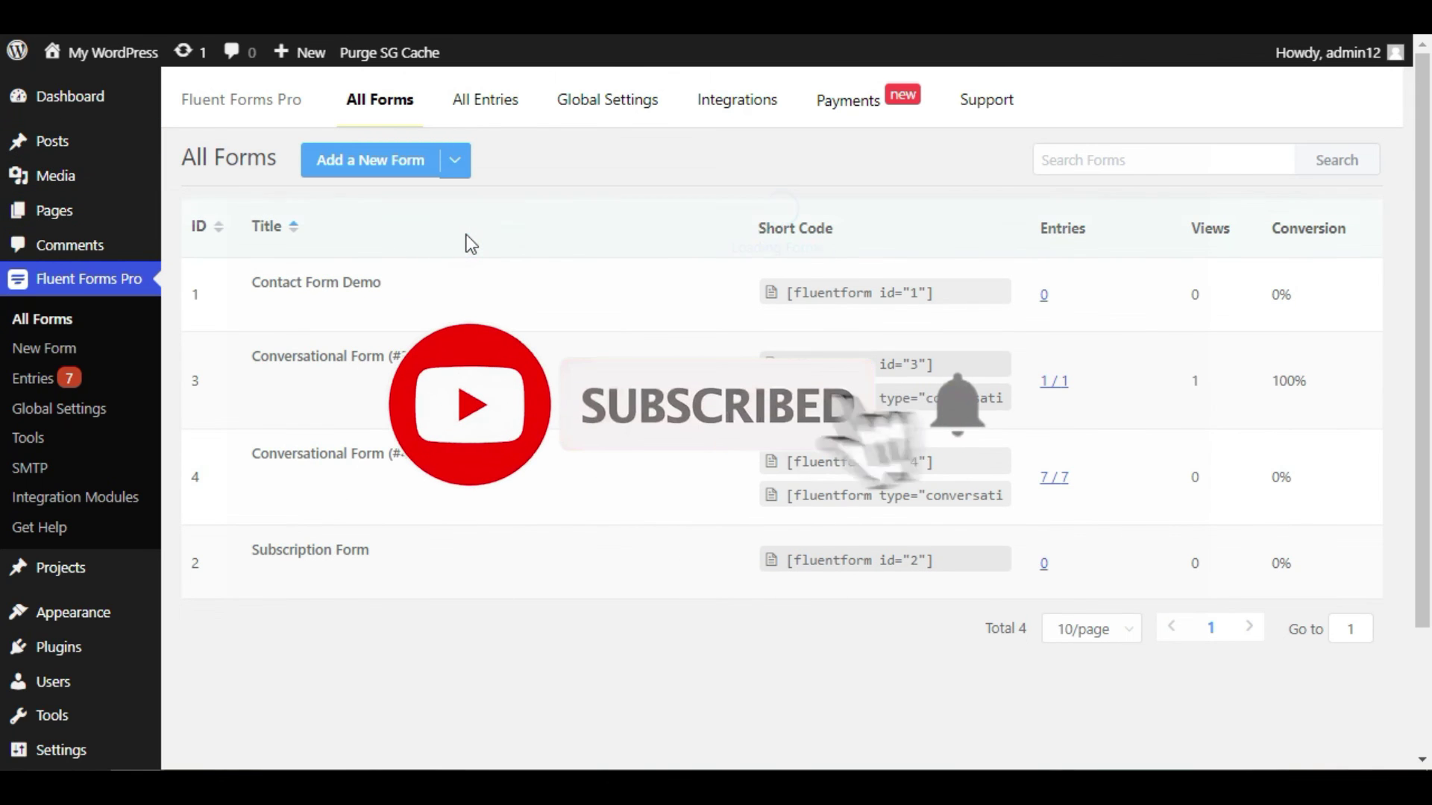